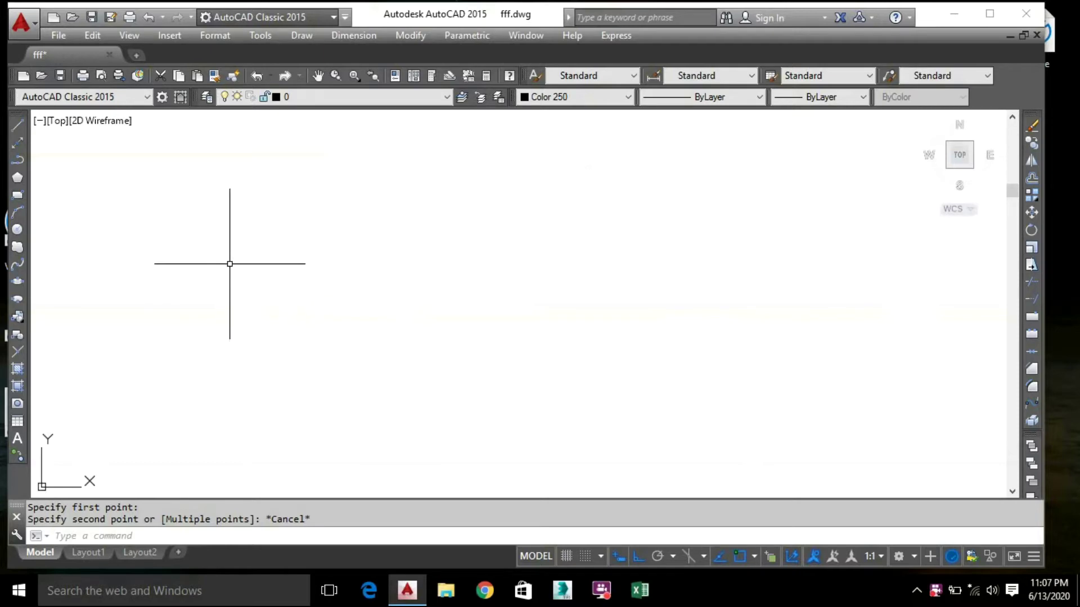
Draw a closed 50' by 50' square with lines, starting from its upper-left corner
middle_click_drag(228, 185, 231, 195)
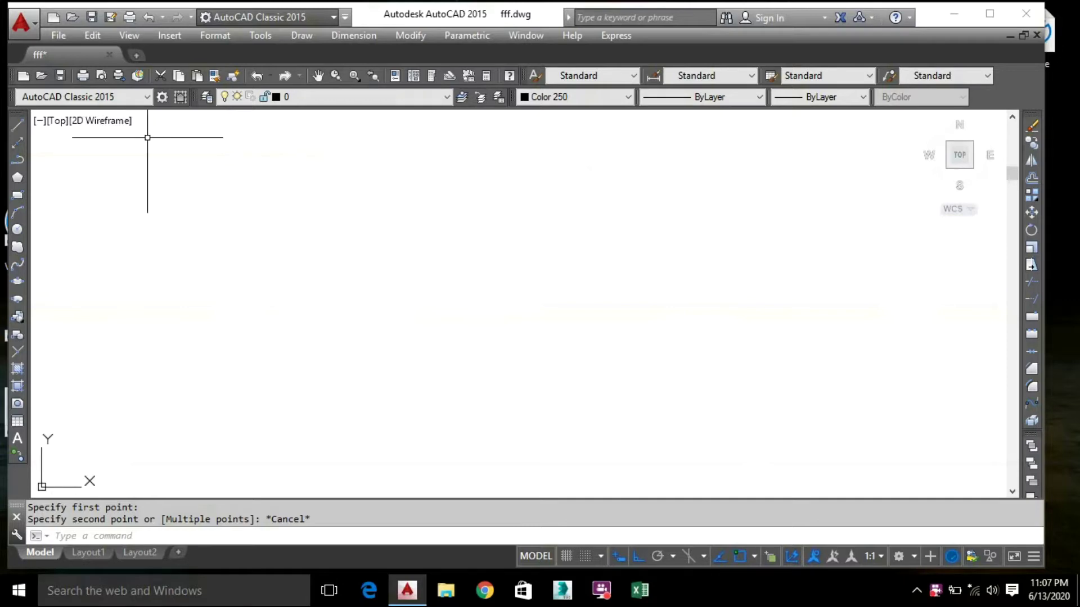
left_click(18, 125)
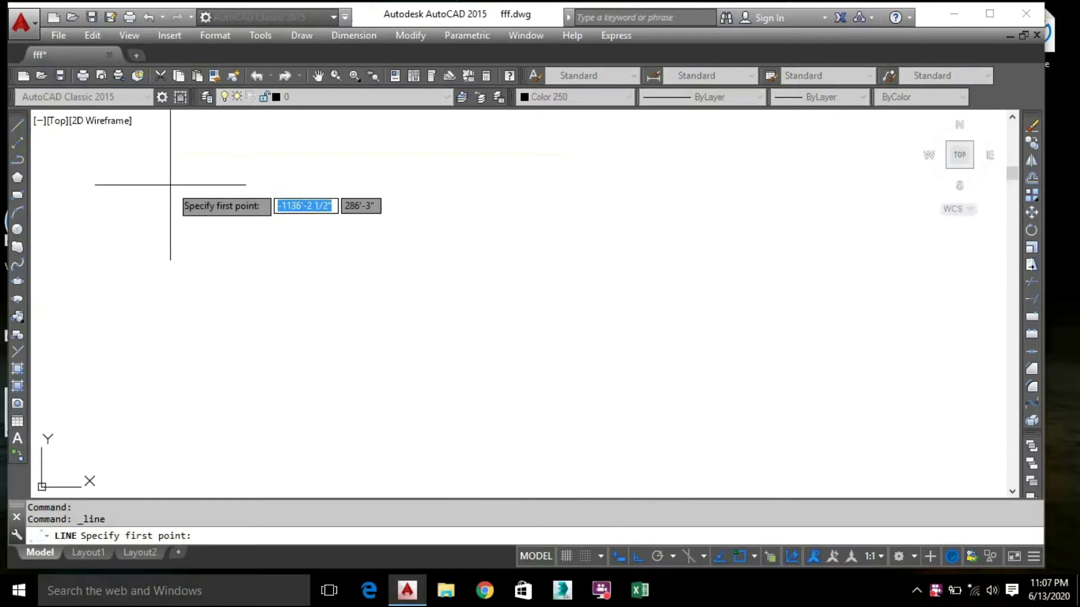
left_click(210, 193)
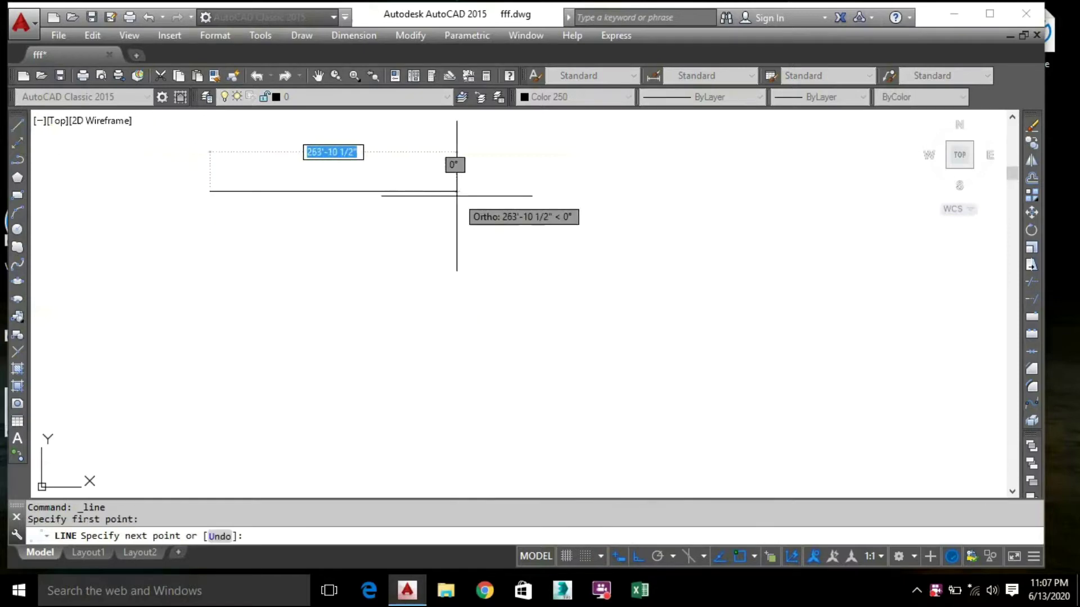
type("50")
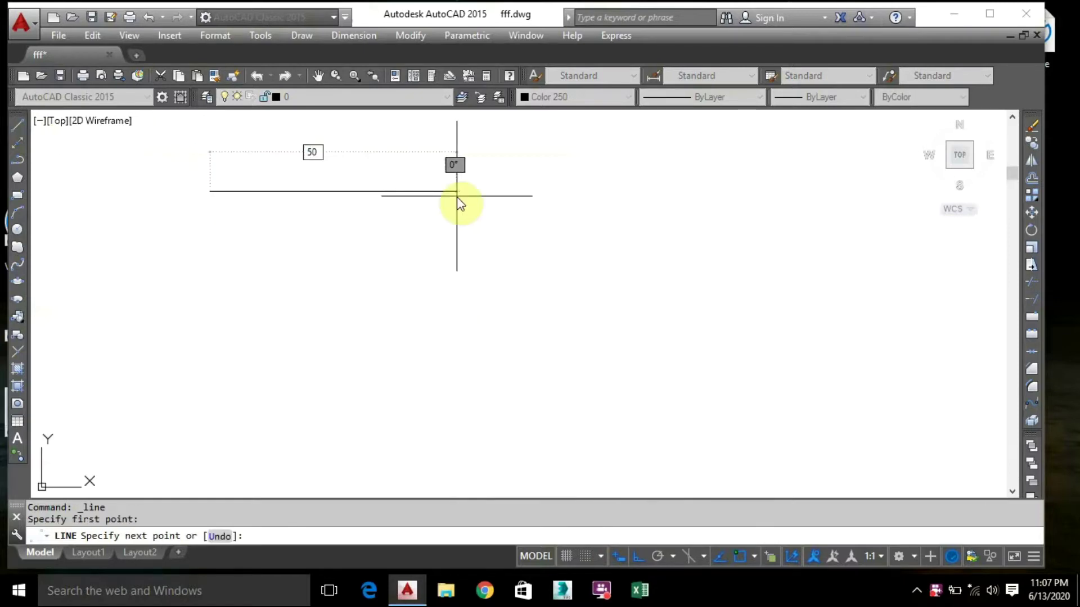
type("'")
key("Return")
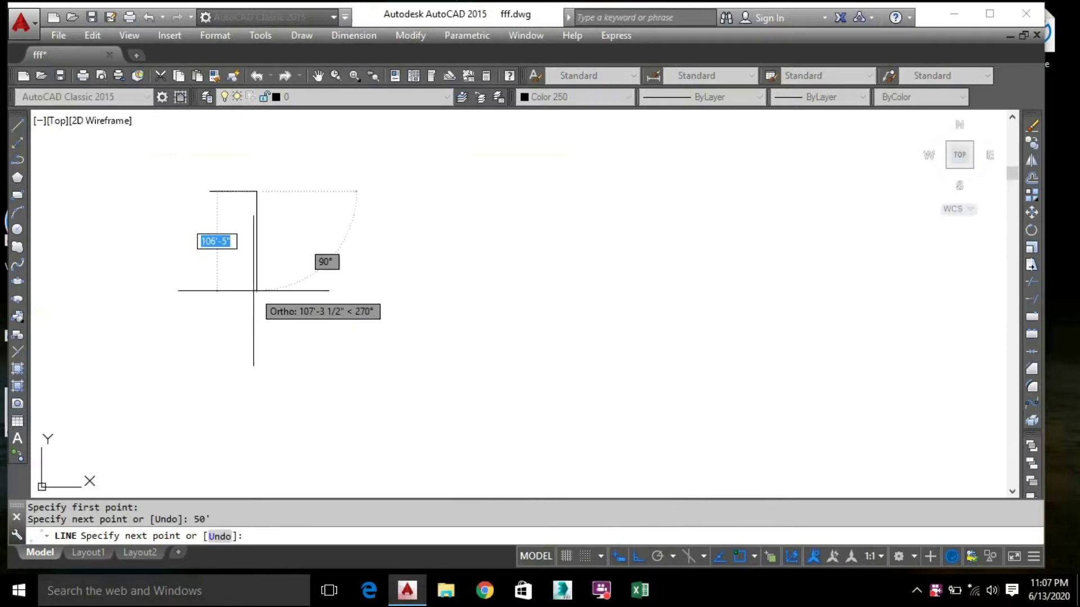
type("50'")
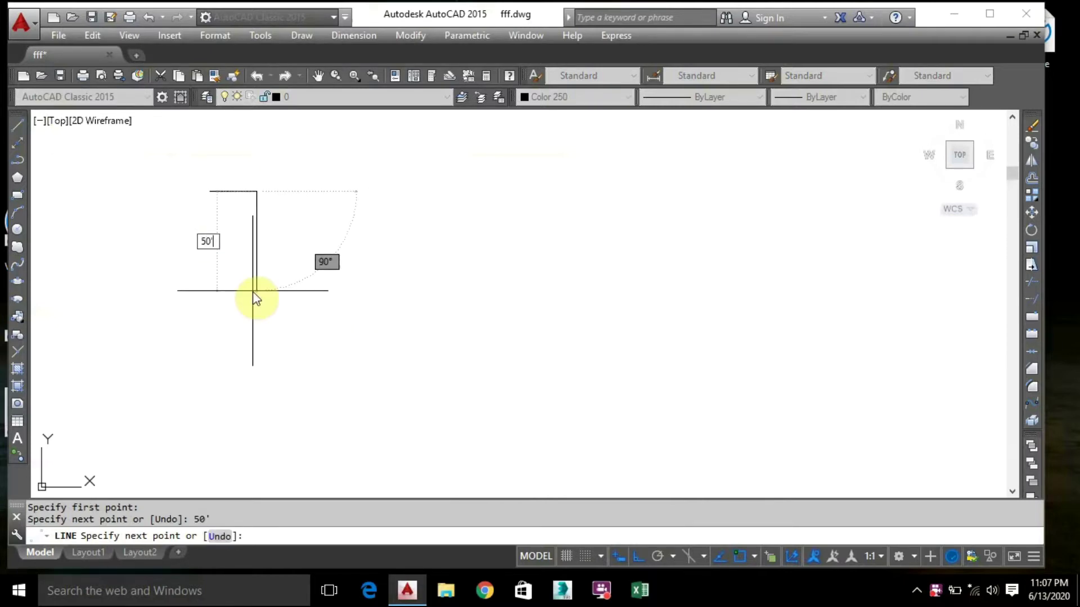
key("Return")
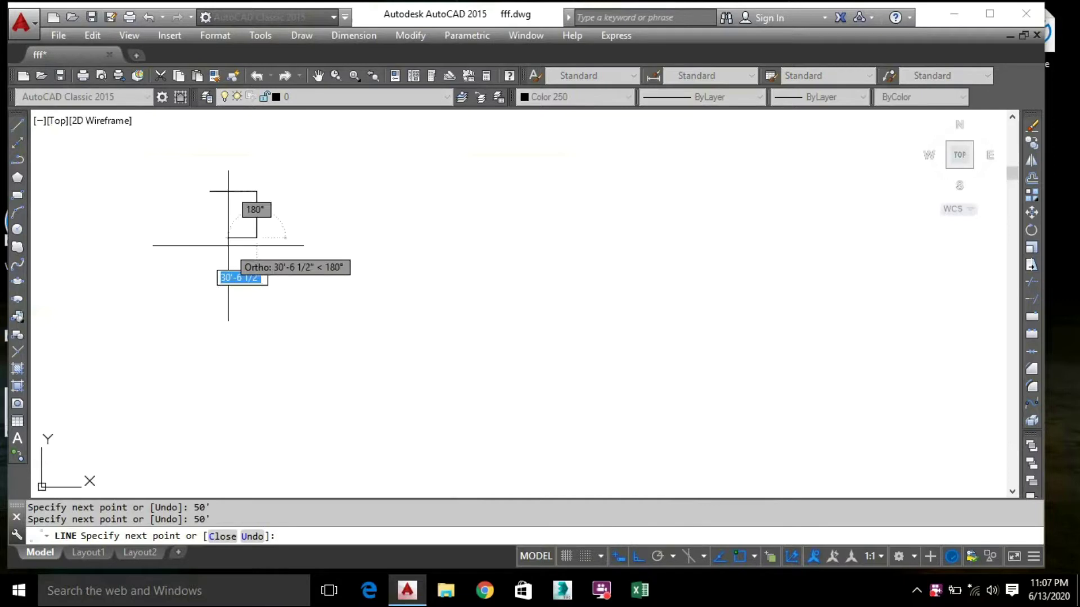
type("50'")
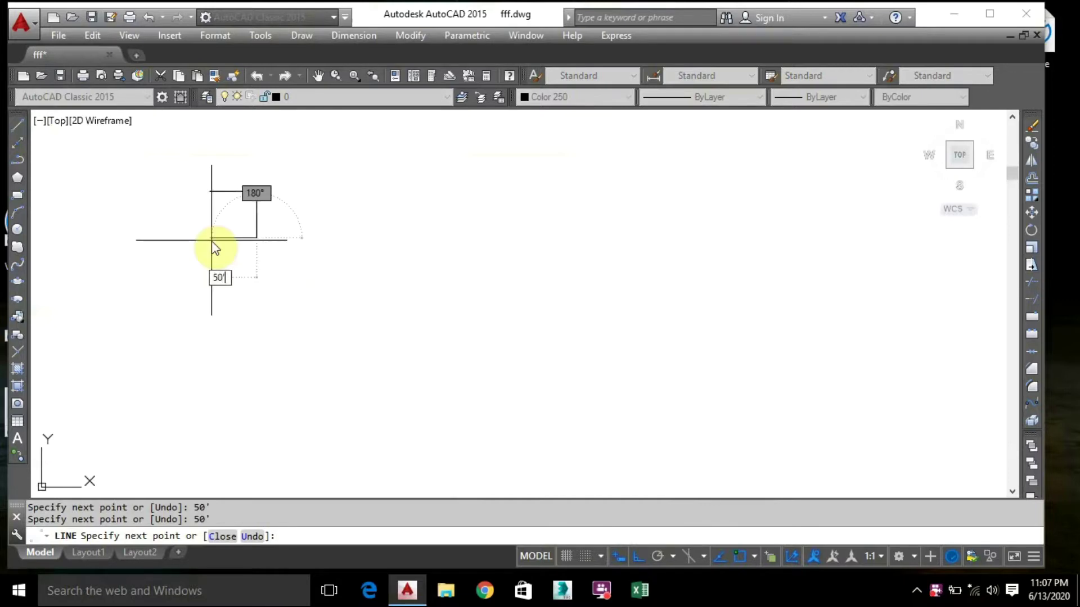
key("Return")
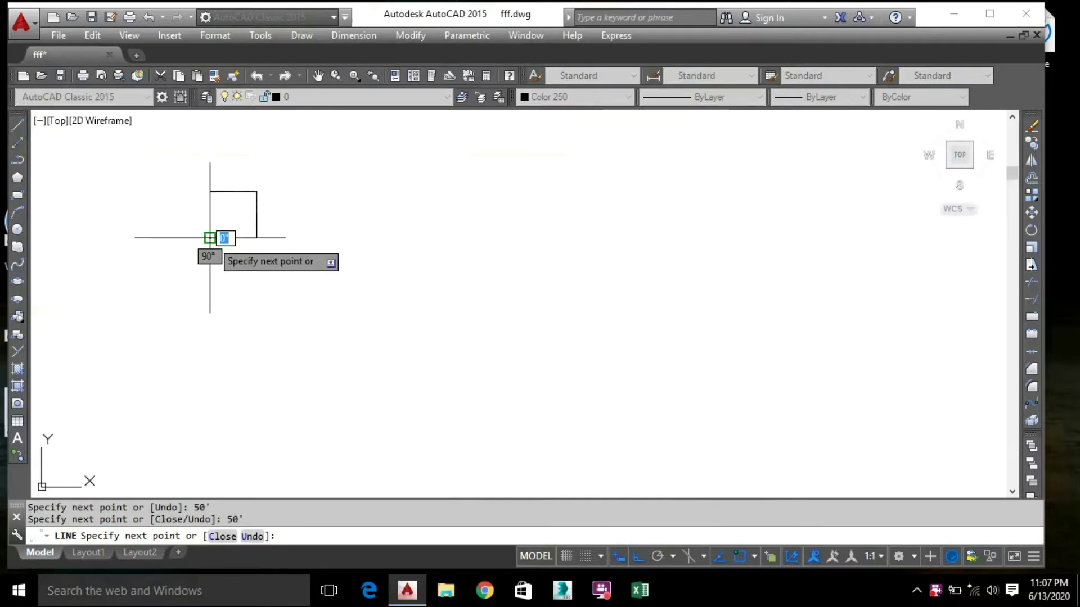
left_click(210, 192)
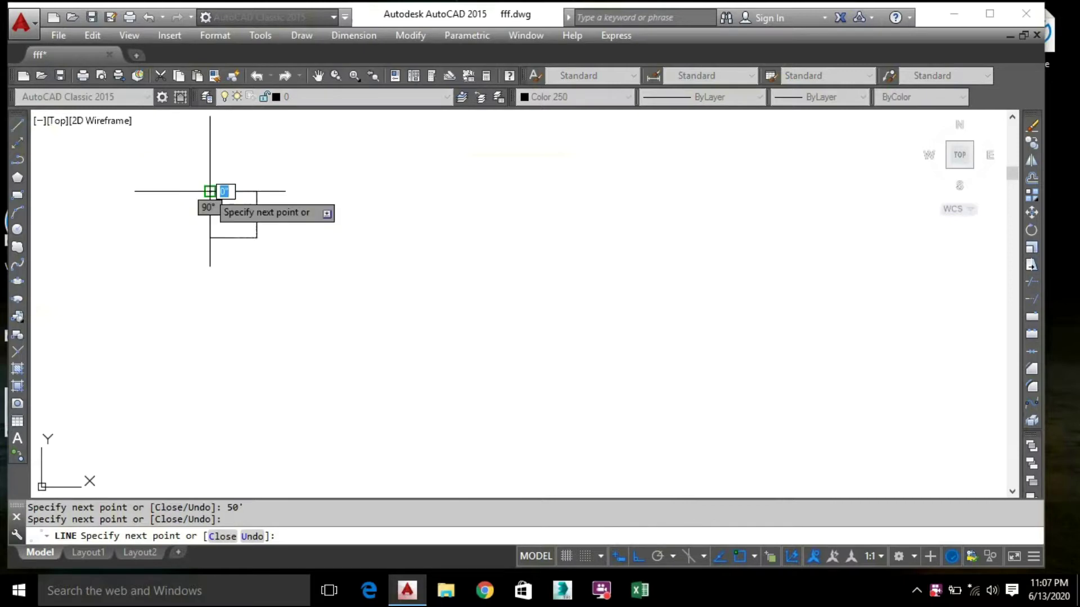
key("Escape")
Draw a 7' vertical guide line upward from the midpoint of the square's bottom edge
scroll(231, 214, "up", 3)
mouse_move(231, 215)
middle_mouse_down()
mouse_move(437, 251)
mouse_move(452, 276)
middle_mouse_up()
scroll(437, 247, "up", 3)
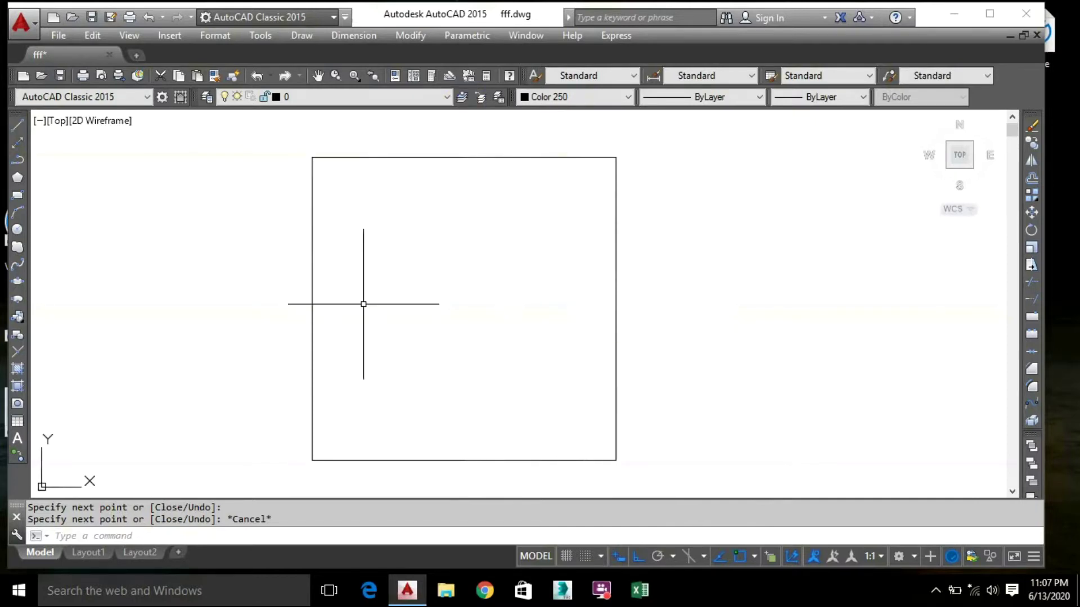
scroll(376, 264, "down", 2)
scroll(387, 278, "up", 2)
middle_click_drag(415, 286, 447, 287)
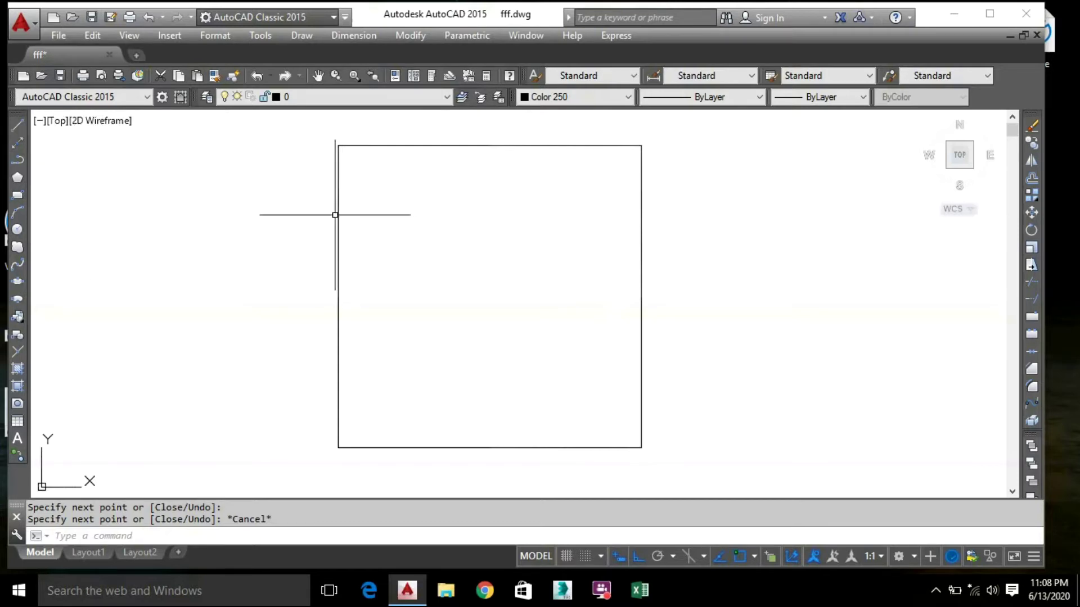
left_click(17, 128)
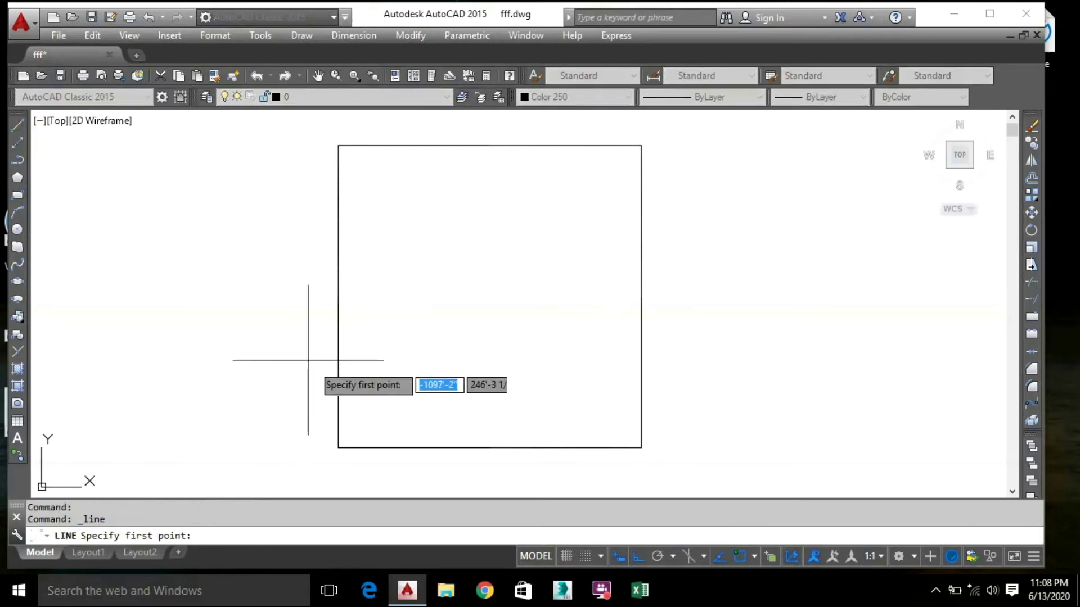
left_click(489, 448)
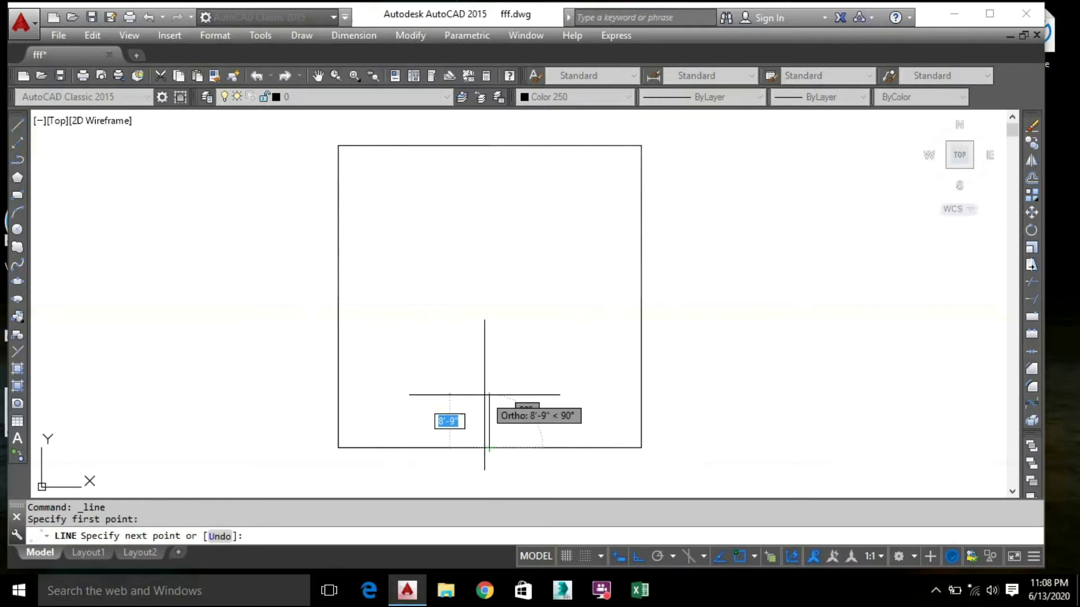
left_click(484, 395)
type("7'")
key("Return")
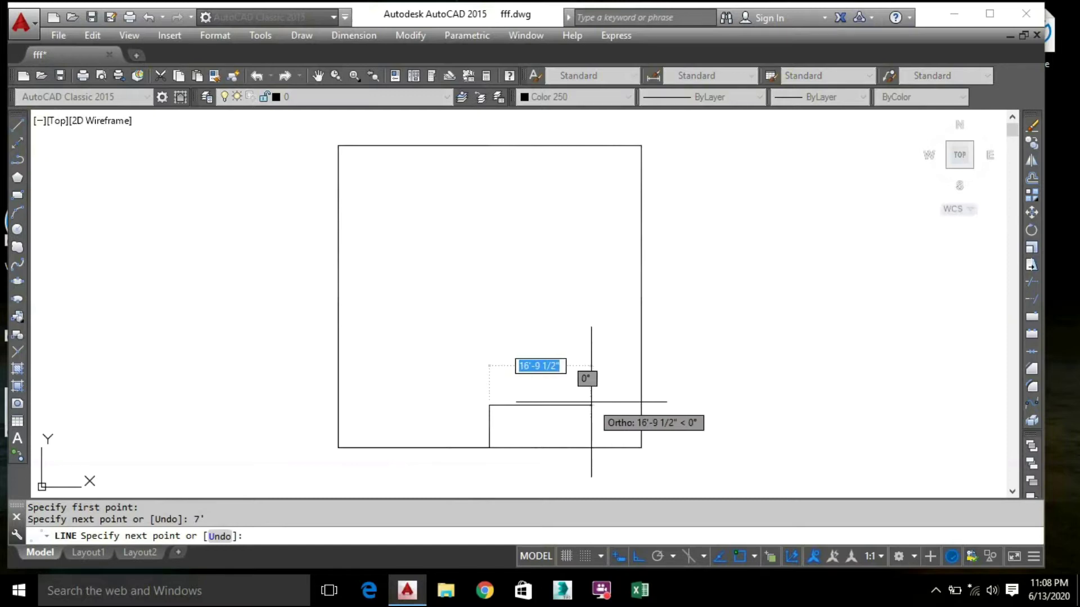
key("Escape")
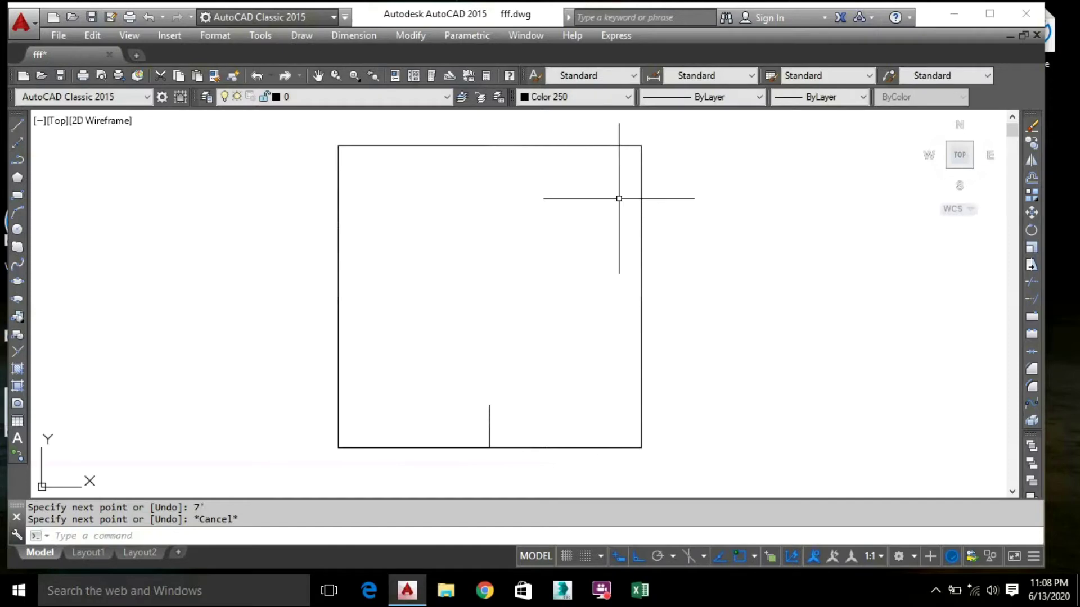
Draw guide lines from the square's upper-right corner: 5' left, 5' down, and across to the right edge
type("l")
key("Return")
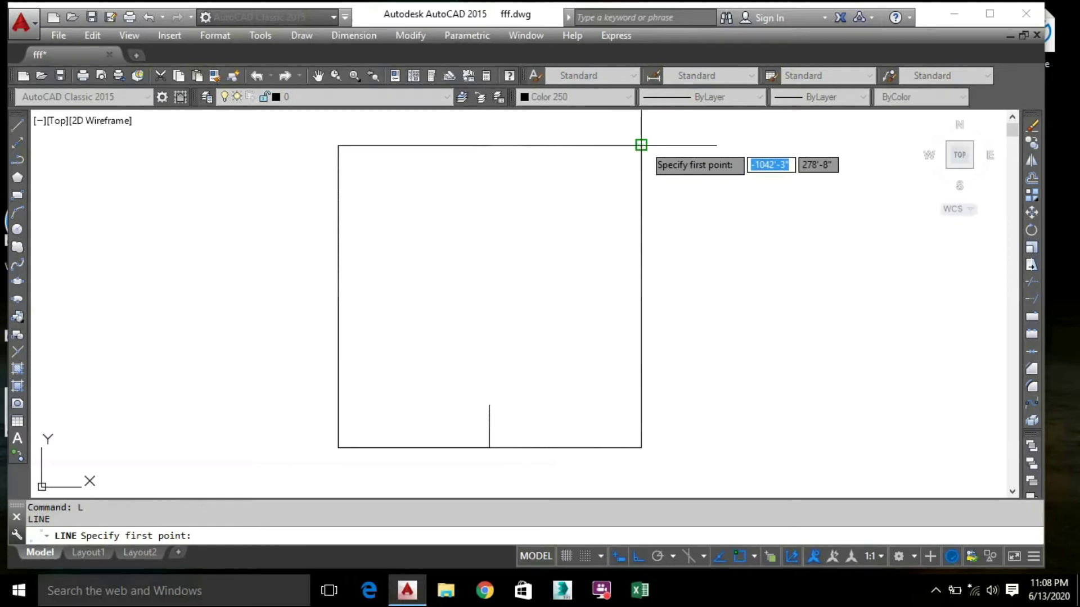
left_click(641, 145)
type("5'")
key("Return")
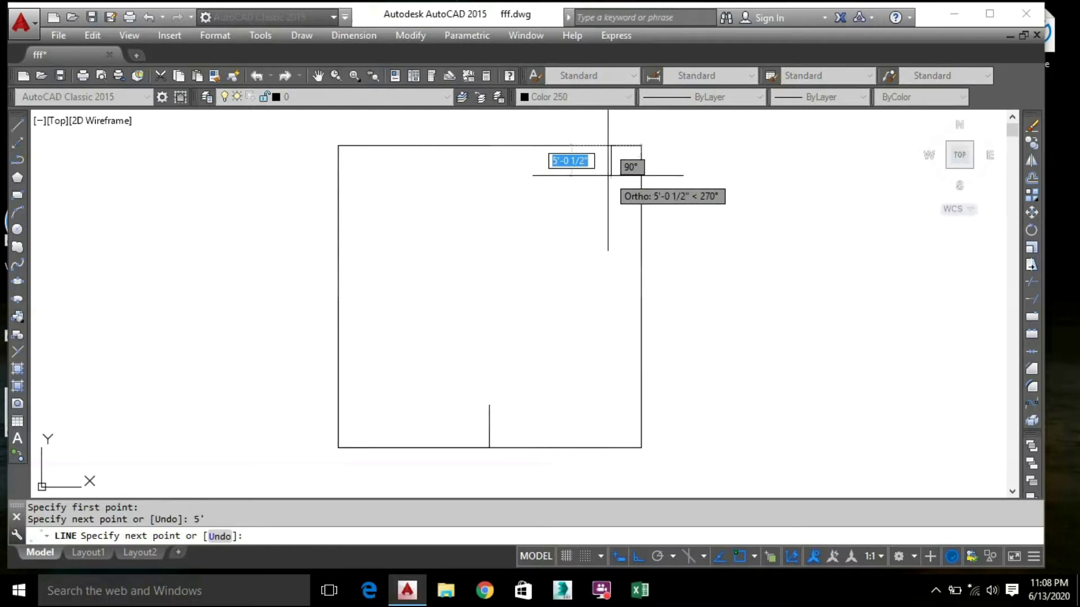
type("5'")
key("Return")
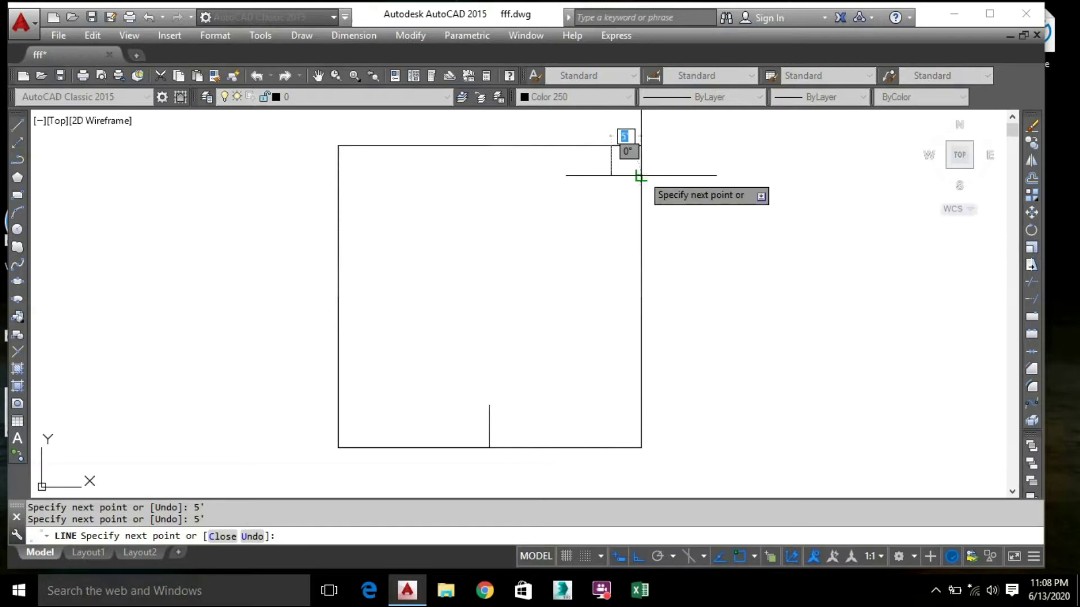
key("Escape")
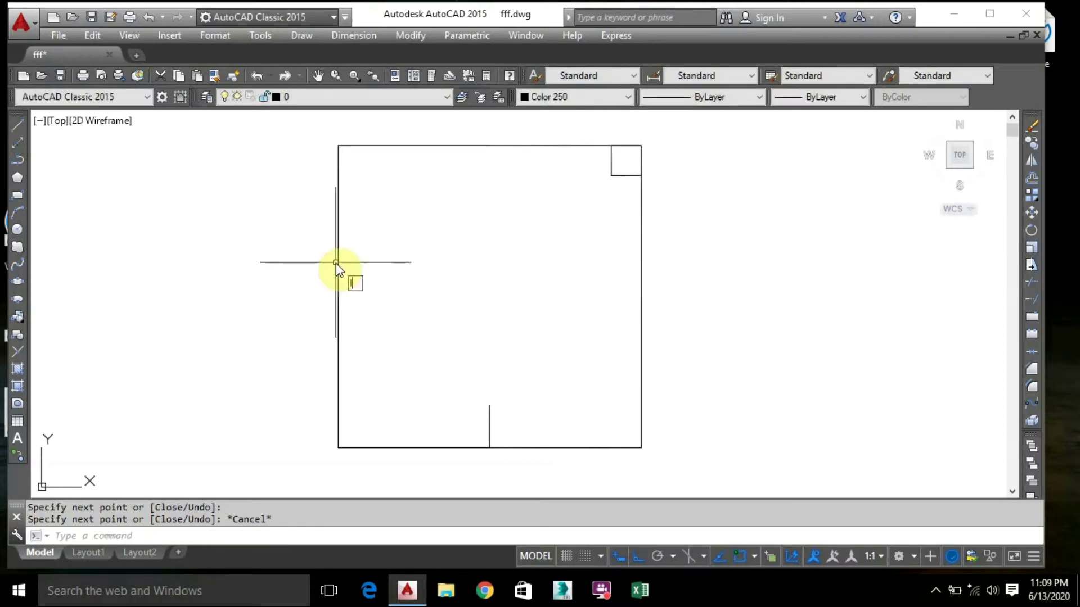
type("L")
key("Return")
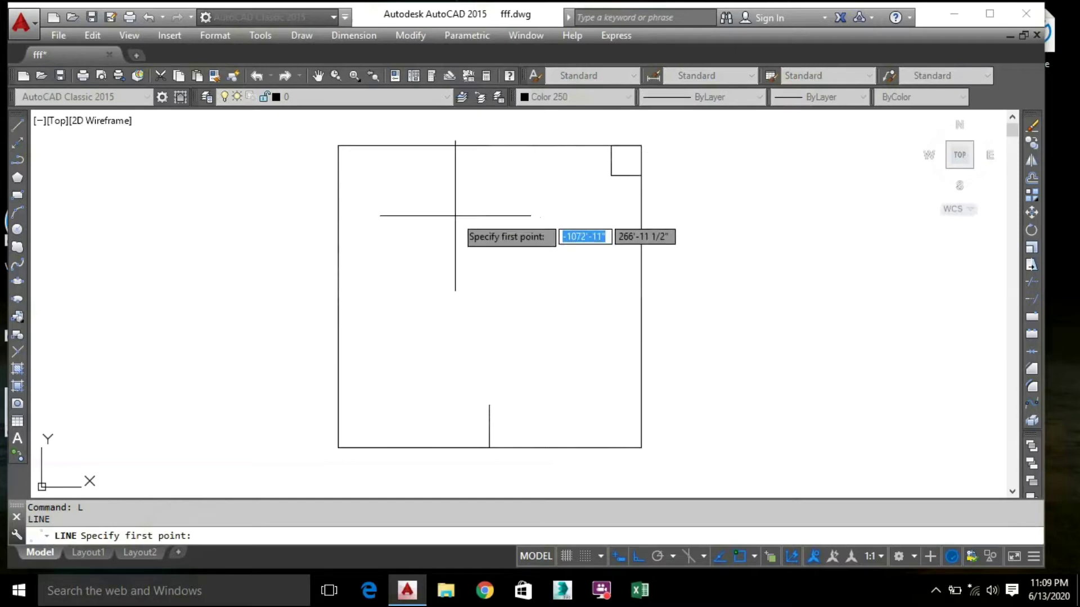
key("Escape")
Start a polyline of width 0 at the inner corner of the 5' guide lines and draw its first segment 38' downward
type("pl")
key("Return")
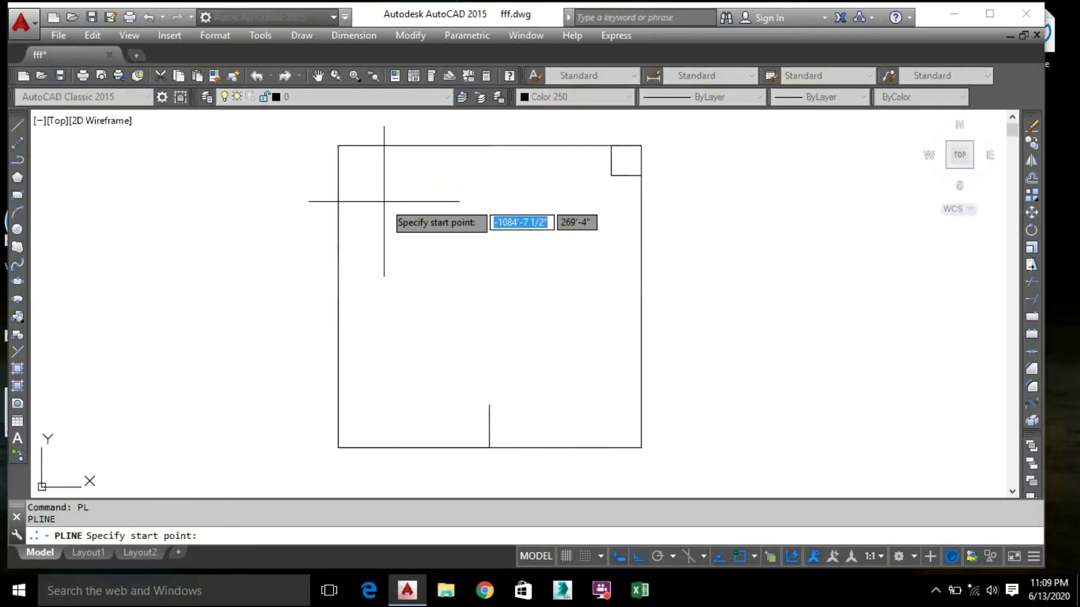
left_click(611, 175)
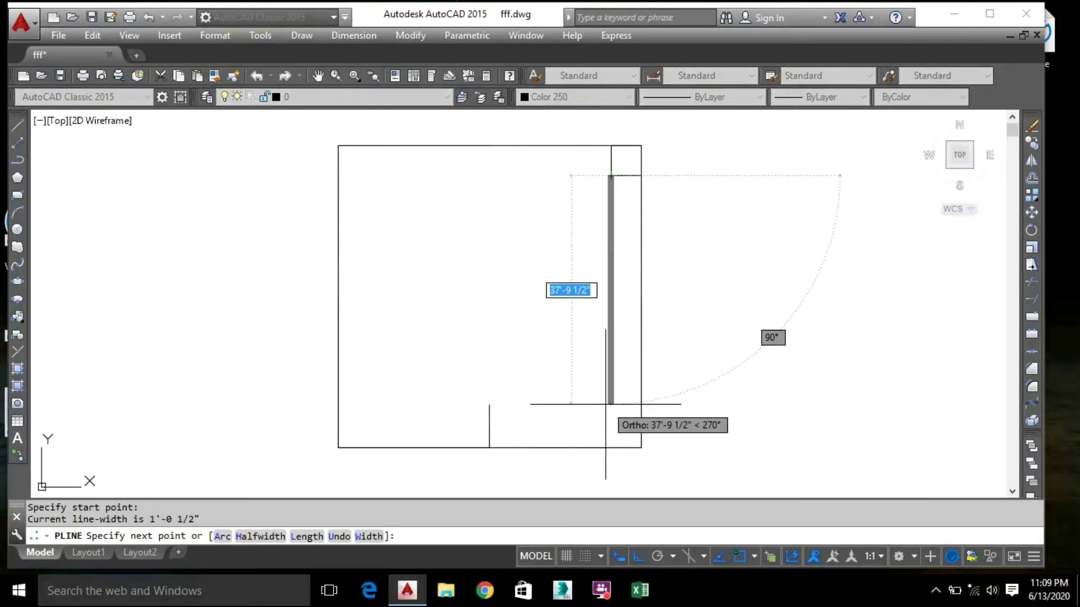
left_click(366, 537)
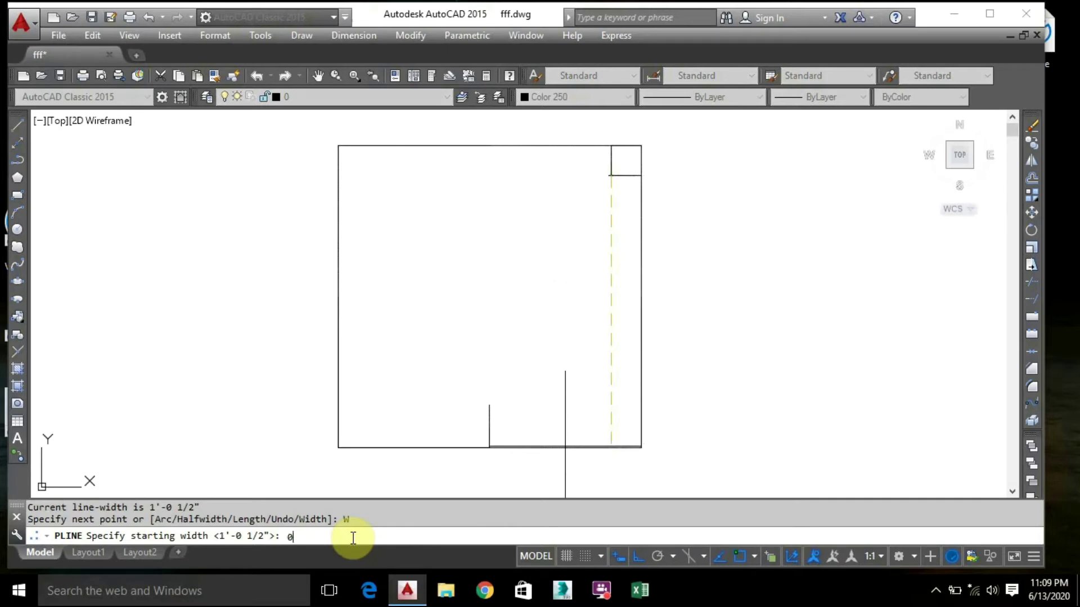
key("Return")
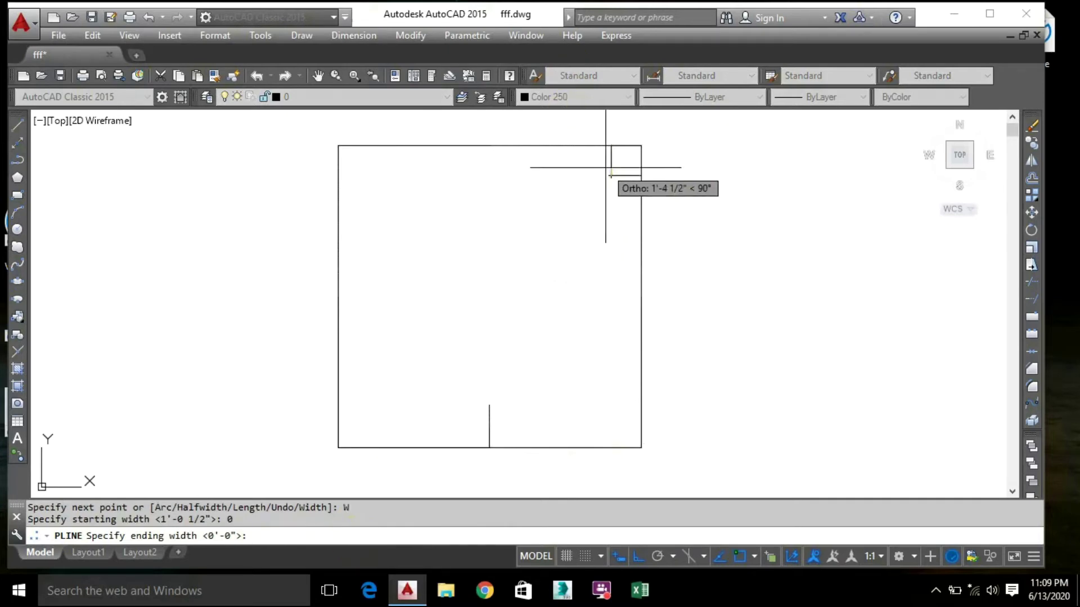
key("Return")
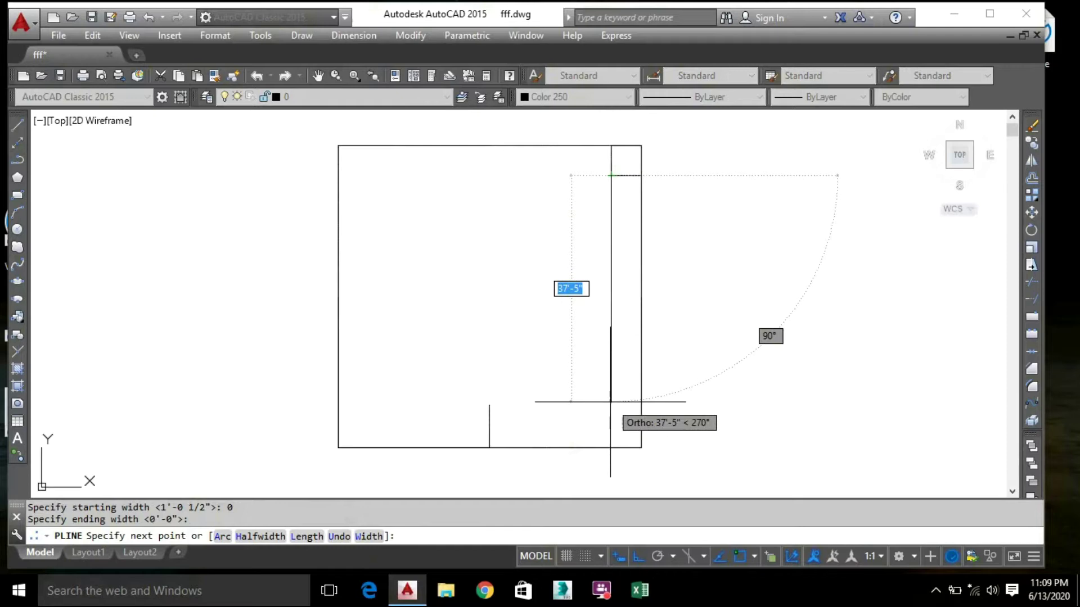
type("3")
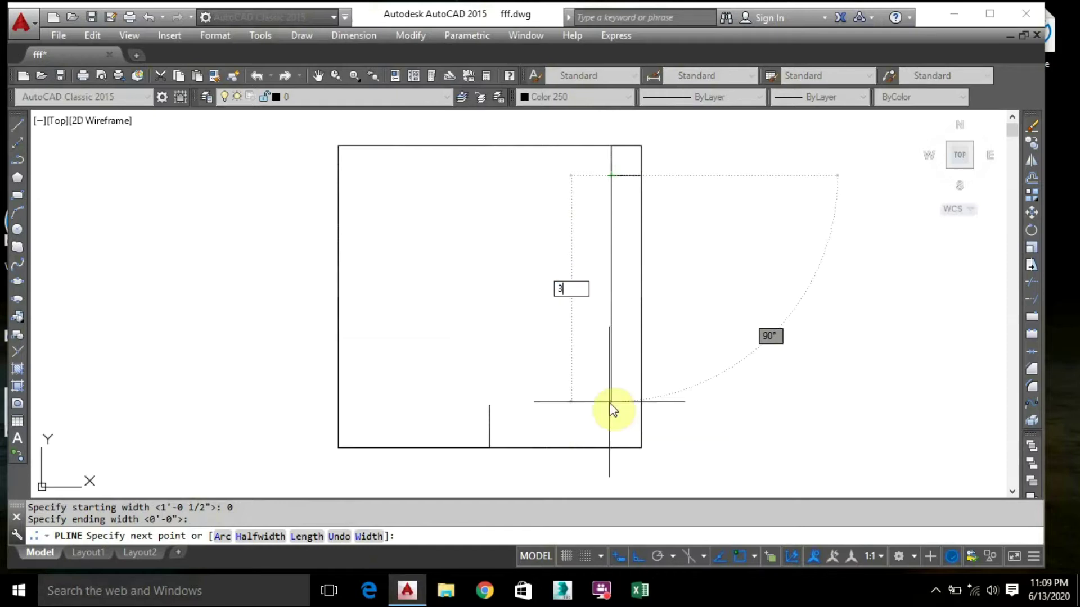
type("8'")
key("Return")
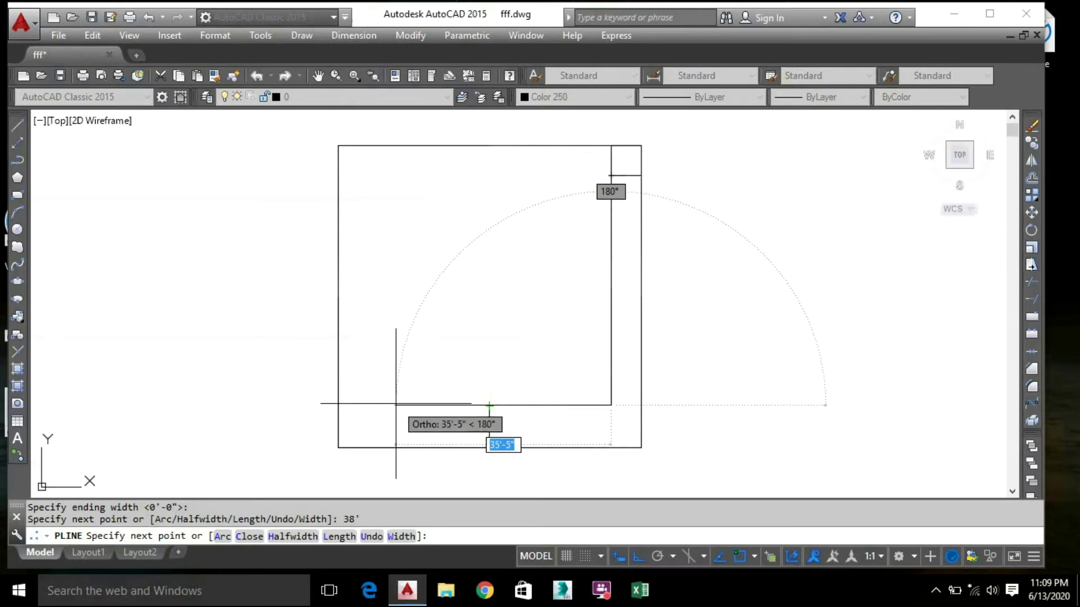
Continue the polyline 35' to the left and 38' up, and finish it back at its start point
type("35")
key("Return")
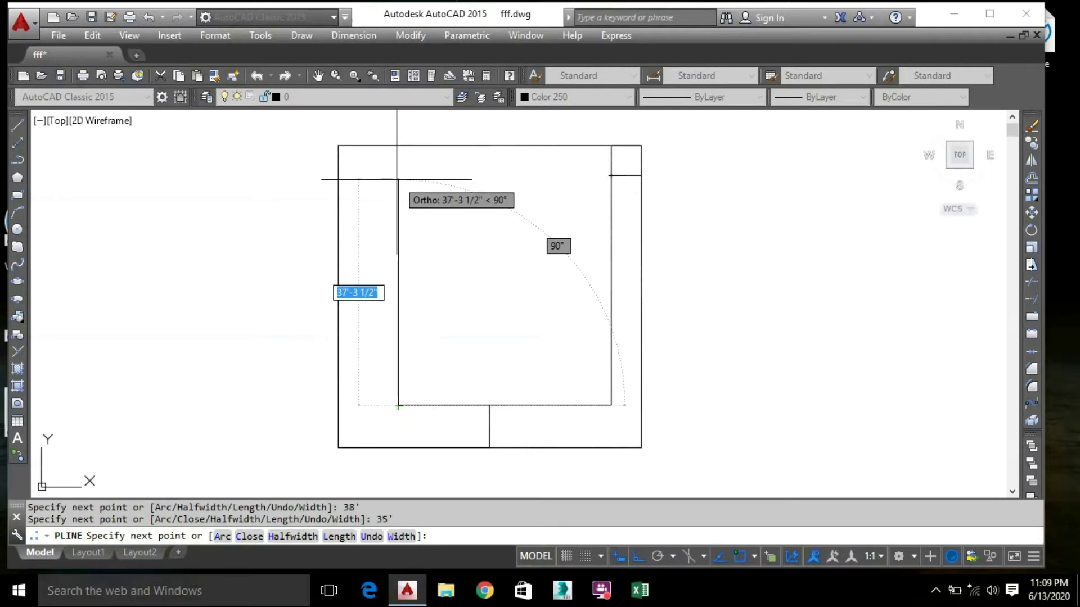
type("38")
key("Return")
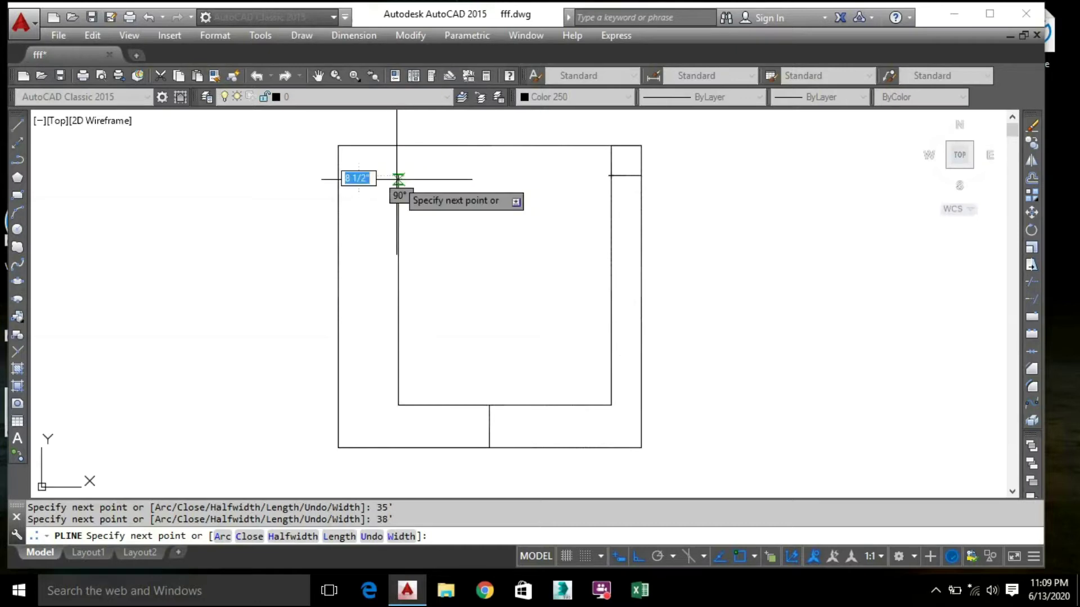
left_click(611, 175)
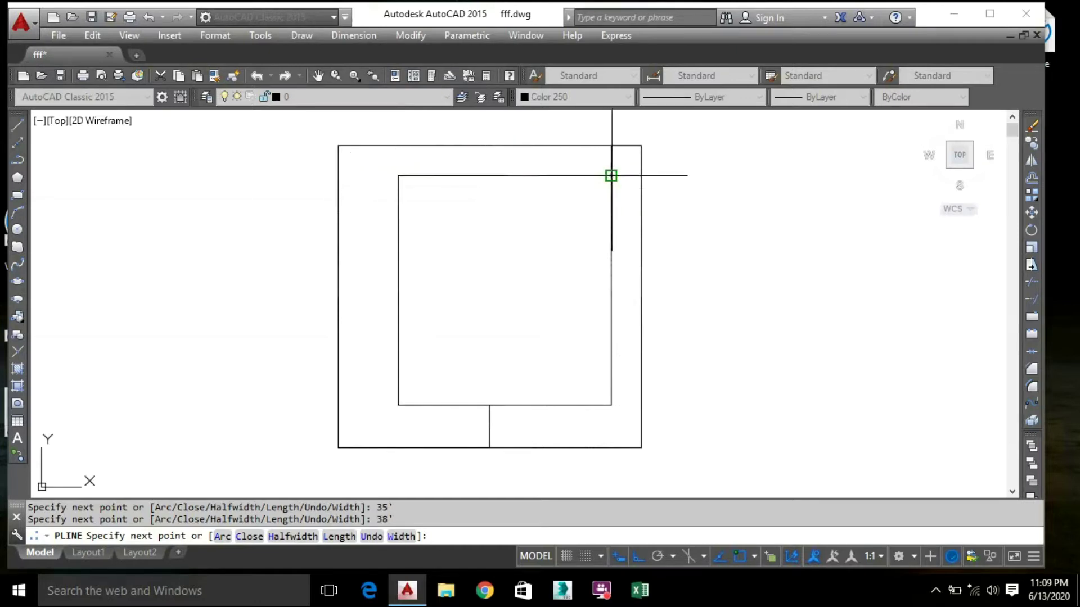
key("Escape")
Erase the 7' guide line below the inner rectangle and the two 5' guide lines at the upper-right corner
left_click(502, 427)
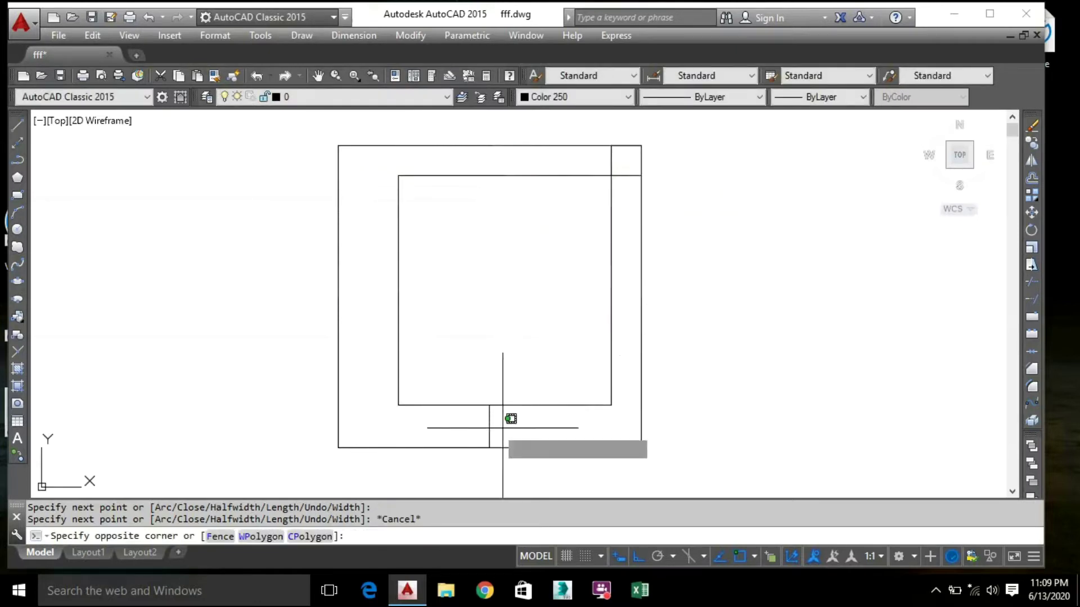
left_click(475, 424)
key("Delete")
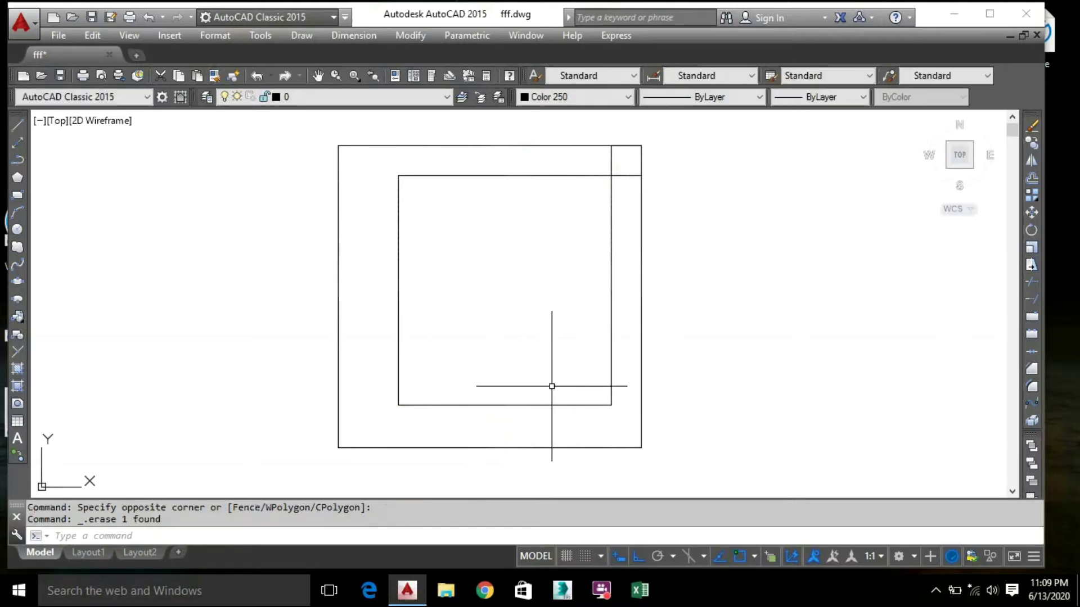
scroll(627, 169, "up", 4)
left_click(619, 163)
left_click(509, 148)
key("Delete")
left_click(610, 191)
left_click(603, 172)
key("Delete")
scroll(605, 168, "down", 2)
scroll(605, 167, "down", 2)
middle_click_drag(525, 214, 652, 168)
scroll(610, 210, "down", 2)
middle_click_drag(526, 253, 444, 276)
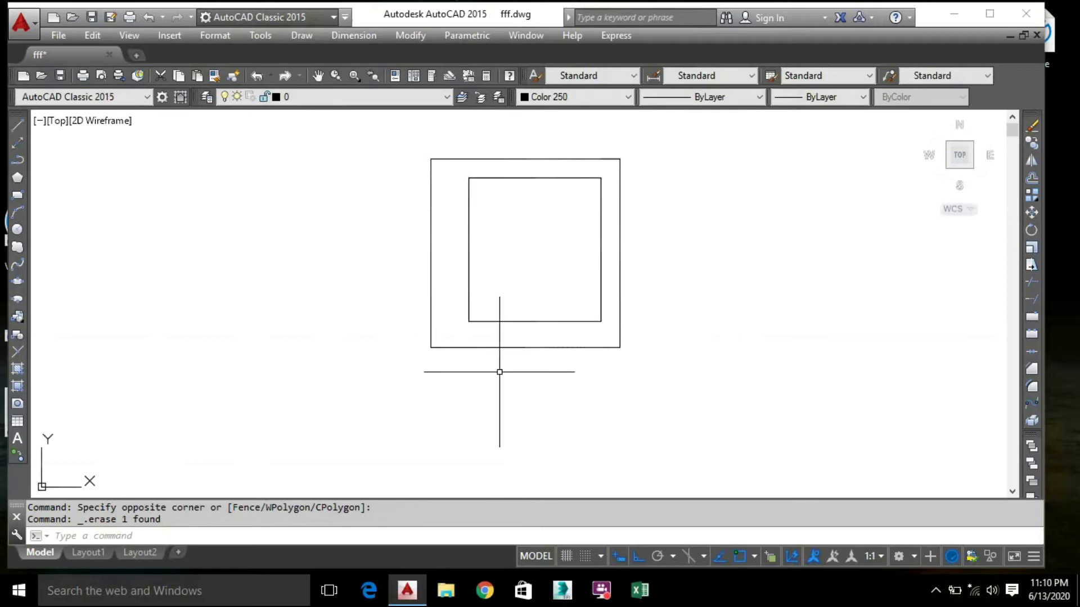
scroll(448, 163, "up", 6)
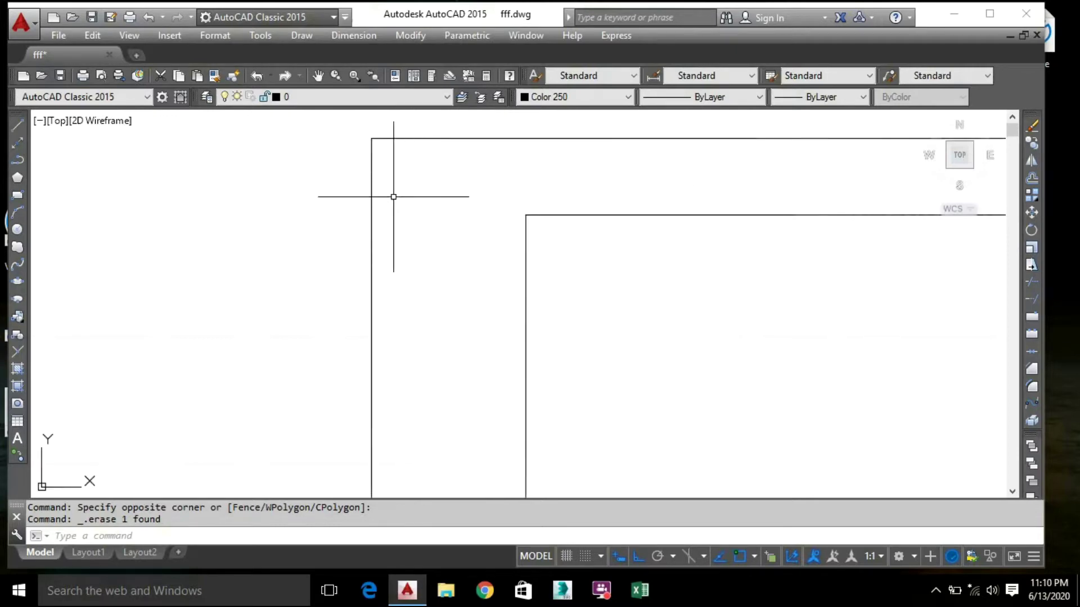
Offset the bottom edge of the outer square 9" inward
scroll(403, 226, "down", 4)
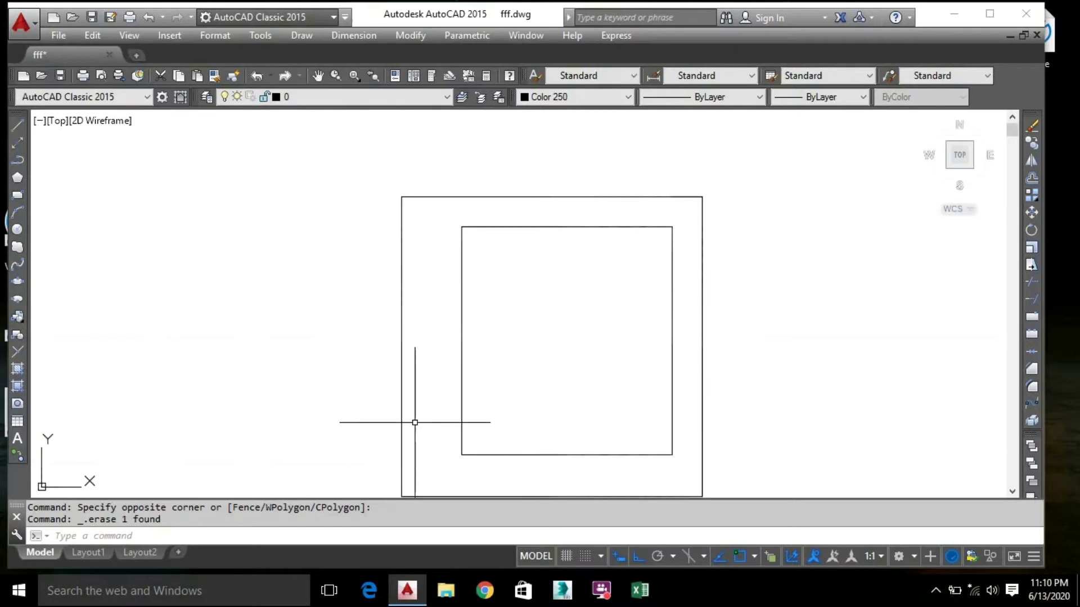
middle_click_drag(429, 379, 395, 326)
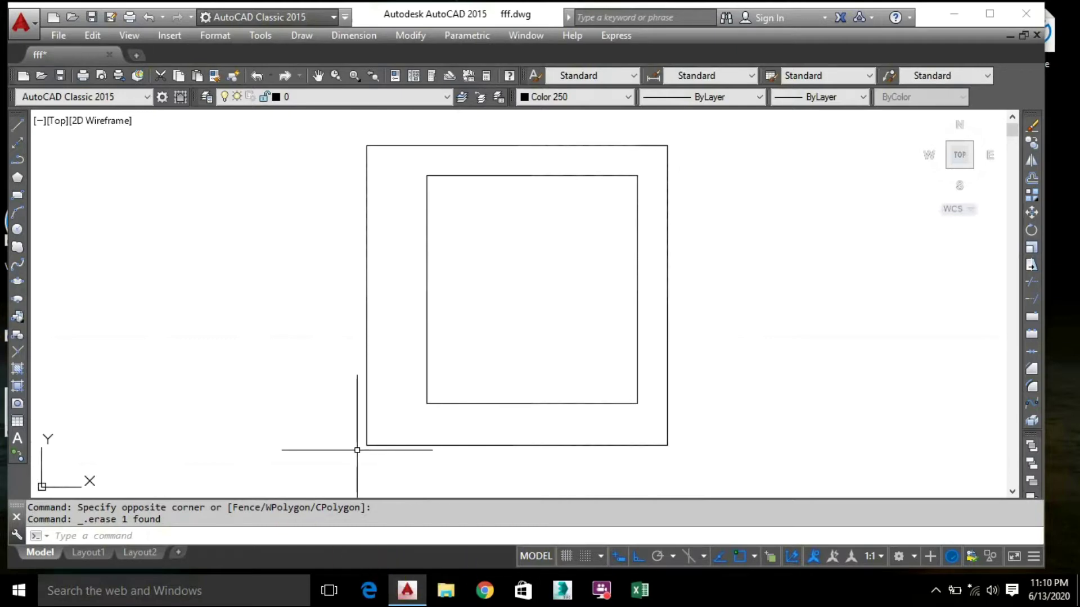
type("o")
key("Return")
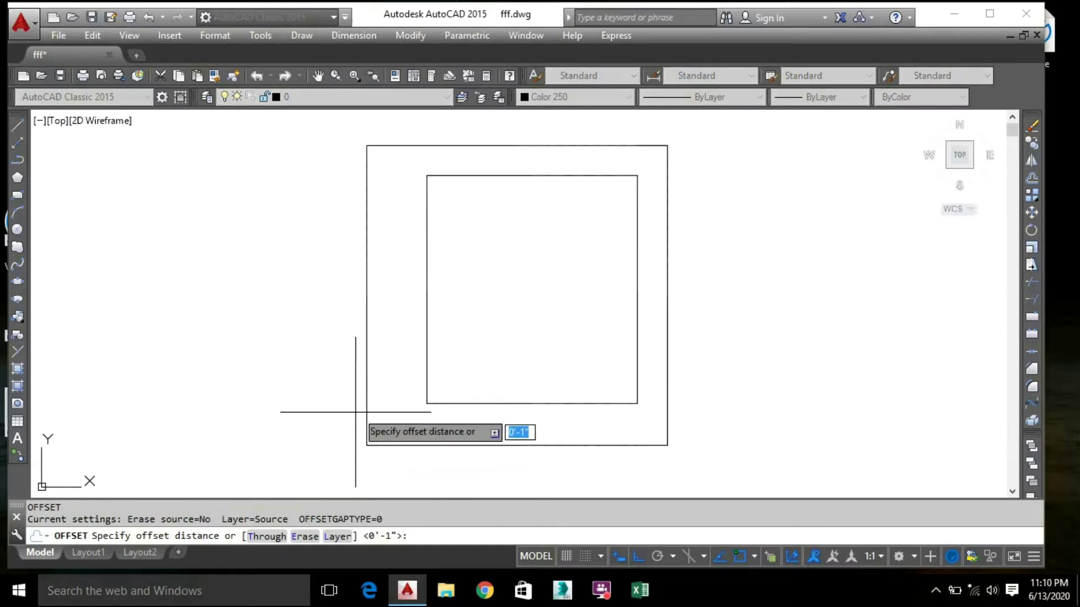
left_click(366, 393)
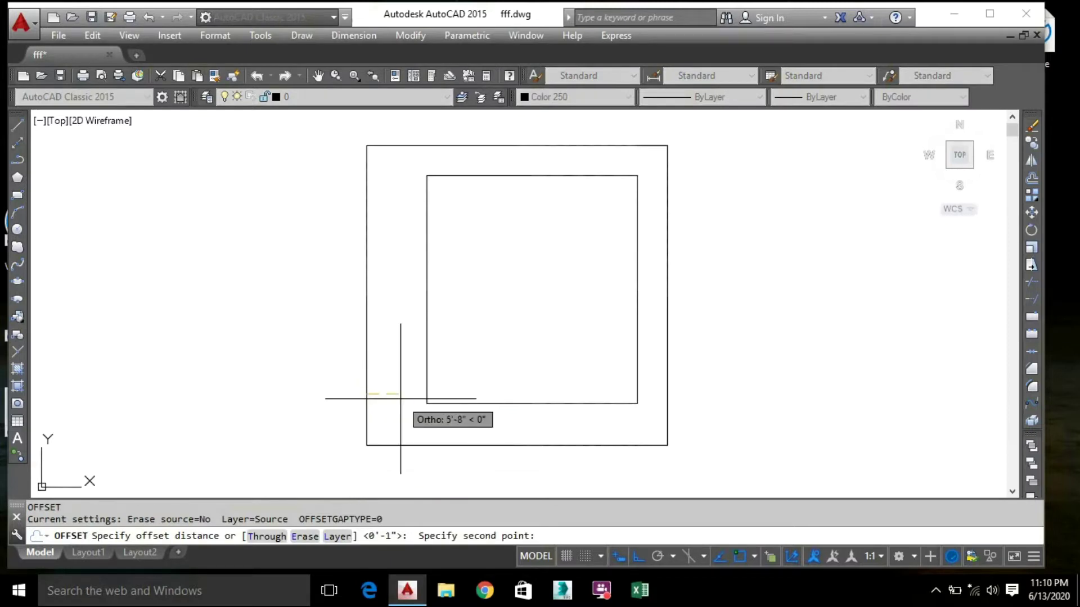
type("\"")
key("Return")
left_click(463, 446)
left_click(450, 428)
Offset the left, right and top edges of the outer square inward by the same distance
left_click(367, 386)
left_click(383, 383)
left_click(667, 371)
left_click(558, 365)
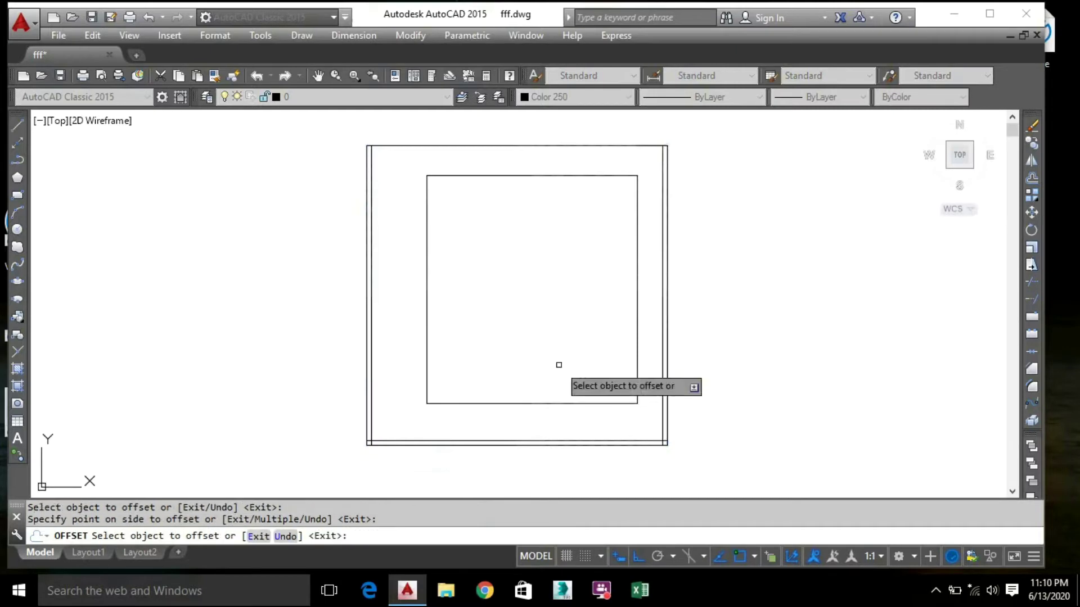
left_click(562, 146)
left_click(556, 221)
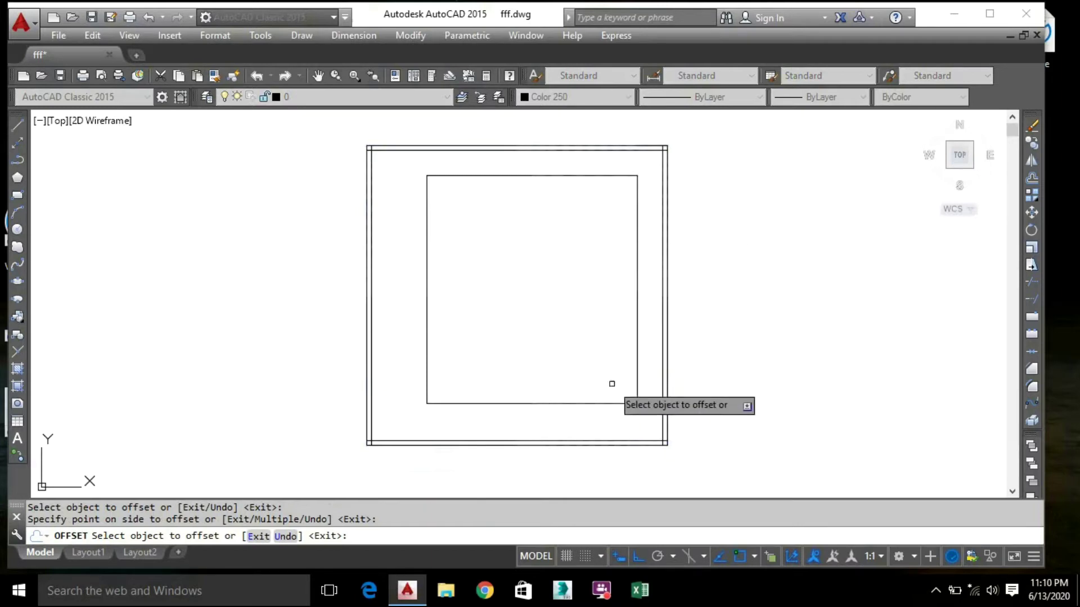
Offset the inner rectangle 9" inward and end the Offset command
left_click(544, 174)
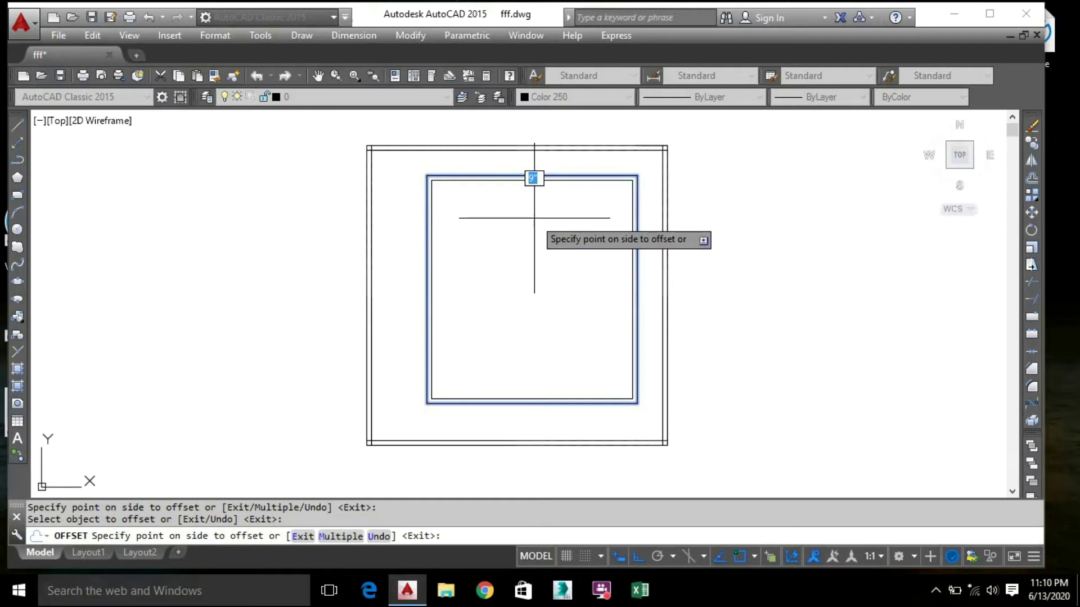
left_click(534, 218)
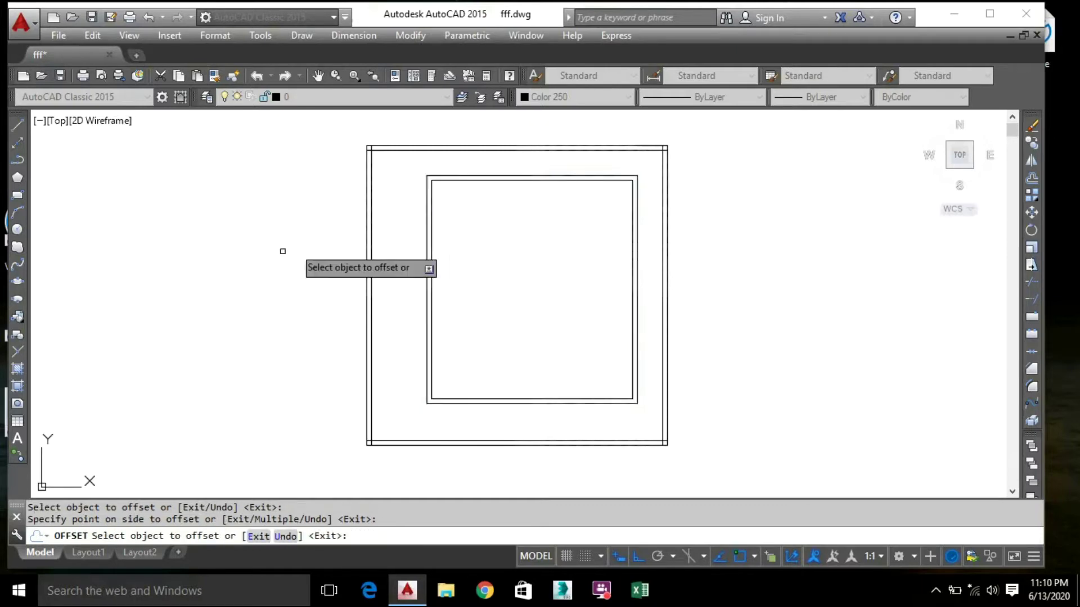
key("Escape")
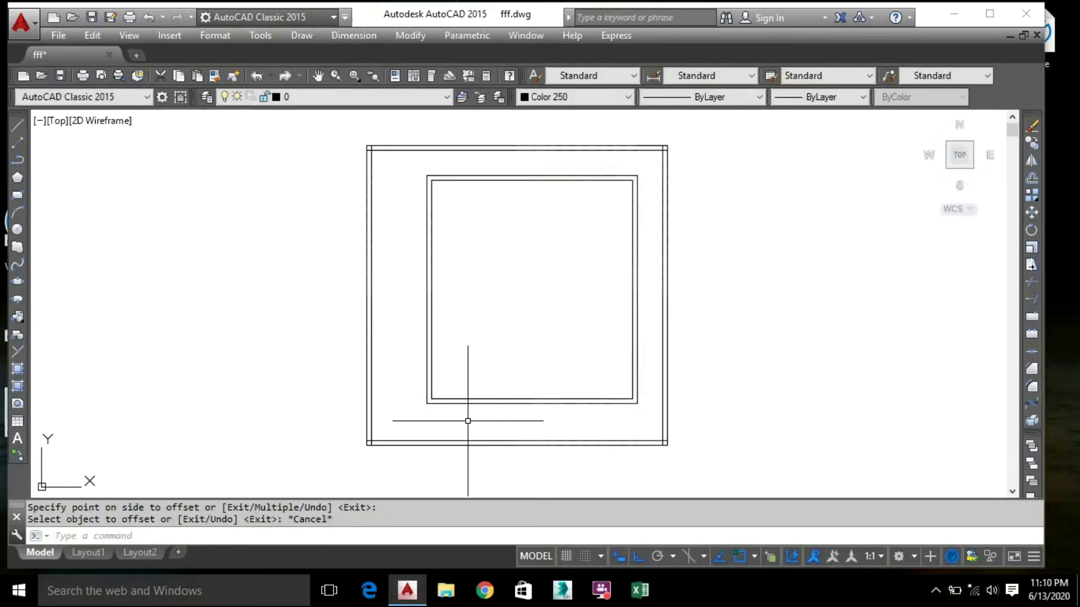
type("l")
key("Return")
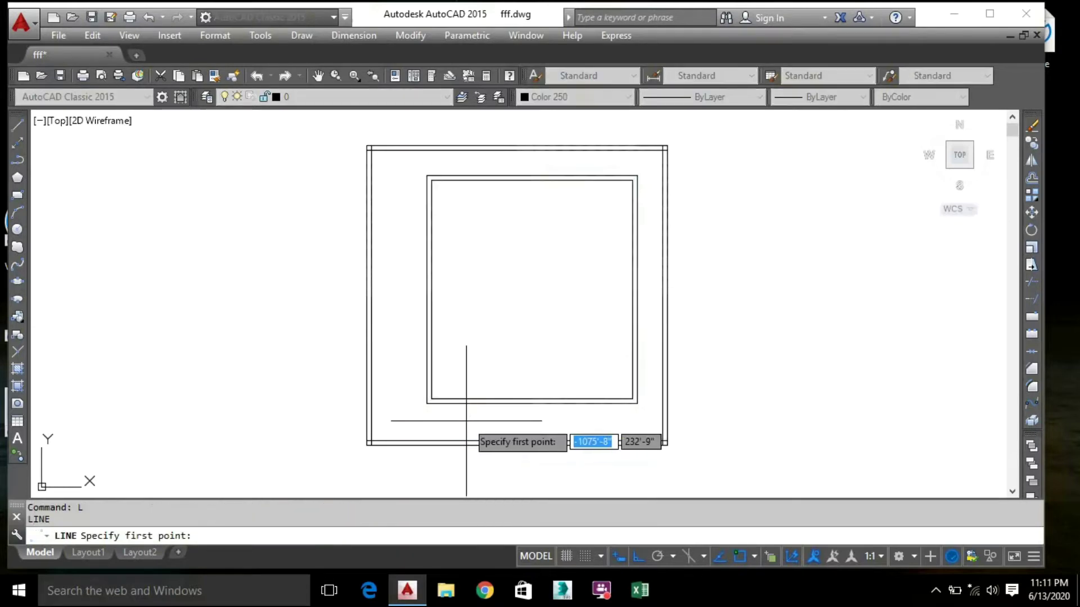
scroll(458, 413, "up", 5)
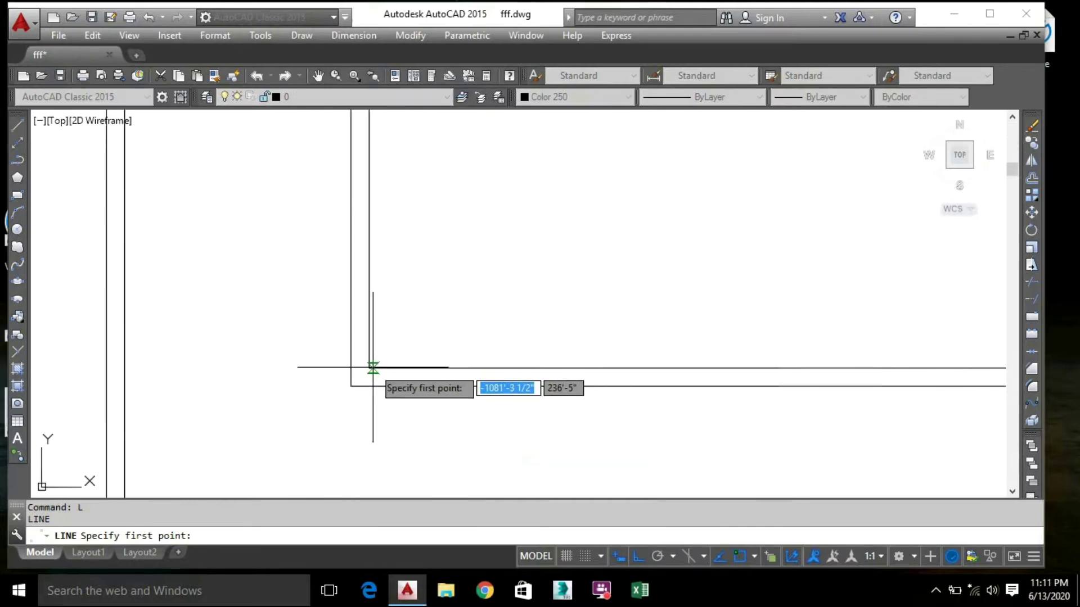
left_click(369, 368)
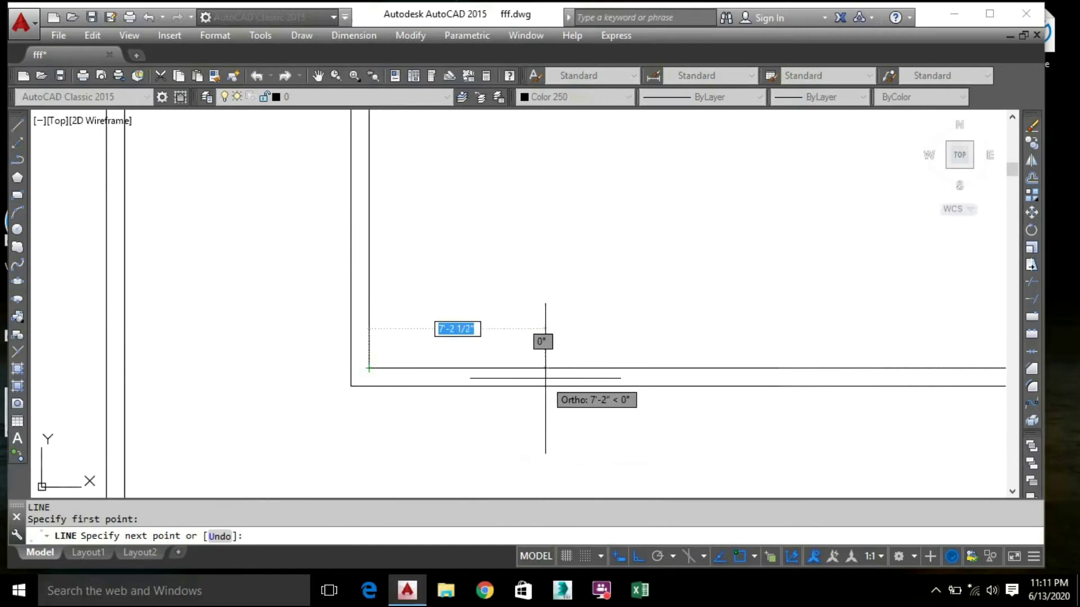
key("Escape")
scroll(561, 359, "down", 2)
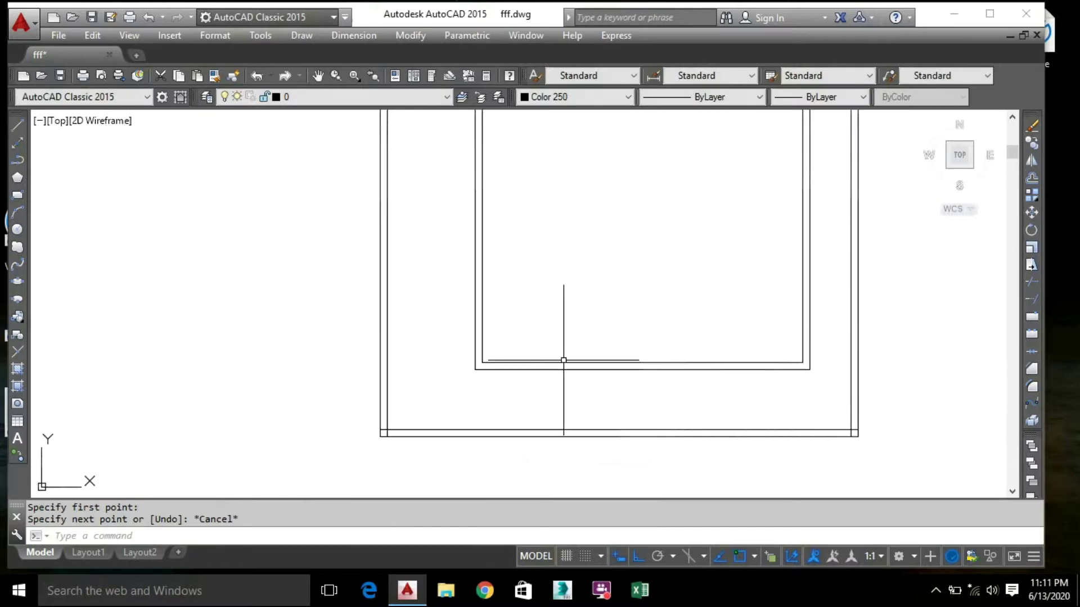
Erase the inward offset copy of the inner rectangle
left_click(641, 362)
key("Delete")
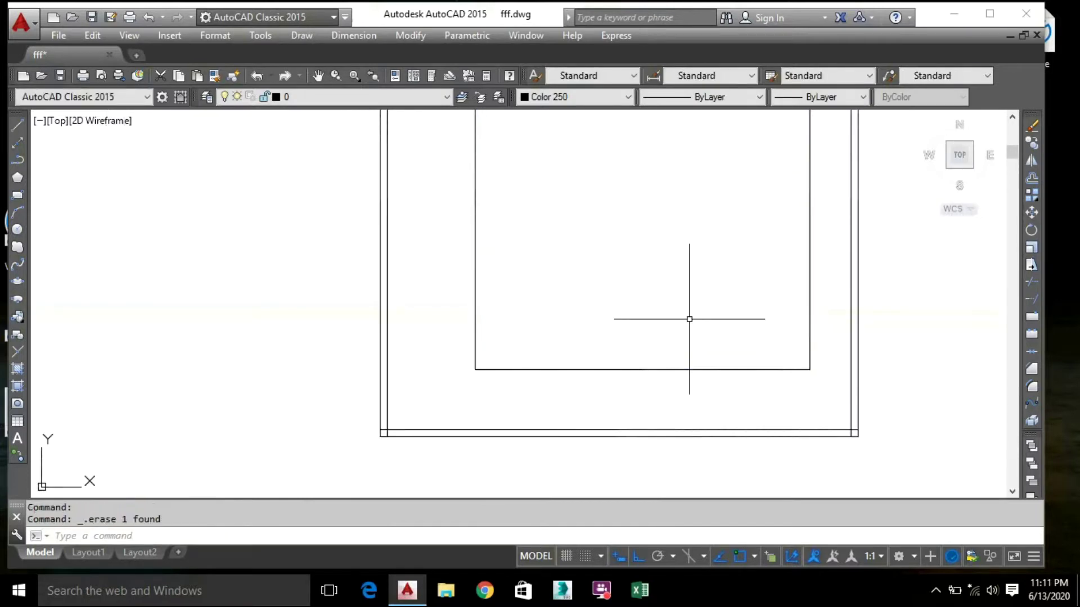
left_click(480, 377)
Draw lines from the inner rectangle's lower-left corner: 15' right, 14' up, and back to its left edge
type("l")
key("Return")
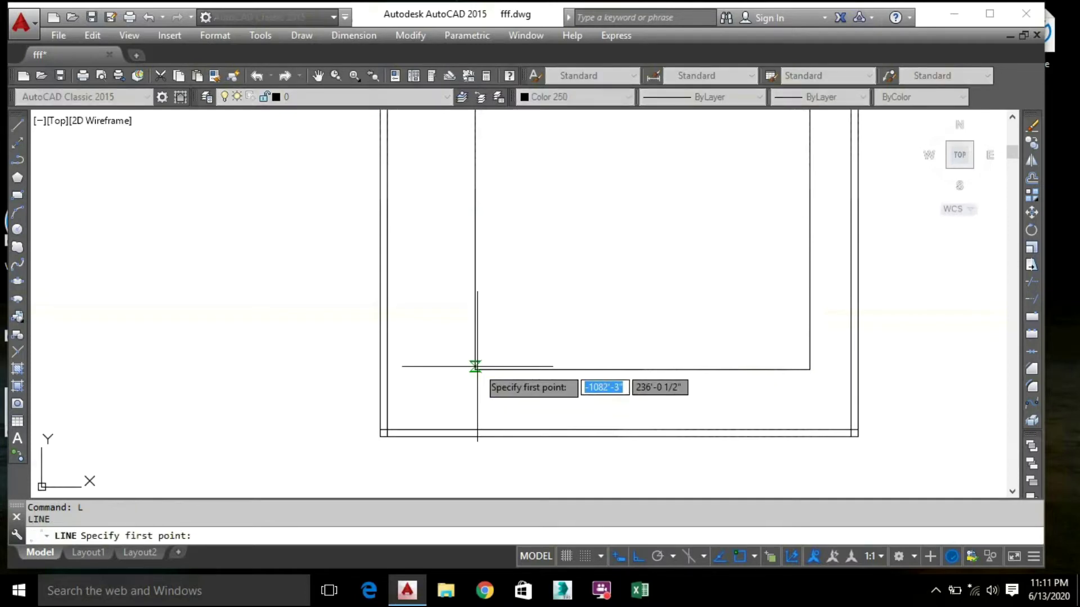
left_click(475, 369)
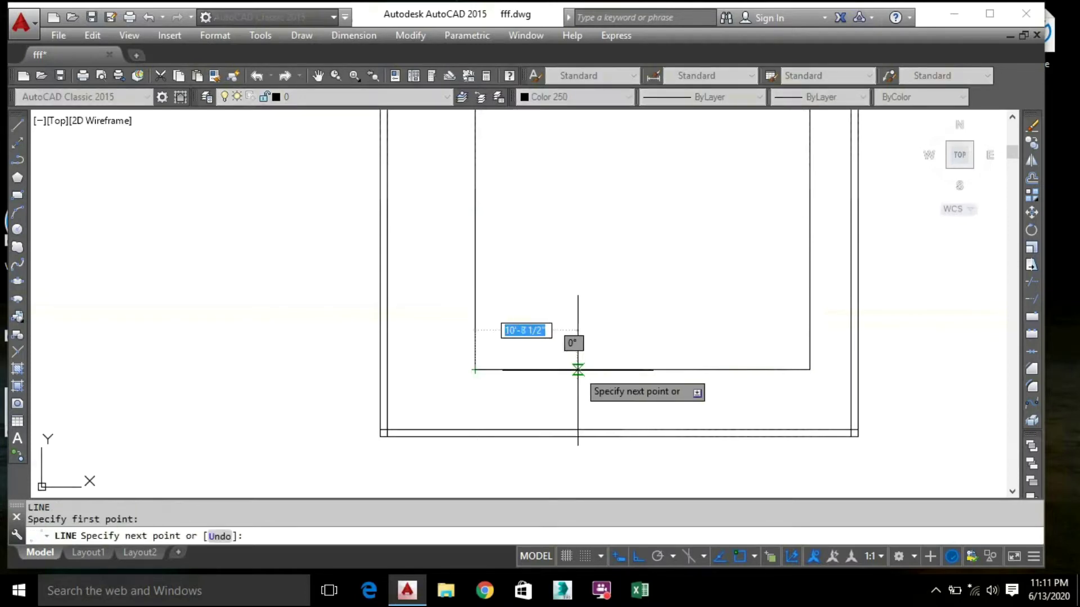
type("15")
key("Return")
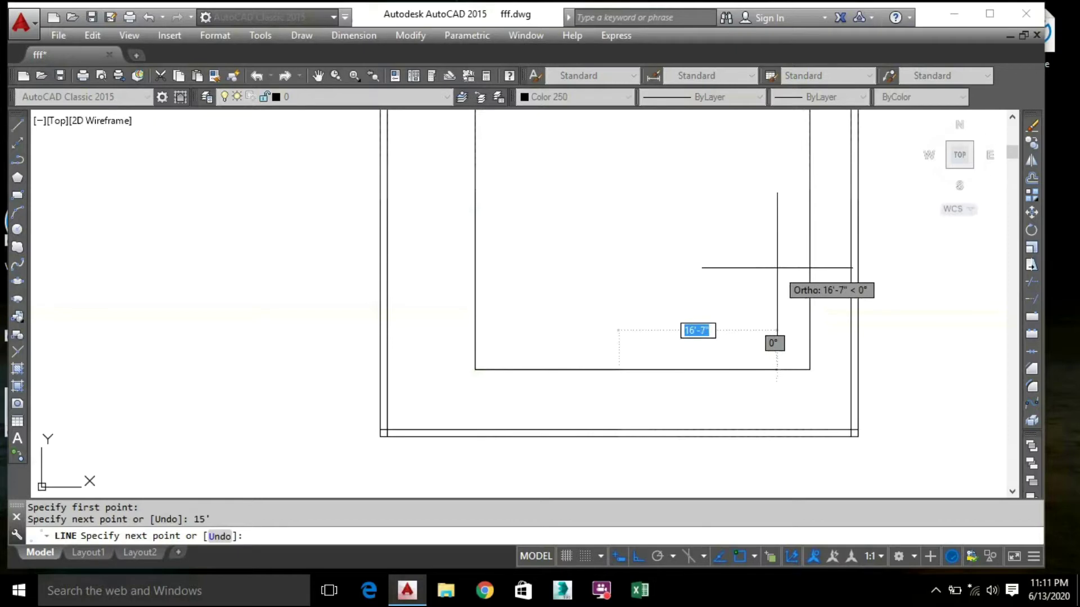
type("14")
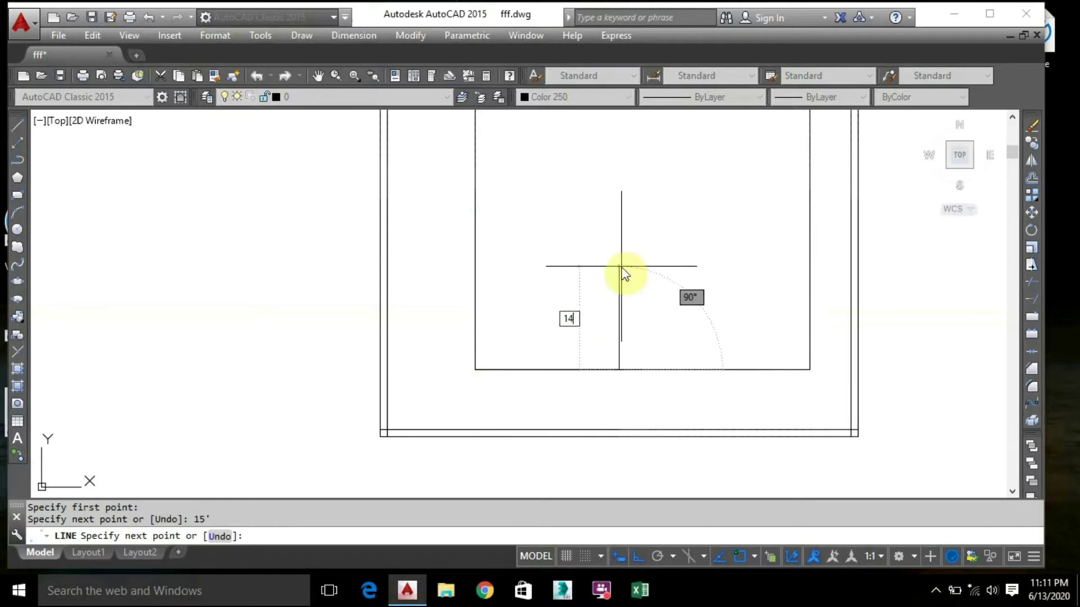
key("Return")
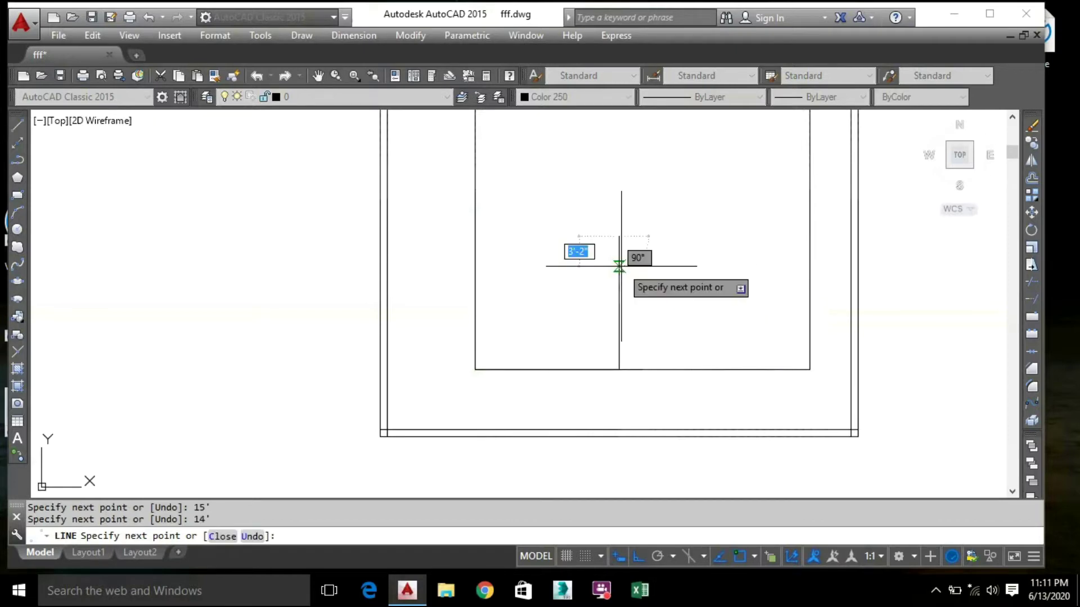
left_click(474, 237)
key("Escape")
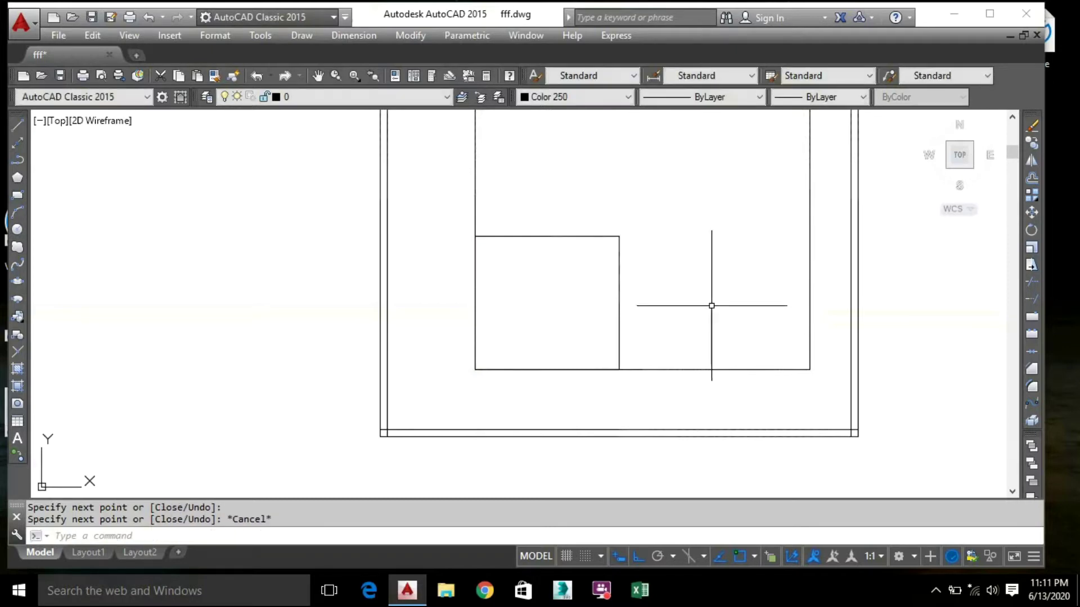
Draw lines from the inner rectangle's lower-right corner: 15' left, 14' up, and across to its right edge
type("l")
key("Return")
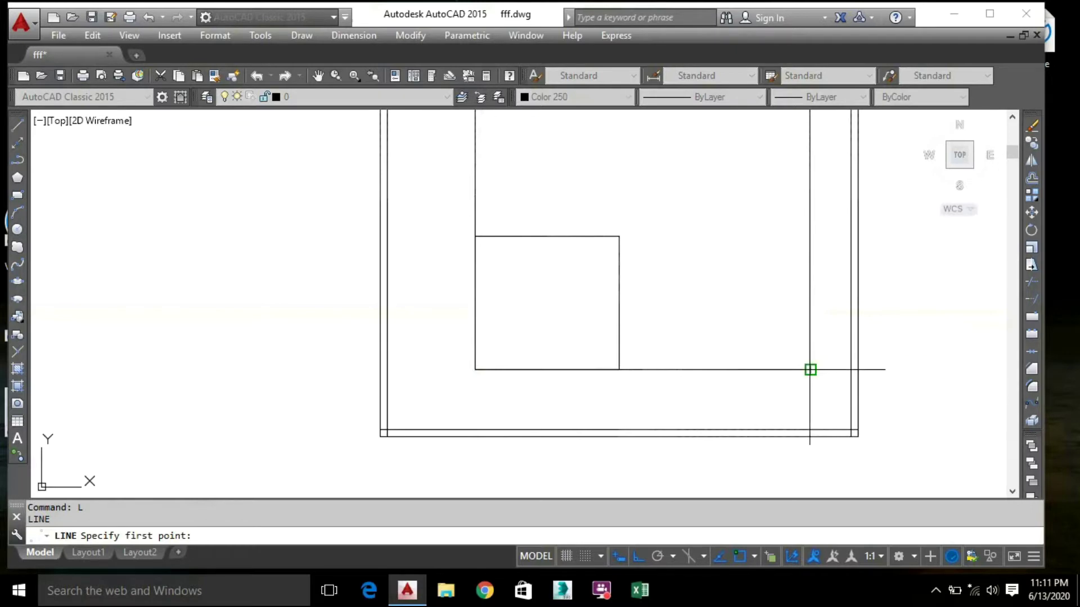
left_click(809, 369)
type("15")
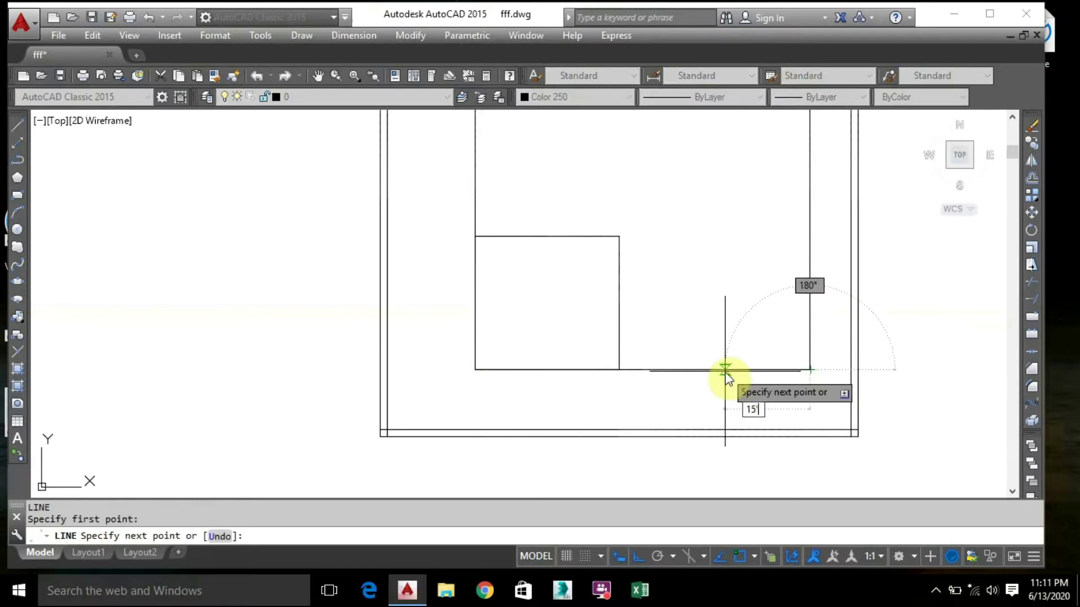
key("Return")
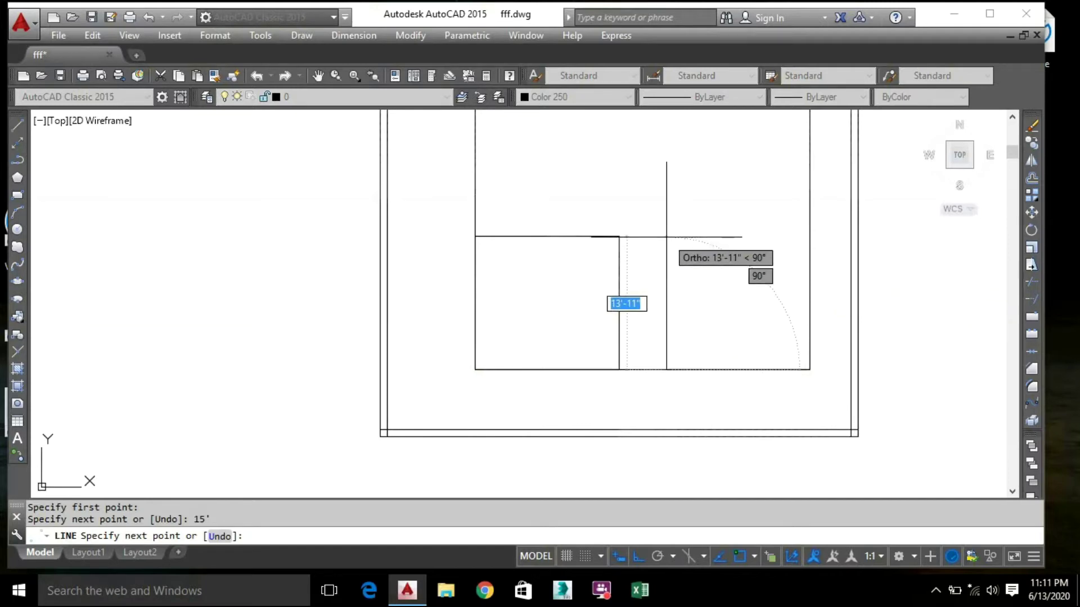
type("14")
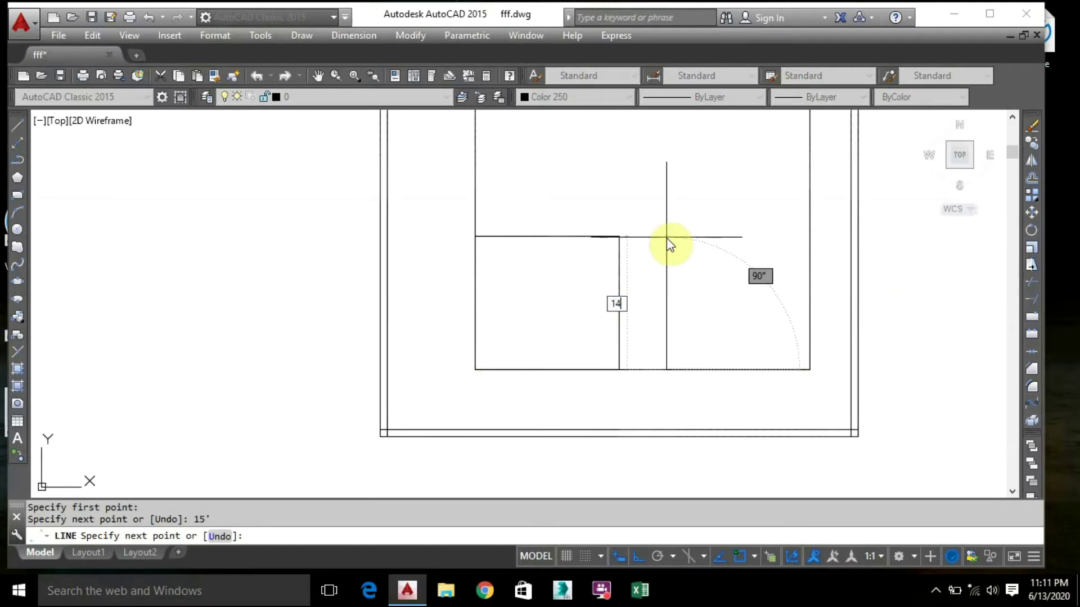
key("Return")
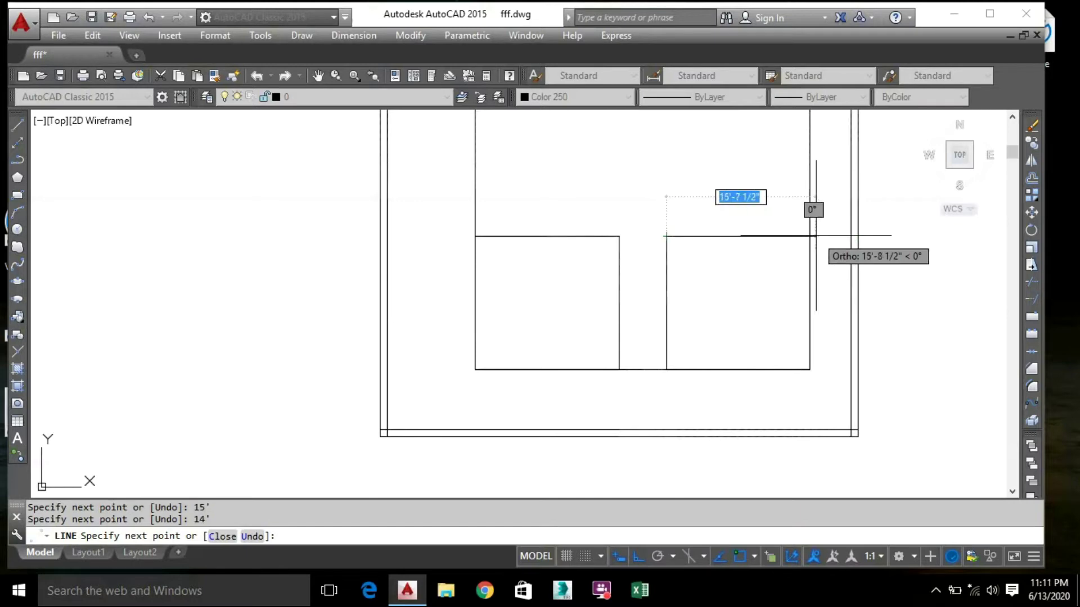
left_click(809, 237)
key("Escape")
Draw lines from the inner rectangle's upper-left corner: 15' right, 14' down, and back to its left edge
middle_click_drag(741, 202, 744, 283)
scroll(694, 247, "down", 3)
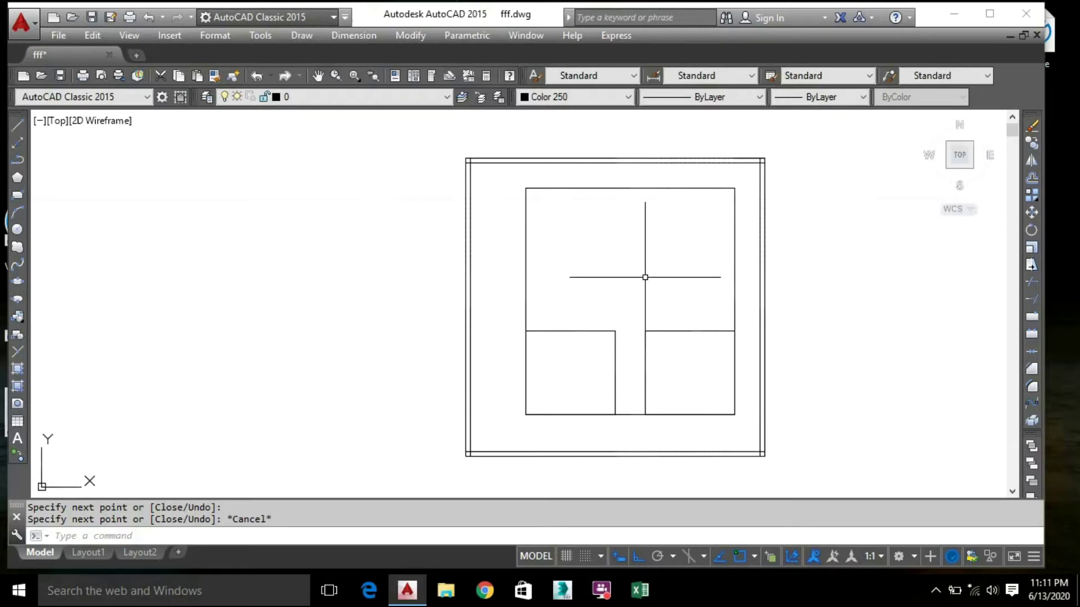
type("L")
key("Return")
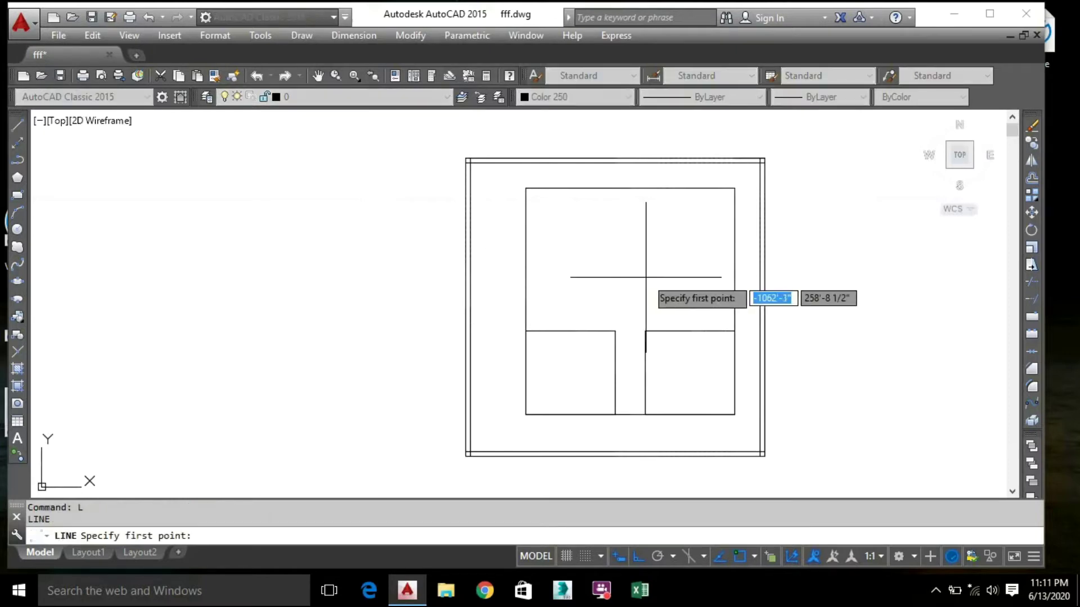
left_click(524, 187)
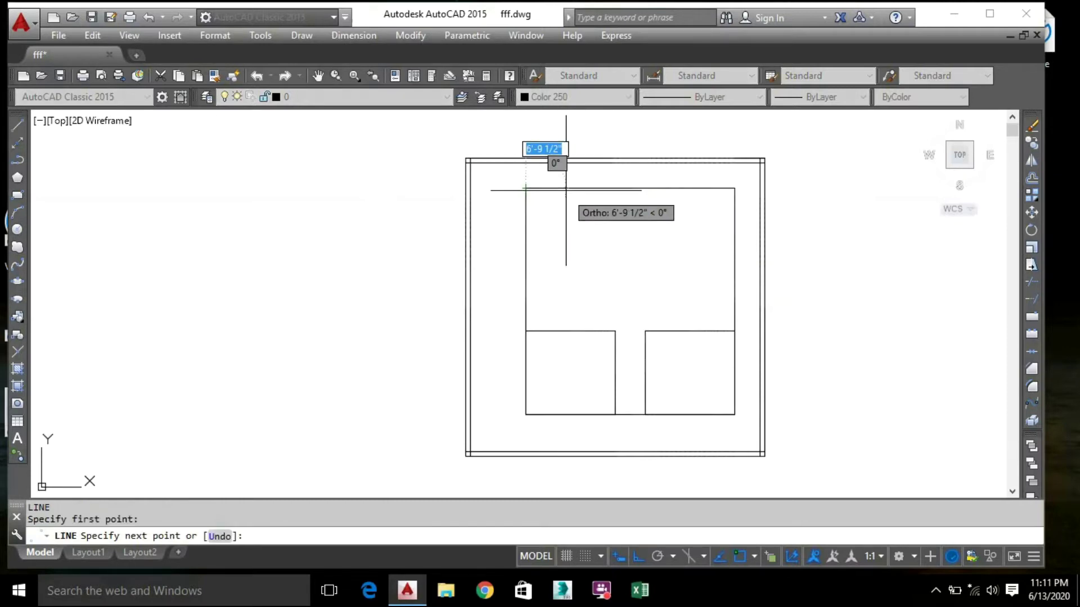
type("14")
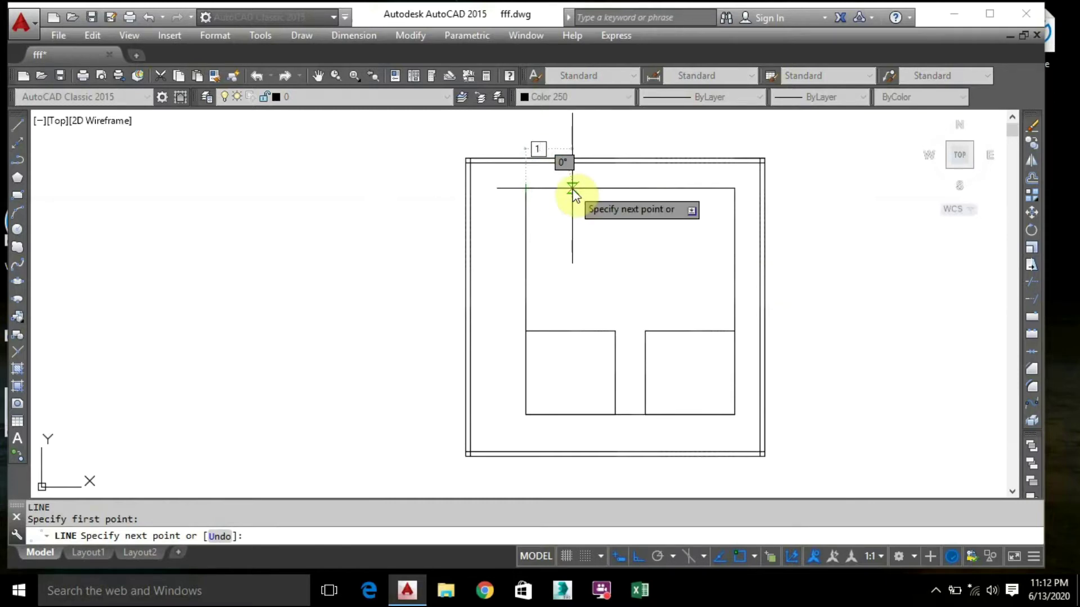
key("Return")
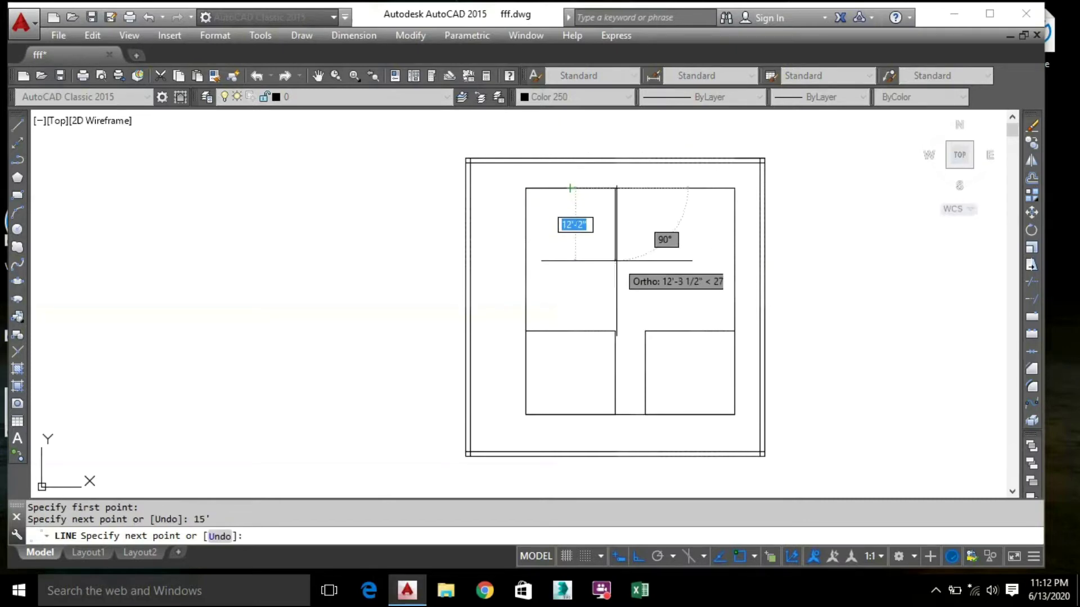
type("11 1/")
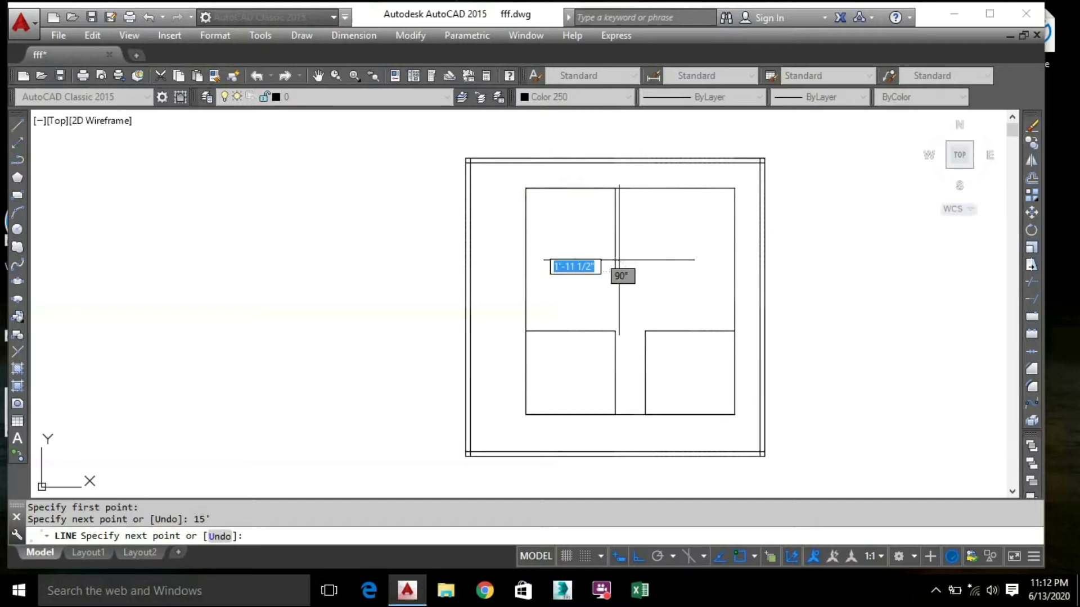
key("Return")
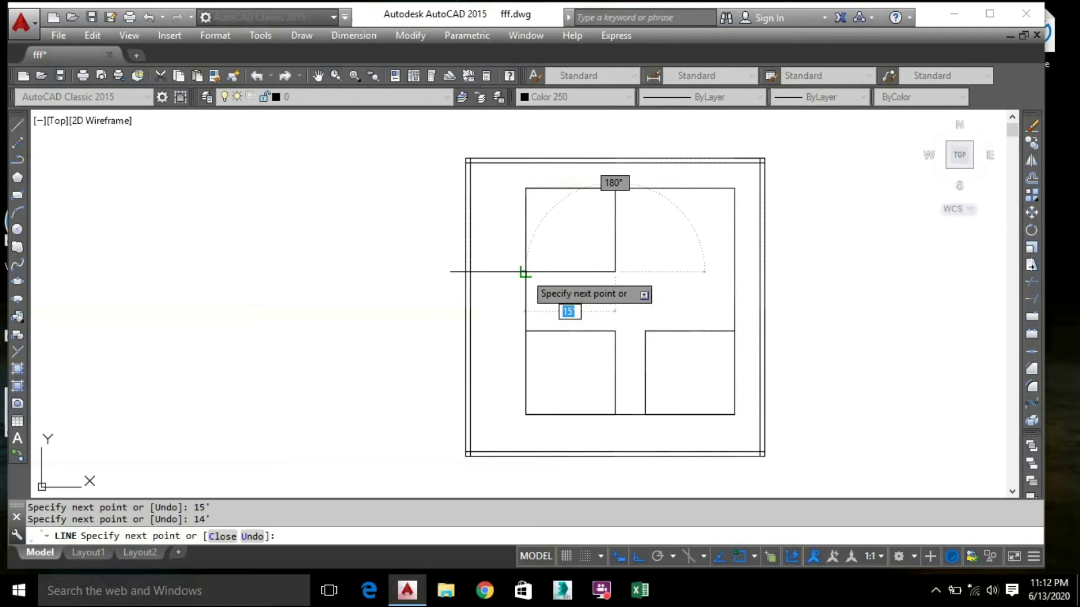
left_click(524, 272)
key("Escape")
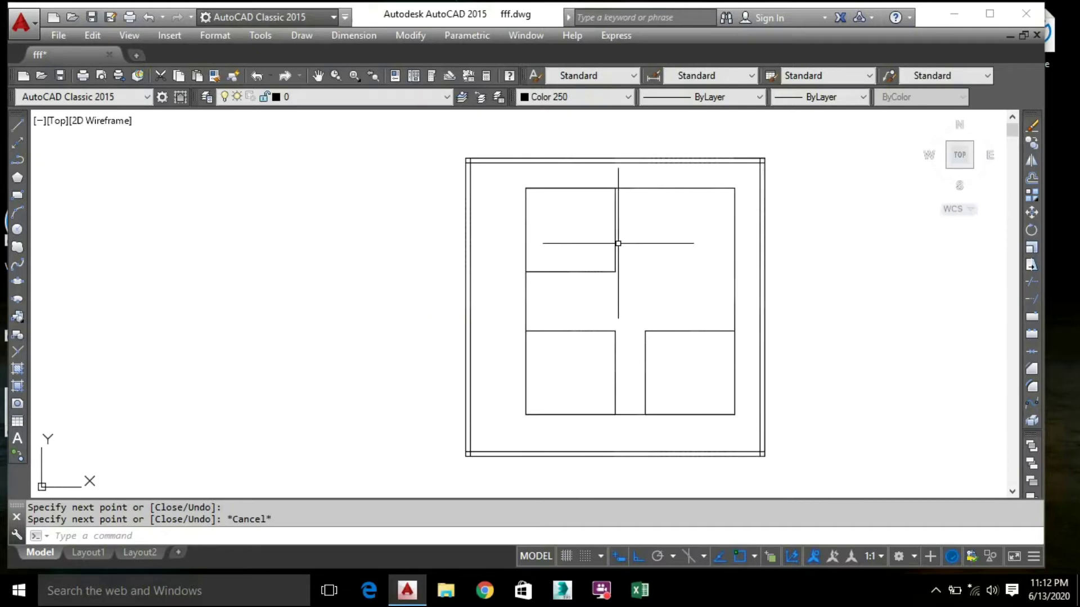
Start a line at the inner rectangle's upper-right corner with a 10' segment to the left
type("l")
key("Return")
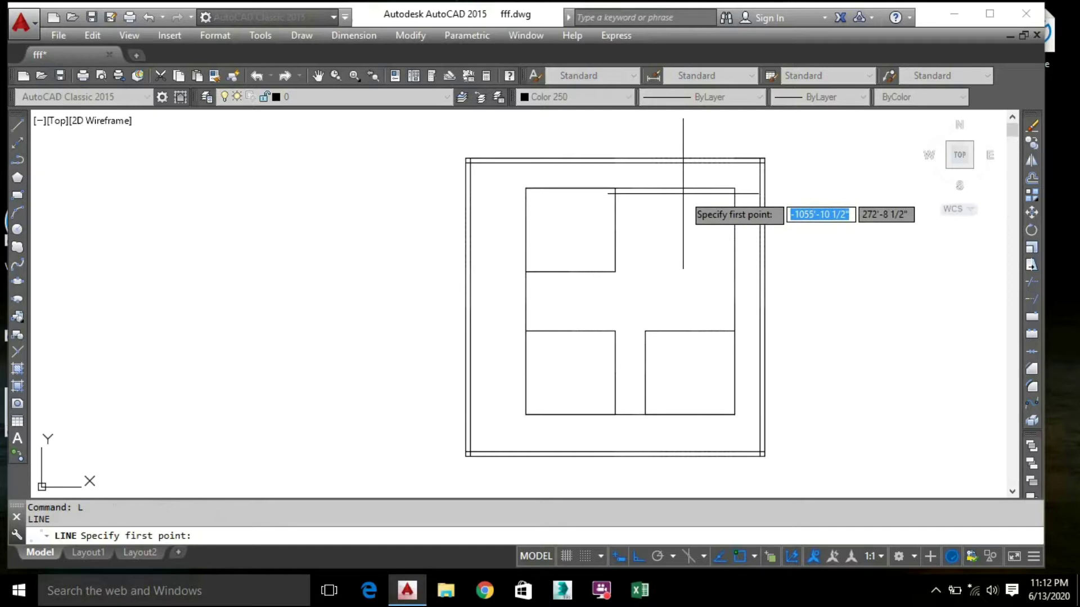
left_click(734, 188)
type("10'")
key("Return")
Undo the last segment and draw from the inner rectangle's upper-right corner: 9'3" left, 10'3" down, and back to its right edge
key("ctrl+z")
type("9'3\"")
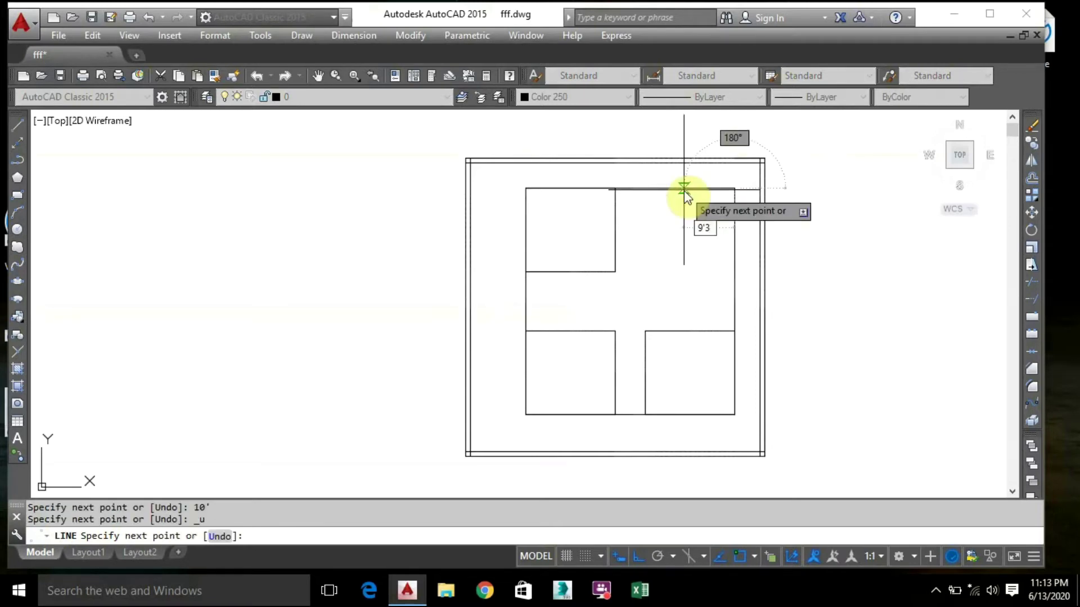
key("Return")
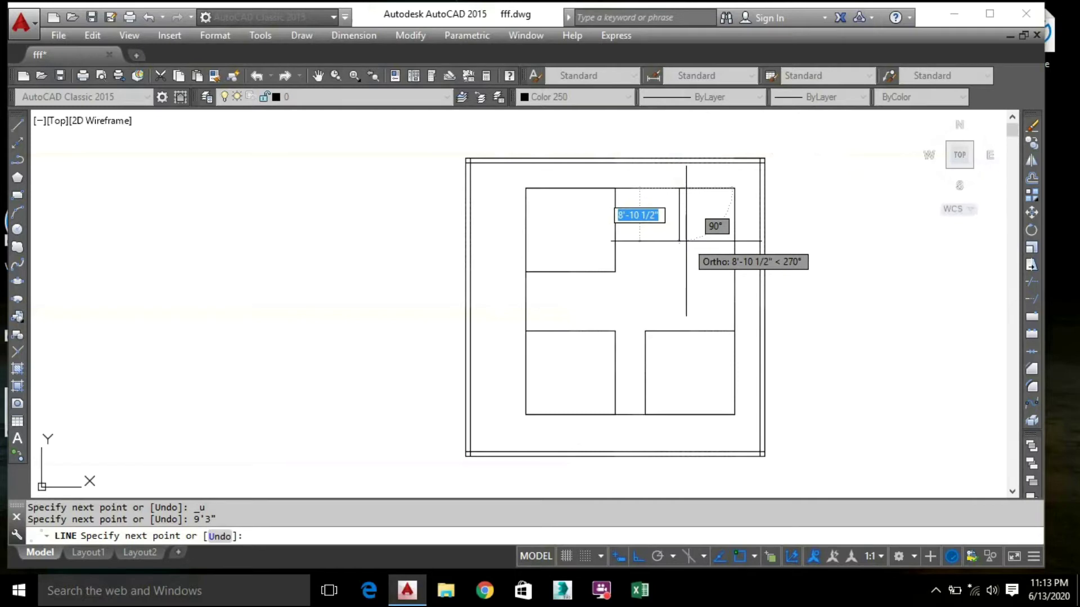
type("10'3\"")
key("Return")
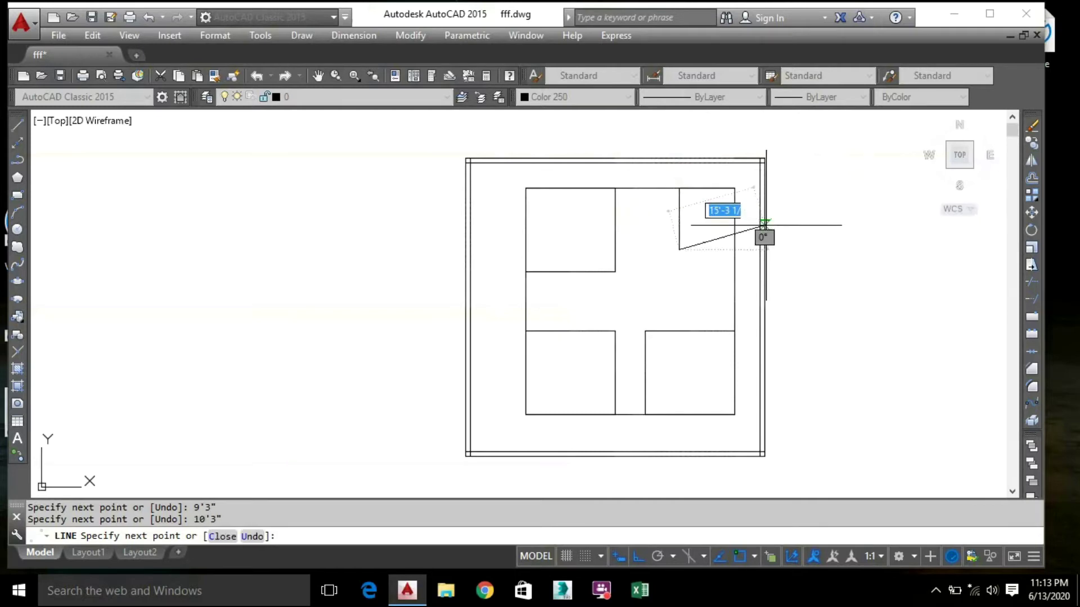
left_click(732, 249)
key("Escape")
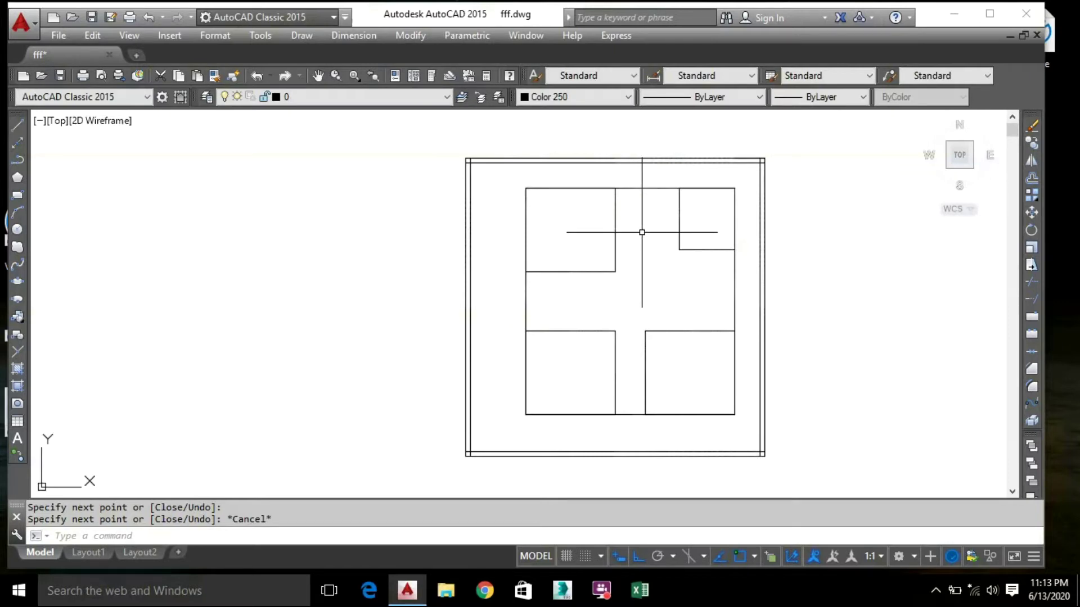
Draw lines from the upper-right room's top-left corner: 7' left, 8'11" down, and across to that room's left wall
type("L")
key("Return")
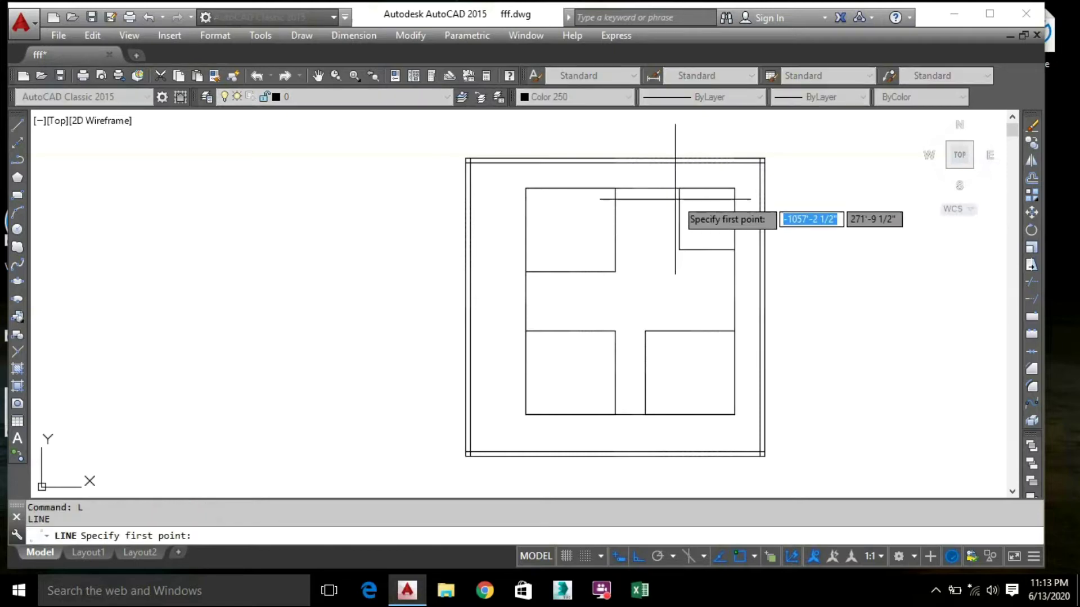
left_click(678, 187)
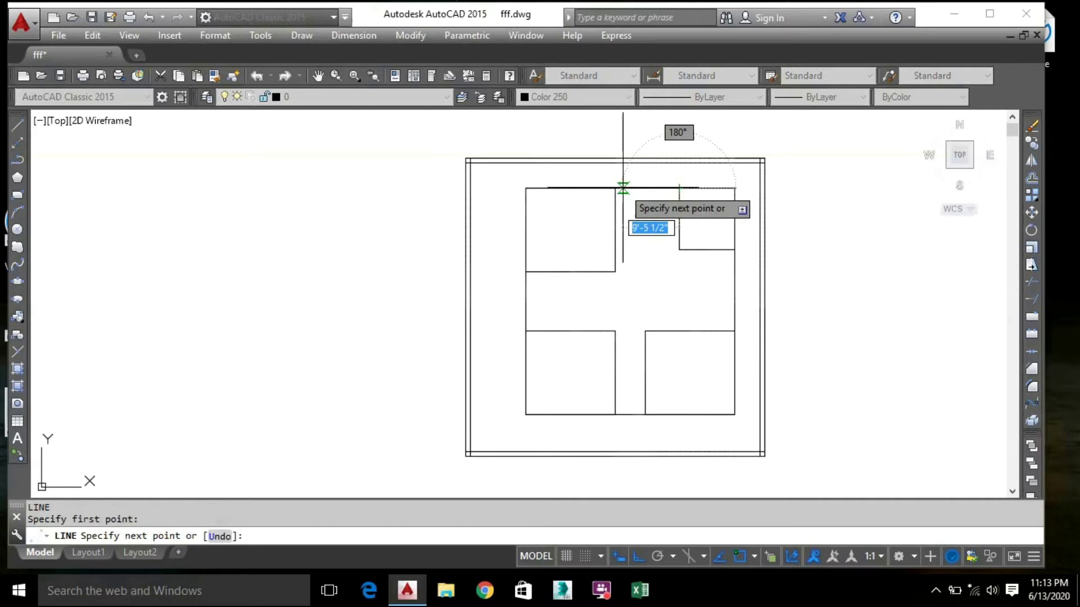
type("7'")
key("Return")
type("8'11\"")
key("Return")
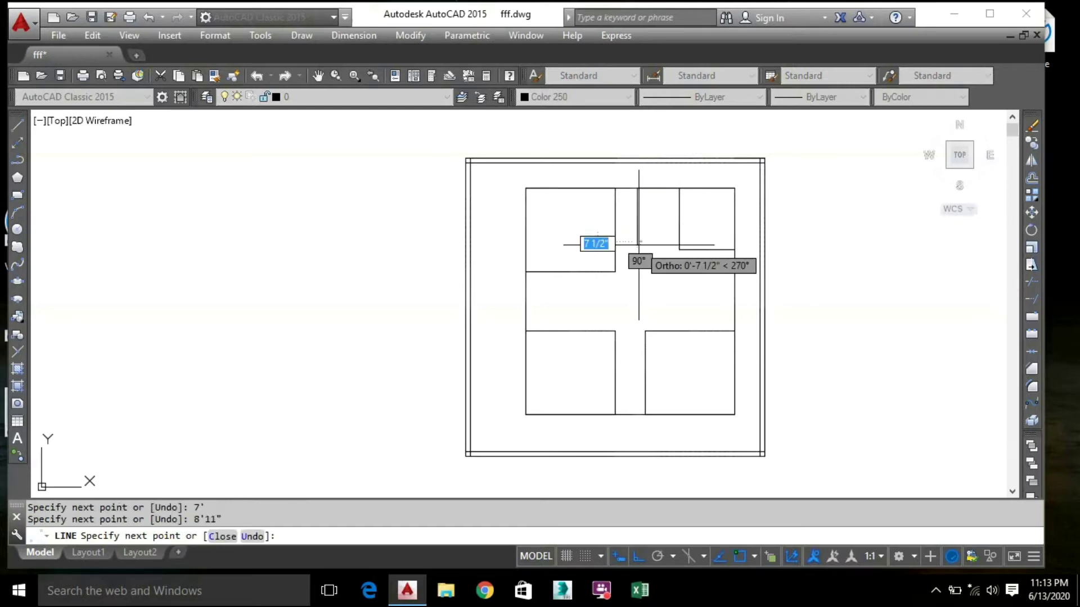
left_click(678, 241)
key("Escape")
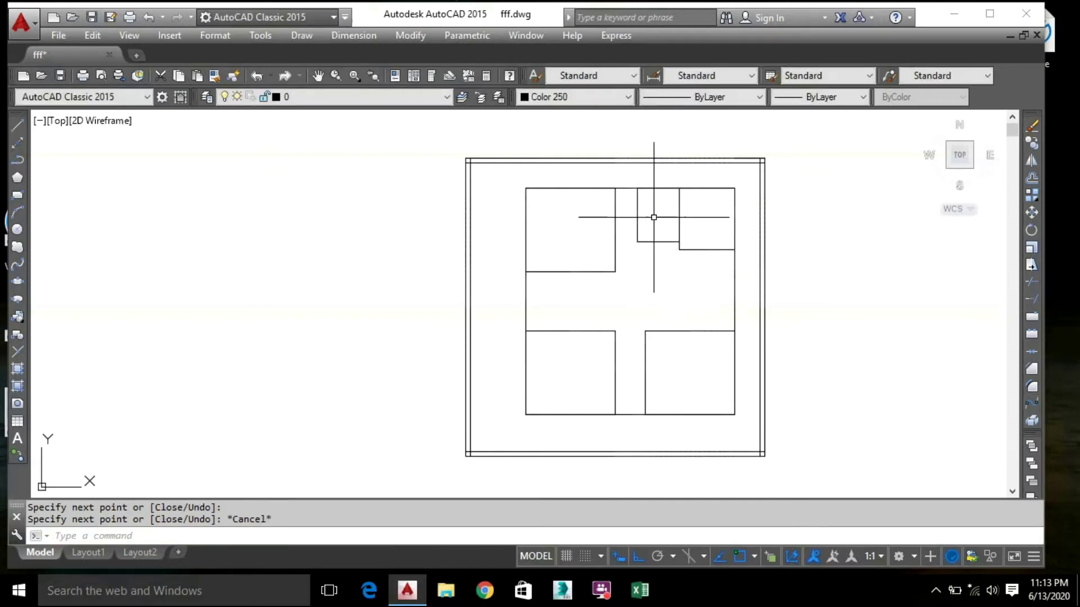
Measure the gap between the upper-left room and the small 7' wide room along the top edge
scroll(654, 217, "up", 3)
scroll(685, 203, "down", 2)
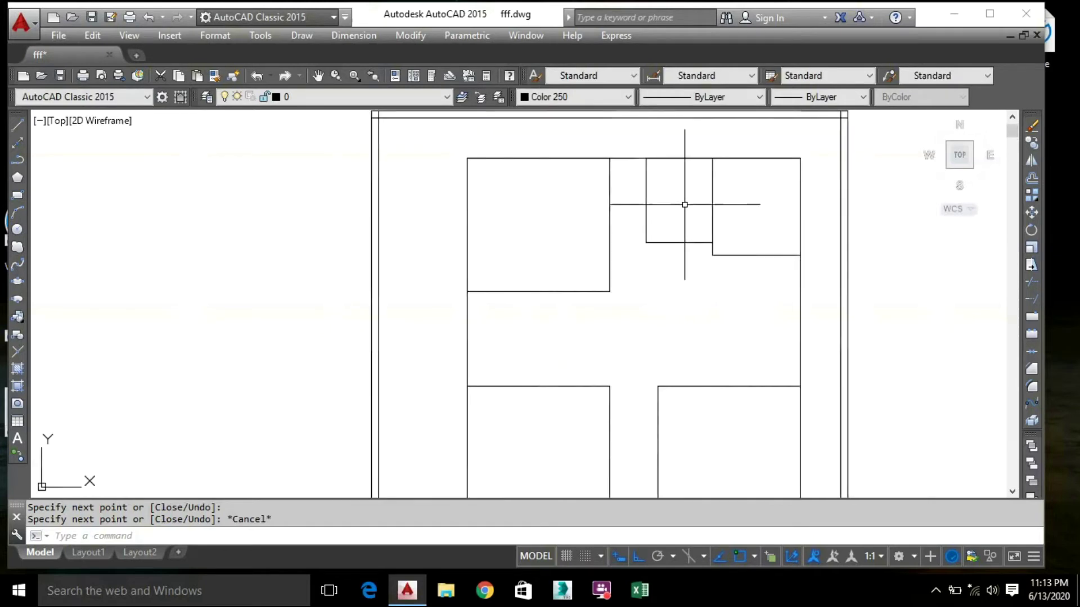
middle_click_drag(633, 270, 620, 272)
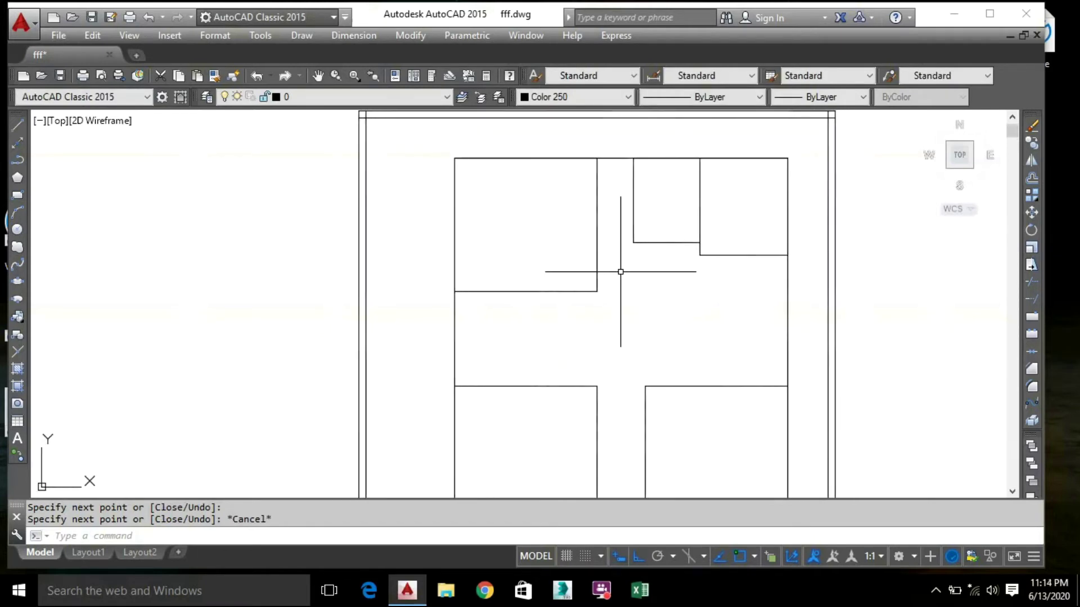
type("d")
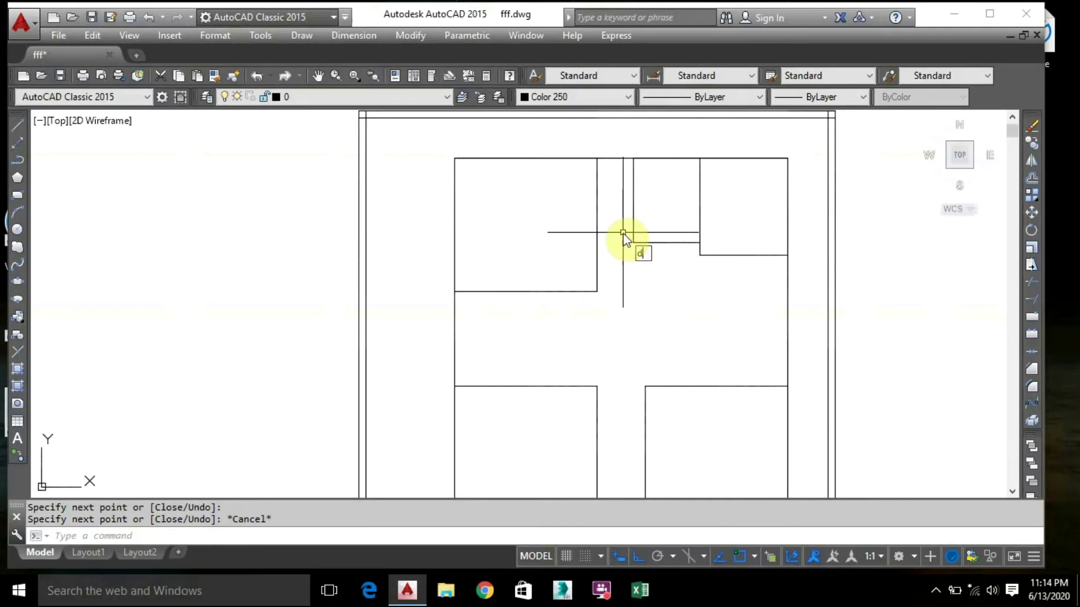
type("i")
key("Return")
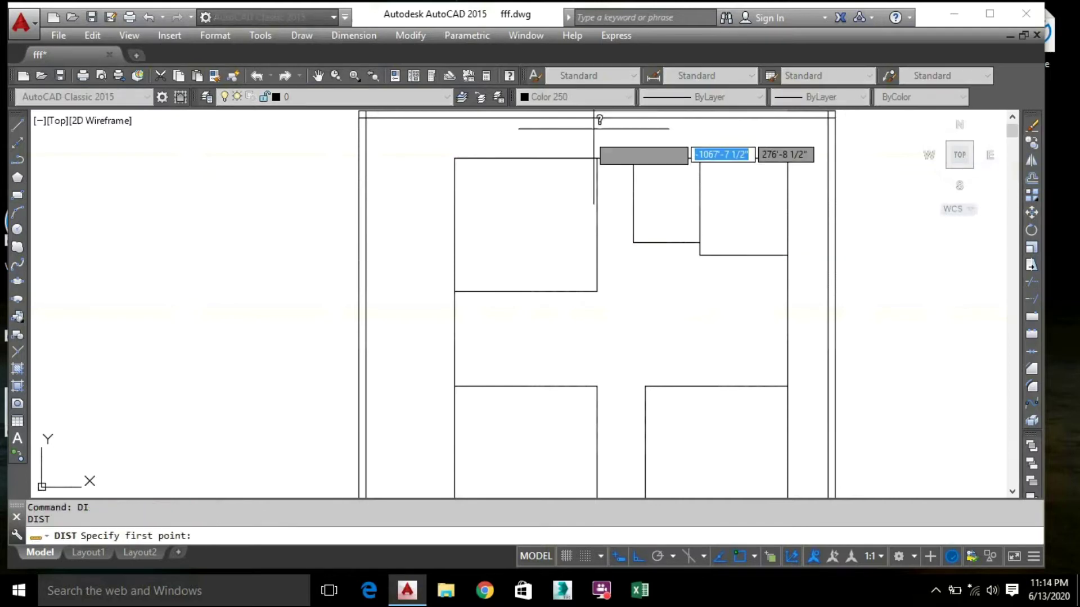
left_click(596, 158)
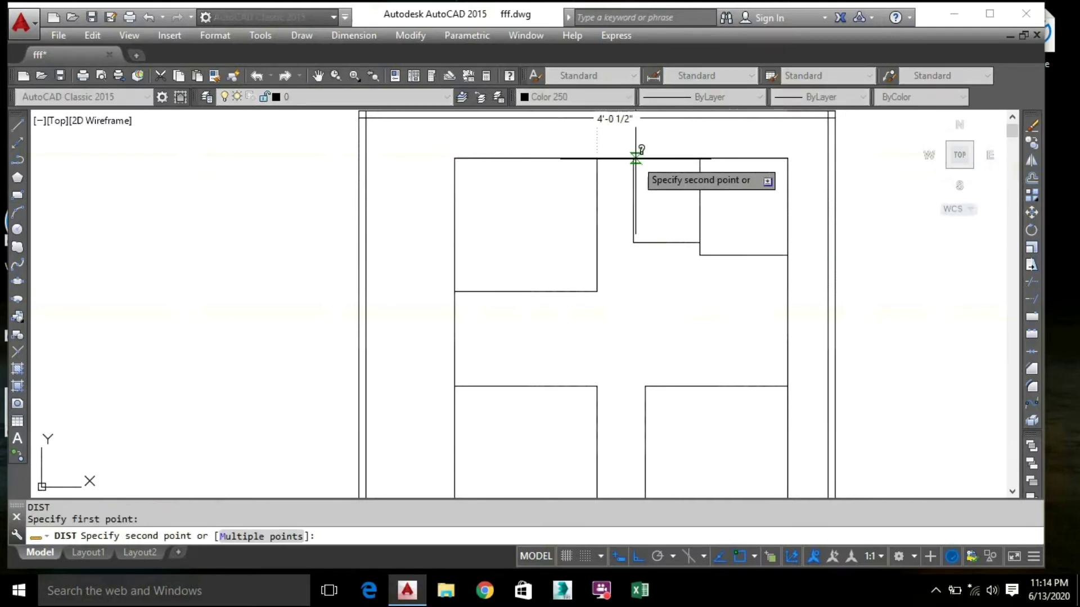
key("Escape")
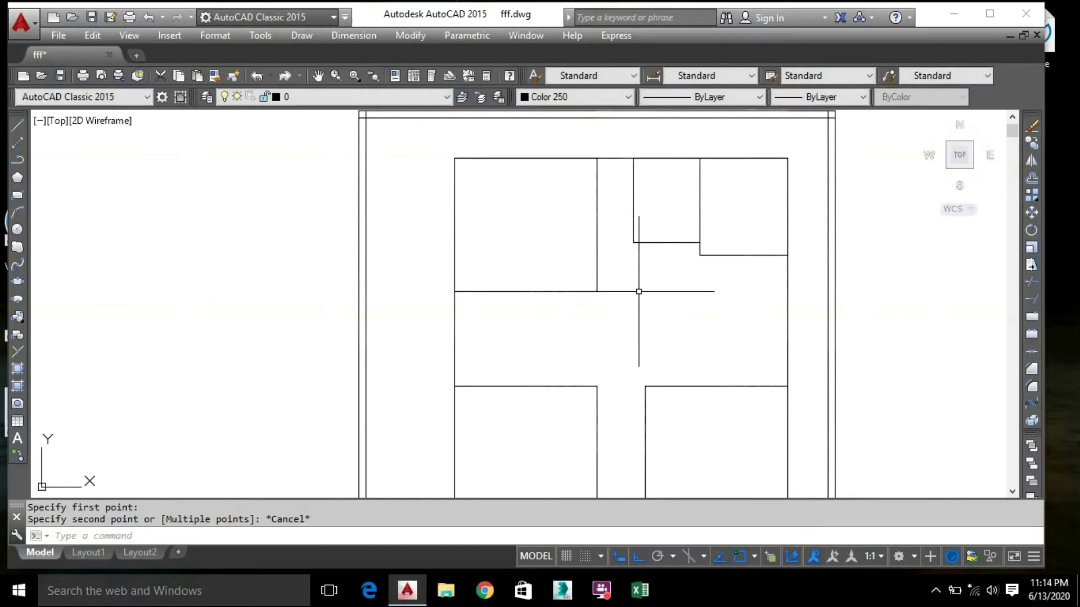
Offset the inner rectangle 2'5" inward
middle_click_drag(732, 314, 558, 285)
scroll(568, 298, "down", 2)
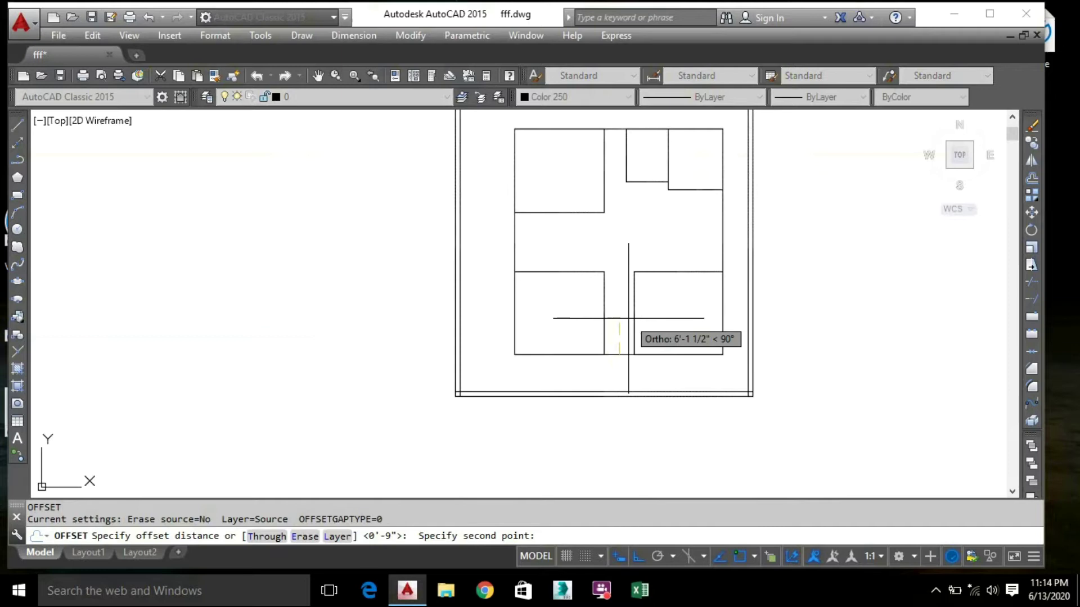
type("2'5\"")
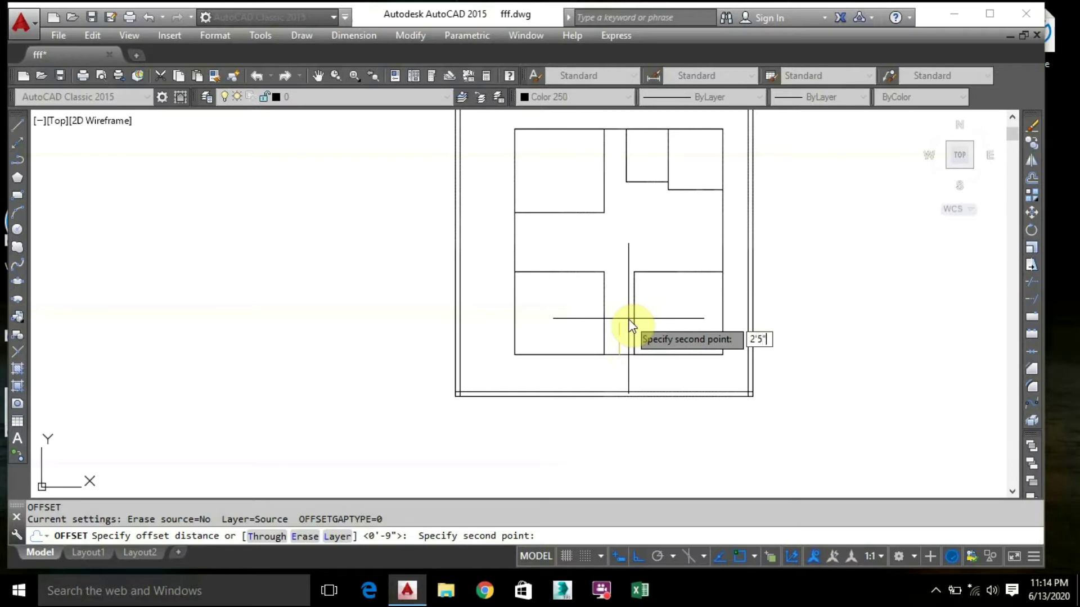
key("Return")
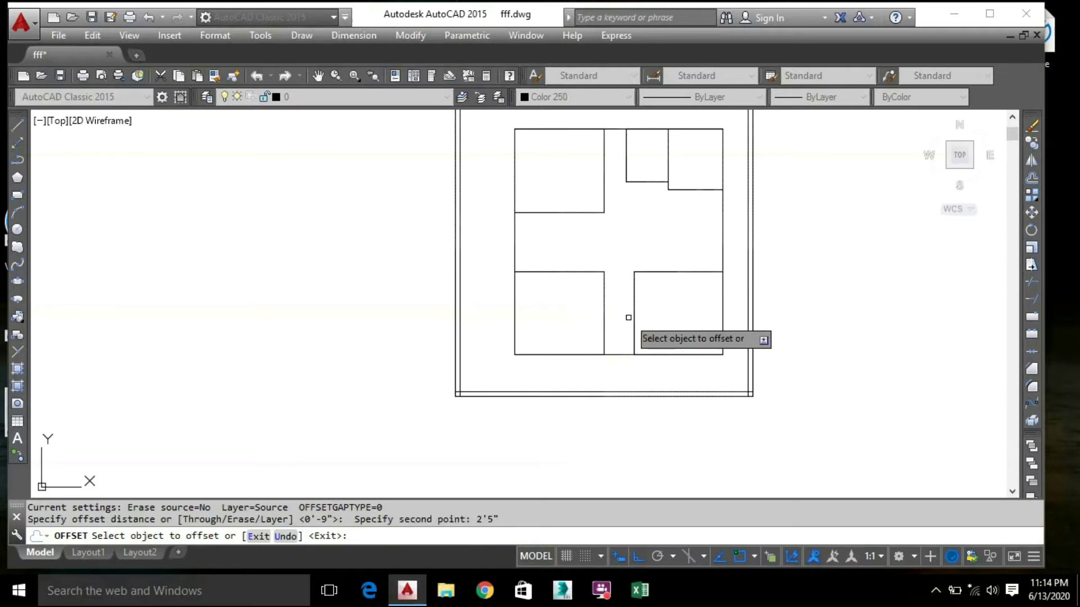
left_click(613, 354)
left_click(615, 338)
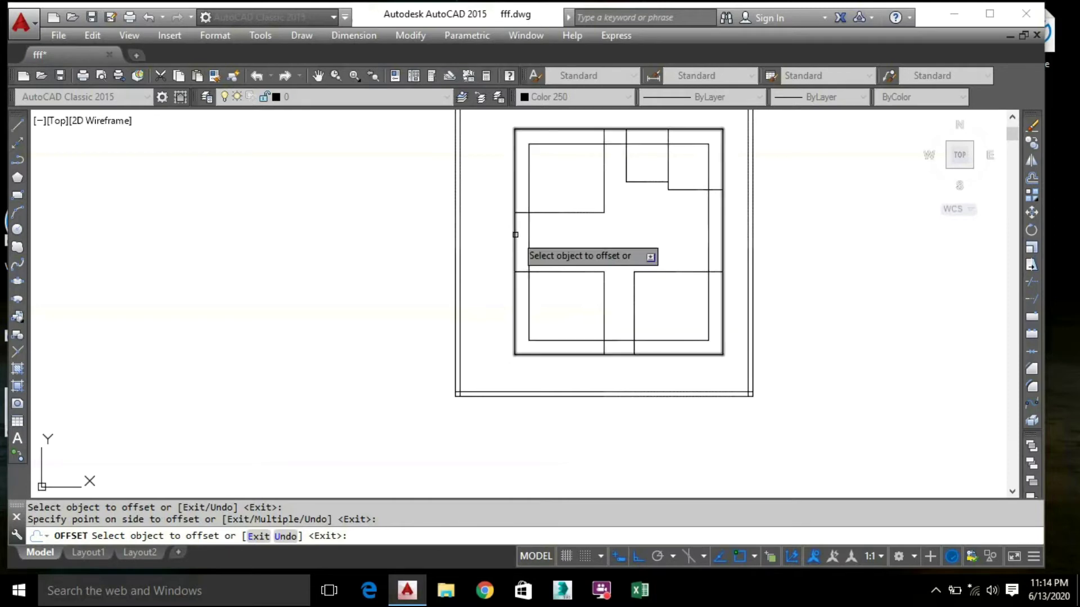
key("Escape")
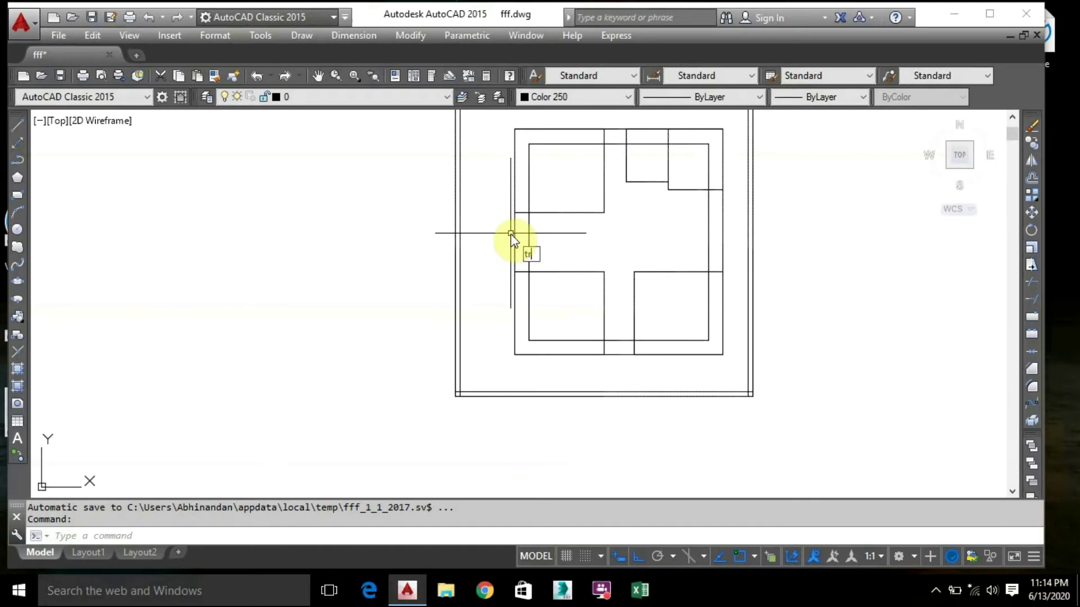
Trim the original inner rectangle's left edge between the two left rooms and its bottom edge between the two lower rooms
key("Return")
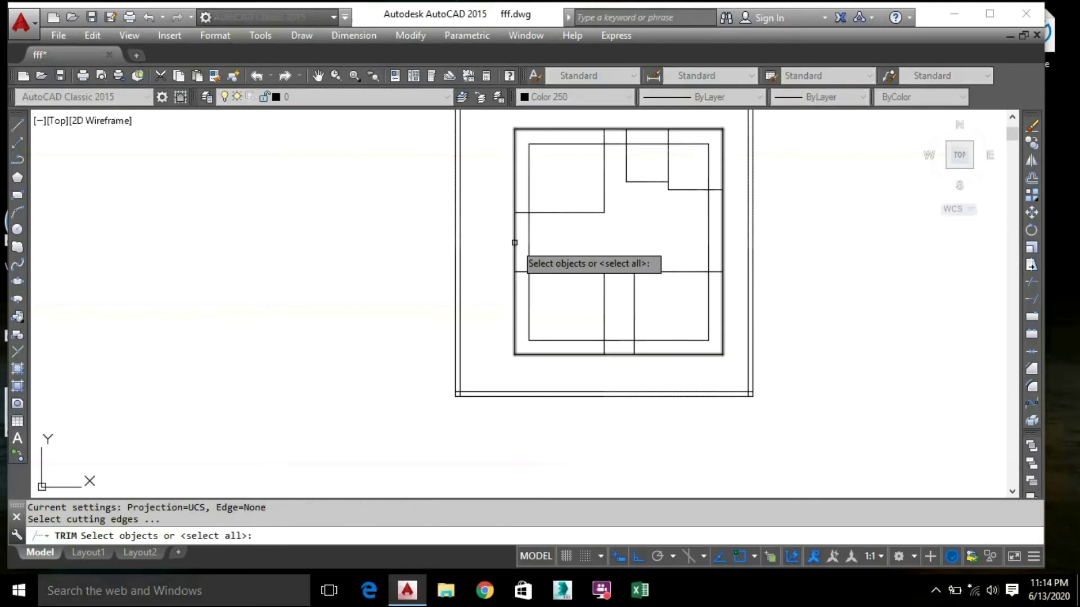
key("Return")
left_click(514, 242)
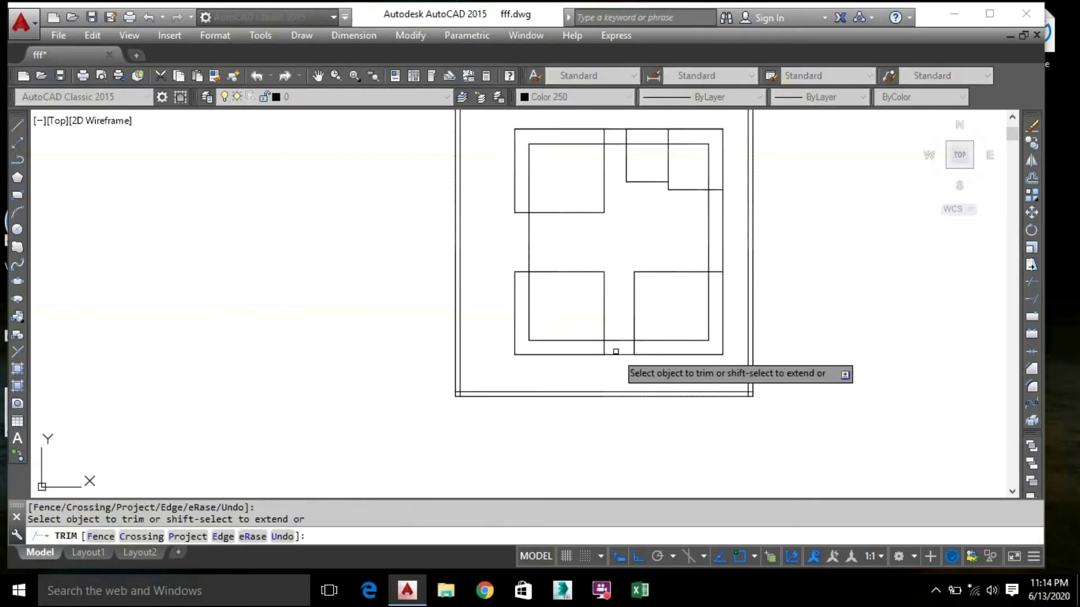
left_click(616, 351)
Trim the offset rectangle inside both lower rooms and along the right side between the two right rooms
left_click(552, 347)
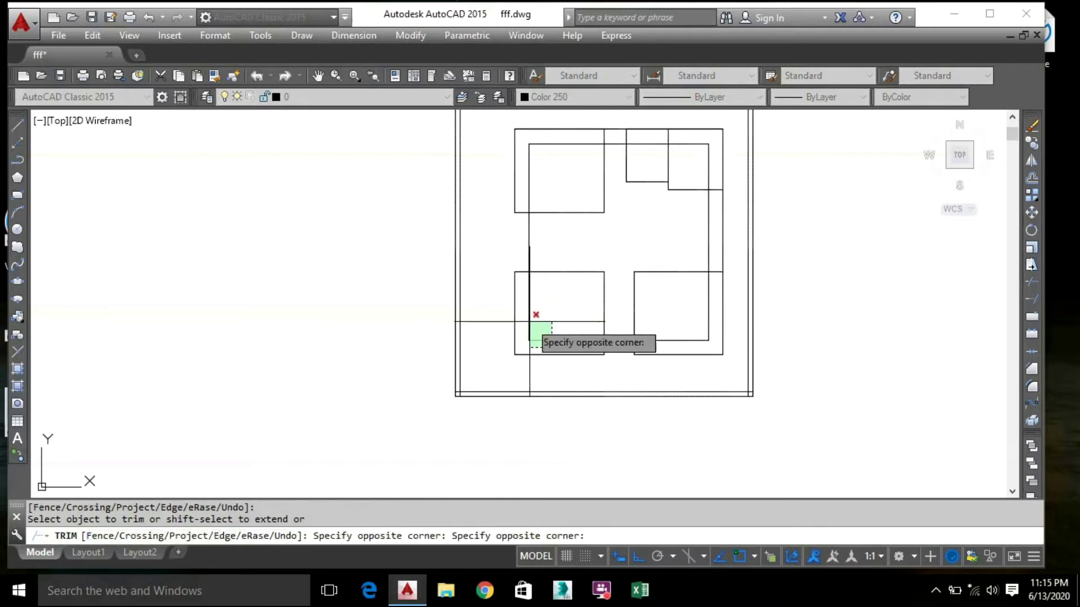
left_click(529, 321)
left_click(712, 345)
left_click(697, 325)
left_click(709, 216)
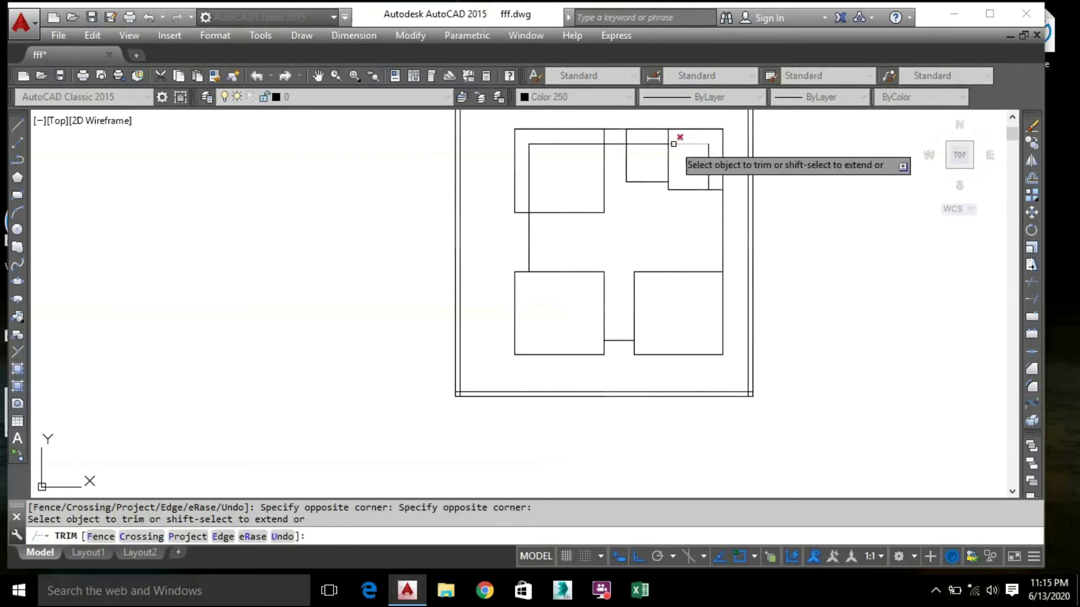
Trim the offset rectangle across the 7' room, the adjoining gap and the upper-left room's left side, and erase the segment left in that room
left_click(649, 144)
left_click(618, 144)
left_click(557, 154)
left_click(526, 141)
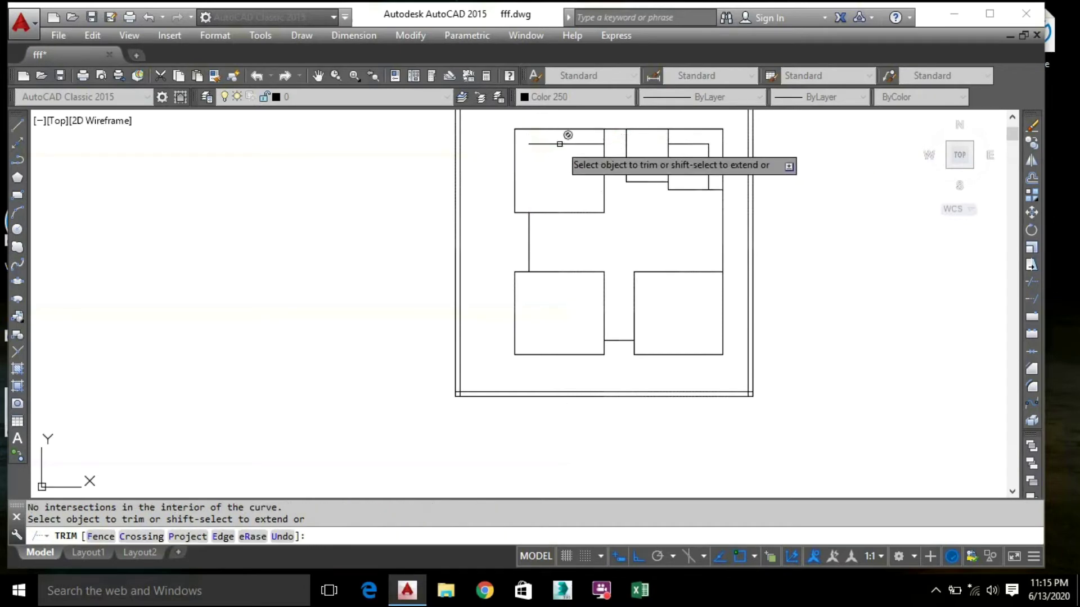
key("Escape")
left_click(563, 151)
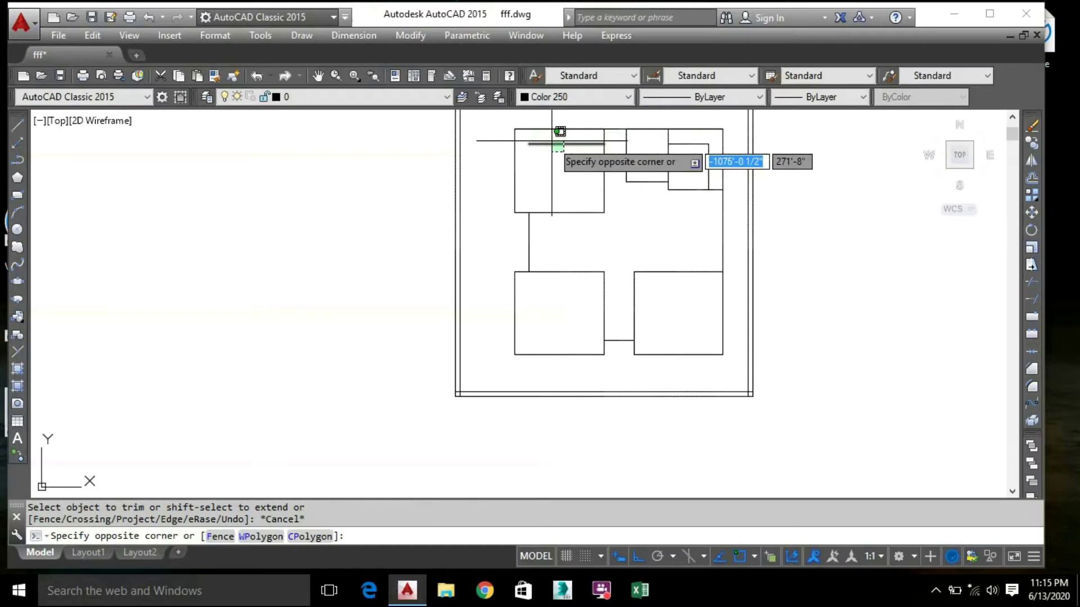
left_click(552, 140)
key("Delete")
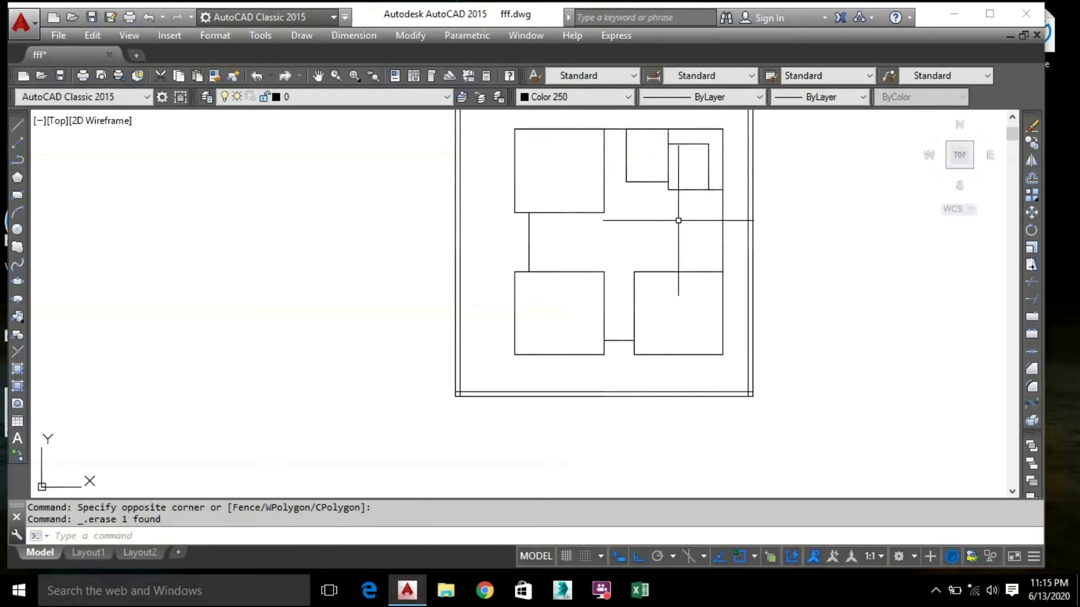
Draw a 3'6" by 6' small room with lines below the upper-left room, starting where the recessed left wall meets it
middle_click_drag(663, 227, 646, 222)
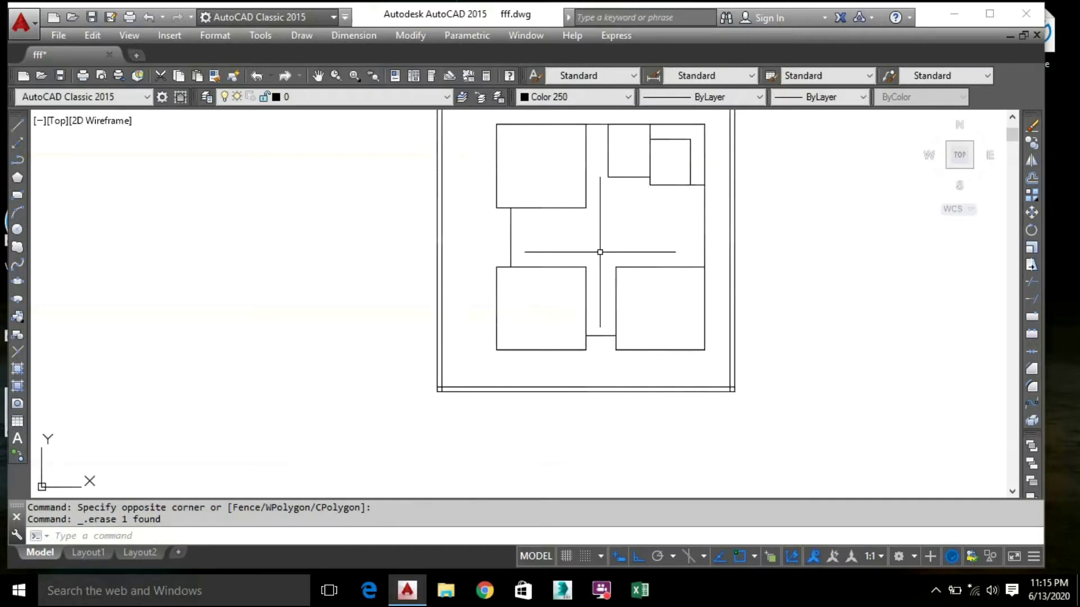
scroll(610, 337, "up", 4)
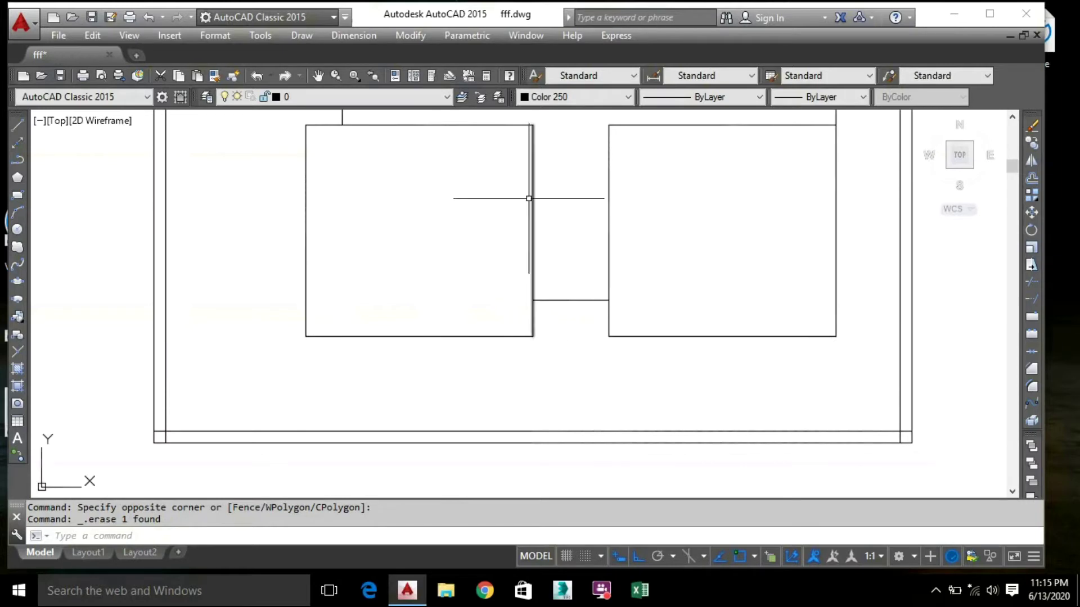
middle_click_drag(529, 198, 592, 330)
scroll(410, 185, "down", 2)
middle_click_drag(444, 185, 461, 241)
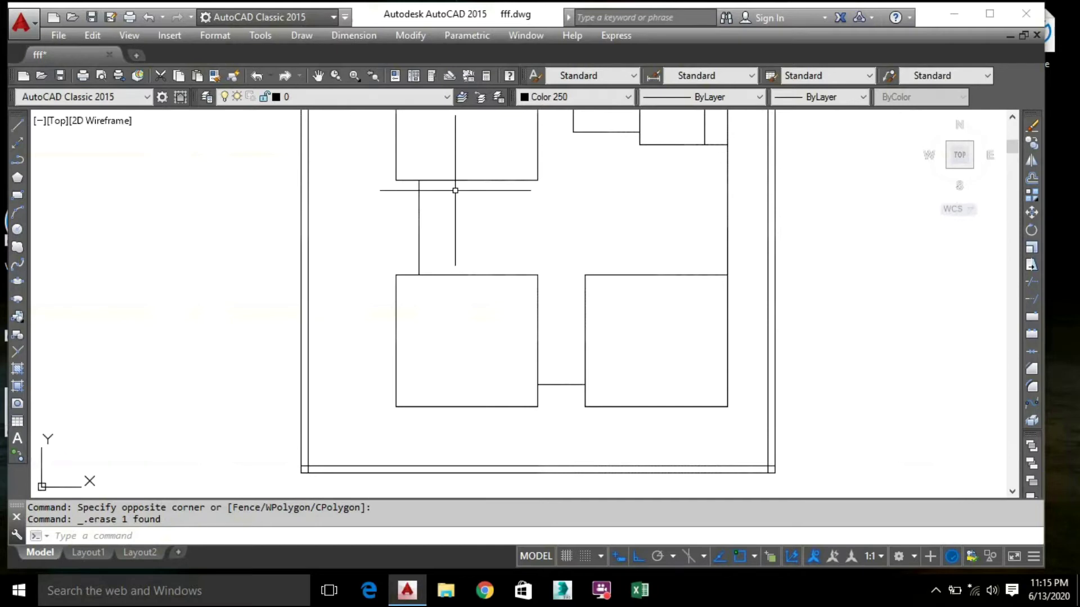
type("l")
key("Return")
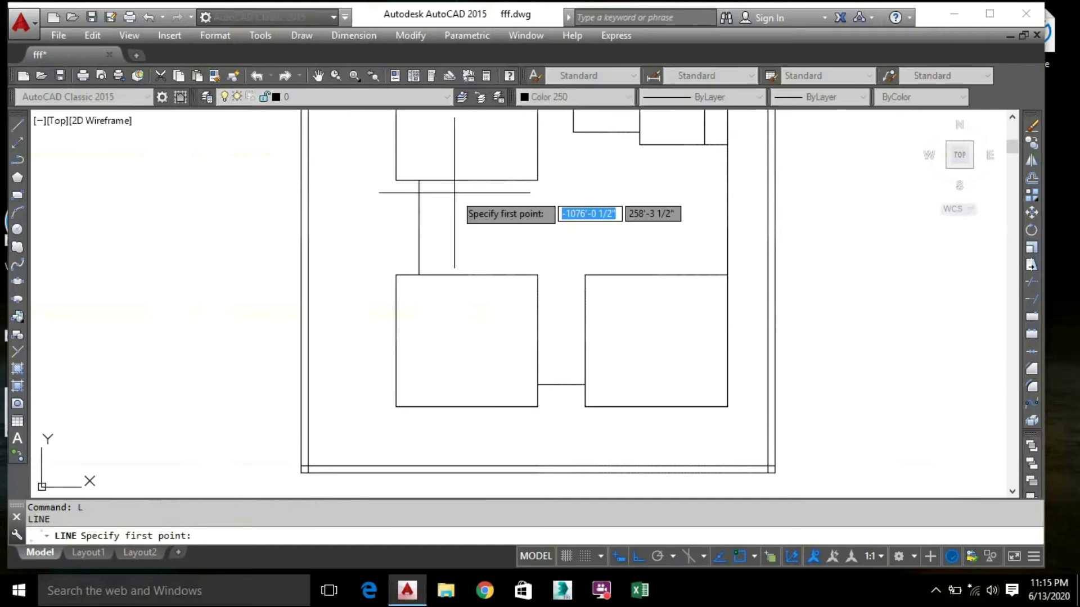
left_click(419, 180)
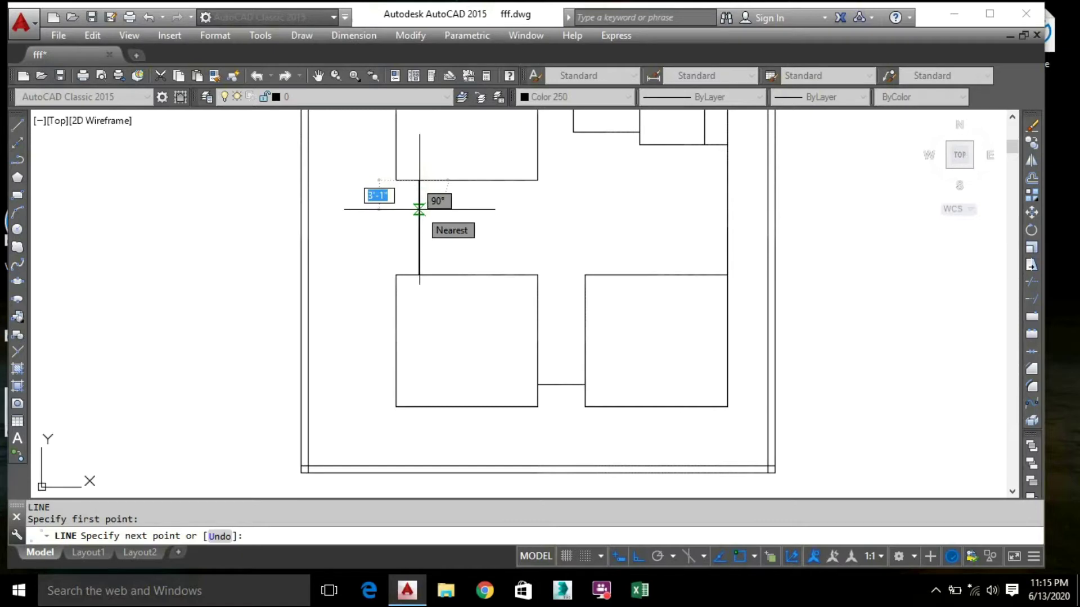
type("3.")
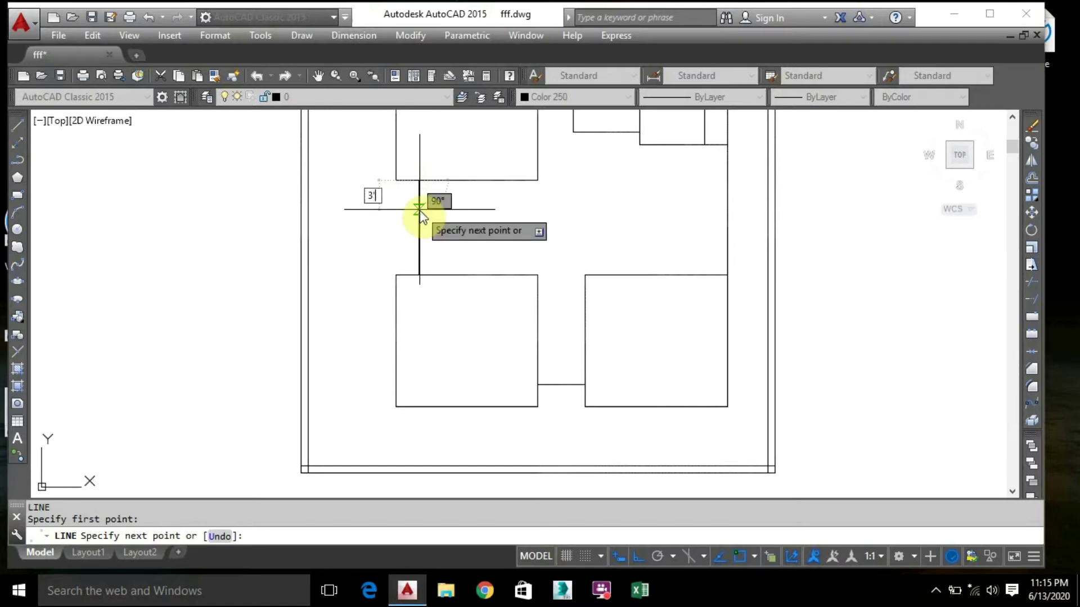
type("6\"")
key("Return")
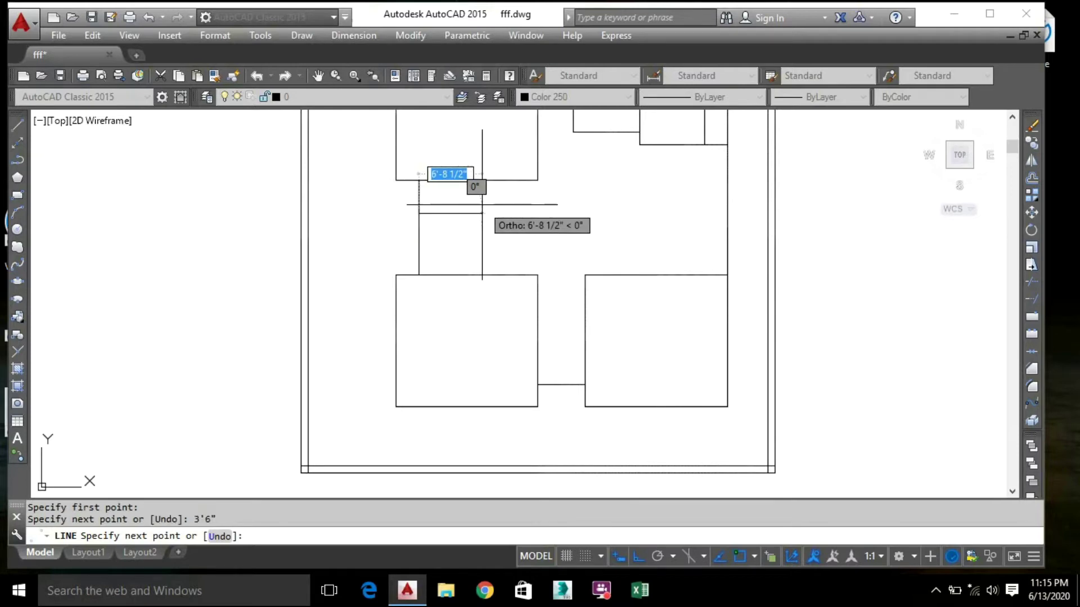
type("6'")
key("Return")
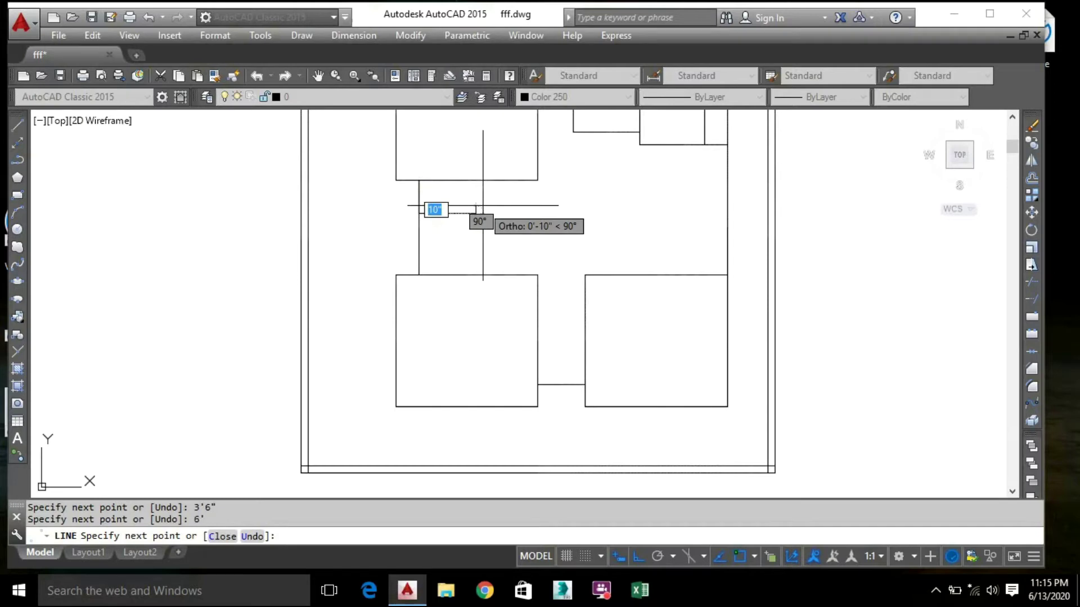
left_click(477, 180)
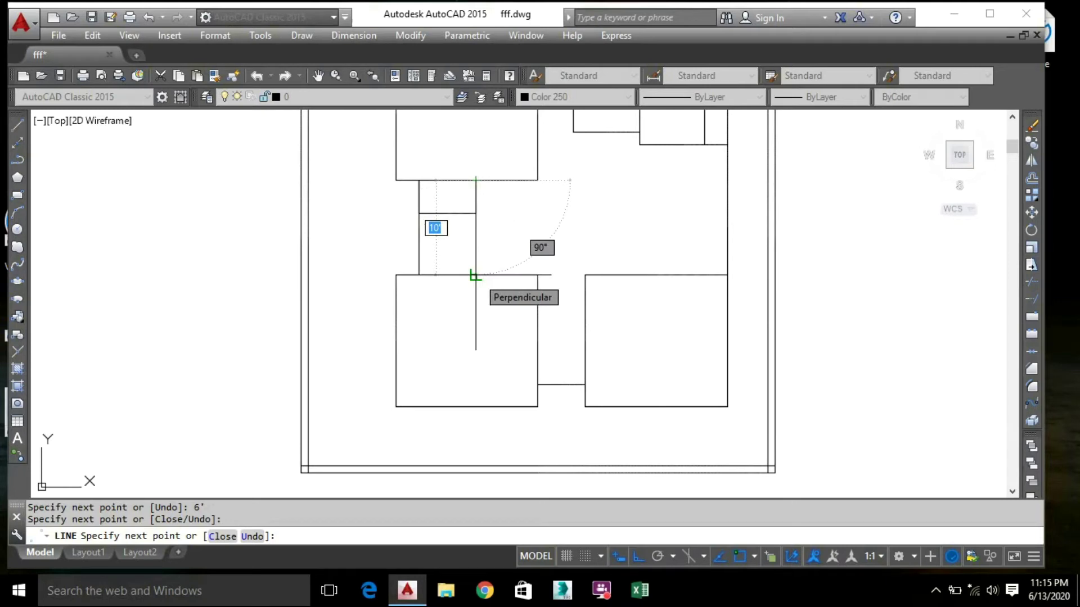
key("Escape")
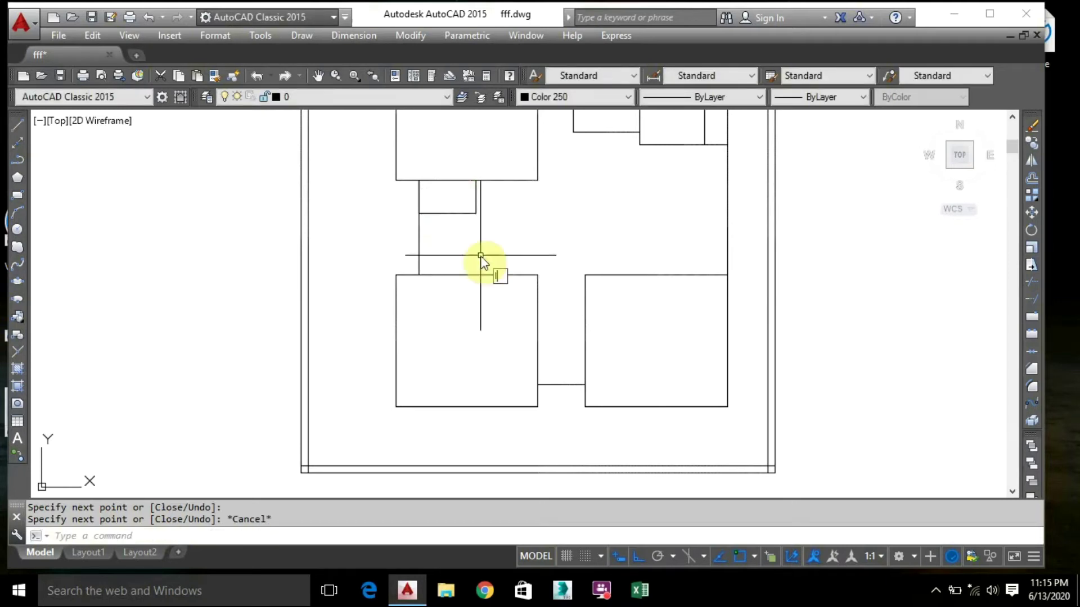
Draw a matching 3'6" by 6' small room with lines above the lower-left room, starting from the recessed left wall
type("L")
key("Return")
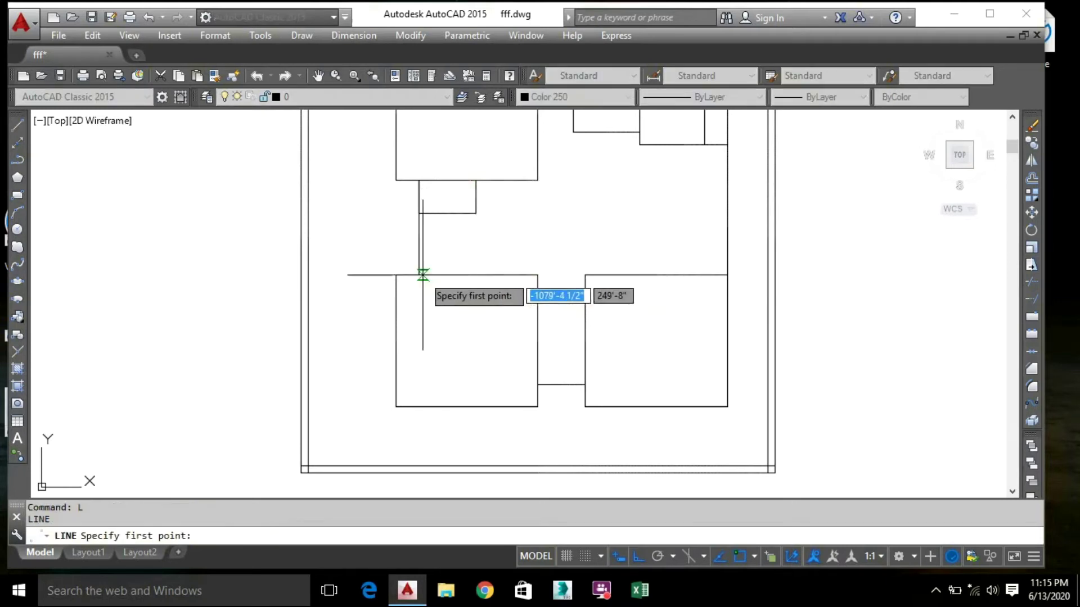
left_click(418, 275)
type("3'6")
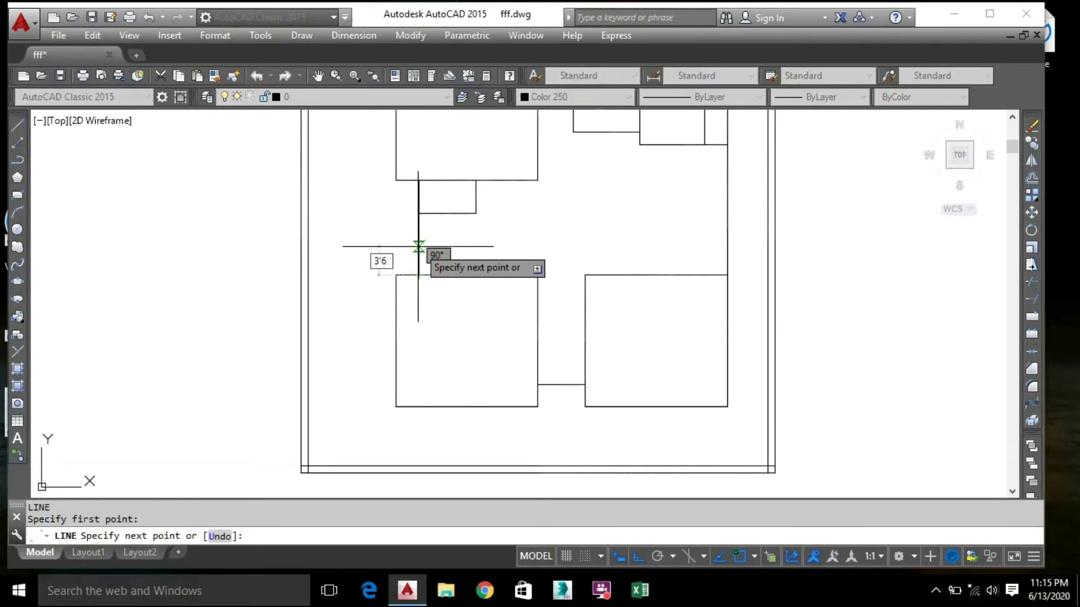
key("Return")
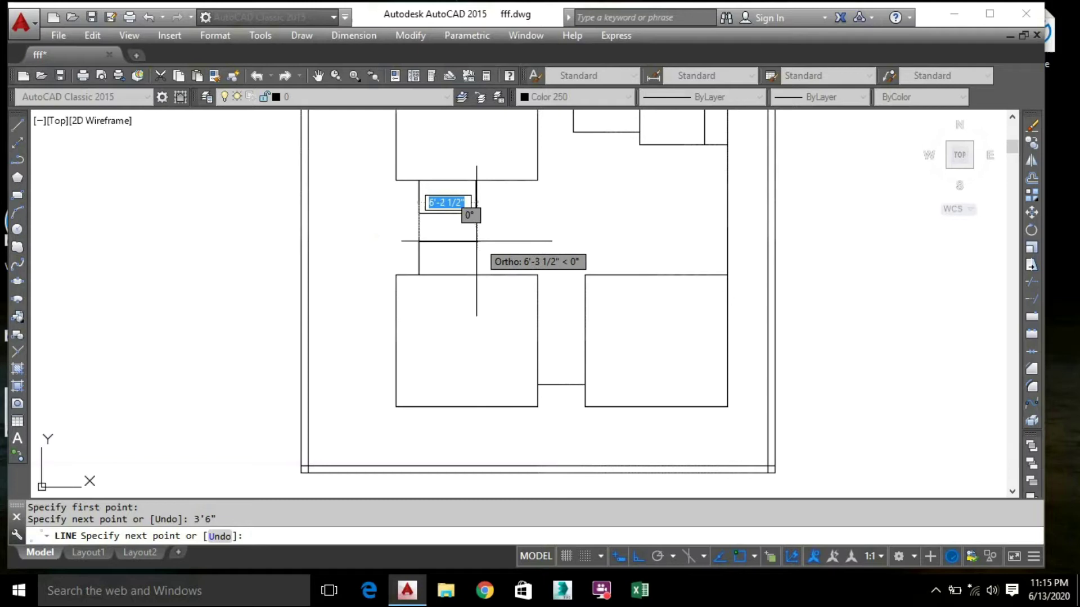
type("6'")
key("Return")
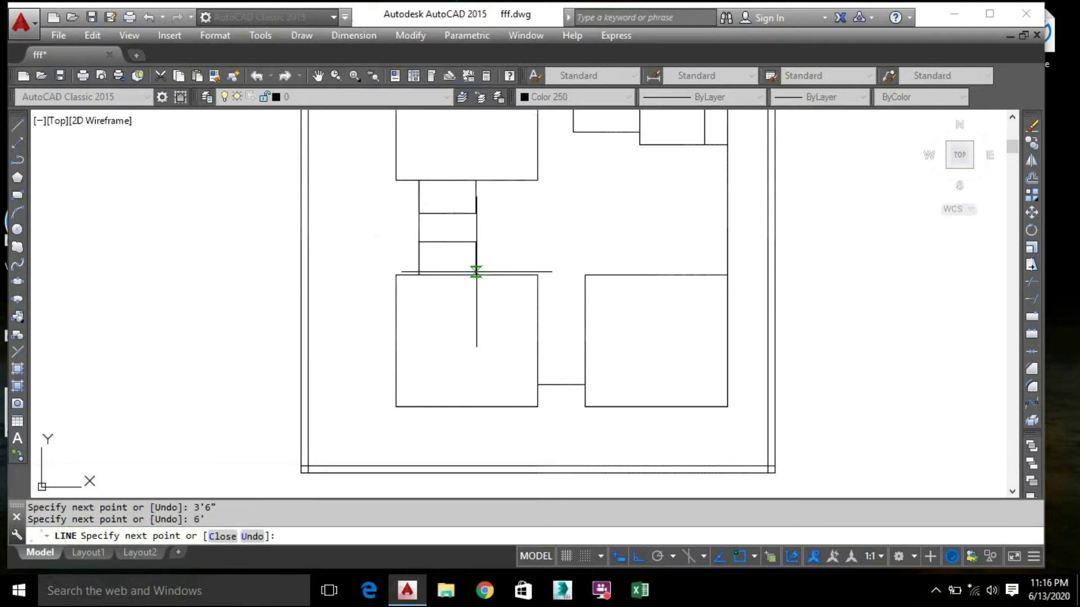
key("Escape")
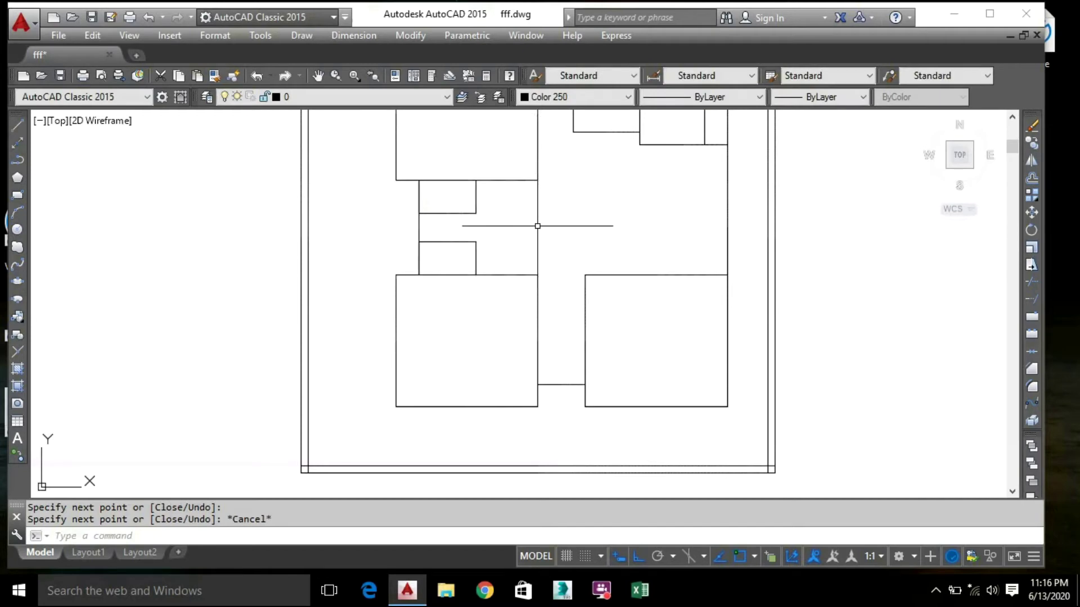
Erase the duplicate line segments overlapping the recessed left wall at both small rooms
left_click(419, 258)
key("Delete")
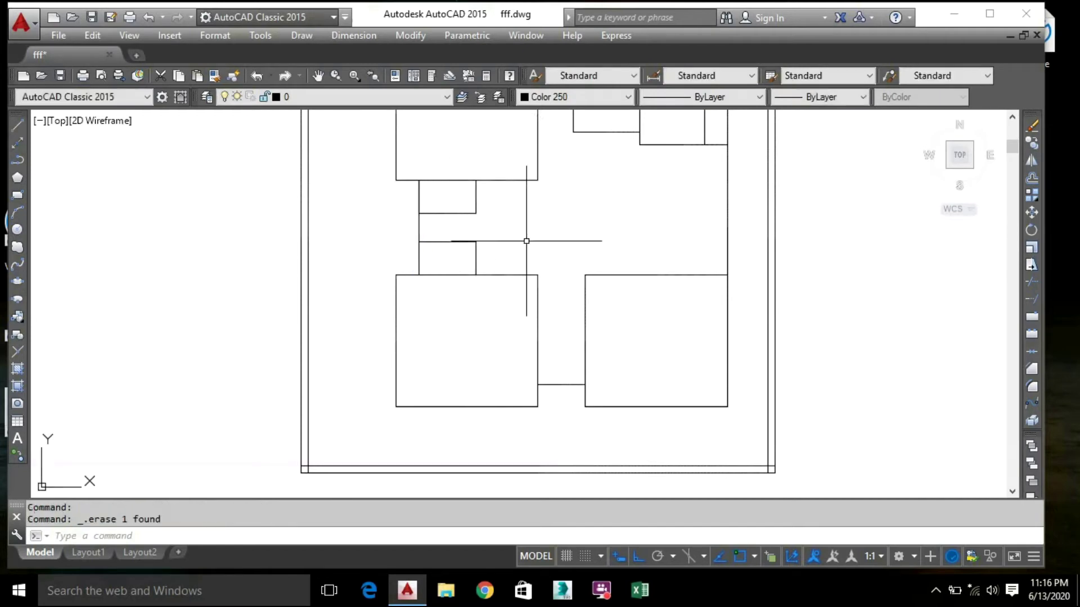
left_click(421, 192)
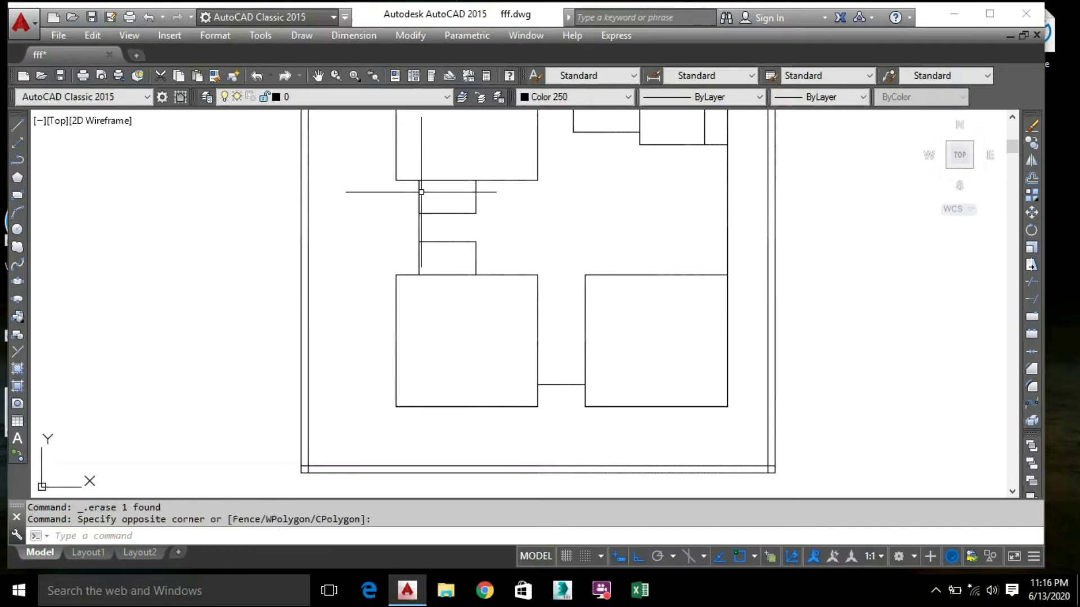
left_click(418, 192)
key("Delete")
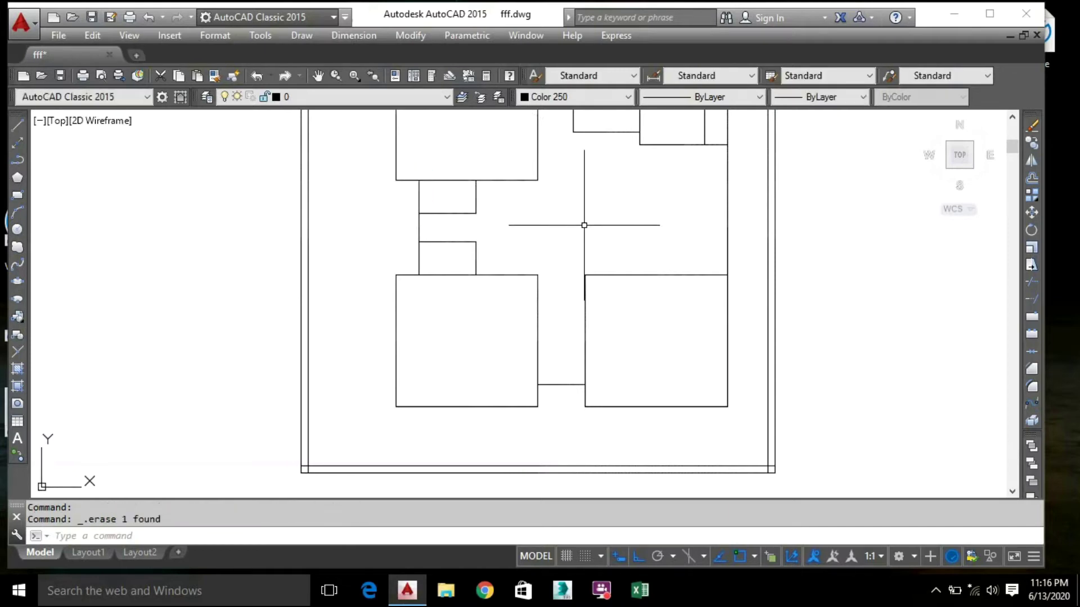
scroll(586, 225, "down", 3)
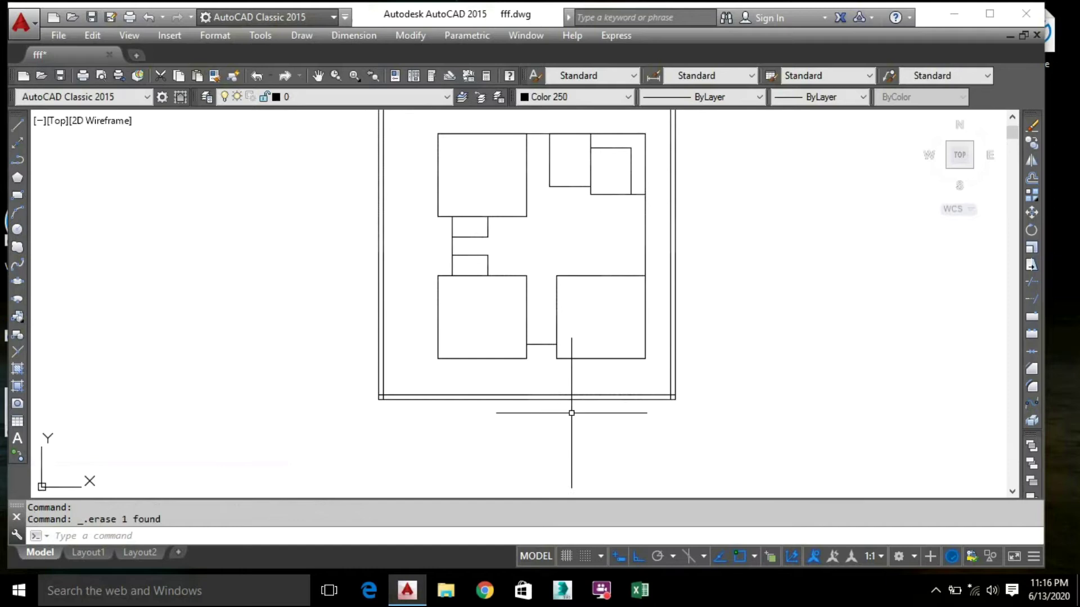
middle_click_drag(542, 195, 499, 230)
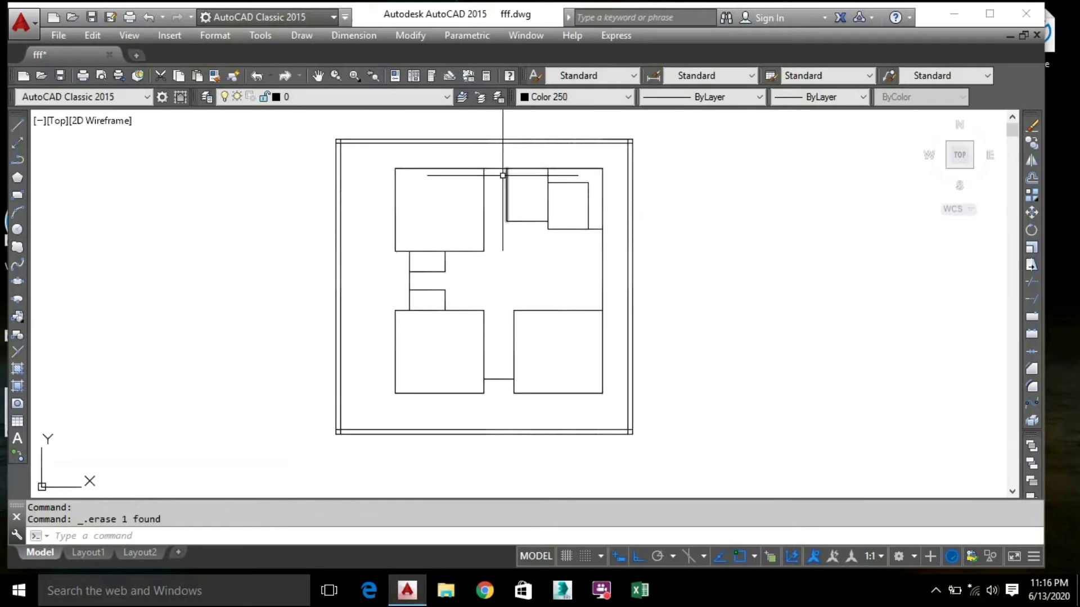
middle_click_drag(513, 290, 500, 284)
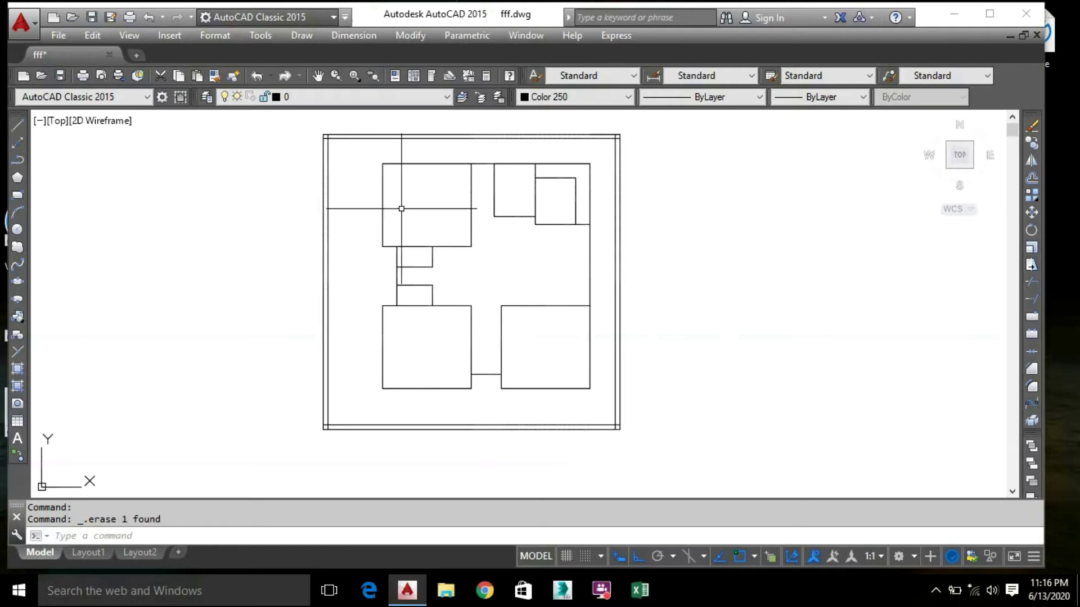
left_click(480, 164)
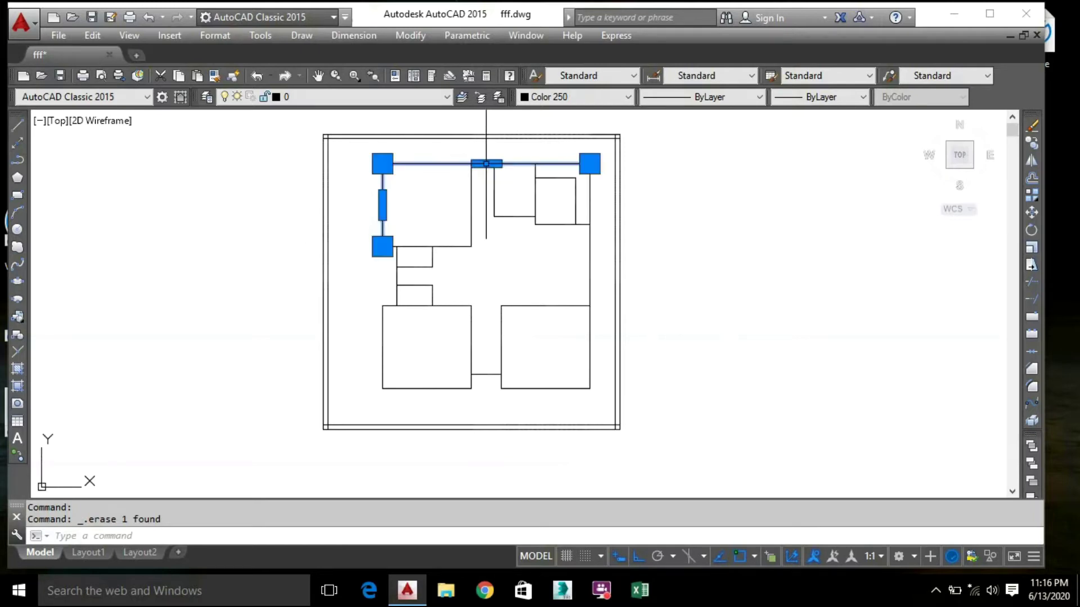
left_click(492, 241)
key("Escape")
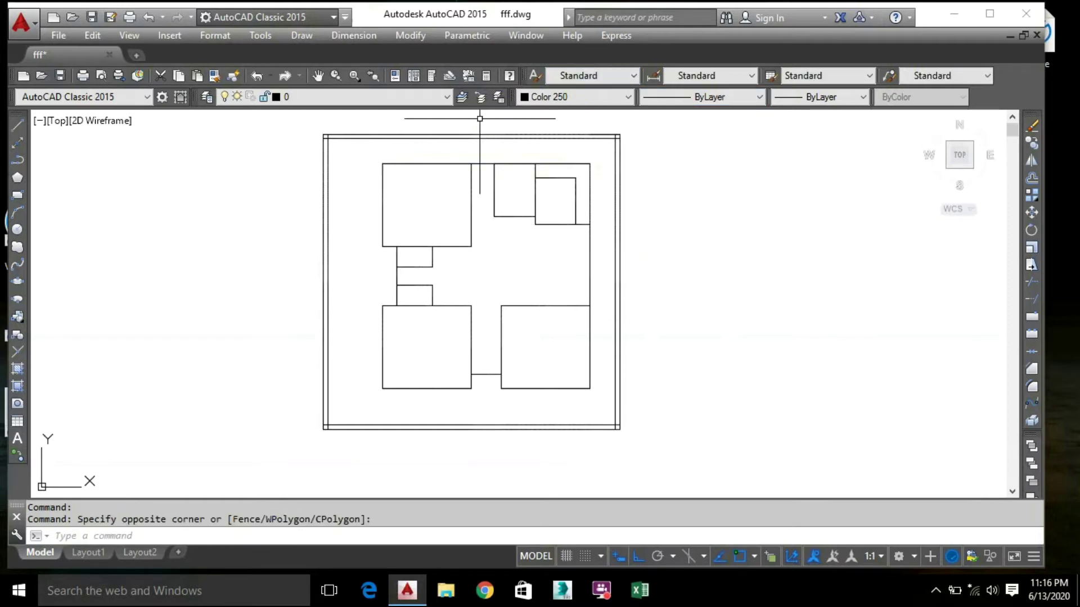
Offset the house's top wall and the upper-left room's left wall 9" inward
type("o")
key("Return")
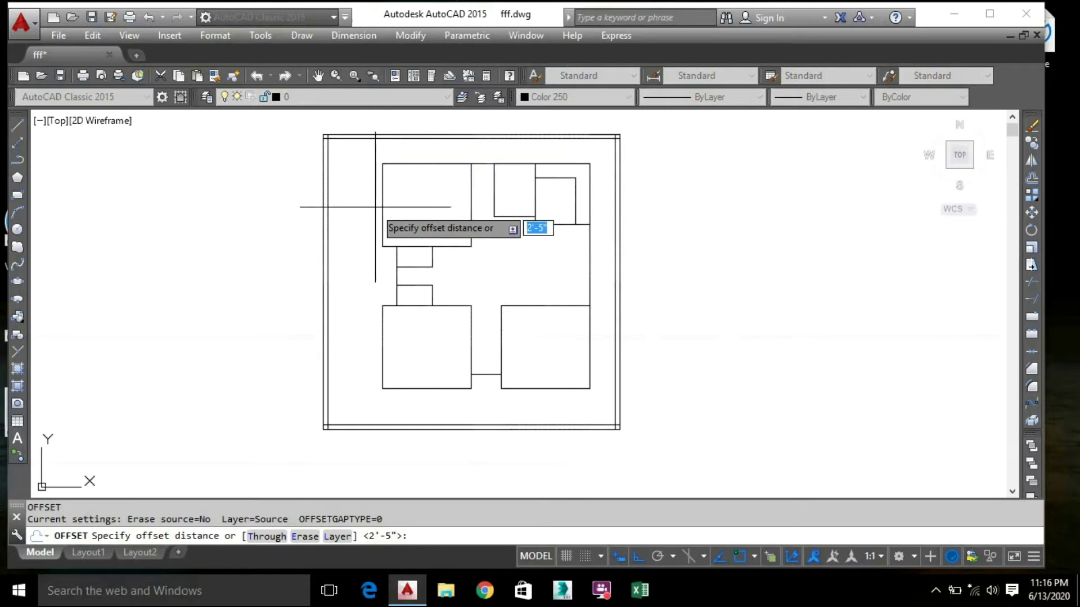
left_click(383, 205)
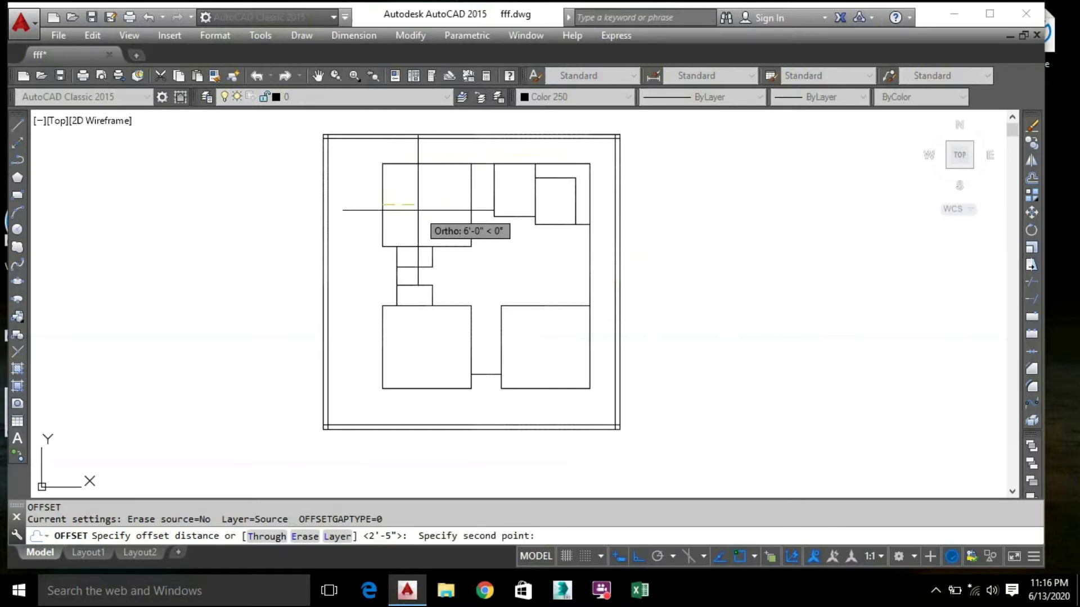
type("9\"")
key("Return")
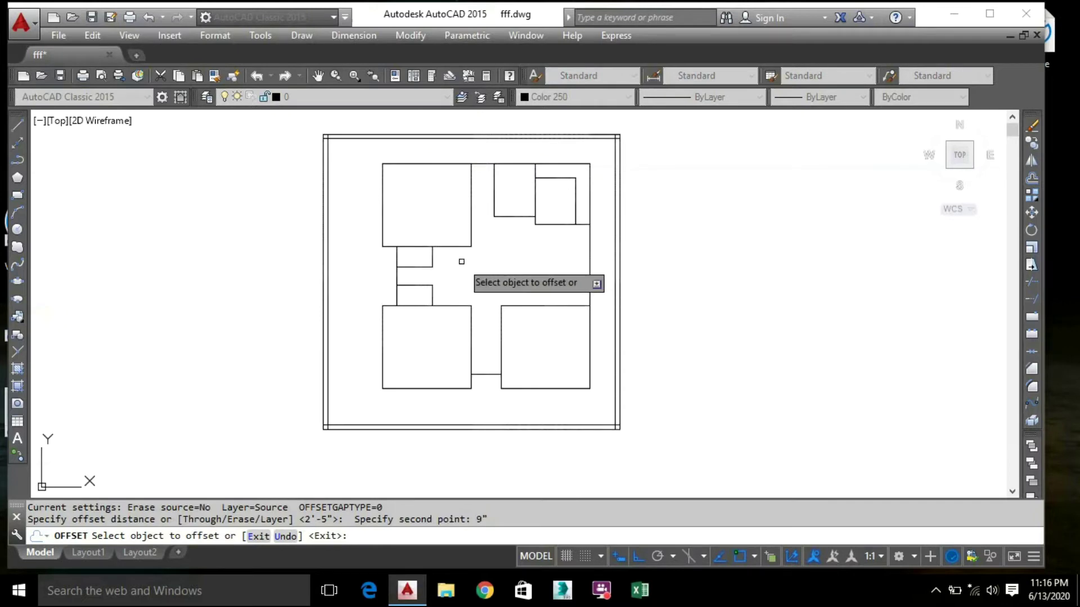
left_click(381, 203)
left_click(438, 169)
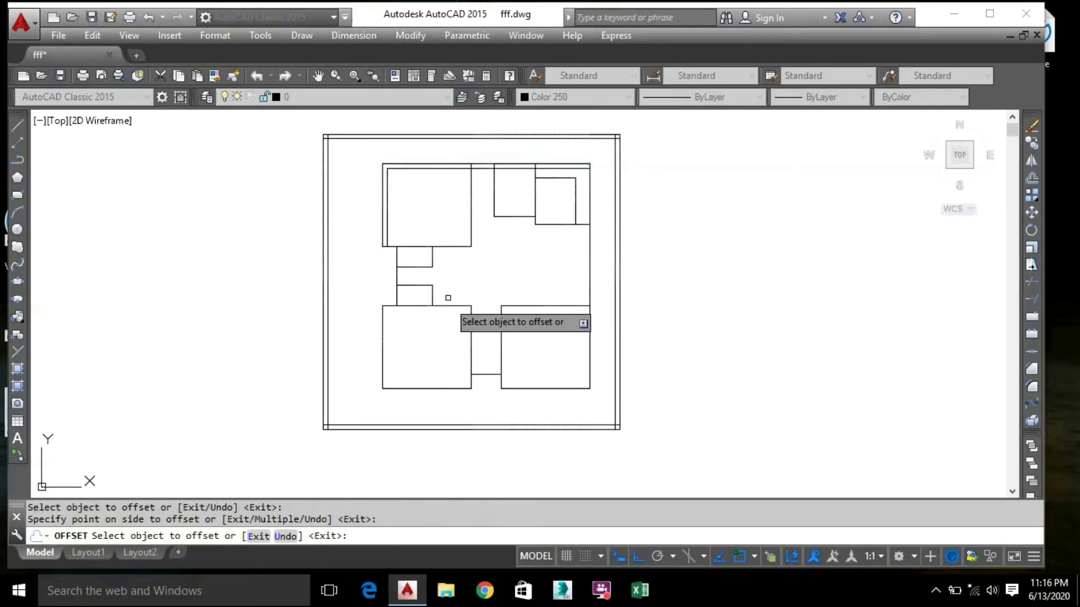
Offset the lower-left room's left and bottom walls, the lower-right room's bottom wall and the house's right wall 9" inward
left_click(381, 333)
left_click(424, 335)
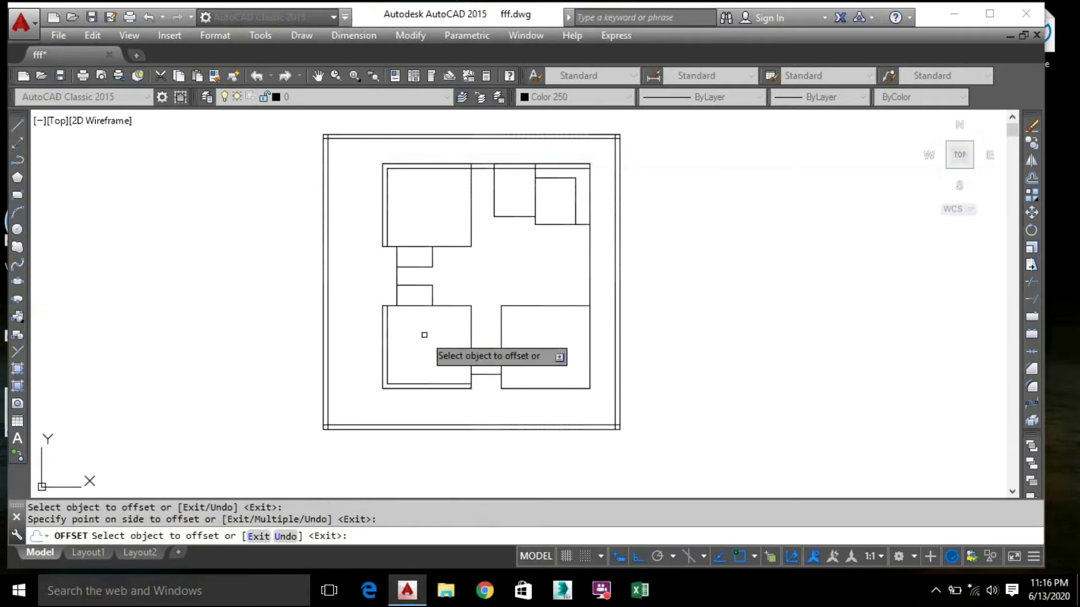
left_click(531, 389)
left_click(542, 372)
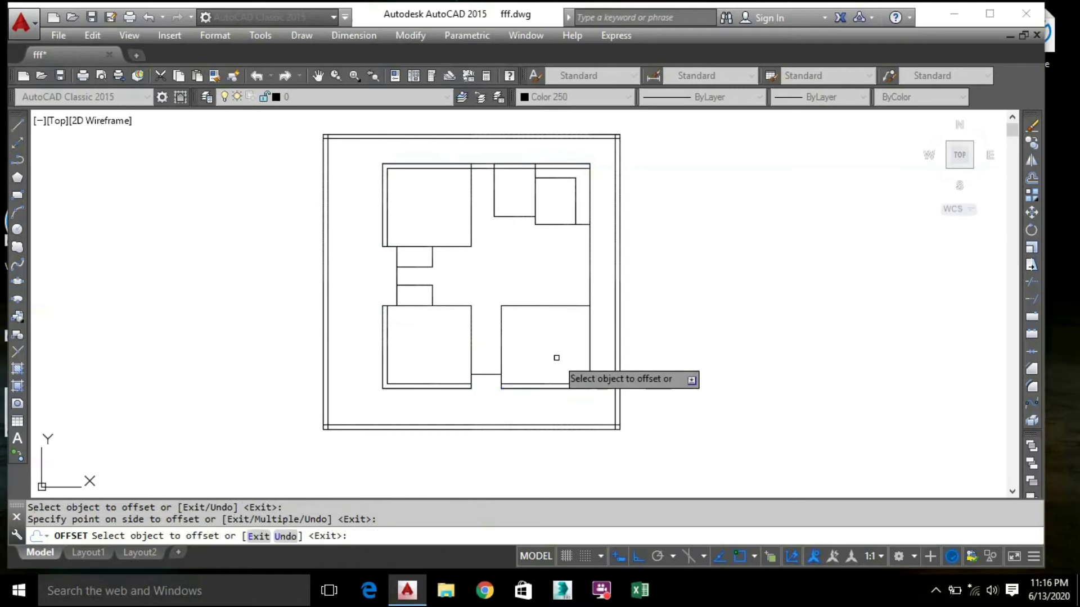
left_click(591, 349)
left_click(585, 345)
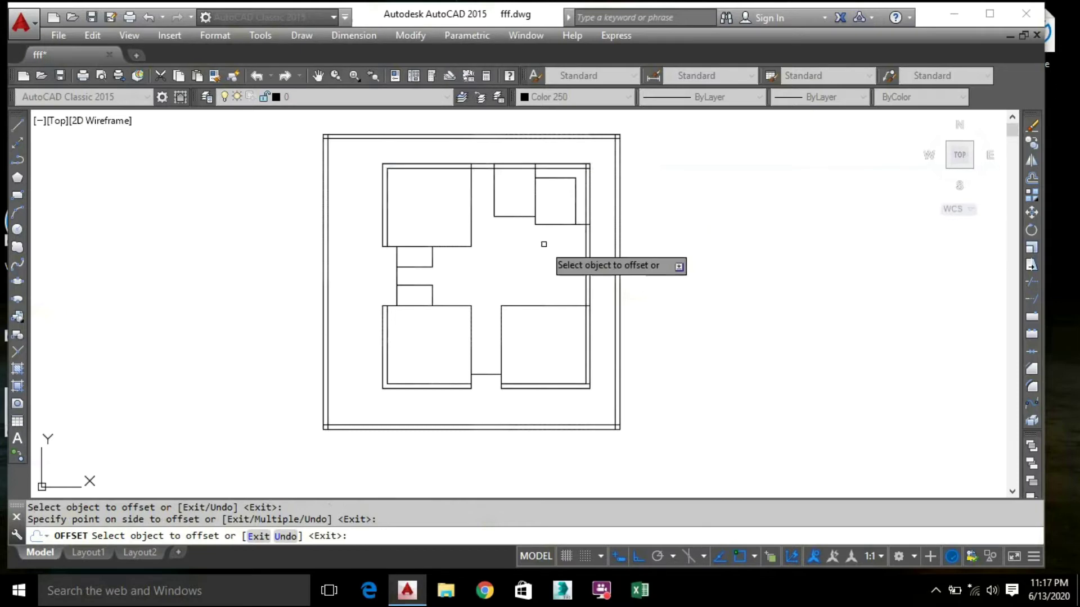
middle_click_drag(538, 254, 495, 229)
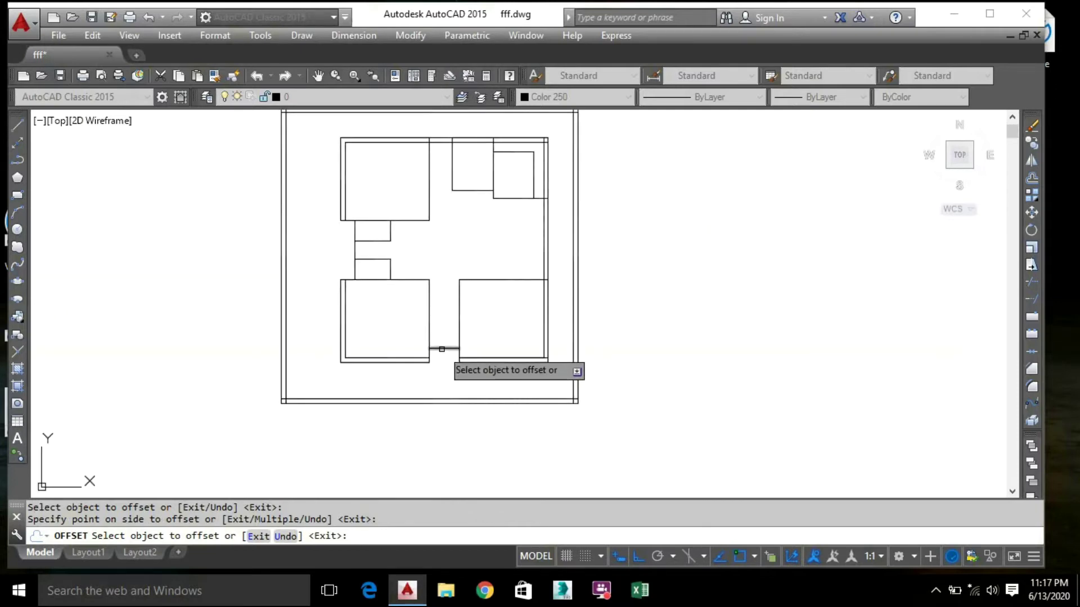
key("Escape")
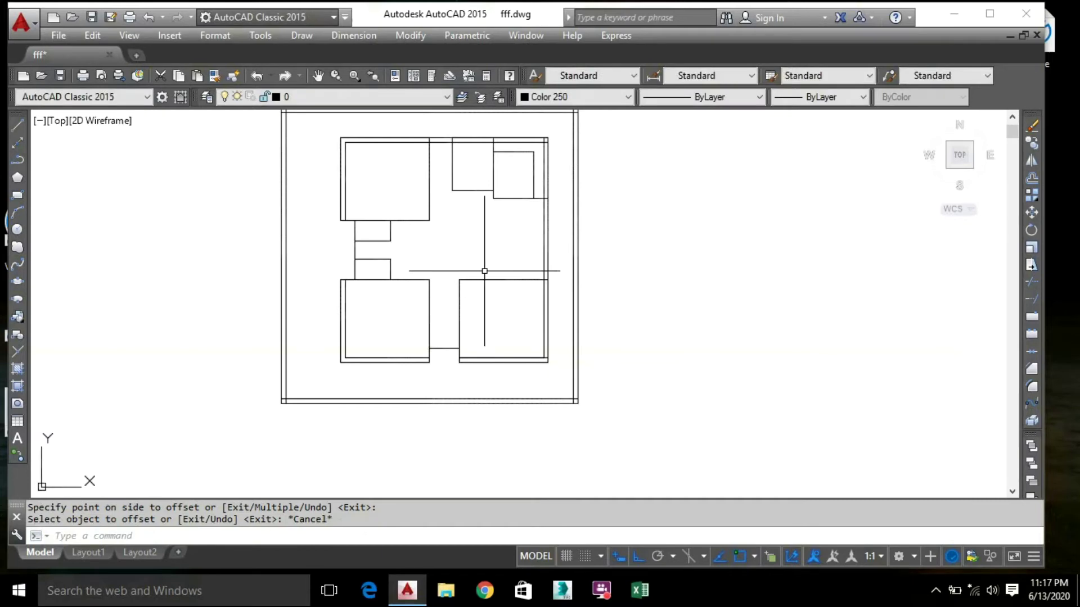
Offset the lower-left room's top and right walls 4.5" inward
type("o")
key("Return")
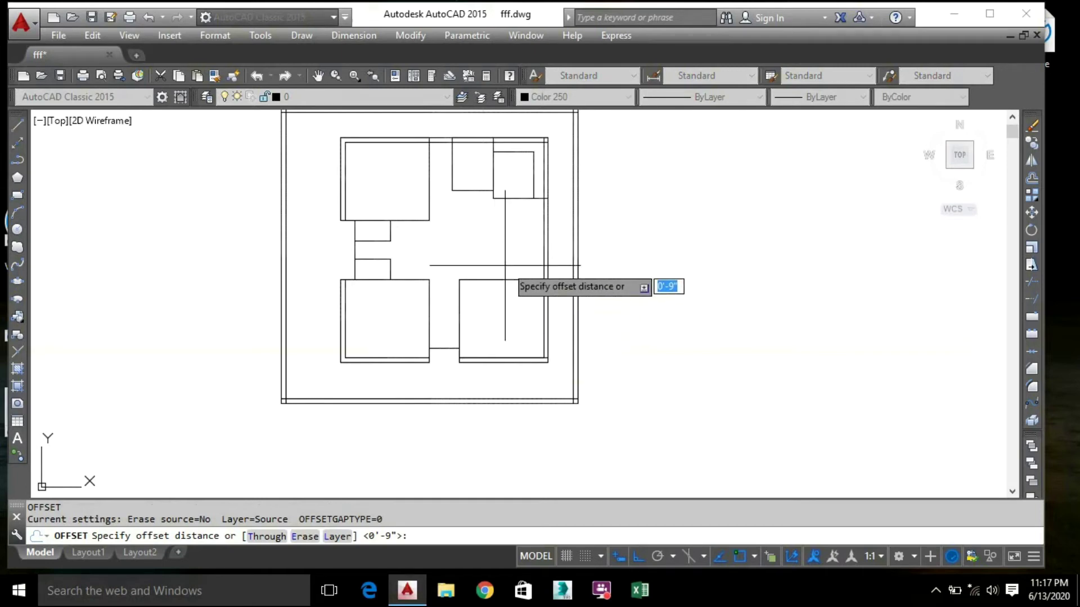
type("4.5")
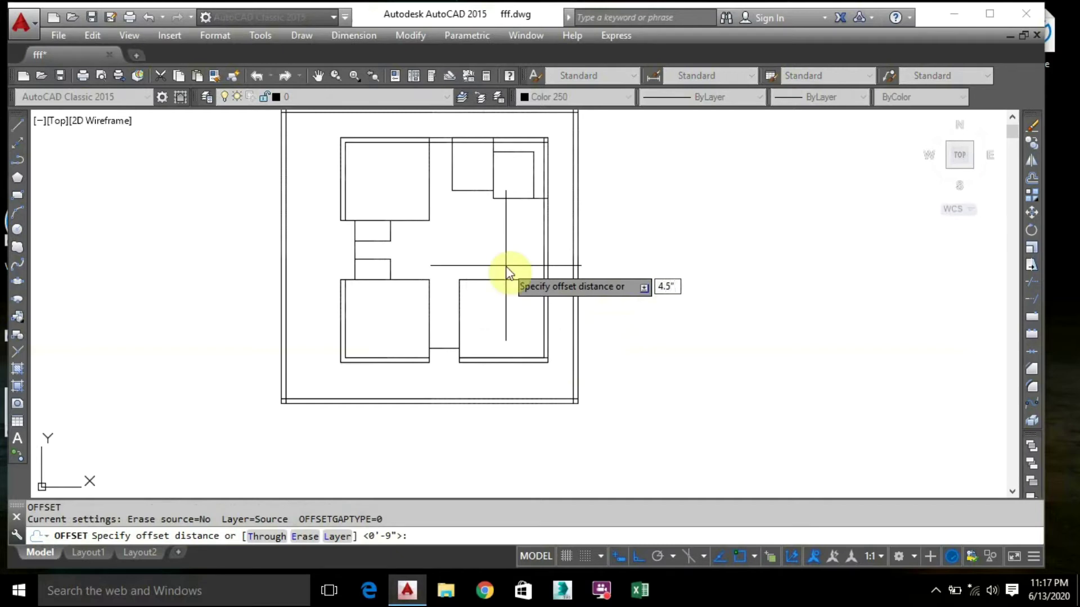
key("Return")
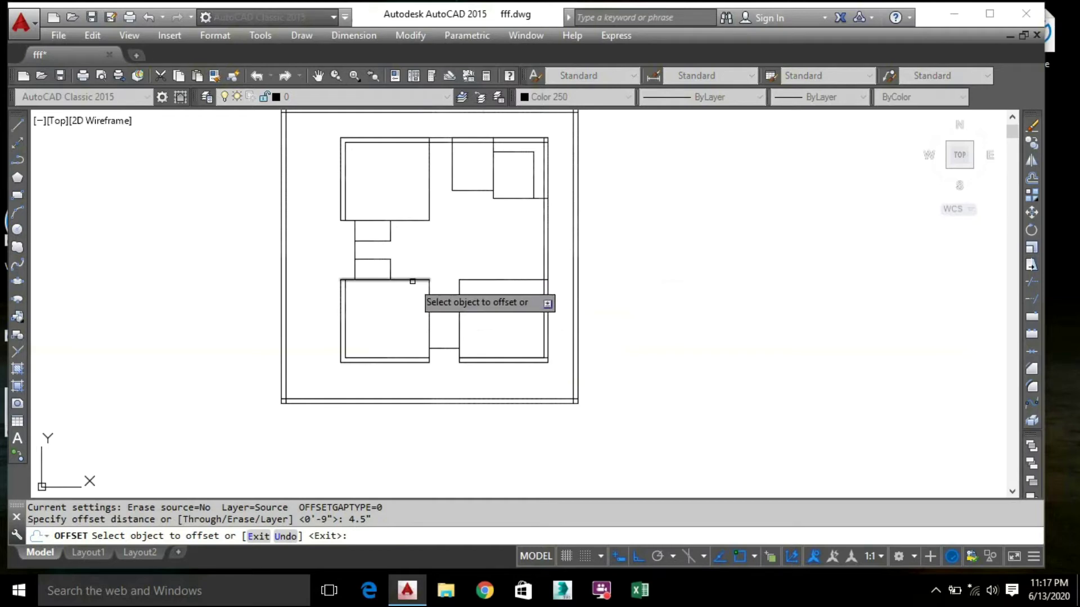
scroll(412, 280, "up", 5)
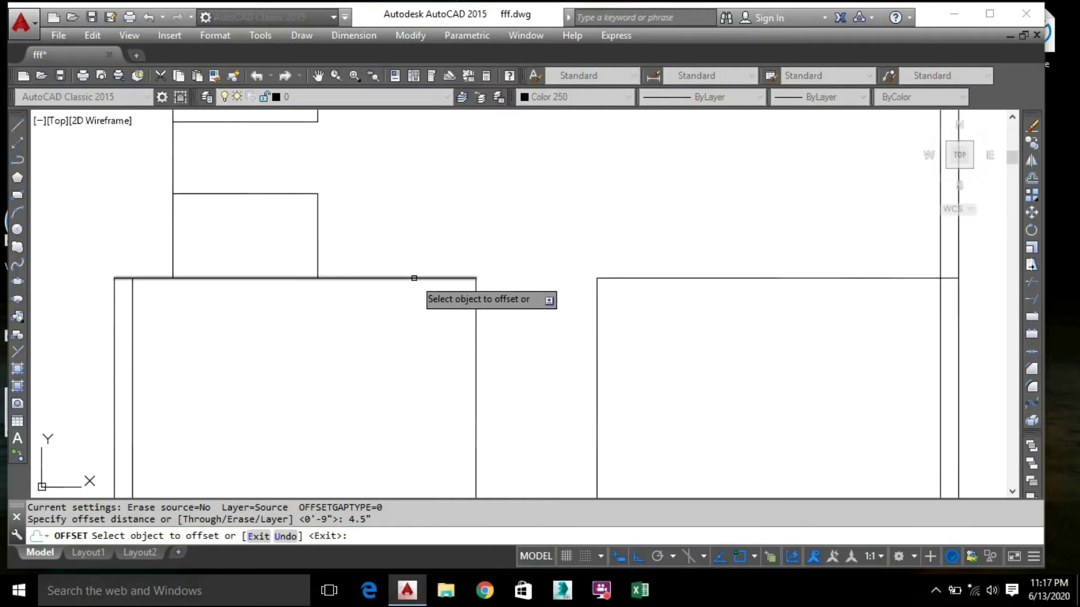
left_click(413, 278)
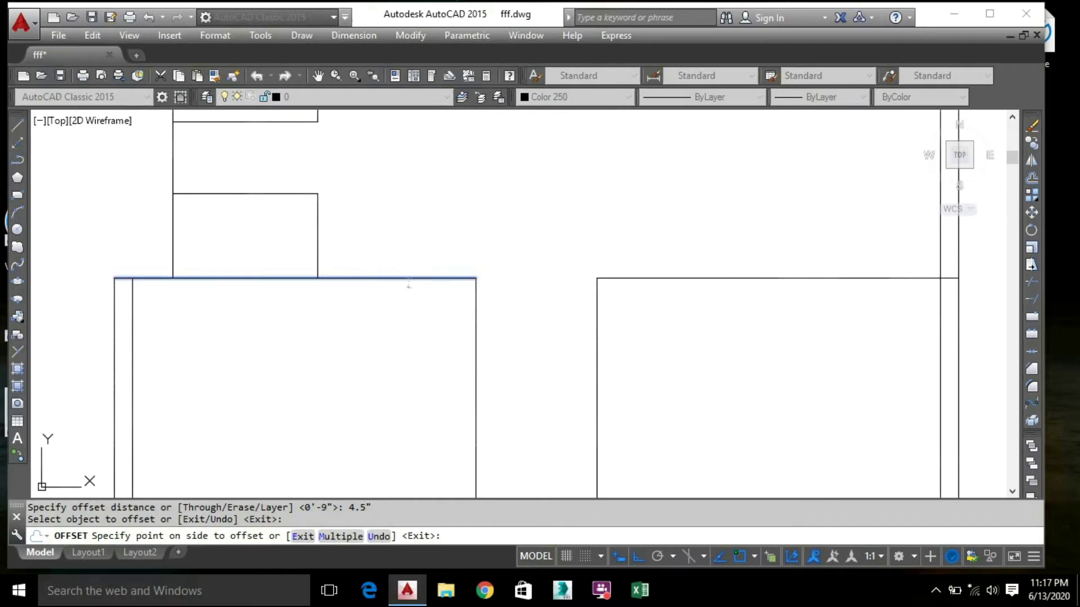
left_click(410, 290)
left_click(475, 366)
left_click(416, 340)
Offset the lower-right room's left and top walls 4.5" inward and the wall connecting the two lower rooms 4.5" upward
scroll(574, 383, "down", 2)
middle_click_drag(569, 383, 524, 234)
left_click(545, 296)
left_click(585, 247)
left_click(638, 172)
left_click(635, 231)
left_click(482, 344)
left_click(489, 328)
Offset the lower small room's top and right walls 4.5" inward and the recessed left wall 4.5" outward
scroll(595, 256, "down", 2)
middle_click_drag(595, 256, 616, 414)
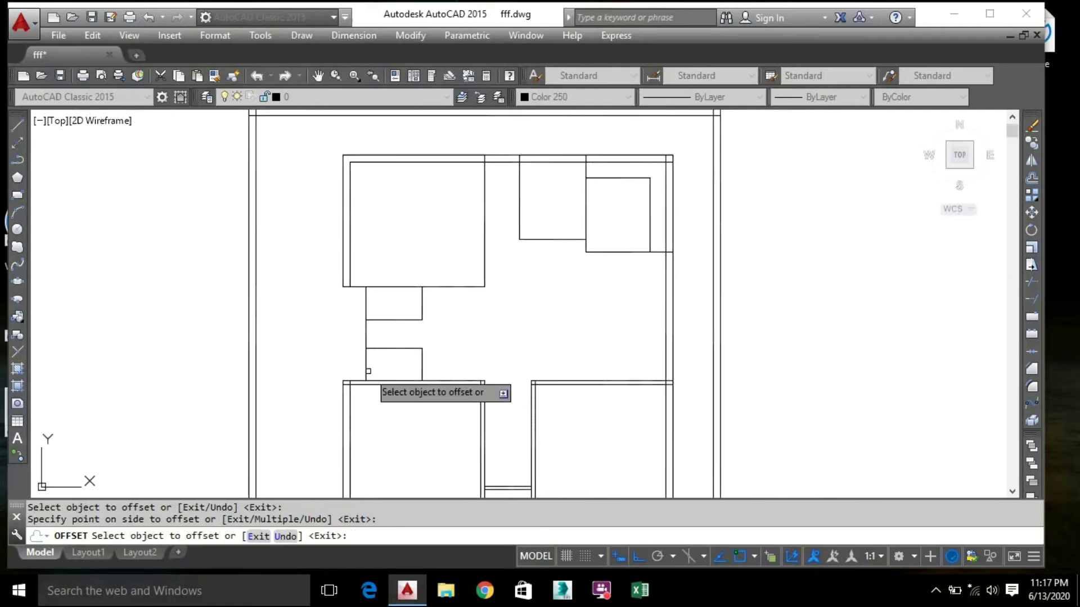
scroll(389, 340, "up", 2)
left_click(401, 337)
left_click(402, 356)
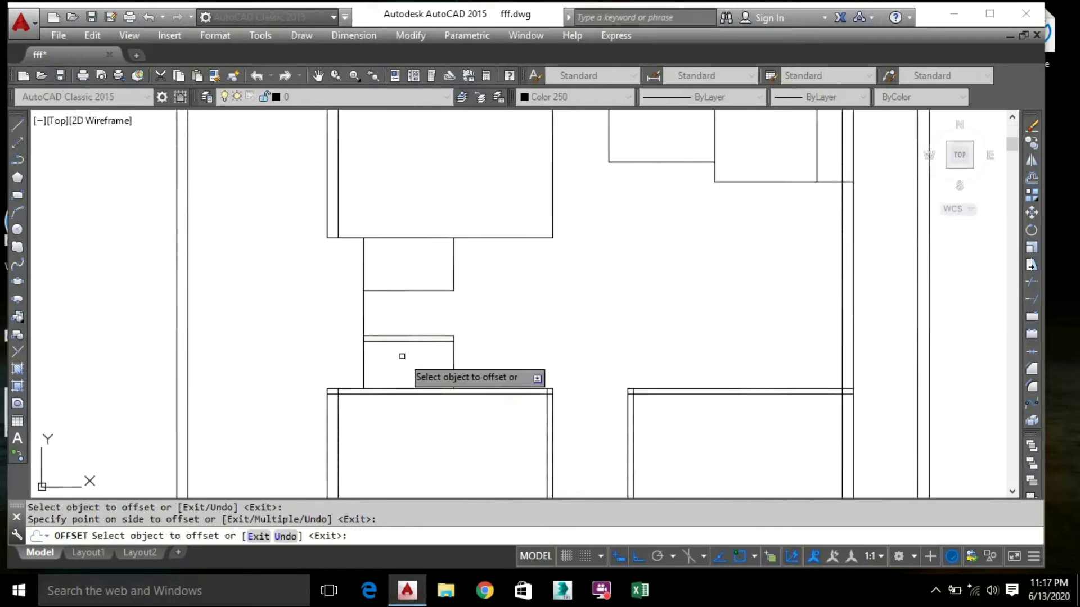
left_click(455, 354)
left_click(381, 360)
left_click(363, 352)
left_click(356, 346)
Offset the upper small room's bottom and right walls and the upper-left room's bottom and right walls 4.5" inward
left_click(427, 290)
left_click(457, 265)
middle_click_drag(506, 260, 499, 354)
left_click(494, 339)
left_click(506, 315)
left_click(549, 239)
left_click(541, 239)
left_click(606, 231)
left_click(640, 249)
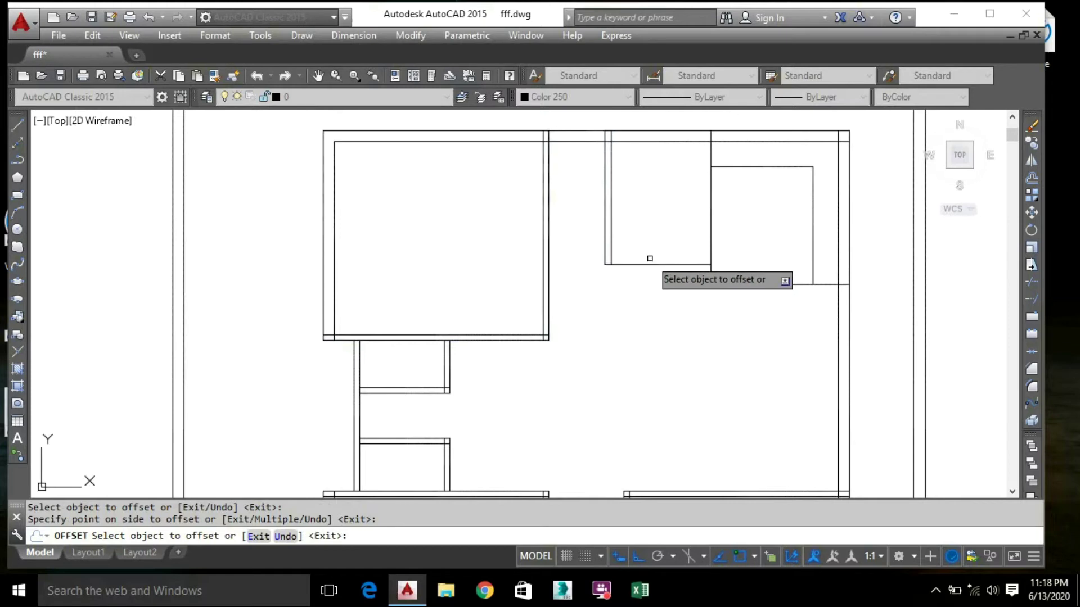
key("ctrl+z")
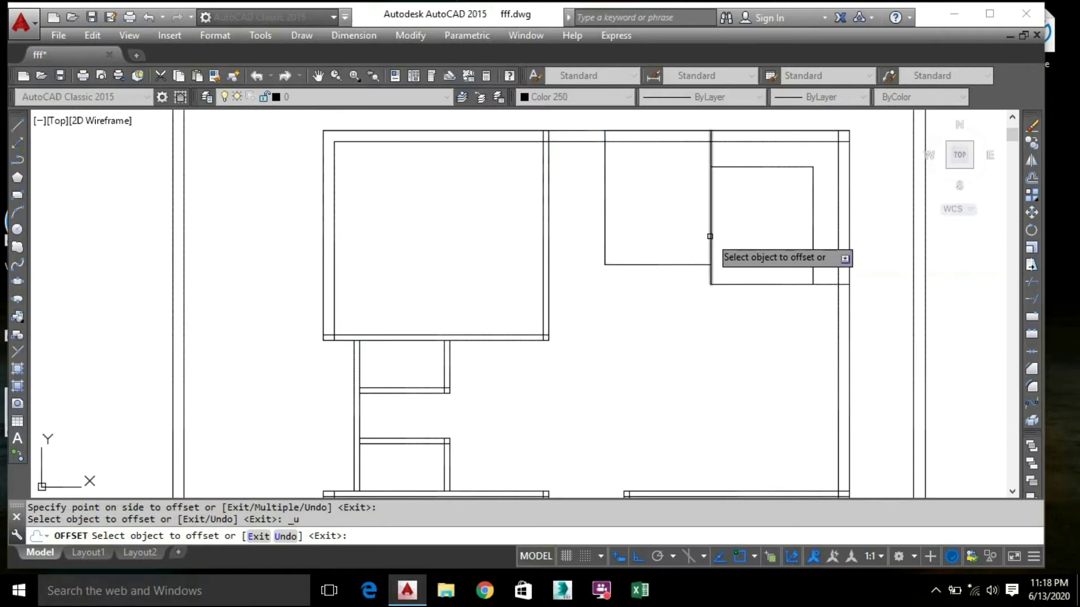
Offset the top-right room's left and bottom walls 4.5" inward
left_click(710, 236)
left_click(730, 234)
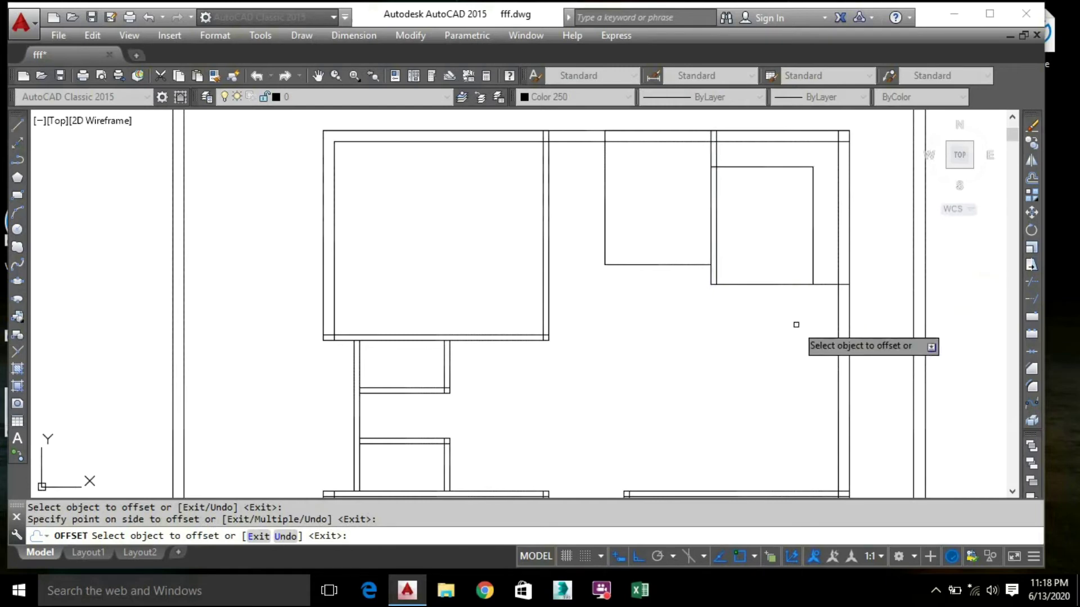
left_click(798, 284)
left_click(782, 249)
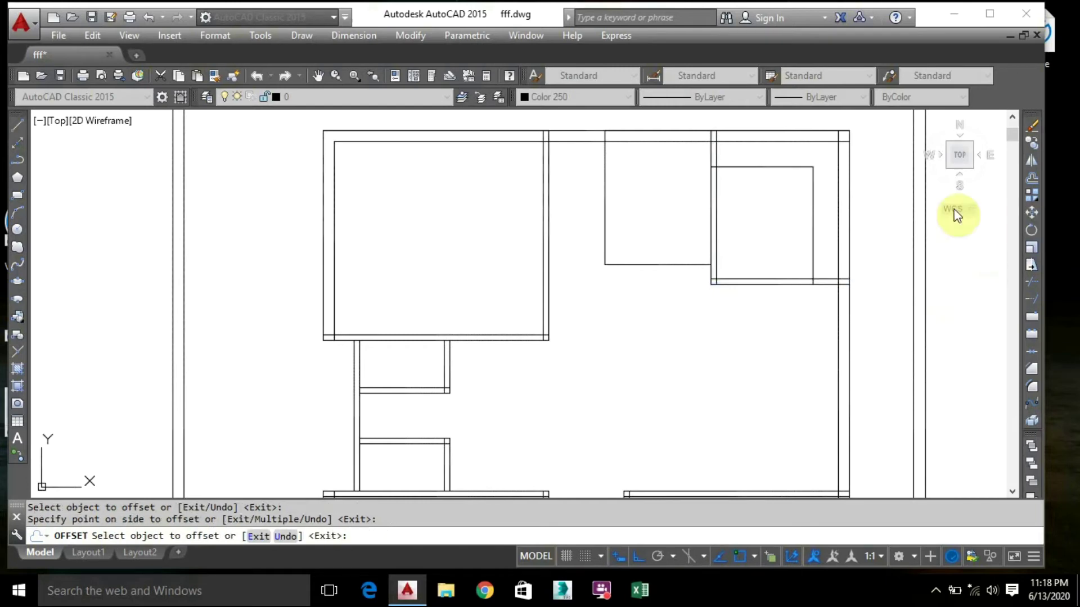
scroll(762, 342, "down", 3)
mouse_move(761, 342)
middle_mouse_down()
mouse_move(707, 320)
mouse_move(675, 236)
middle_mouse_up()
scroll(674, 236, "down", 2)
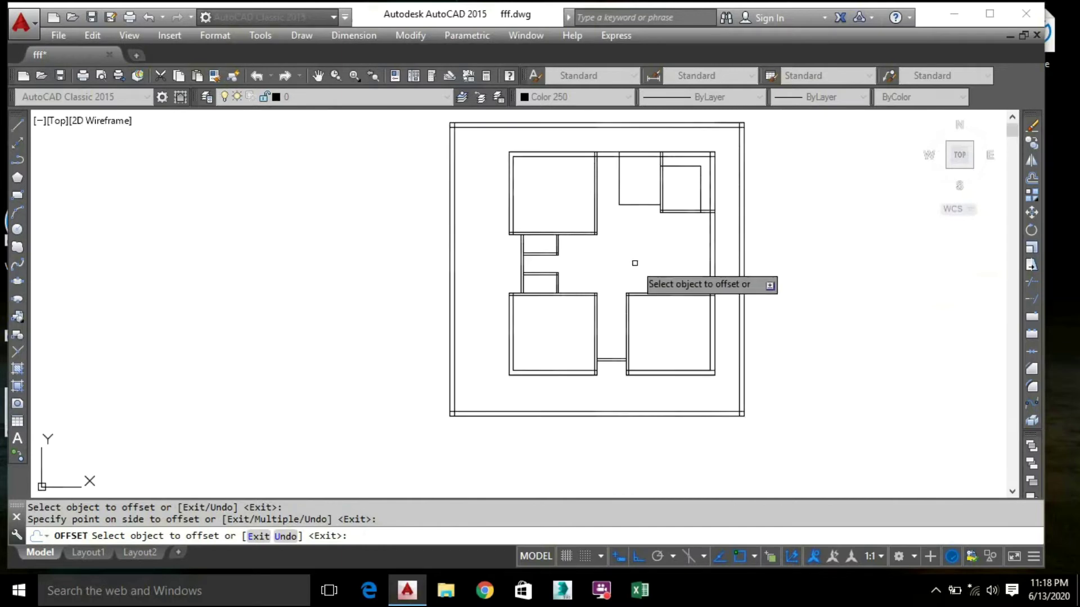
key("Escape")
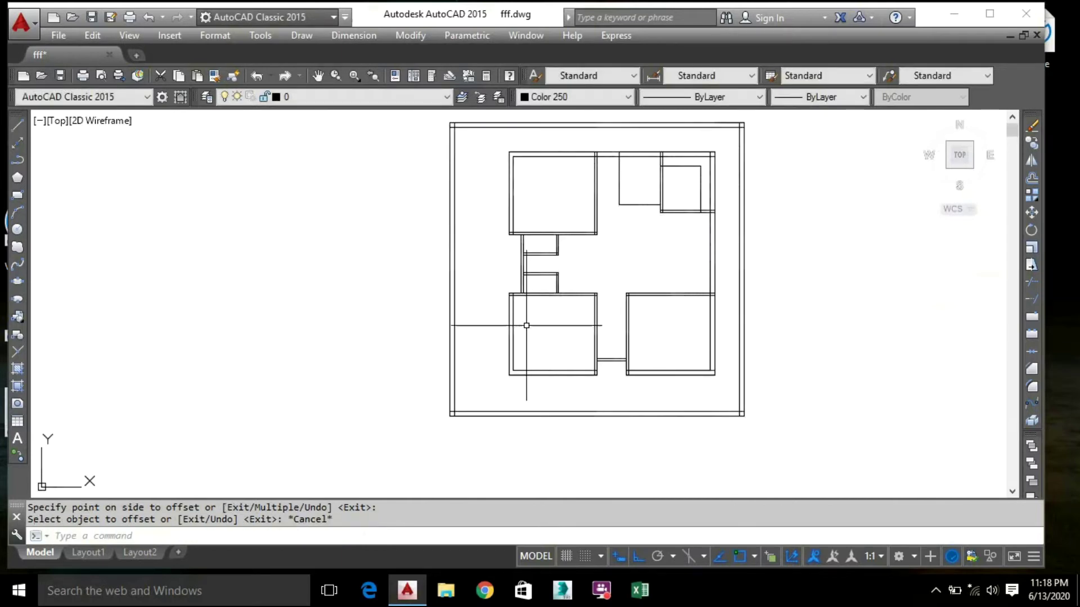
Trim the overlapping wall lines at the corners of the lower-left room, using all objects as cutting edges
scroll(528, 336, "up", 4)
type("ts or")
key("Return")
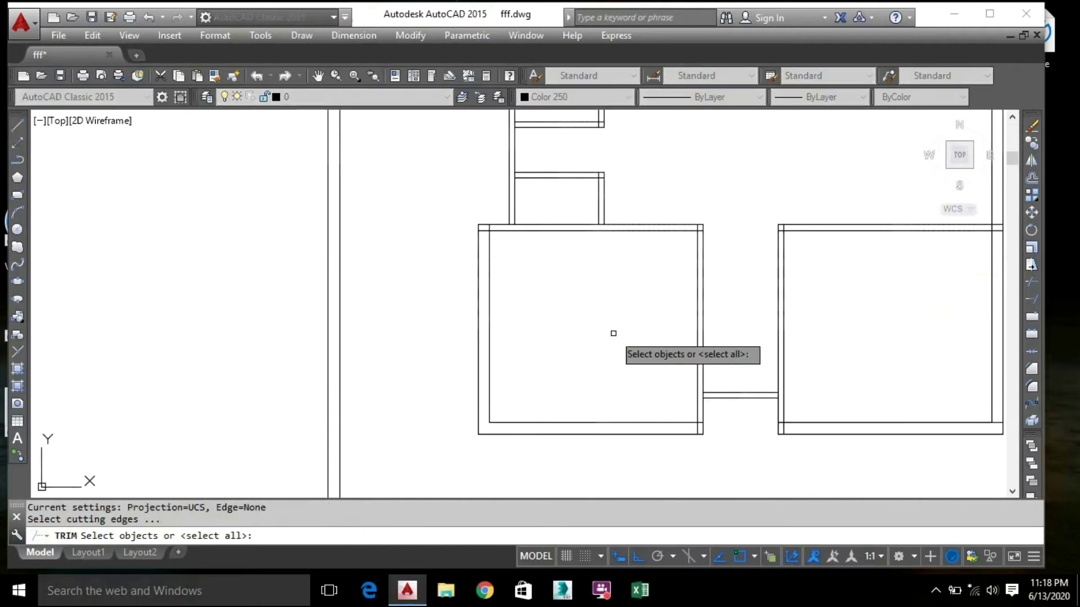
key("Return")
scroll(501, 229, "up", 6)
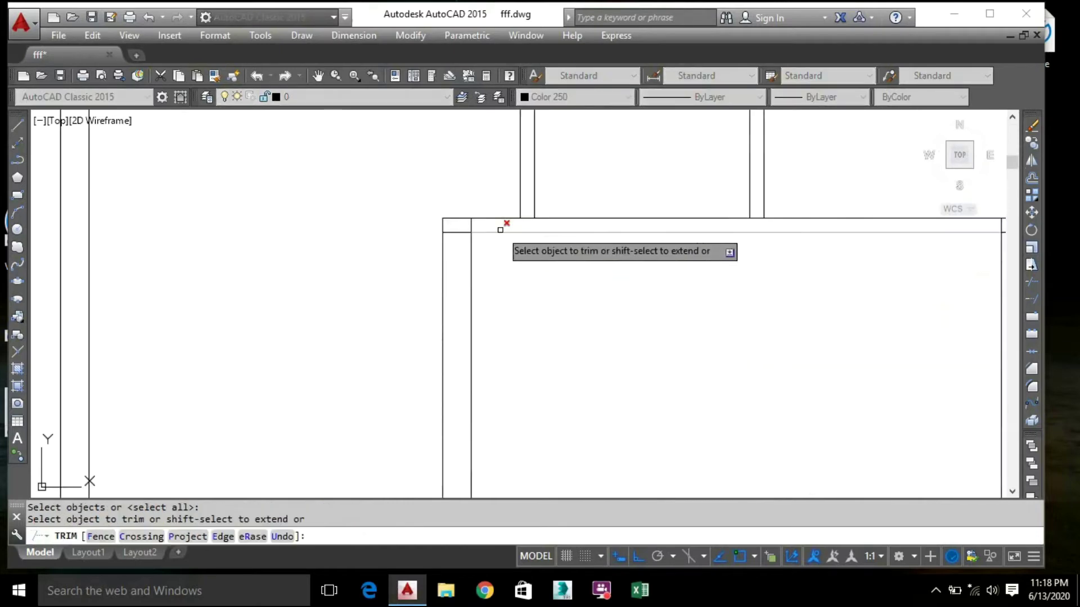
left_click(457, 220)
left_click(425, 253)
mouse_move(429, 258)
middle_mouse_down()
mouse_move(499, 299)
mouse_move(468, 143)
middle_mouse_up()
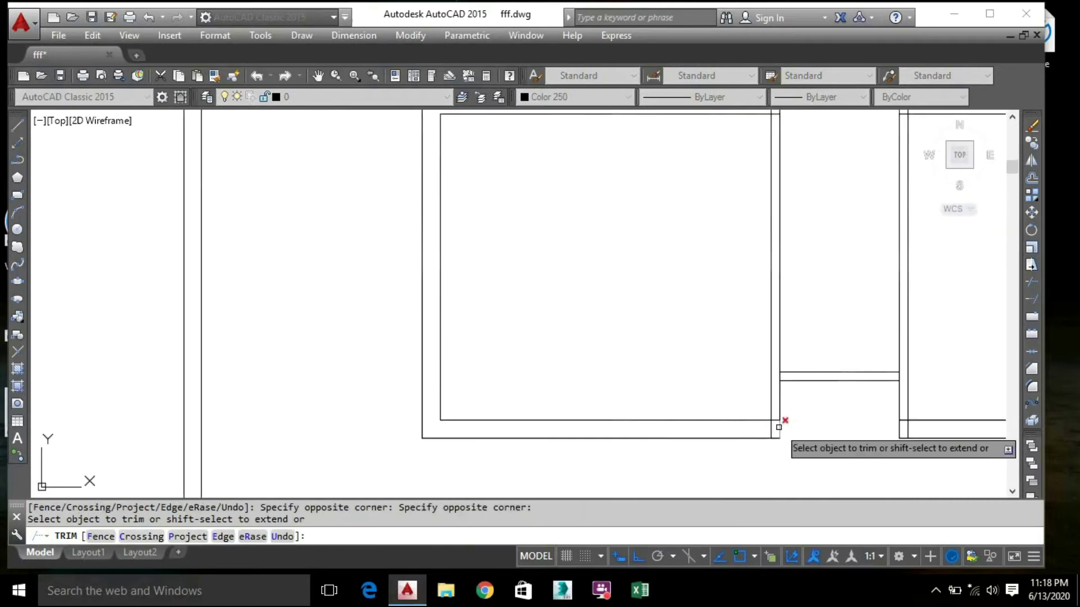
scroll(776, 431, "up", 5)
scroll(669, 366, "down", 4)
scroll(669, 366, "up", 3)
scroll(588, 386, "down", 2)
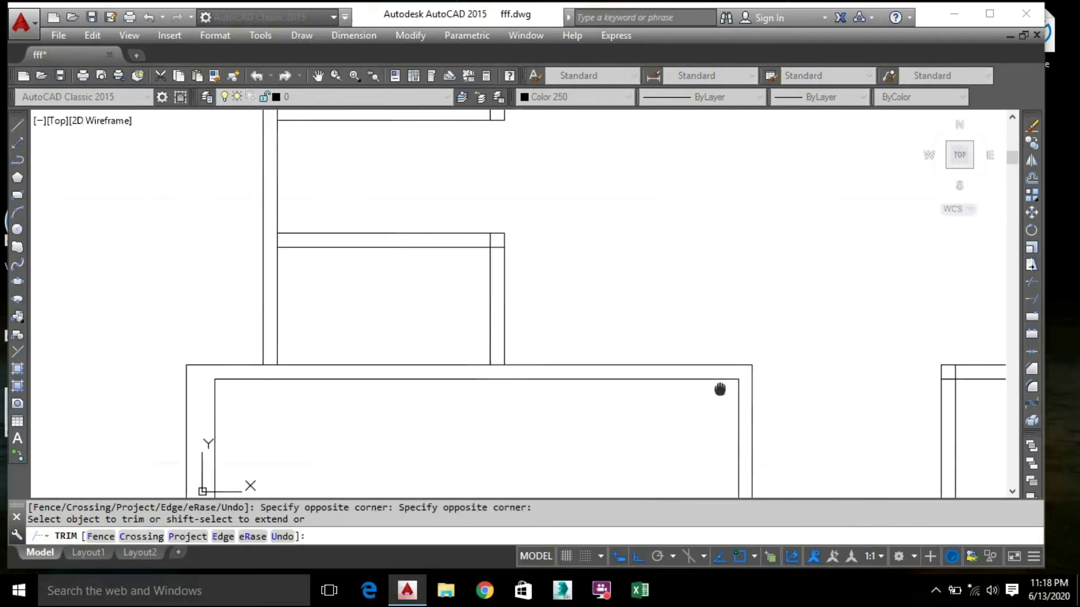
Trim the overlapping wall lines at the corners and recessed-wall junctions of the two small rooms
left_click(522, 250)
left_click(517, 245)
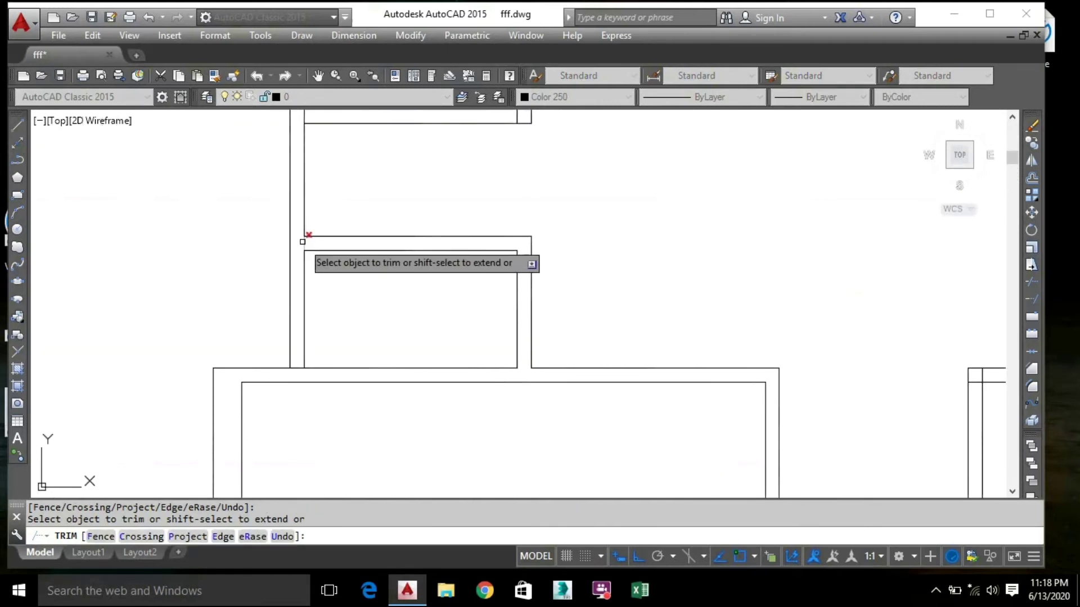
left_click(302, 240)
middle_click_drag(318, 167, 362, 309)
left_click(345, 260)
left_click(559, 259)
left_click(566, 251)
Trim the upper-left room's bottom corners and its junction with the upper small room's right wall
middle_click_drag(472, 186, 497, 370)
left_click(592, 317)
left_click(309, 312)
left_click(298, 304)
left_click(832, 311)
left_click(839, 304)
Trim the house's inner top wall line where the upper-left room's right wall and the top-right room's left wall meet it
scroll(838, 305, "down", 2)
middle_click_drag(544, 159, 528, 308)
middle_click_drag(725, 225, 556, 251)
scroll(653, 169, "up", 2)
left_click(653, 169)
left_click(666, 168)
scroll(669, 208, "down", 2)
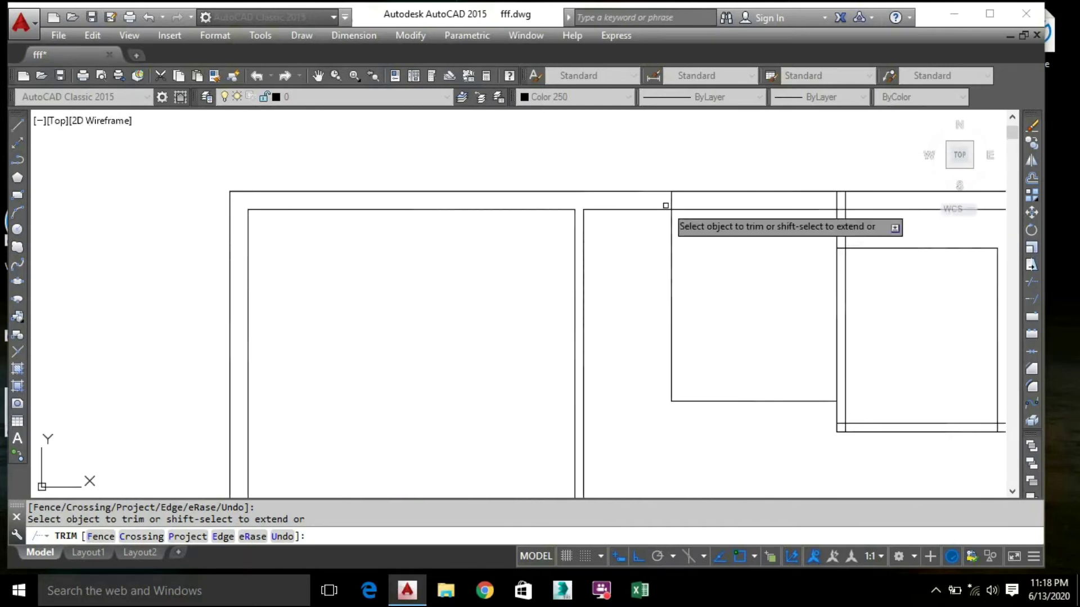
left_click(853, 204)
left_click(817, 201)
Trim the top-right room's bottom-left corner and its bottom wall's junction with the house's right wall
scroll(839, 208, "up", 4)
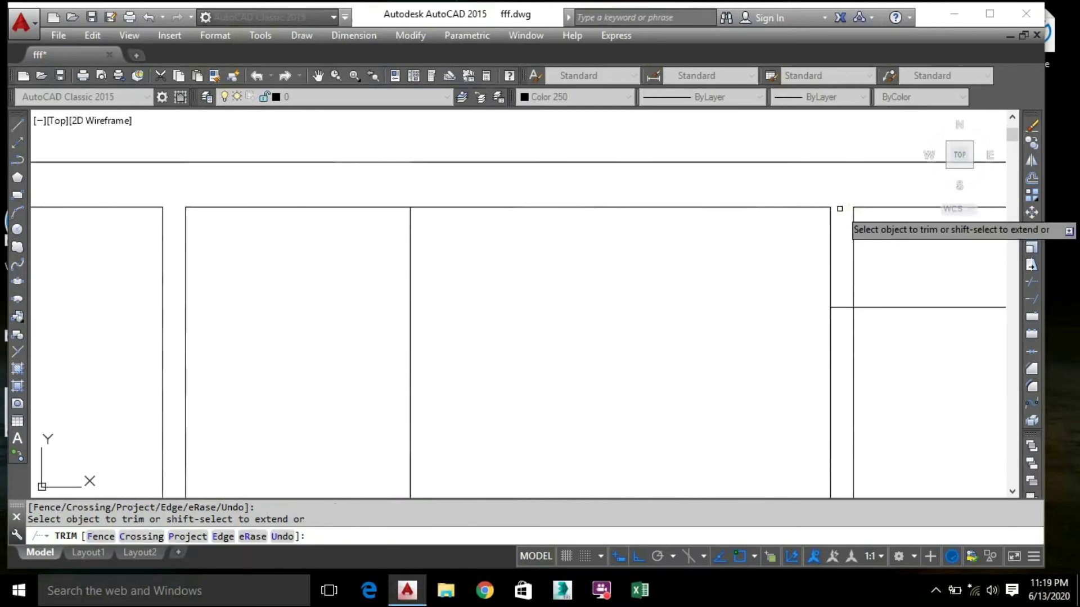
scroll(840, 281, "down", 2)
scroll(725, 366, "down", 2)
scroll(709, 434, "up", 3)
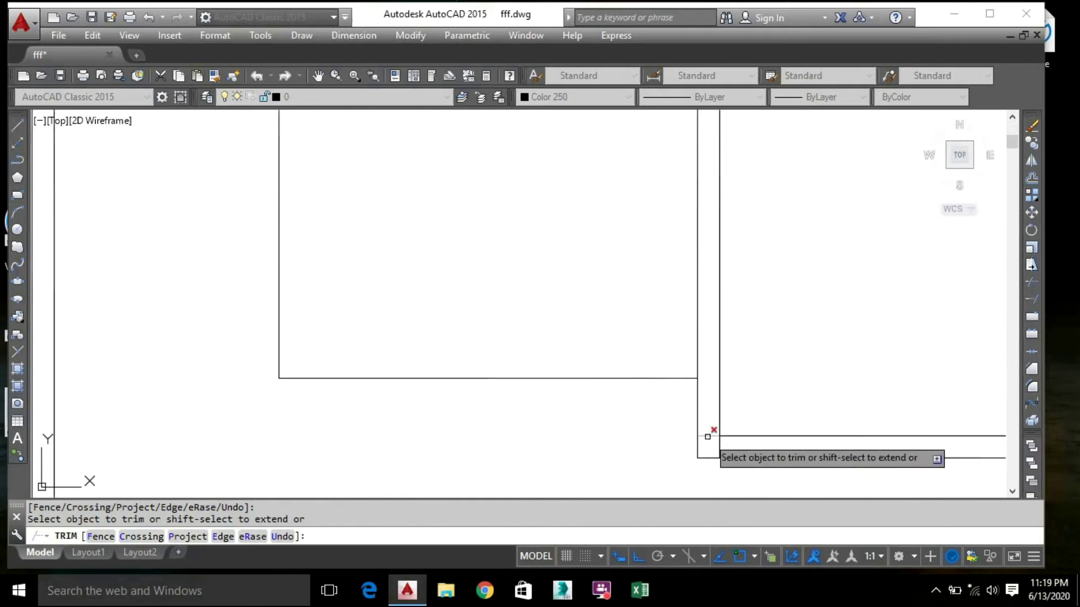
scroll(721, 341, "down", 2)
scroll(720, 342, "up", 4)
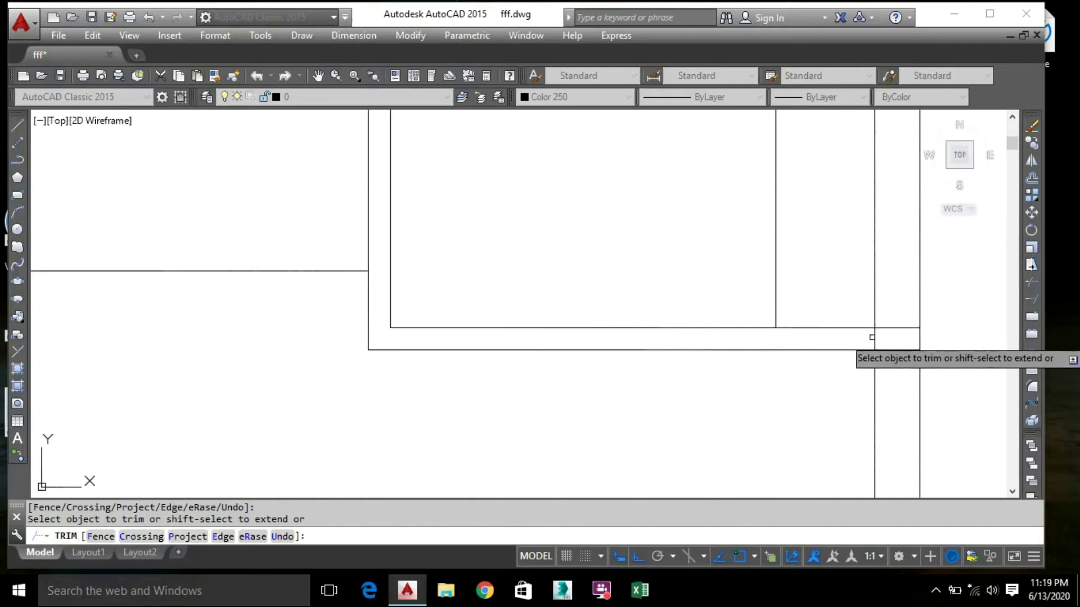
Trim the overlapping wall lines at the house's top-right corner
scroll(894, 343, "down", 3)
scroll(785, 348, "up", 4)
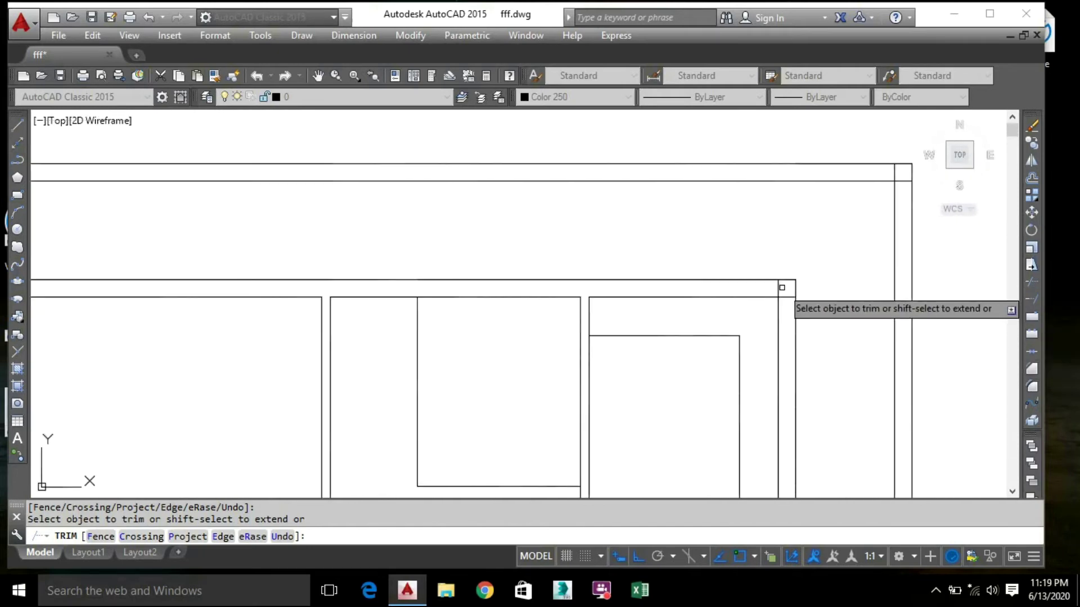
scroll(791, 304, "down", 3)
scroll(674, 343, "up", 4)
left_click(658, 316)
left_click(674, 298)
Trim the junction between the lower-right room's top wall and the house's right wall
scroll(677, 314, "down", 5)
scroll(891, 315, "up", 4)
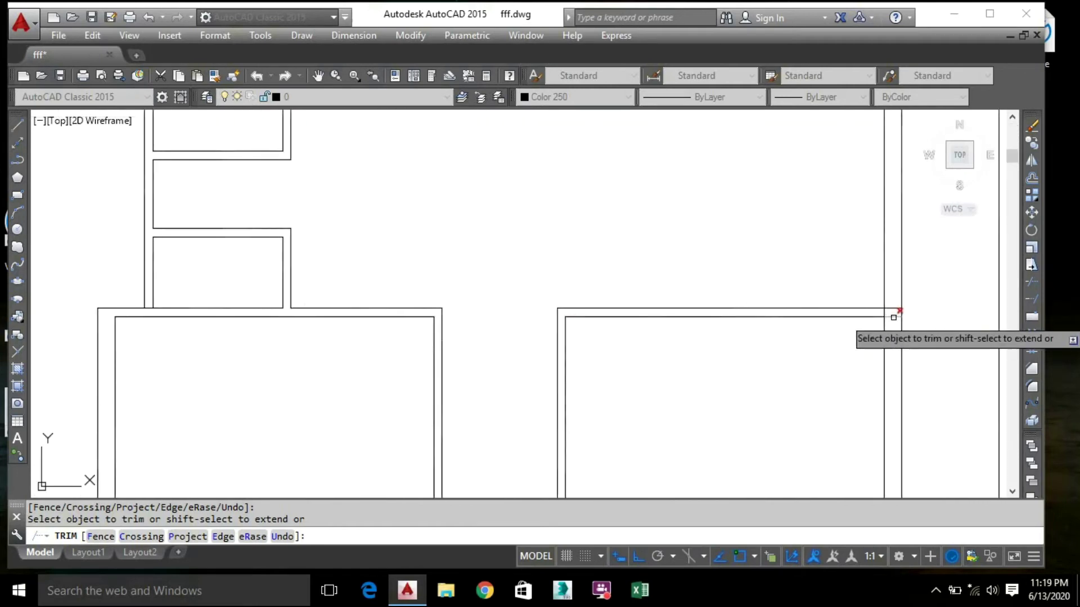
left_click(894, 289)
left_click(885, 337)
left_click(882, 319)
left_click(860, 308)
scroll(827, 376, "down", 3)
scroll(894, 437, "up", 5)
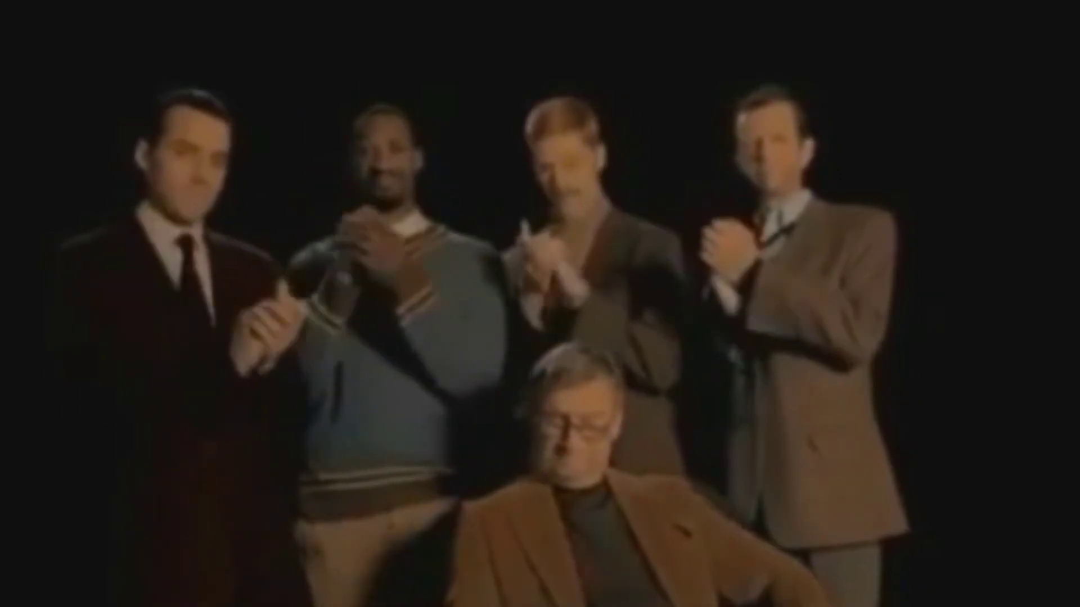
left_click(566, 289)
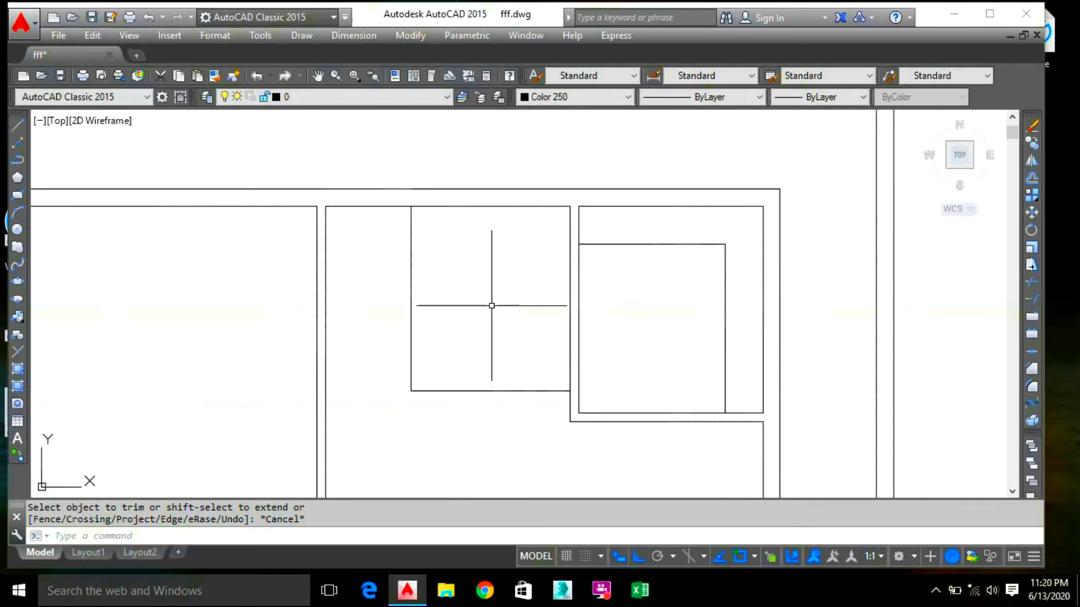
Draw a 2'3" line down from the top wall's midpoint in the top-middle room, then a horizontal line across the room's full width
type("L")
key("Return")
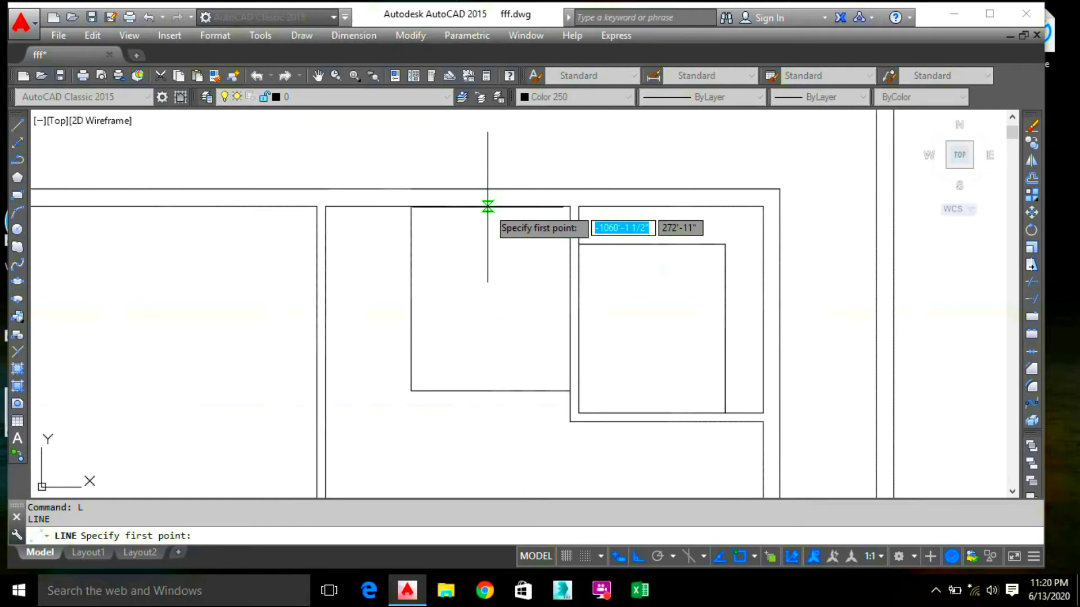
left_click(493, 206)
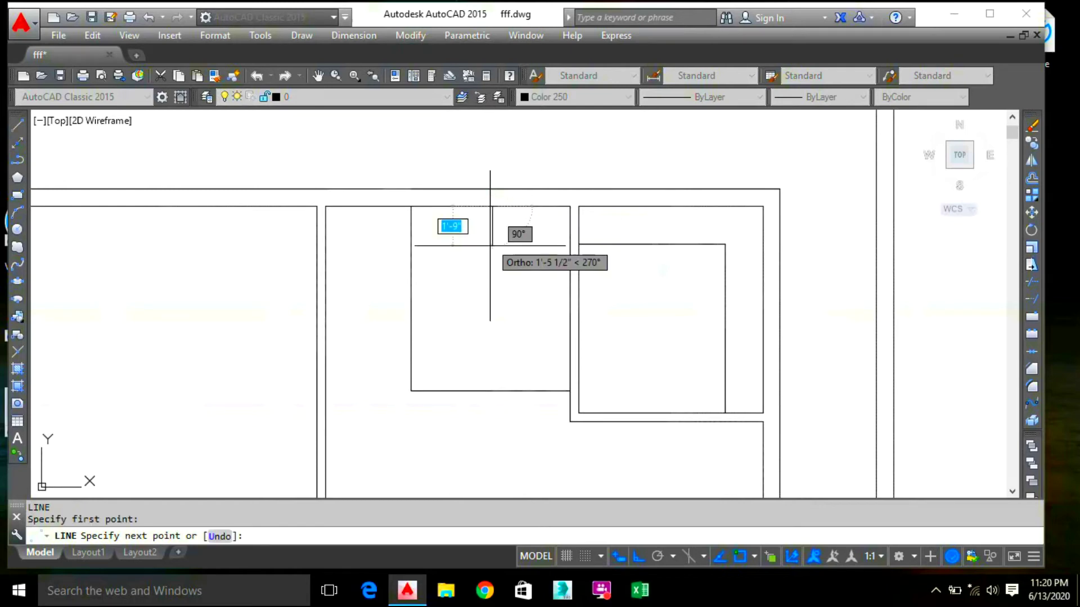
type("2'3")
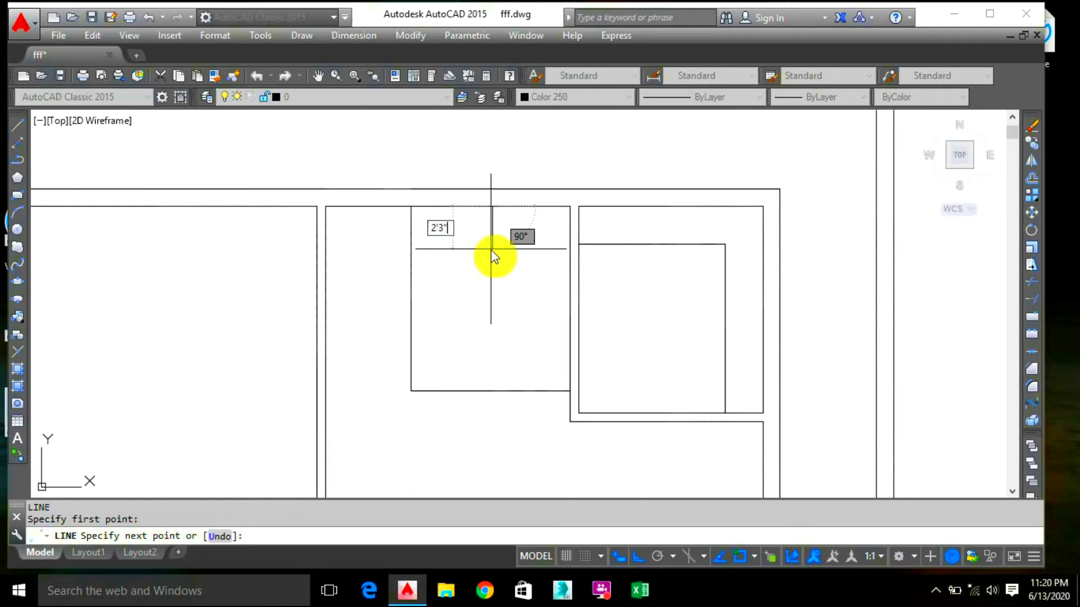
key("Return")
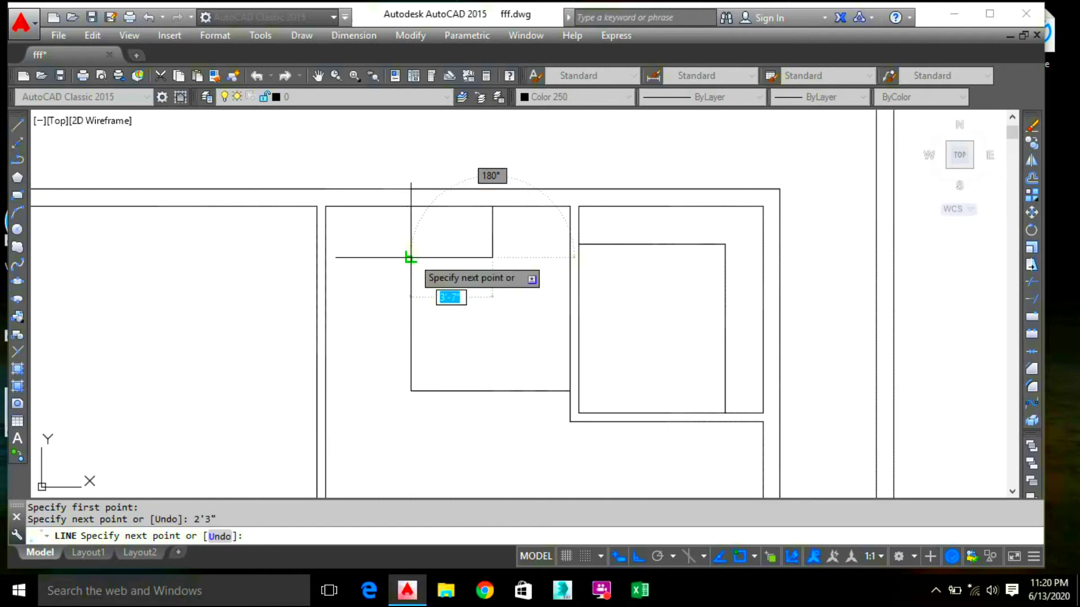
left_click(410, 258)
left_click(569, 257)
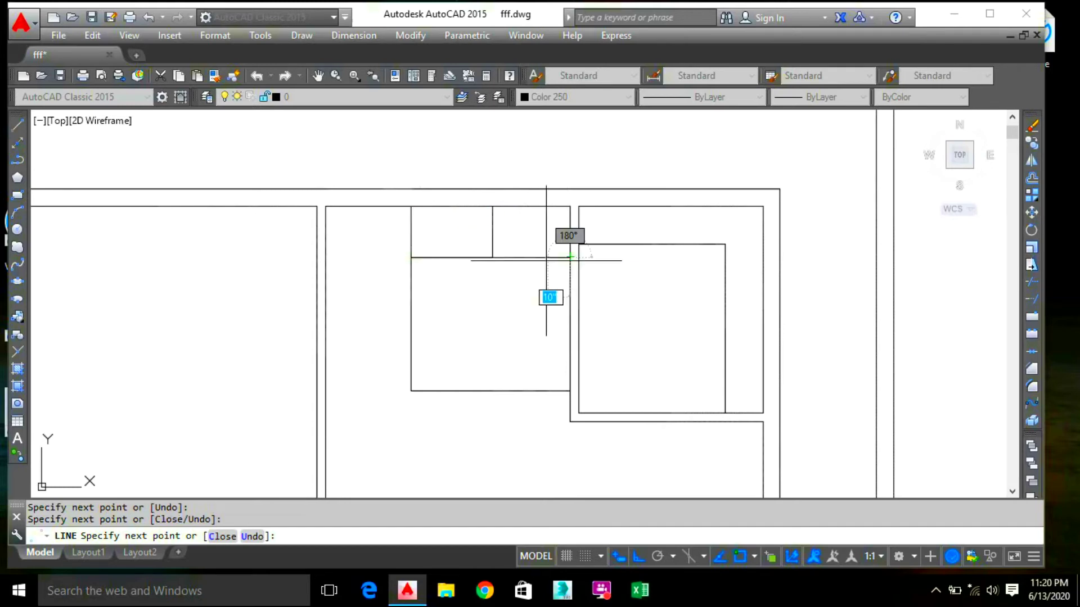
key("Escape")
Offset the full-width horizontal line in the top-middle room 10" downward to form the first stair tread
left_click(509, 258)
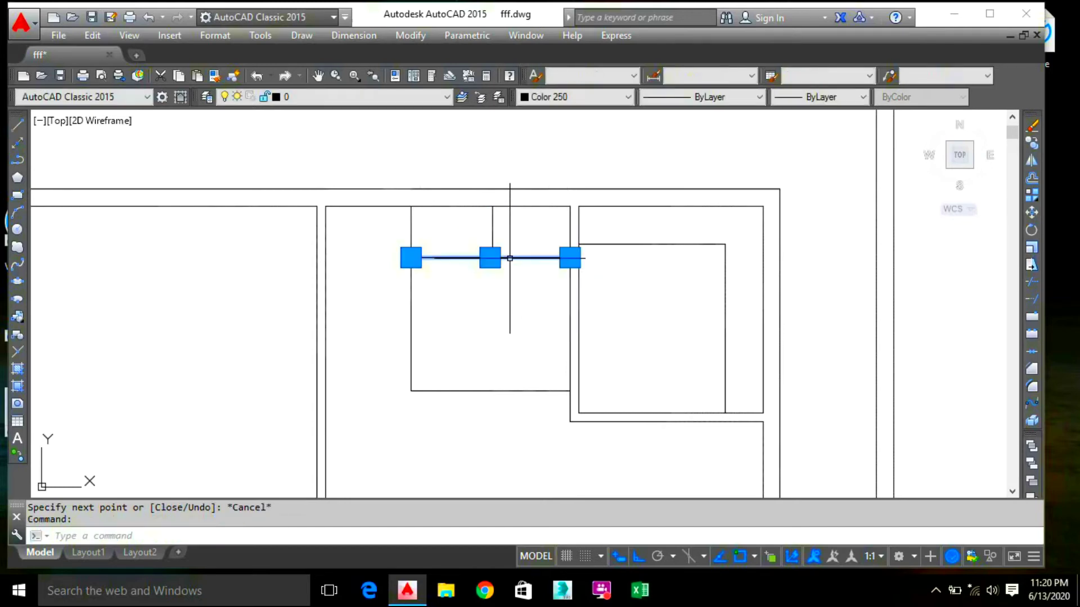
type("o")
key("Return")
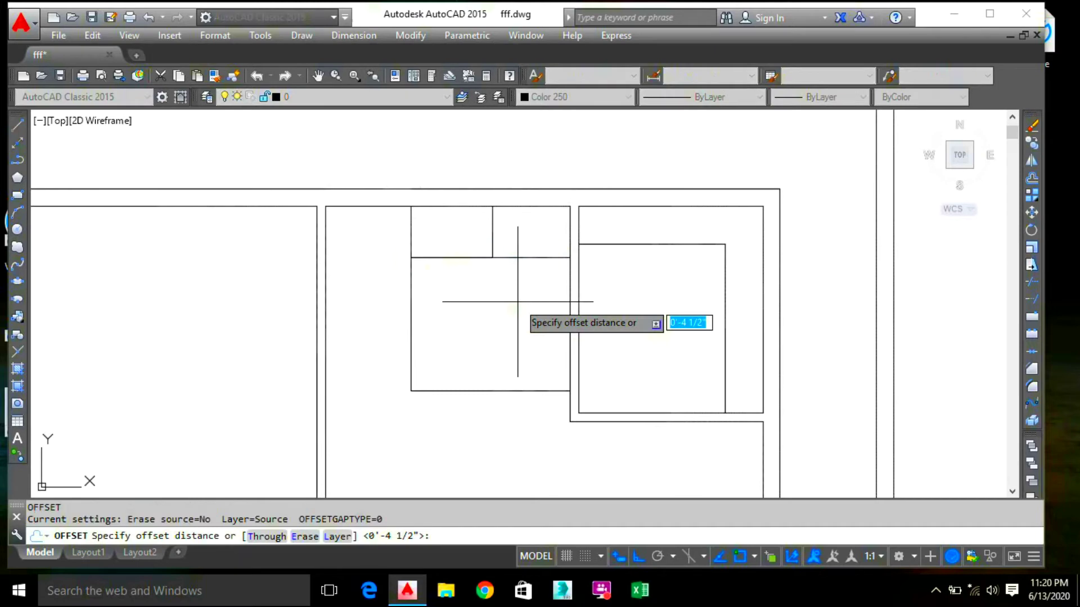
left_click(515, 258)
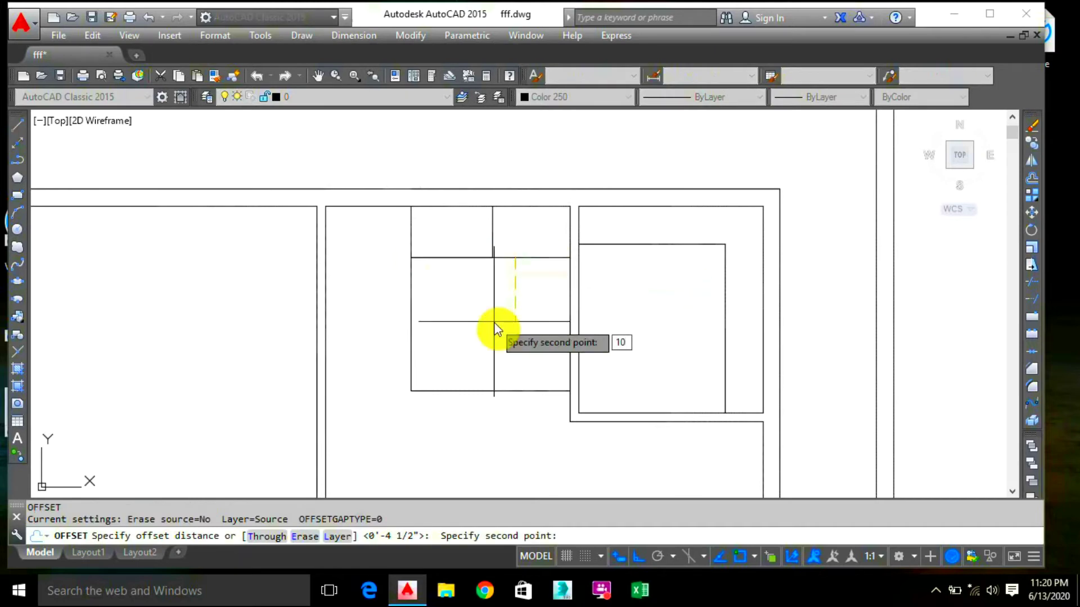
type("10'")
key("BackSpace")
type("\"")
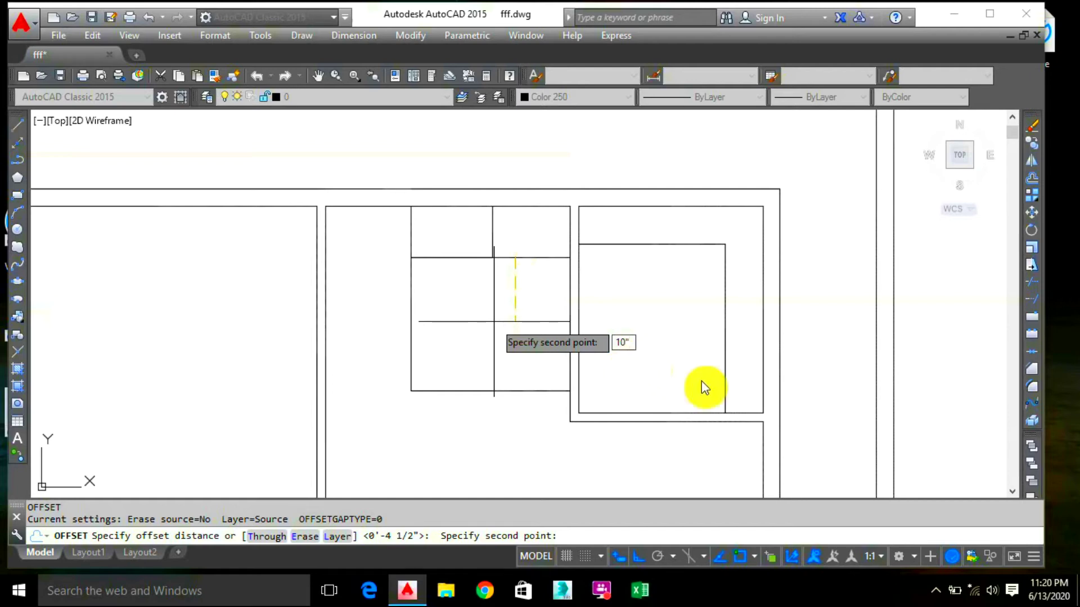
key("Return")
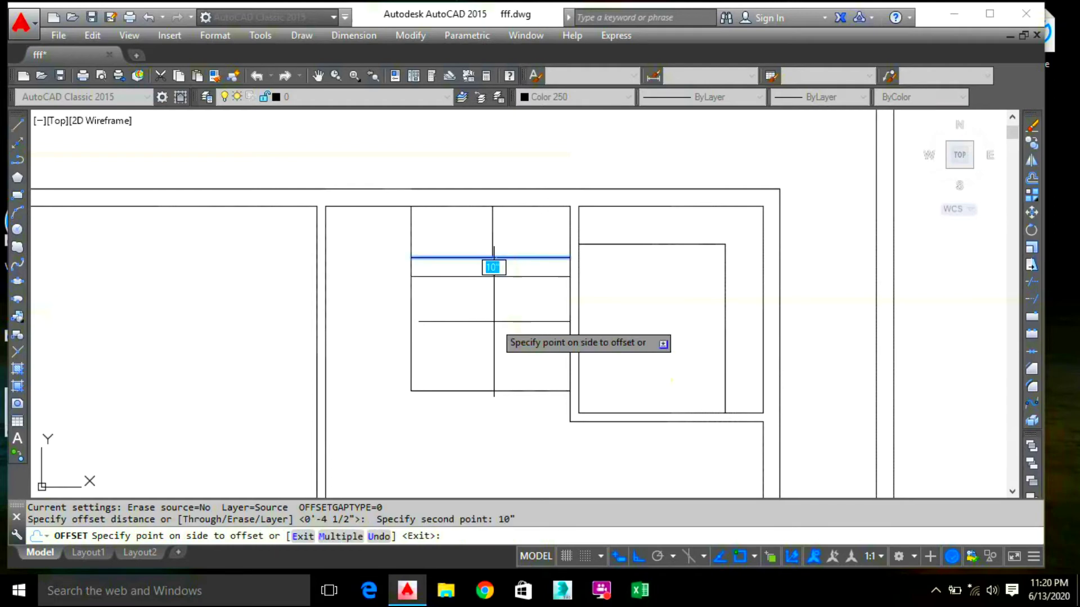
left_click(483, 282)
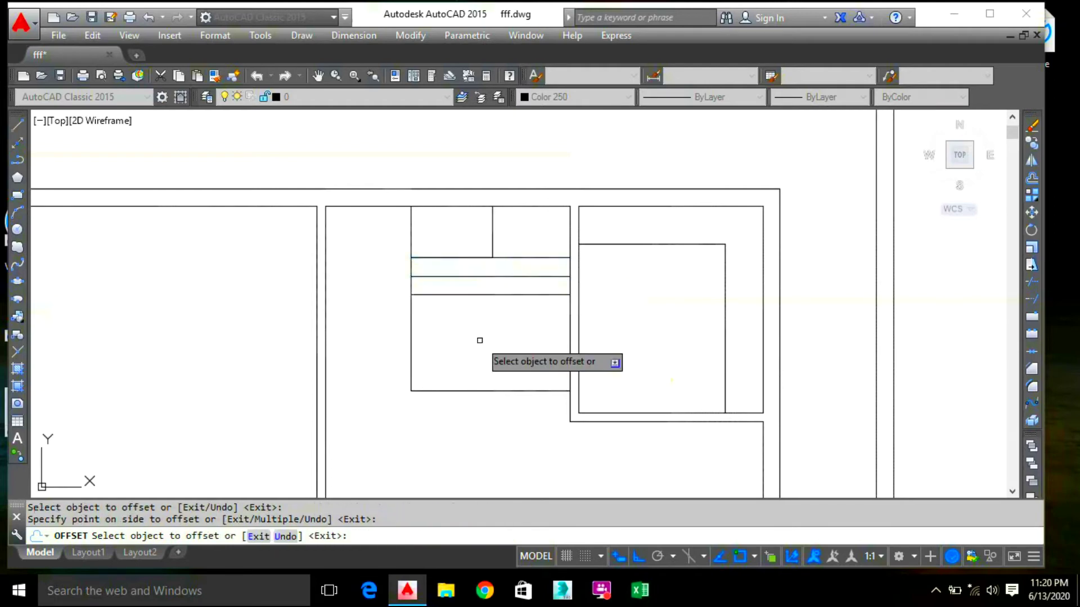
Repeat the 10" offset down the staircase, finishing with a tread line below the room's bottom line
left_click(489, 294)
left_click(475, 339)
left_click(495, 314)
left_click(491, 337)
left_click(492, 337)
left_click(487, 396)
left_click(499, 353)
left_click(501, 444)
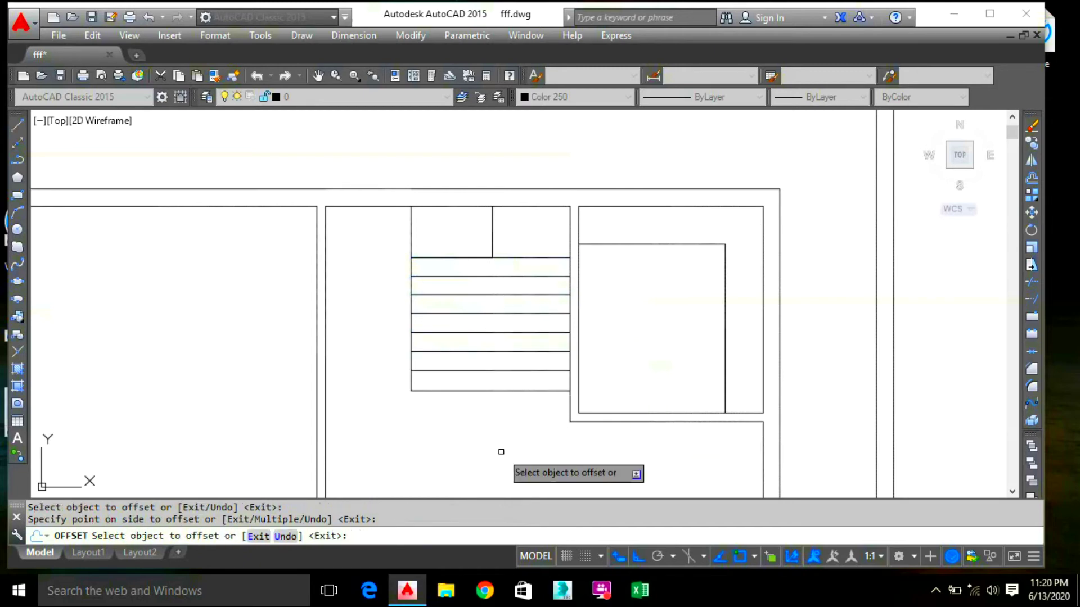
left_click(495, 392)
left_click(516, 432)
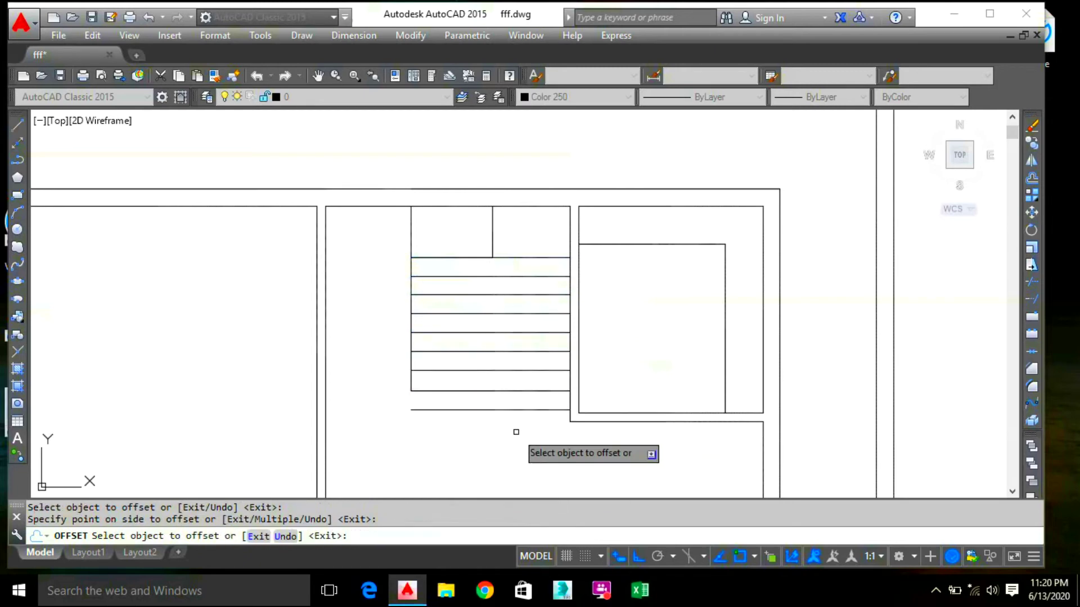
key("Escape")
Draw a vertical line extending the staircase's left edge down to the lowest tread line
middle_click_drag(499, 441, 534, 369)
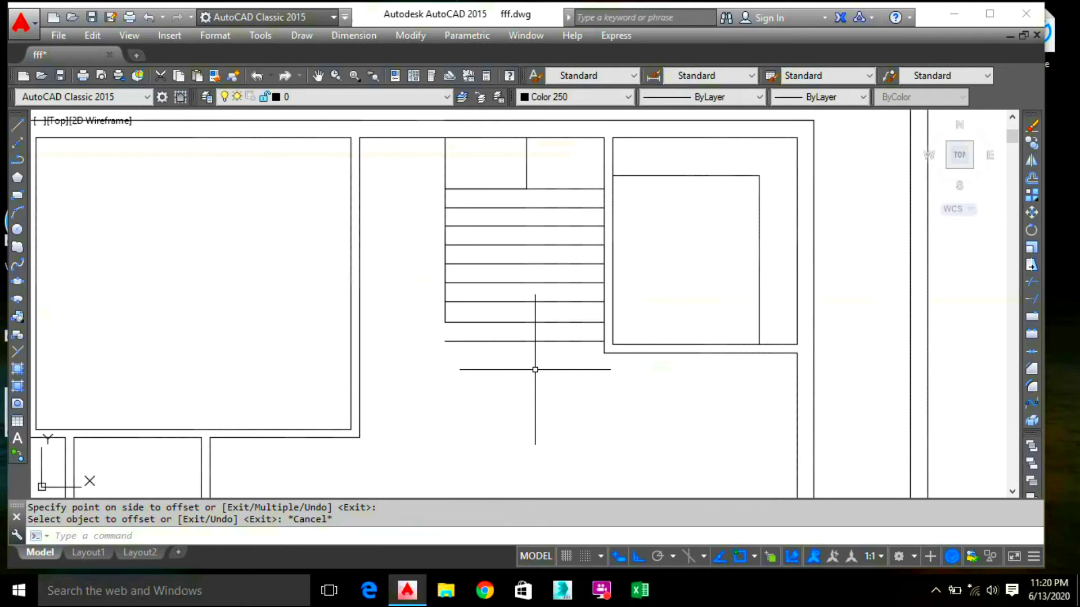
type("l")
key("Return")
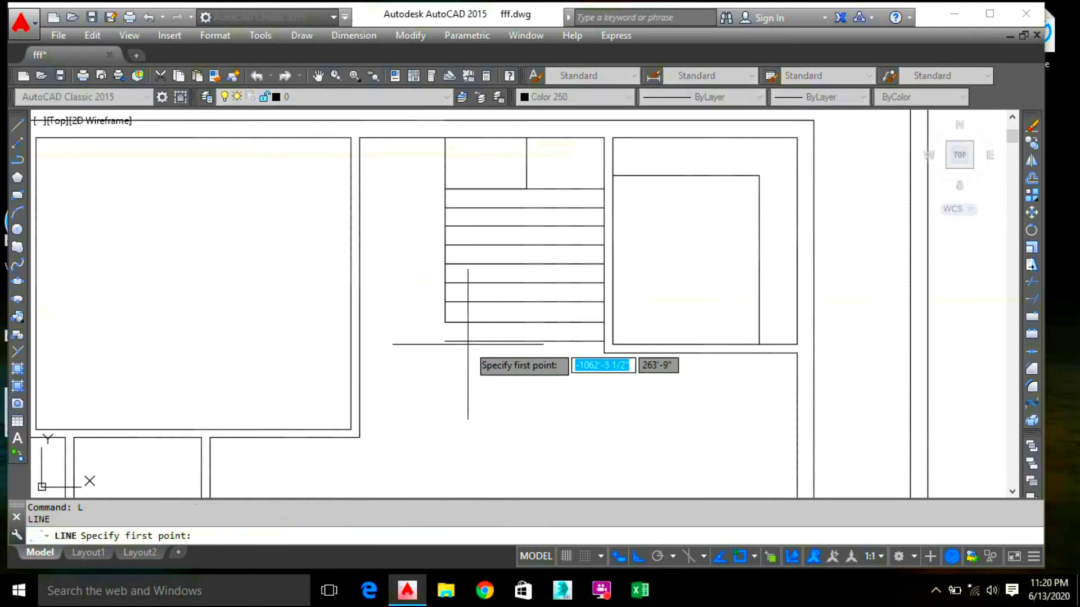
left_click(445, 322)
left_click(445, 341)
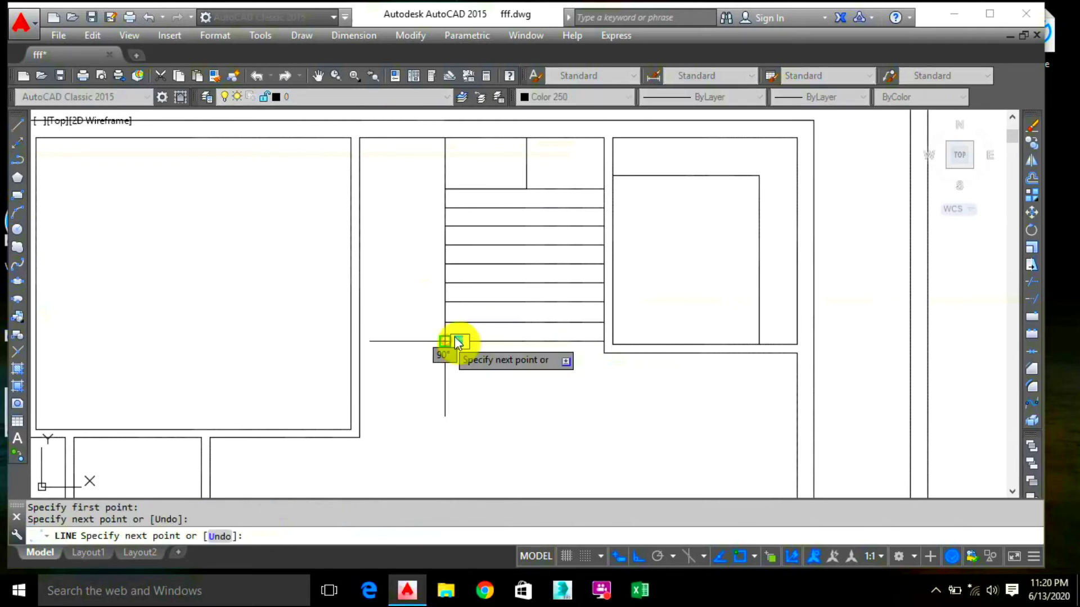
key("Escape")
Delete the short vertical midpoint line above the top tread
left_click(542, 170)
left_click(505, 171)
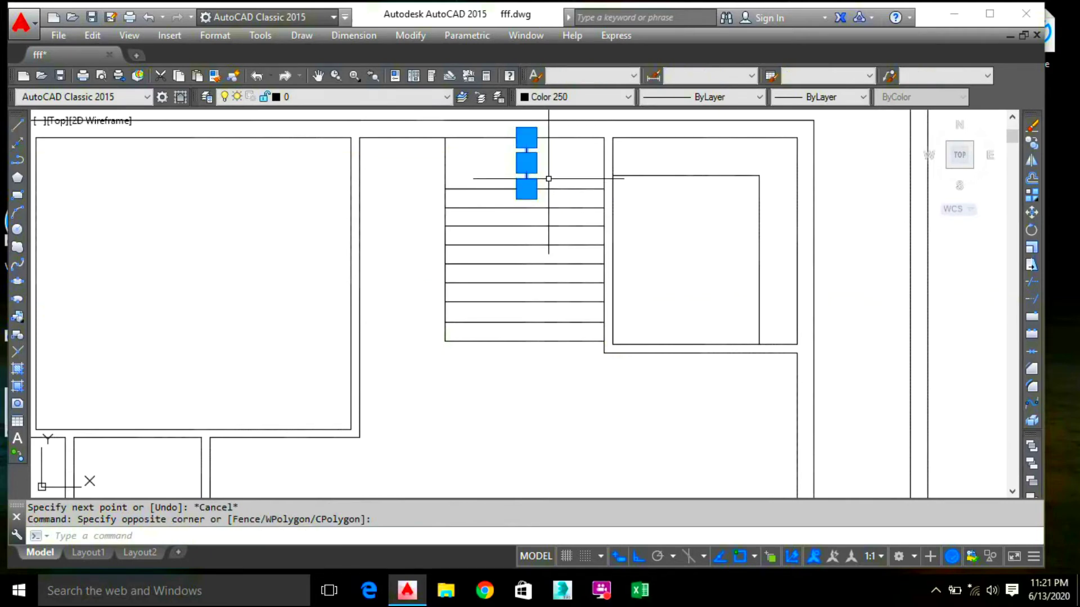
key("Delete")
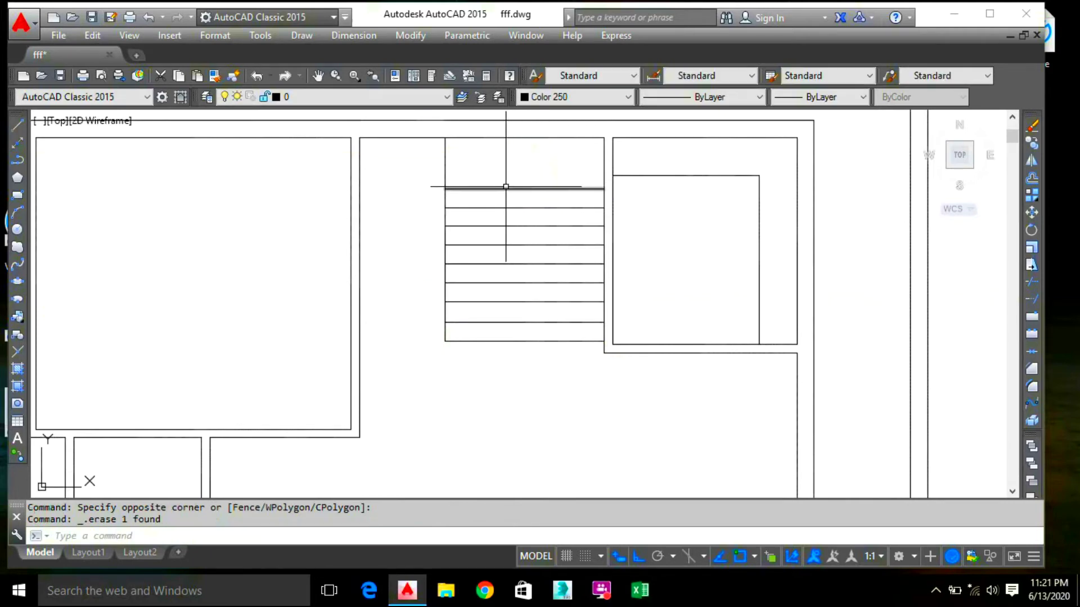
Delete the overlapping full-width top tread line and stretch the remaining half-width line to the staircase's right wall
left_click(505, 186)
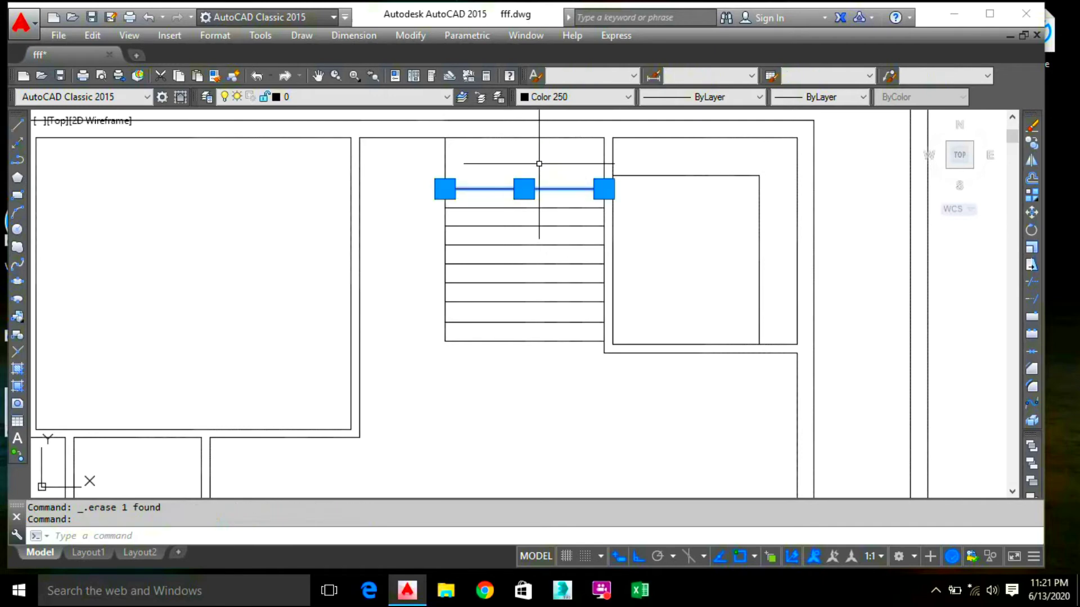
key("Delete")
left_click(502, 189)
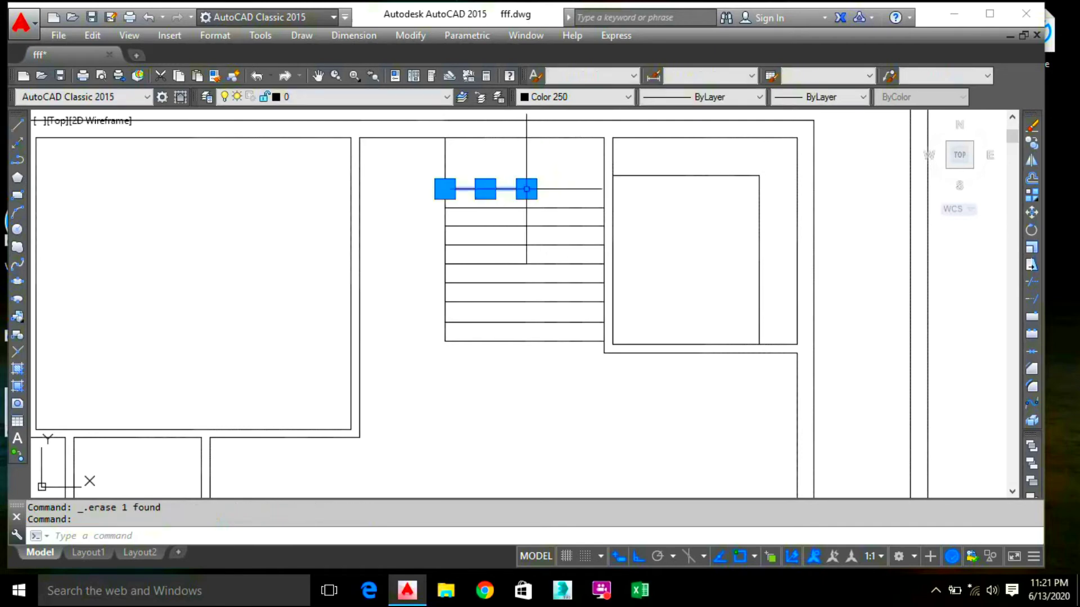
left_click(526, 189)
left_click(603, 189)
left_click(558, 167)
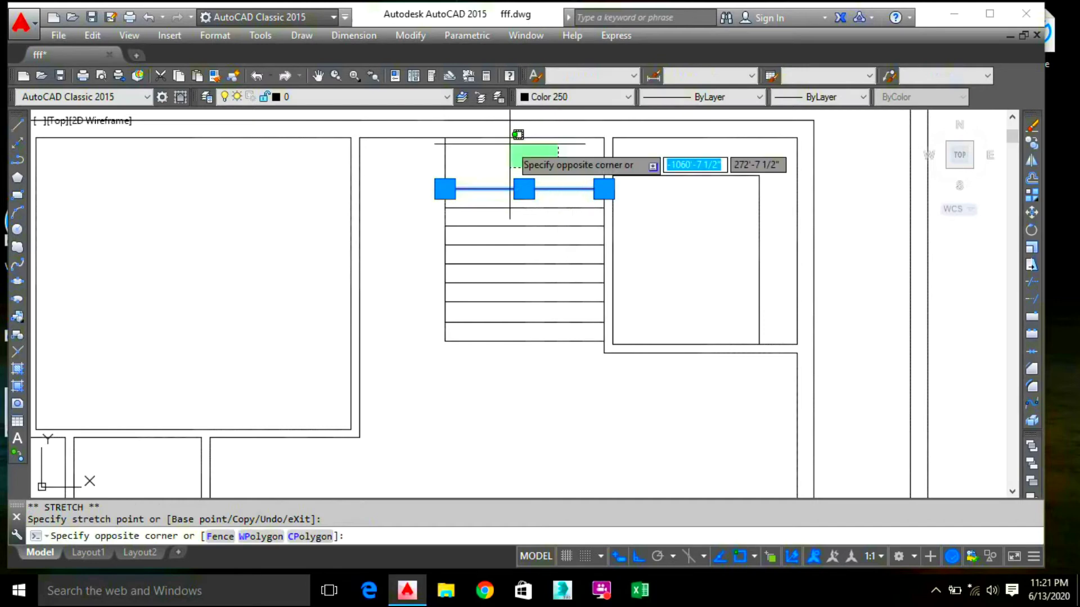
left_click(509, 145)
Draw a 3' line rightward from the staircase's bottom-left corner, then a vertical line up to the top tread
scroll(531, 187, "down", 2)
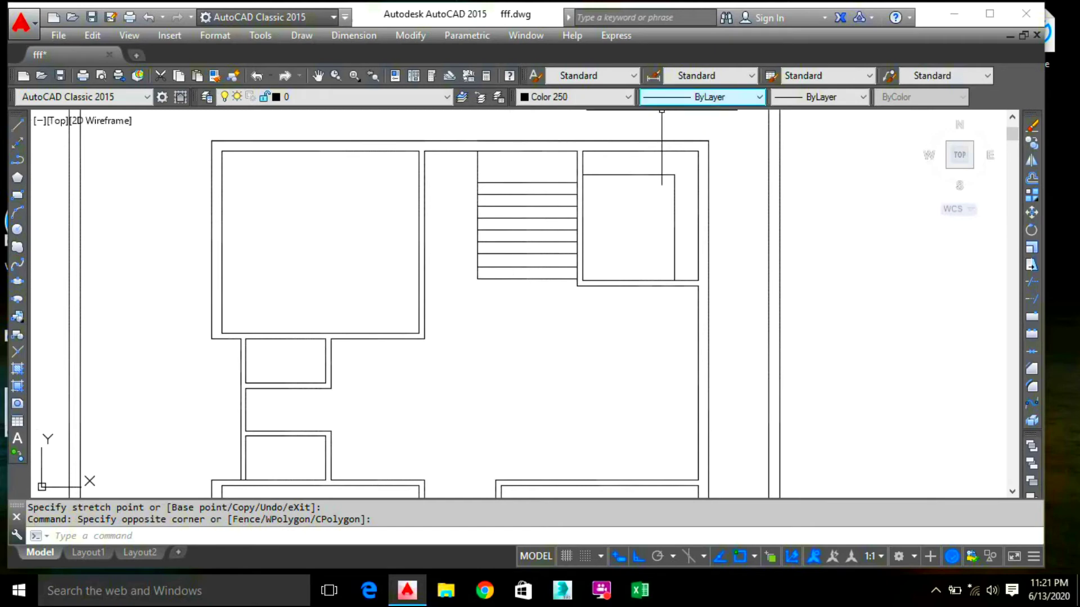
key("l")
key("Return")
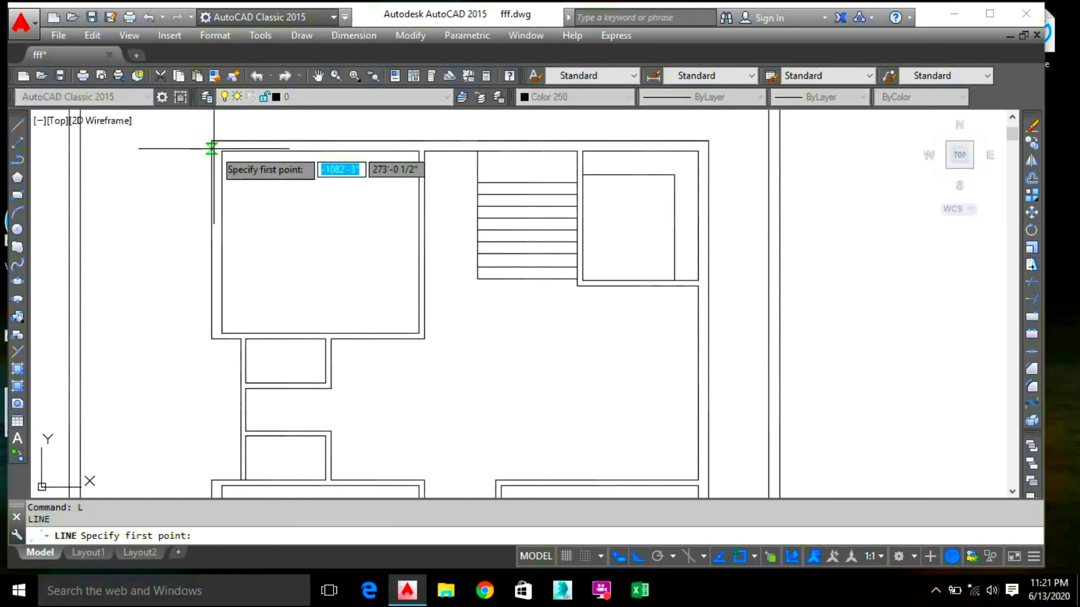
scroll(325, 248, "up", 7)
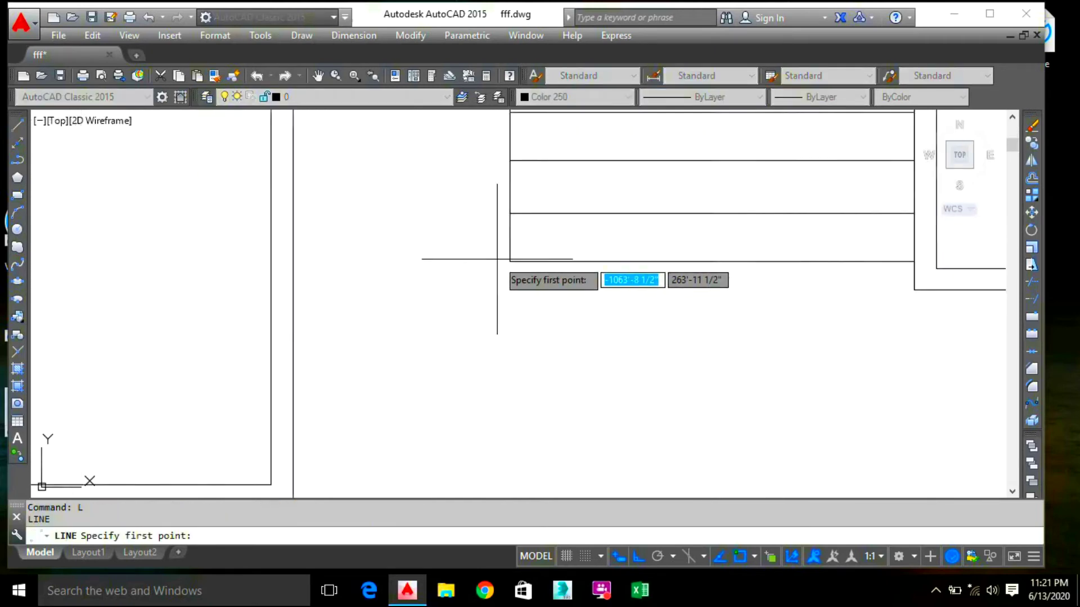
left_click(510, 262)
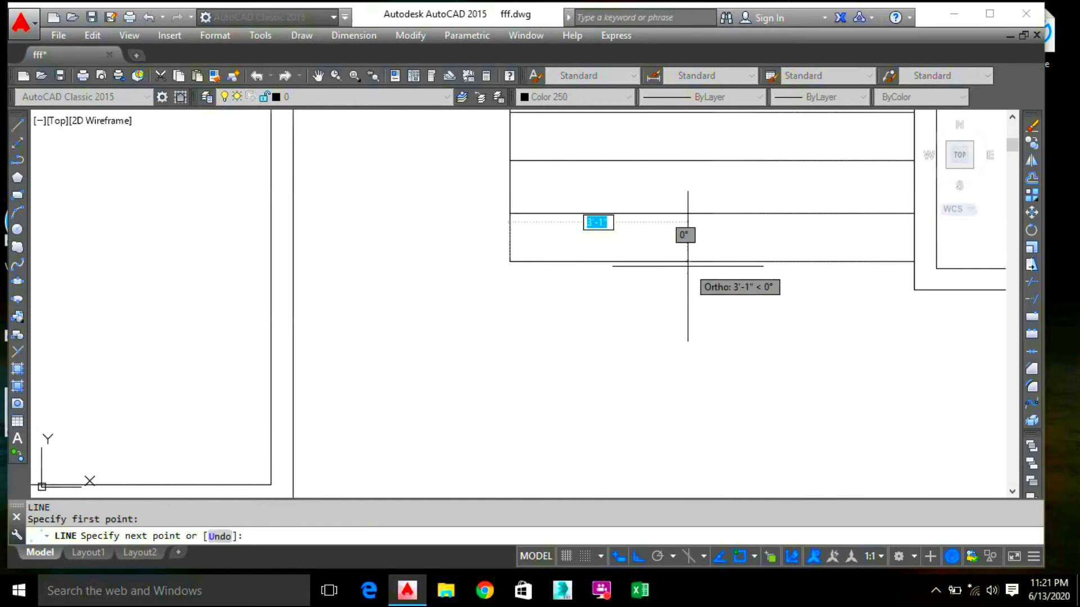
type("3'")
key("Return")
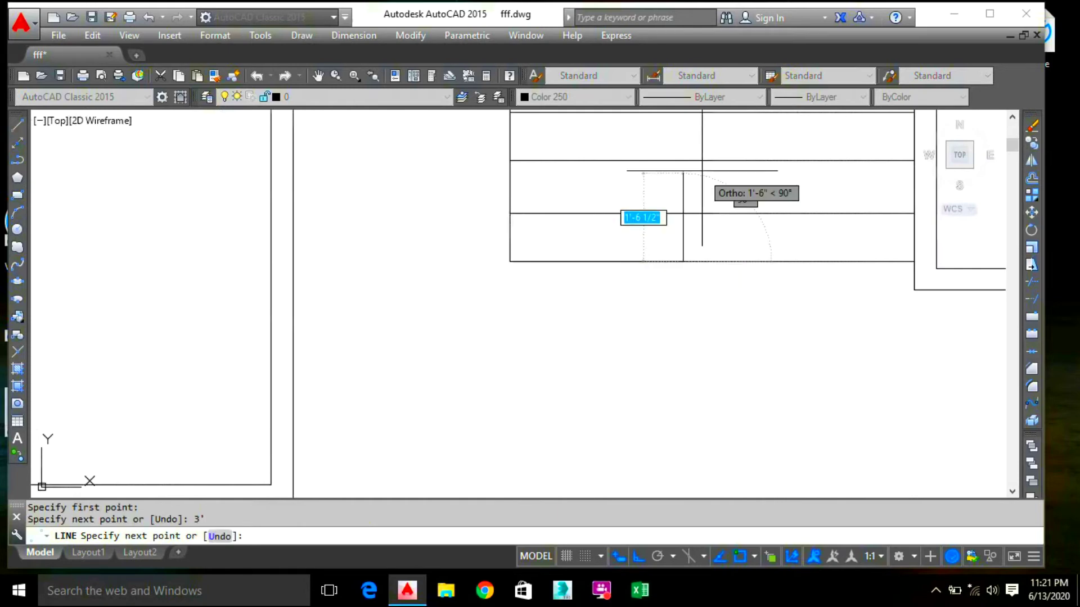
scroll(702, 170, "down", 4)
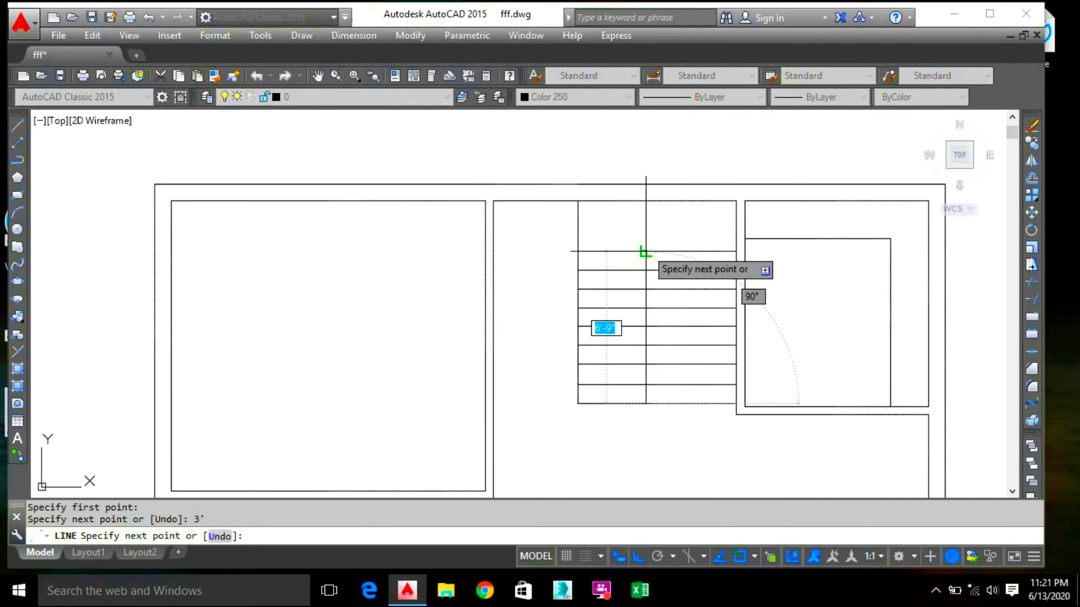
left_click(646, 252)
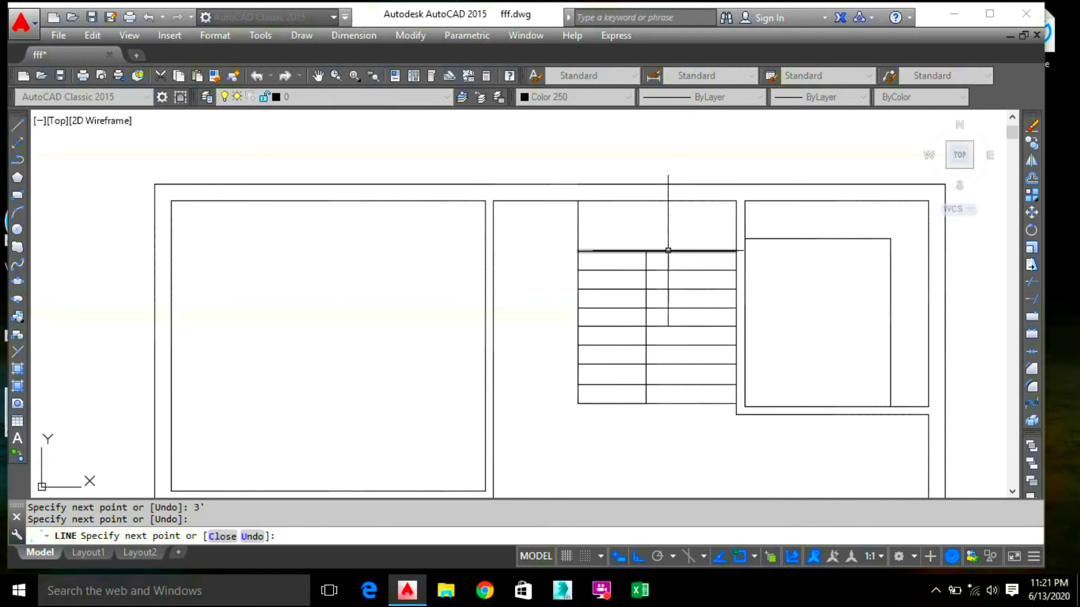
key("Escape")
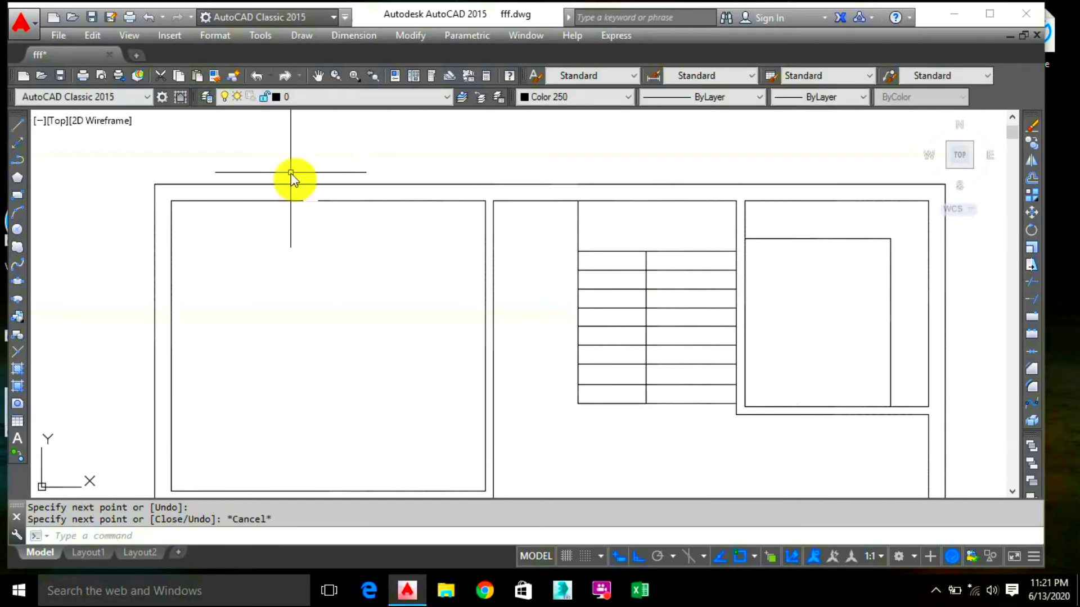
Draw a 3' line leftward from the staircase's bottom-right corner, then a vertical line up to the top tread
type("L")
key("Return")
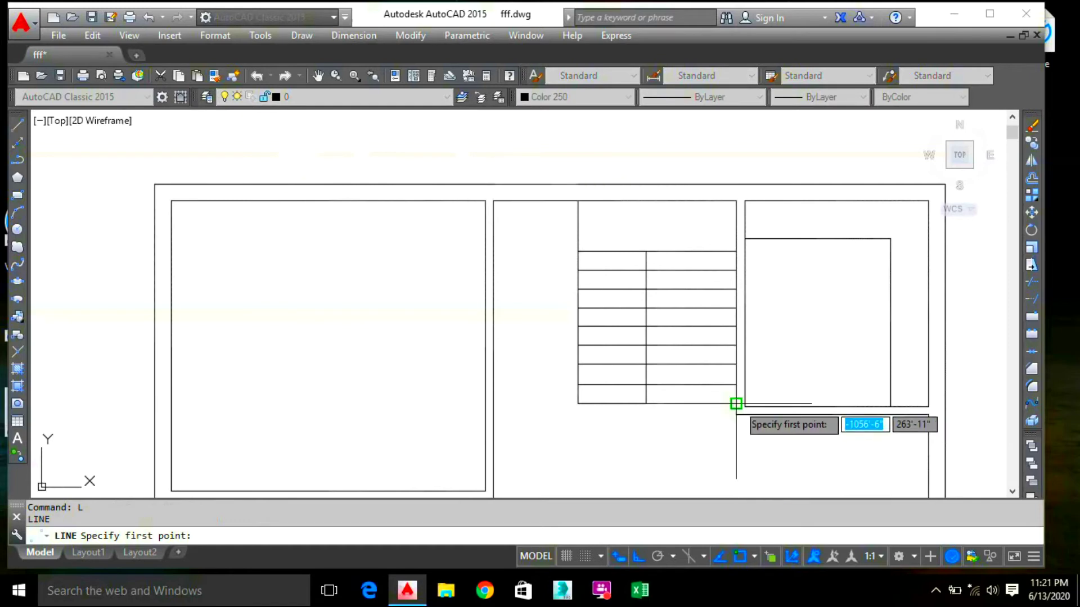
left_click(735, 403)
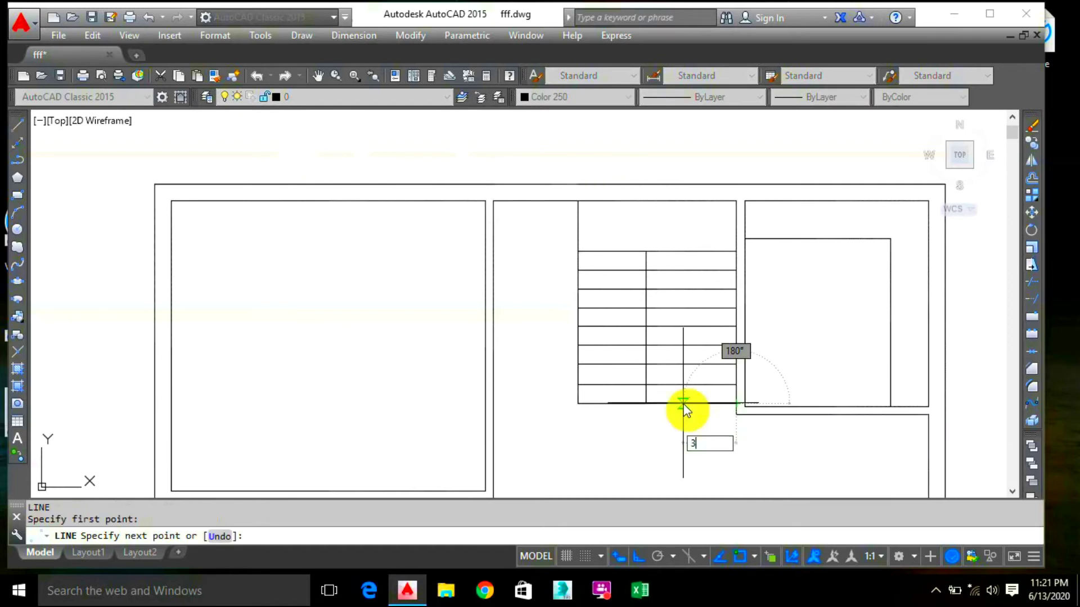
key("Return")
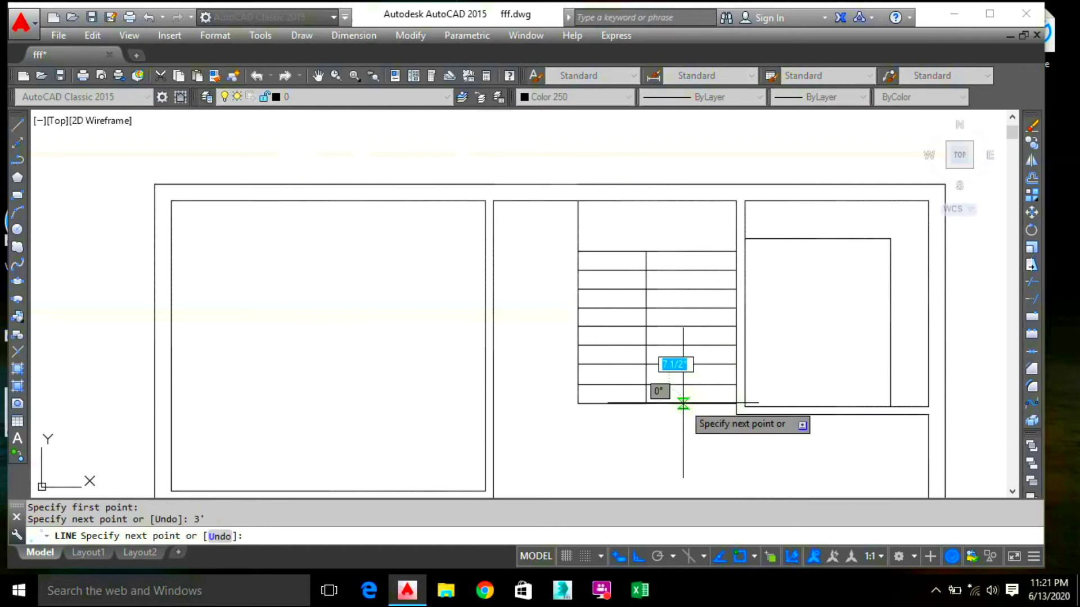
left_click(669, 251)
key("Escape")
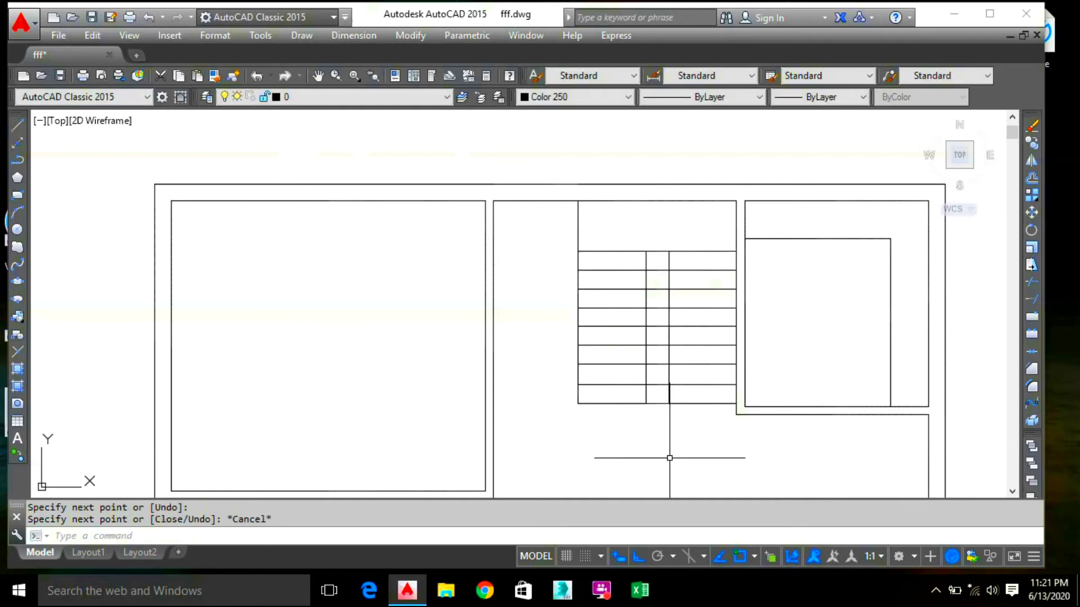
Trim all tread lines between the two central vertical lines to separate the stair flights
type("tr")
key("Return")
key("Return")
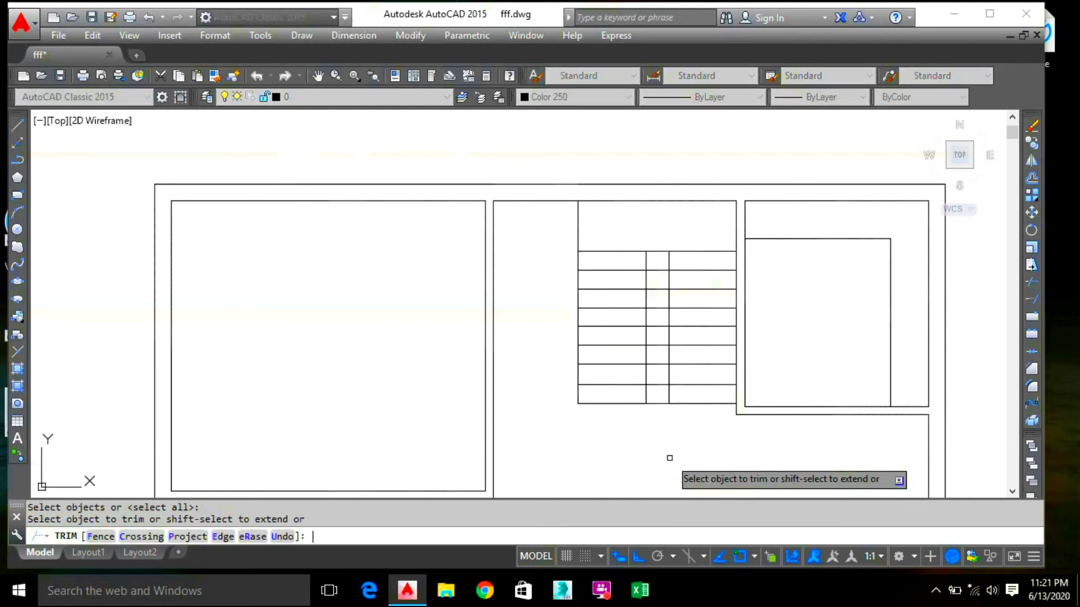
left_click(660, 412)
left_click(658, 255)
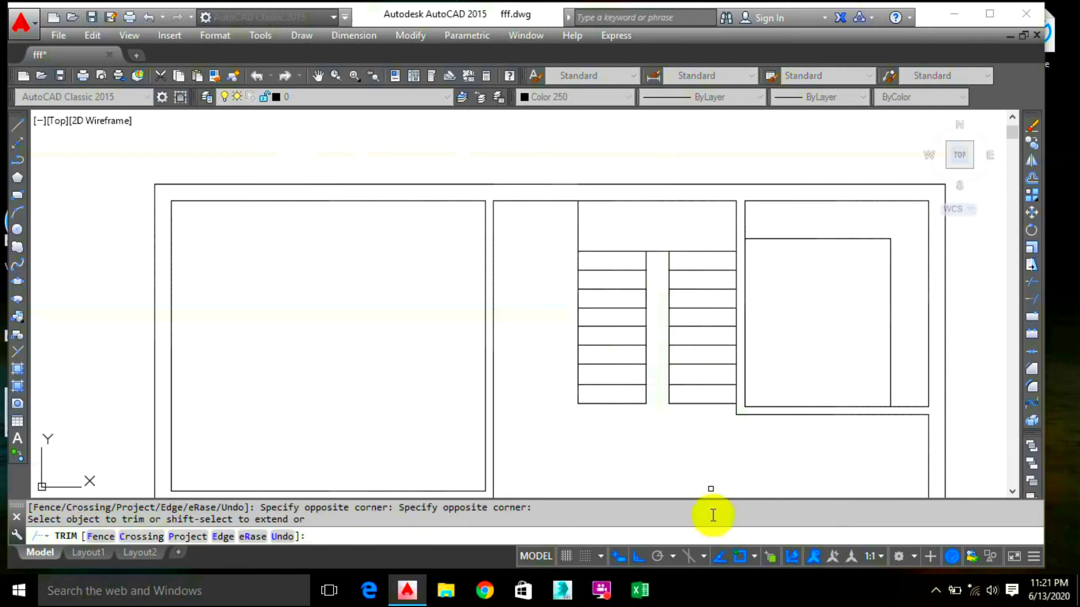
key("Escape")
Draw a 6' by 6' room outline inside the boundary's top-left corner, starting on the inner boundary face
scroll(682, 445, "down", 1)
middle_click_drag(682, 441, 585, 338)
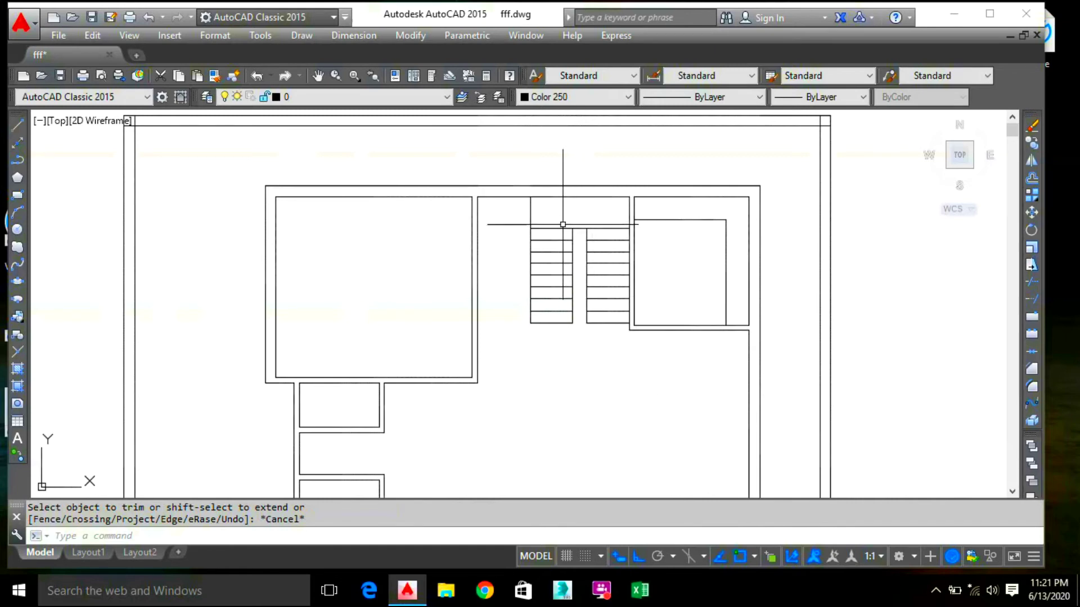
middle_click_drag(595, 362, 587, 309)
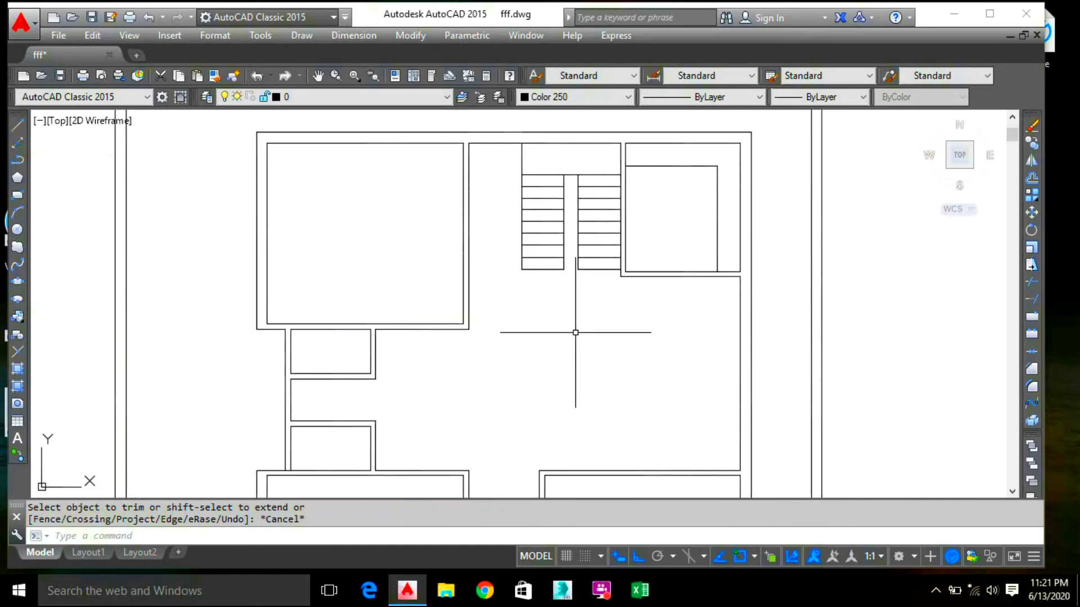
scroll(571, 330, "down", 4)
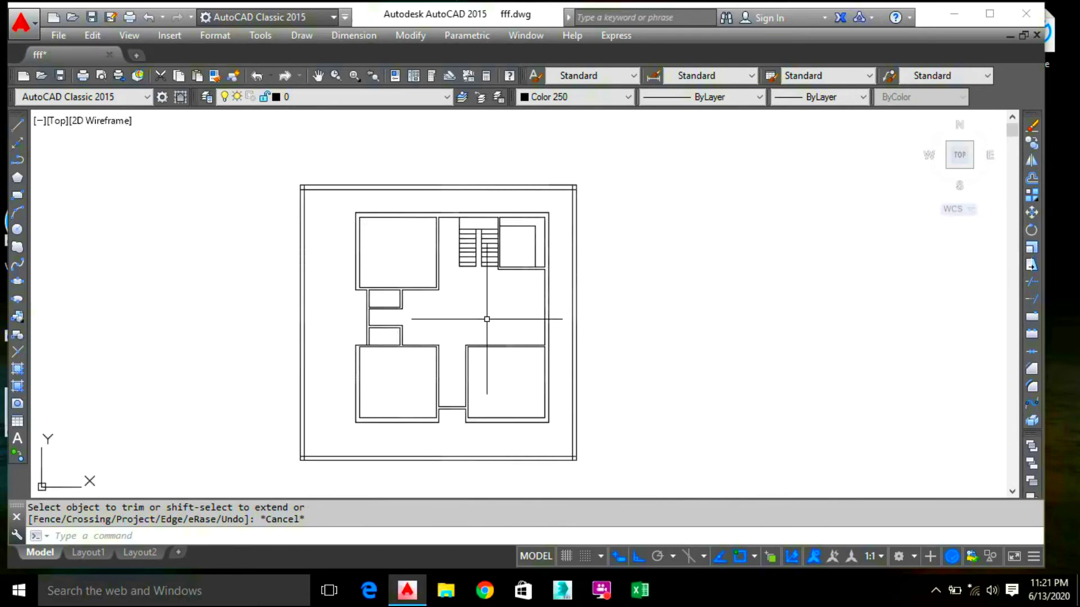
scroll(380, 346, "up", 9)
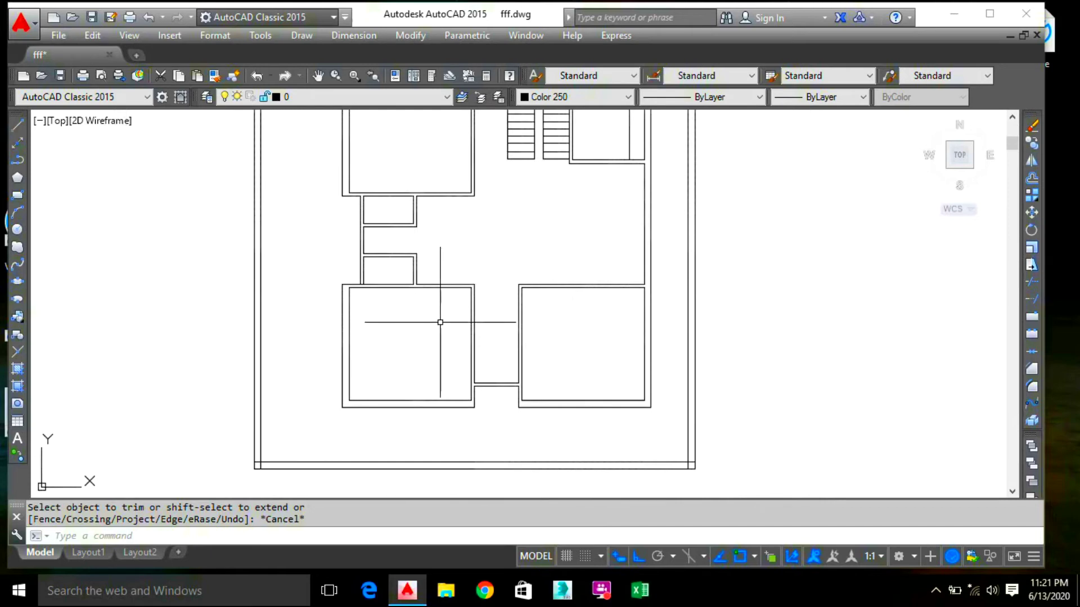
type("L")
key("Return")
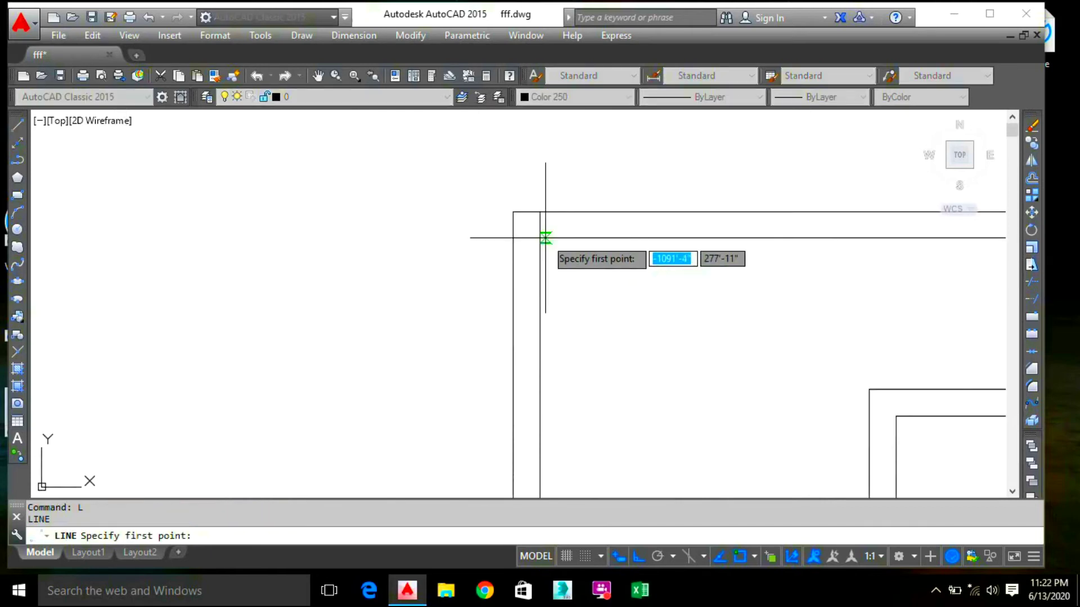
left_click(540, 212)
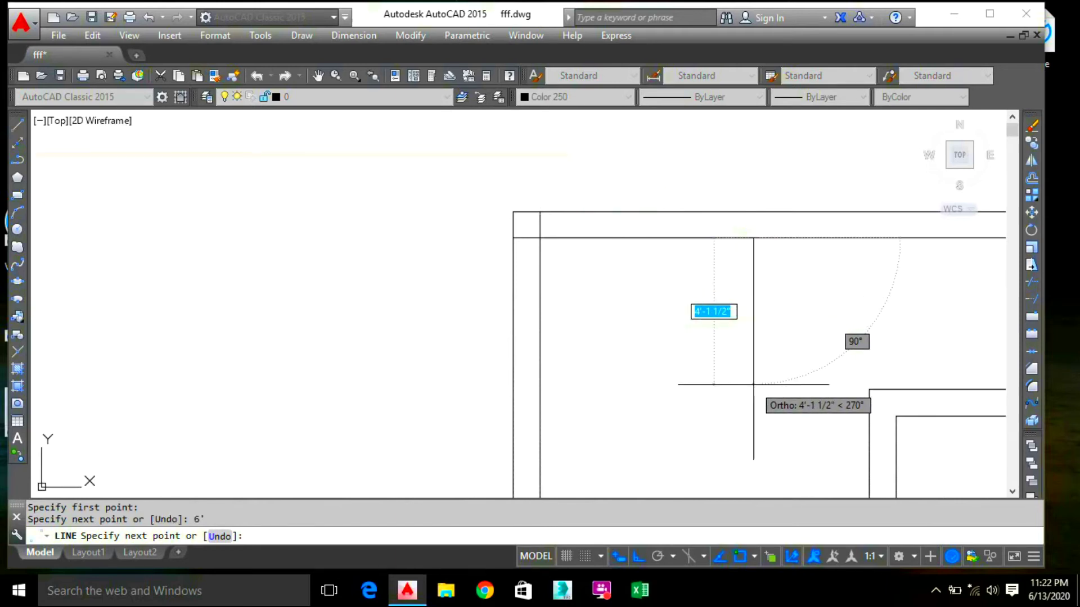
type("6'")
key("Return")
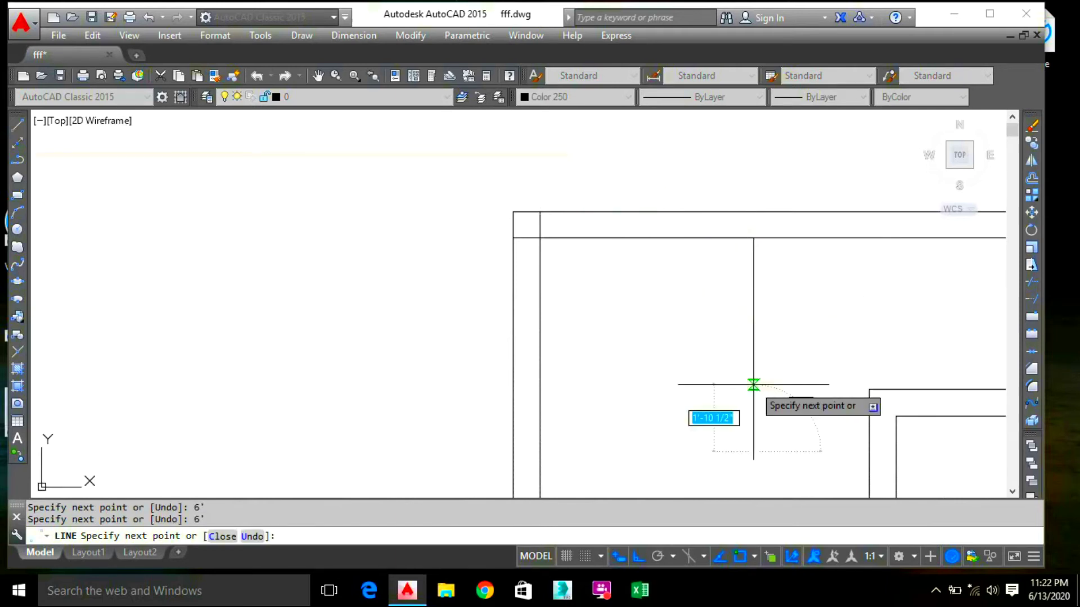
scroll(618, 403, "down", 2)
key("Escape")
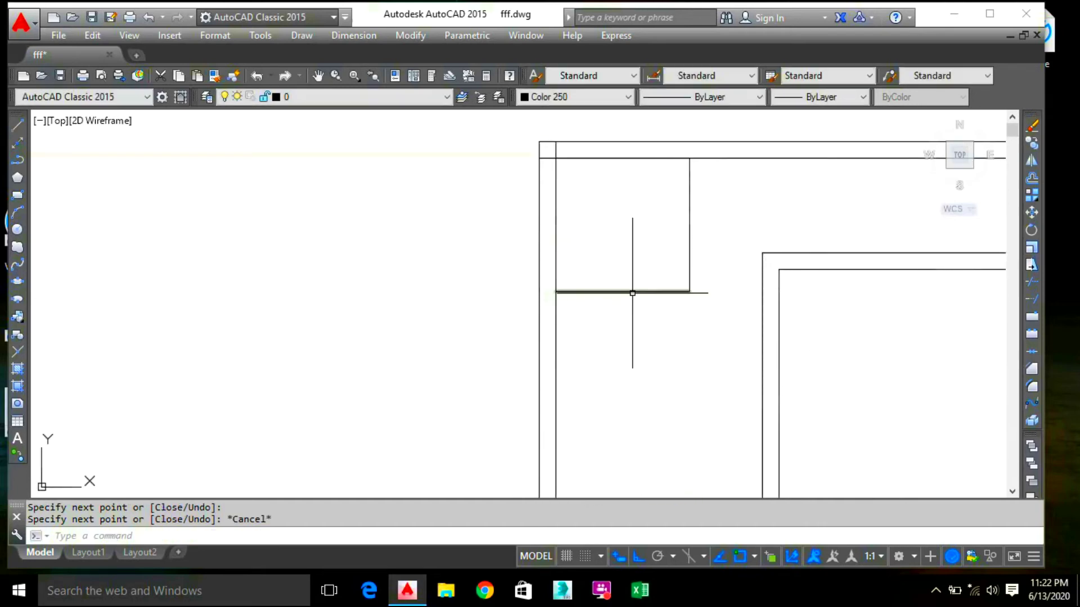
Offset the corner room's bottom and right lines 4.5" inward
key("Return")
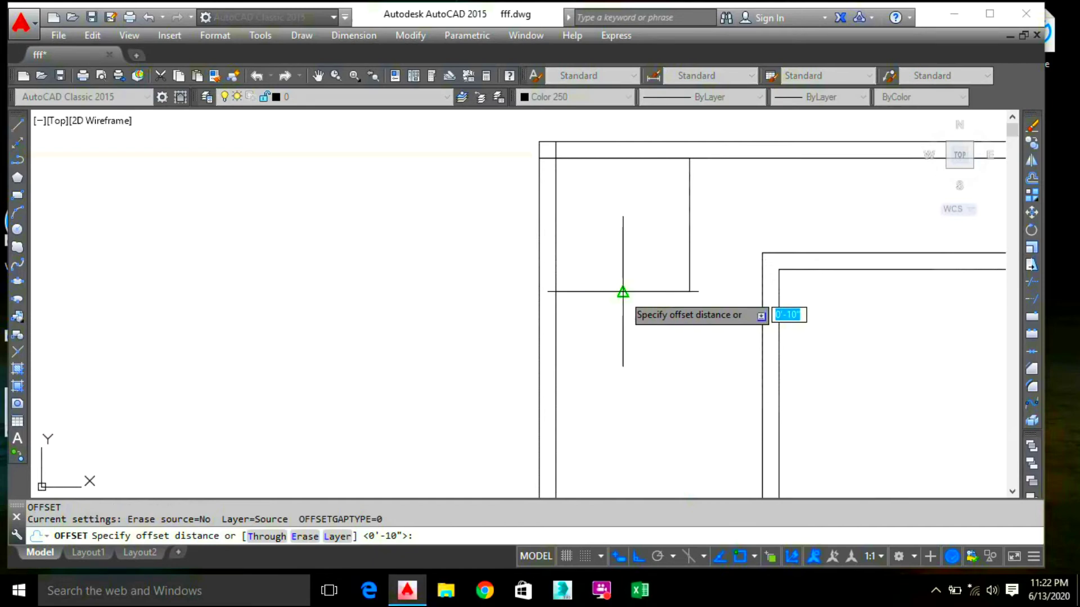
left_click(622, 291)
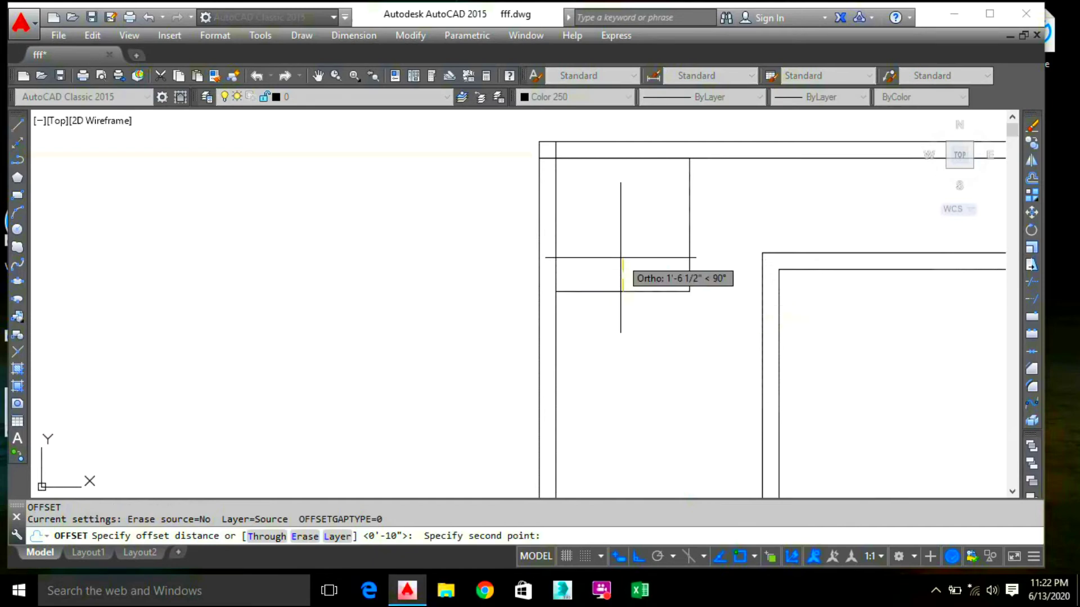
type("4.5\"")
key("Return")
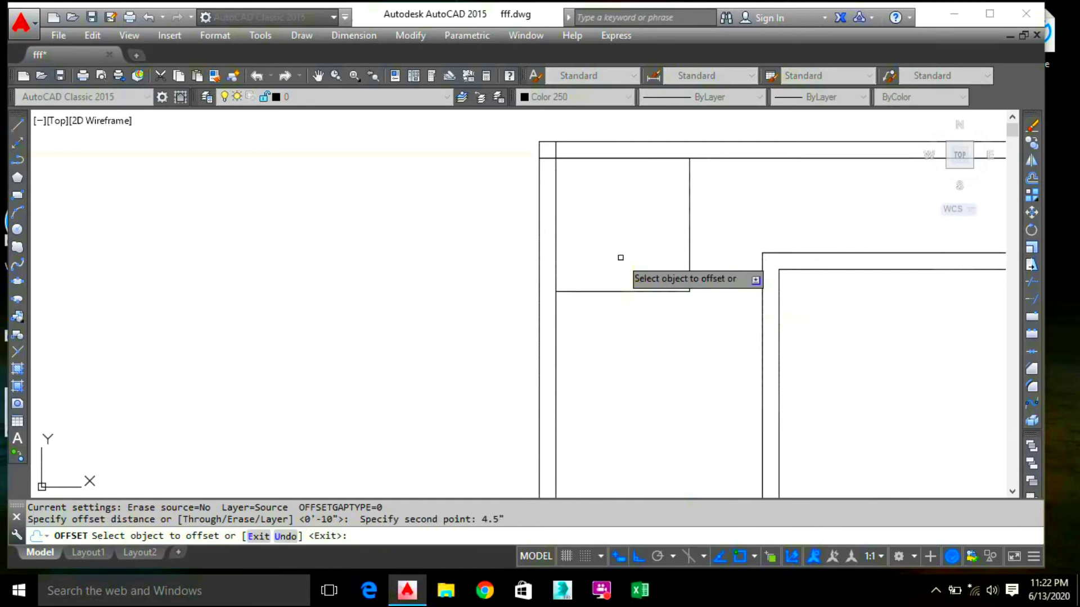
left_click(627, 290)
left_click(653, 264)
left_click(689, 247)
left_click(618, 270)
key("Escape")
Trim the overlapping wall lines where the small corner room meets the boundary wall
type("tr")
key("Return")
key("Return")
scroll(555, 166, "up", 2)
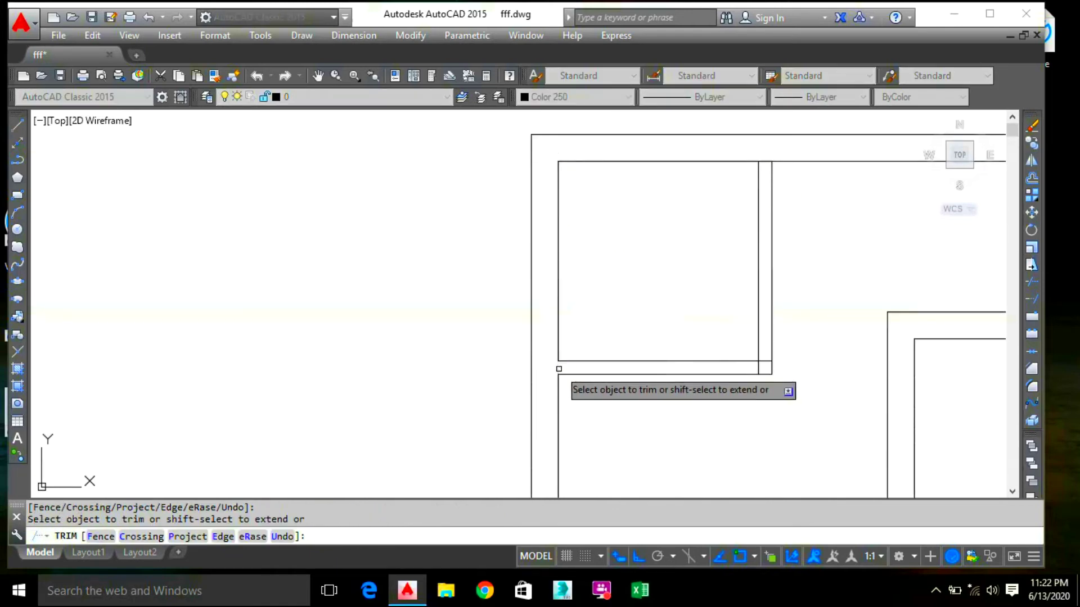
Trim the crossing wall lines at the boundary's two bottom corners
scroll(810, 348, "down", 6)
middle_click_drag(813, 381, 666, 273)
middle_click_drag(616, 444, 489, 189)
scroll(464, 355, "up", 10)
left_click(555, 400)
left_click(498, 327)
scroll(489, 325, "down", 6)
middle_click_drag(422, 312, 130, 295)
scroll(129, 298, "down", 2)
middle_click_drag(900, 332, 410, 357)
scroll(466, 349, "up", 6)
scroll(302, 245, "down", 2)
Trim the crossing wall lines at the boundary's top-right corner and end the trimming
scroll(302, 246, "down", 4)
middle_click_drag(277, 168, 420, 452)
middle_click_drag(445, 163, 463, 471)
scroll(489, 259, "up", 5)
left_click(492, 285)
left_click(469, 260)
scroll(563, 281, "down", 6)
middle_click_drag(577, 309, 843, 177)
mouse_move(621, 330)
middle_mouse_down()
mouse_move(563, 223)
mouse_move(485, 250)
middle_mouse_up()
middle_click_drag(579, 234, 549, 309)
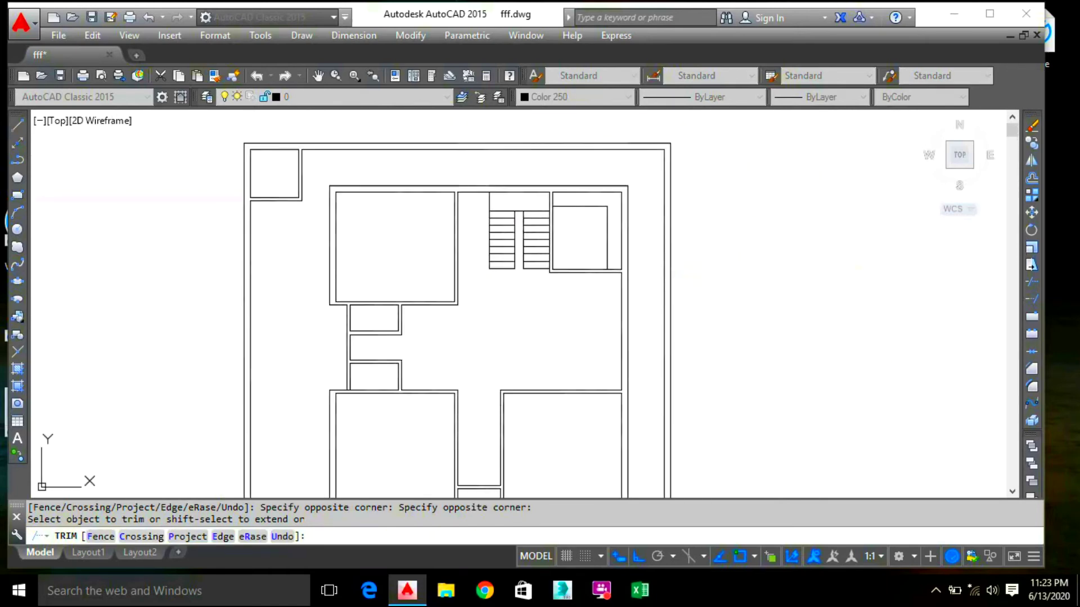
scroll(340, 250, "down", 2)
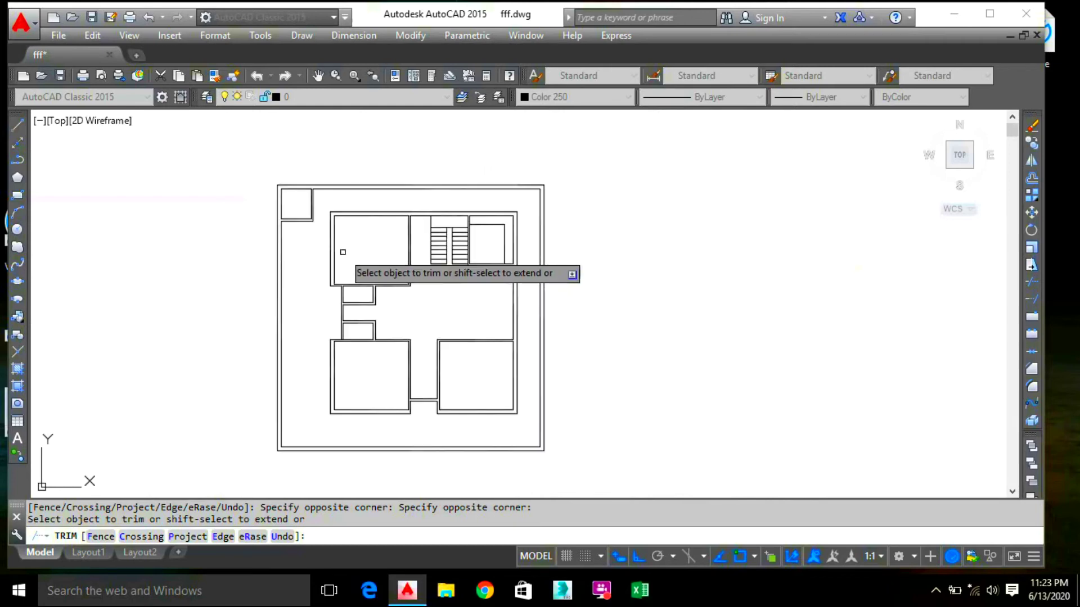
scroll(340, 249, "up", 2)
middle_click_drag(359, 346, 230, 201)
key("Escape")
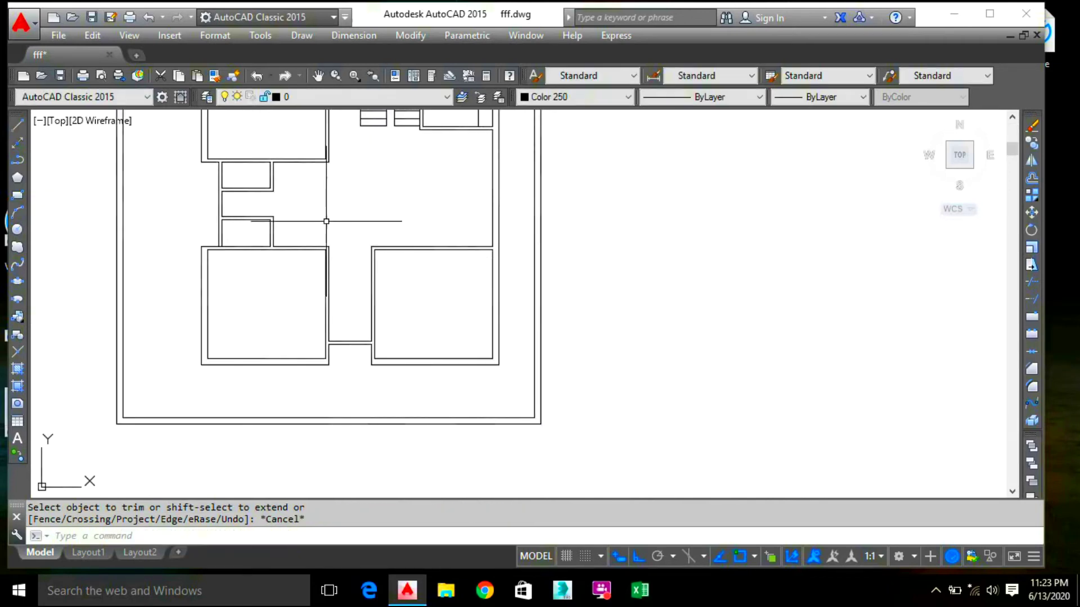
From the lower-left room's top-right inner corner, draw lines 3.5' left, up across the wall, 3' right and back down to outline a door opening
type("L")
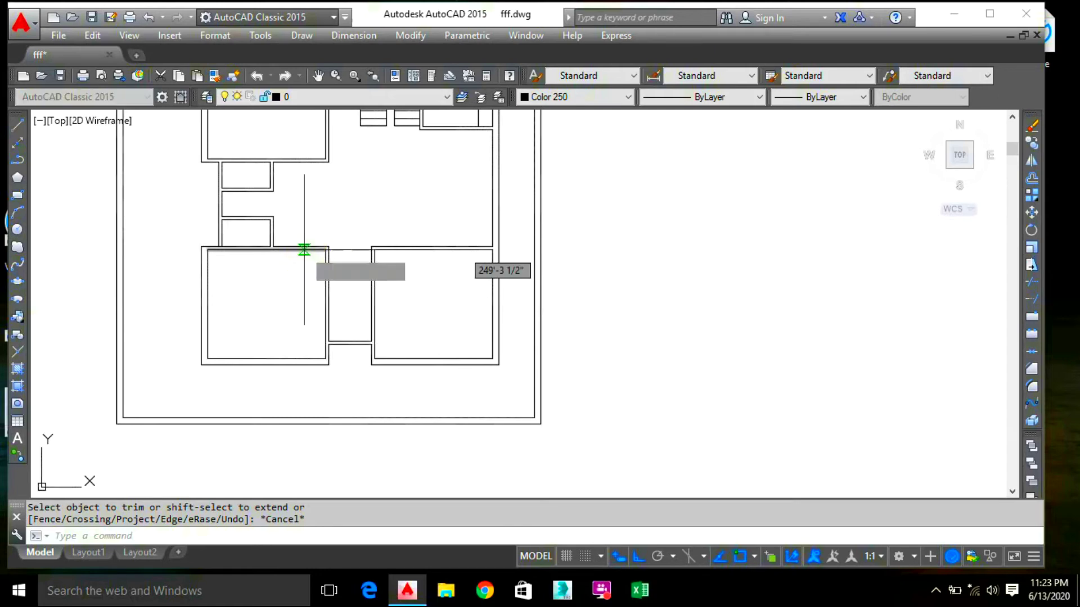
key("Return")
scroll(347, 241, "up", 5)
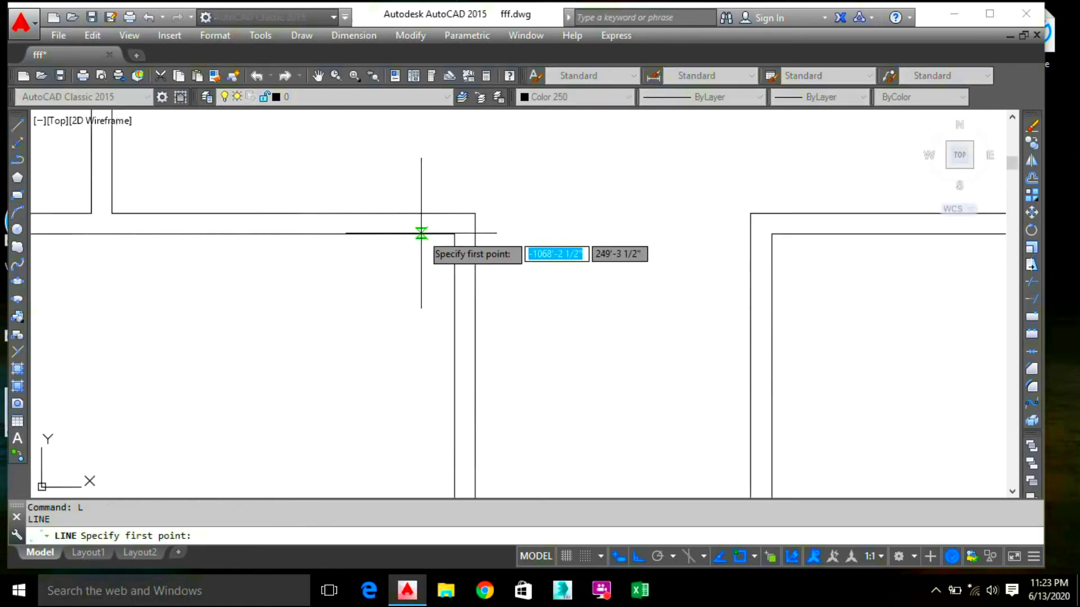
left_click(452, 233)
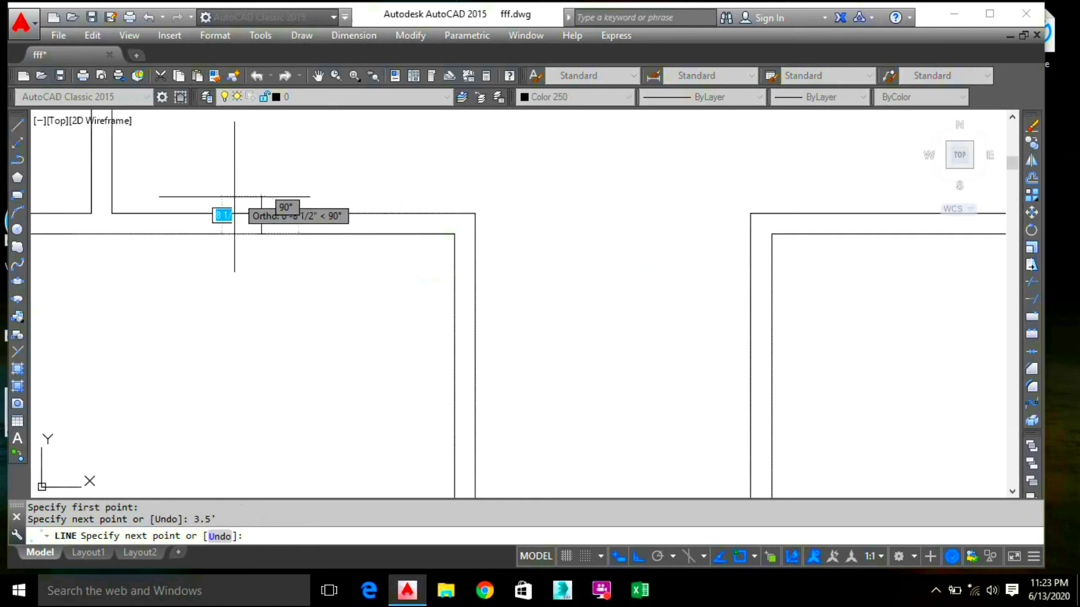
left_click(261, 213)
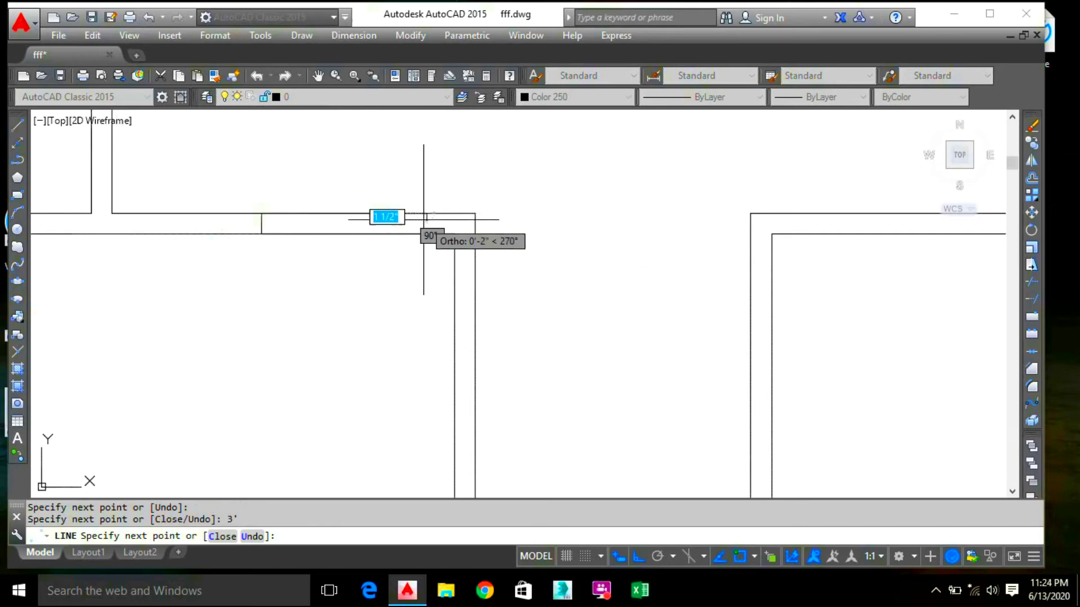
left_click(427, 233)
key("Escape")
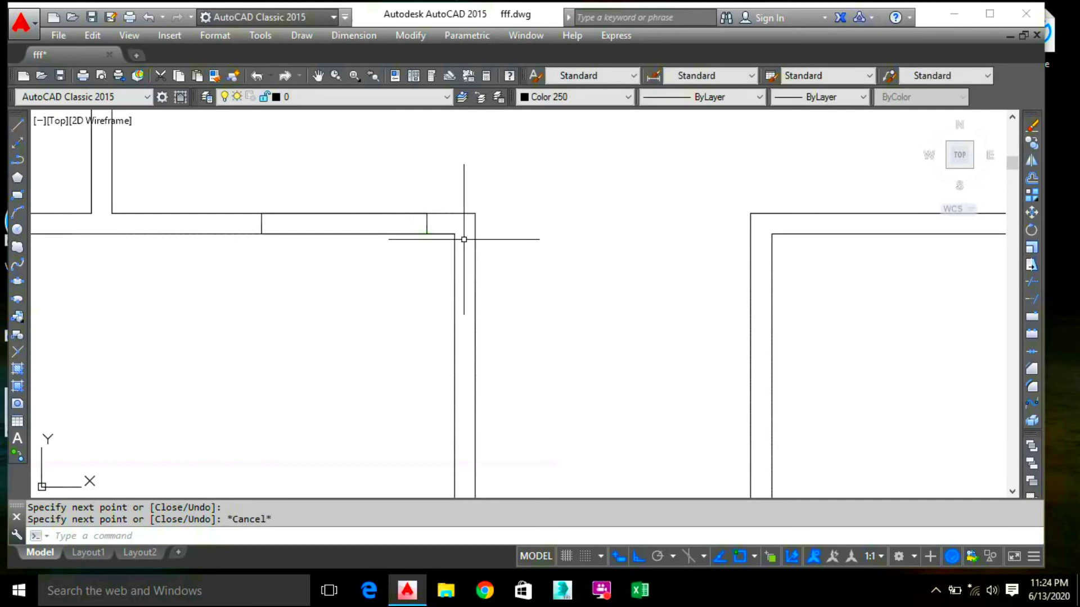
Shorten the line along the inner wall face so it ends at the door opening's right jamb
left_click(455, 233)
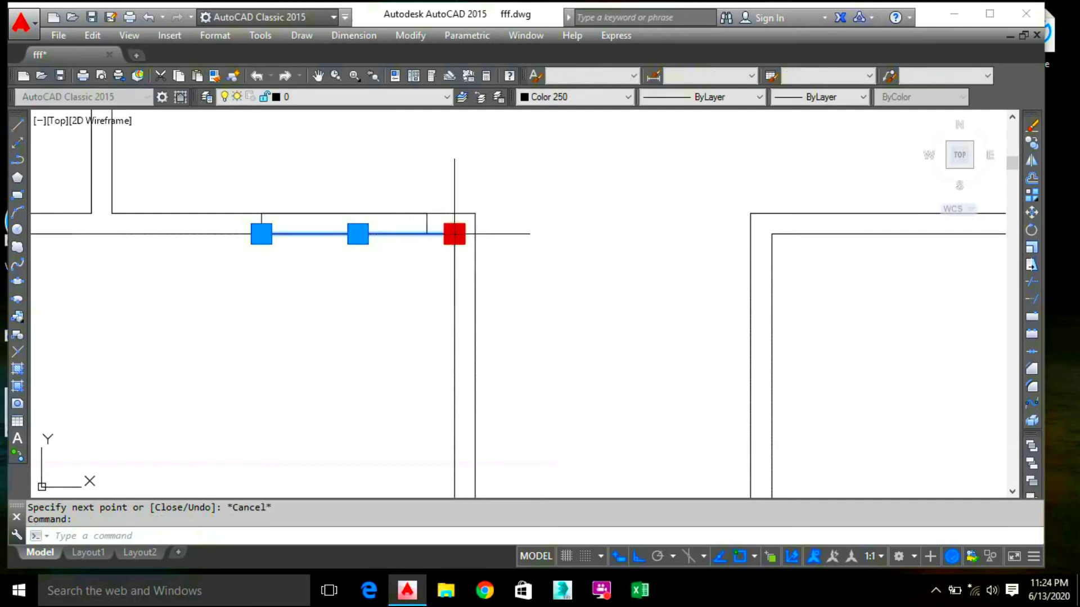
left_click(455, 233)
left_click(426, 233)
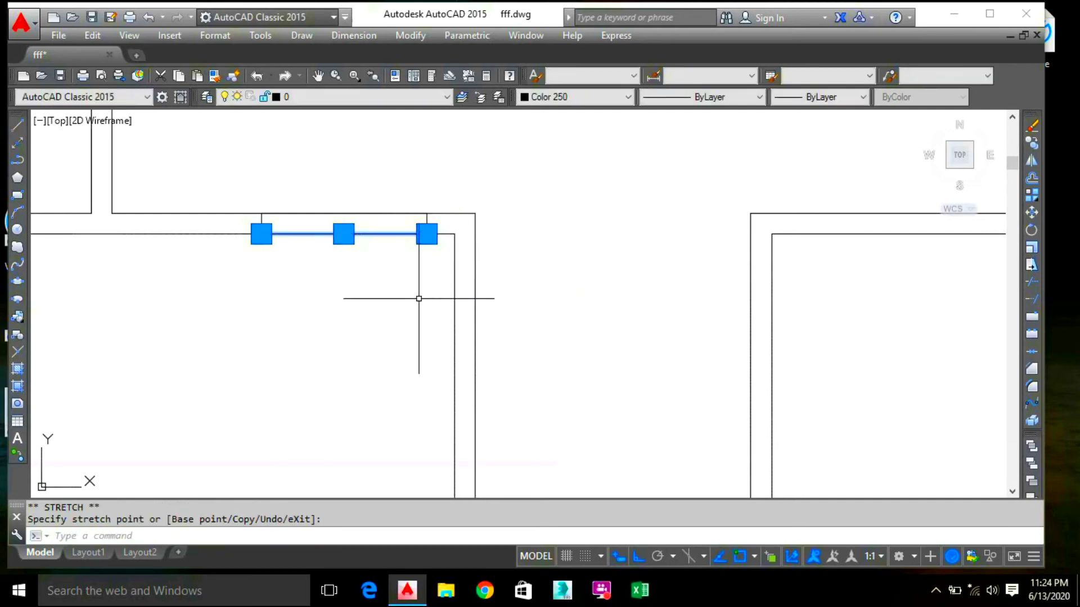
left_click(417, 299)
left_click(378, 277)
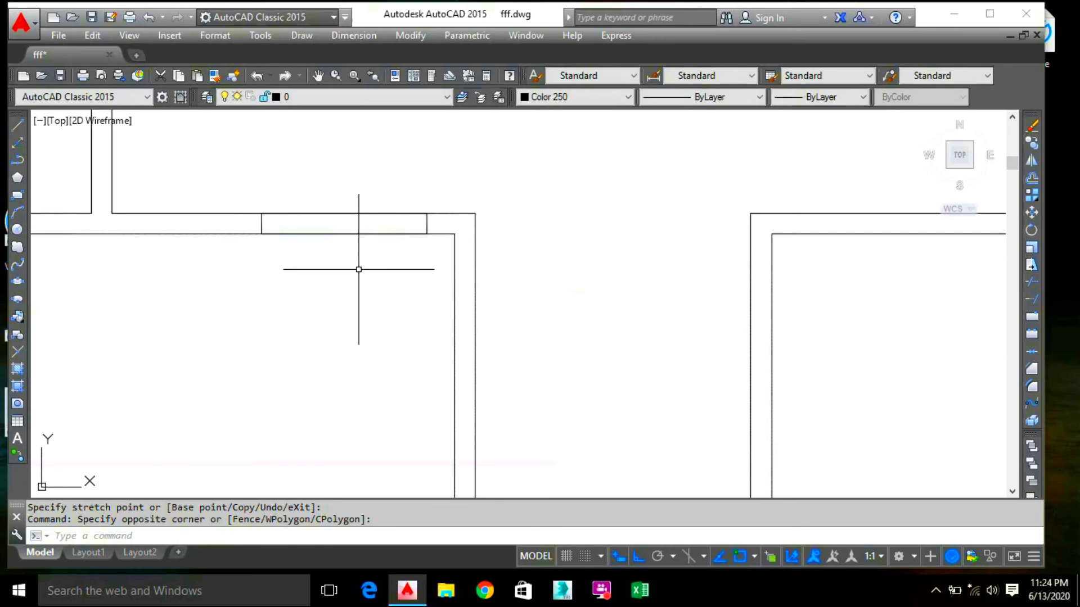
Trim the wall lines between the two door jambs and erase the leftover segments to open the doorway
type("tr")
key("Return")
key("Return")
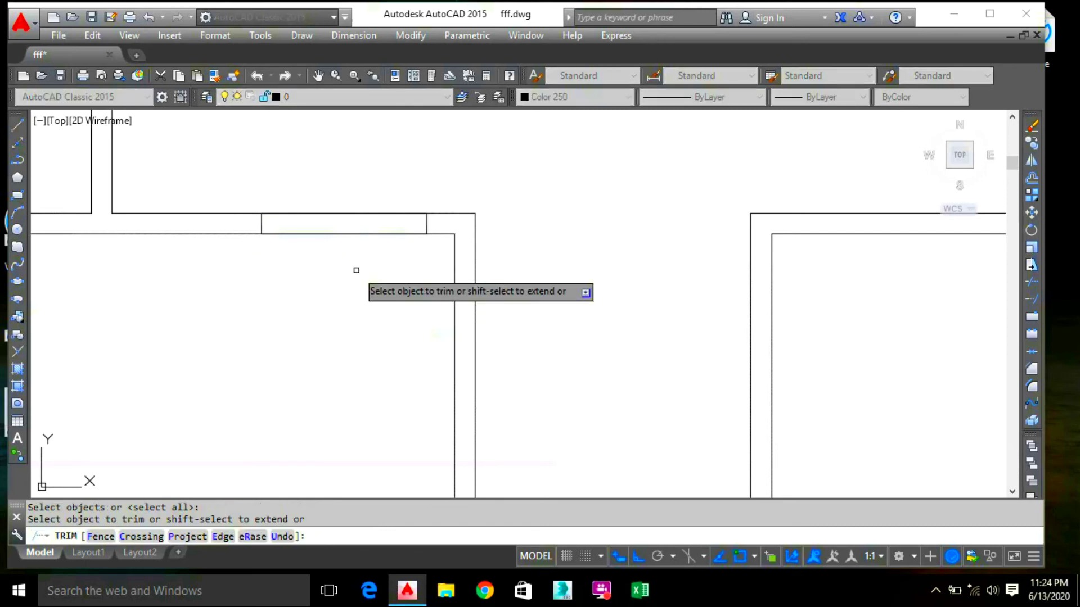
left_click(356, 271)
left_click(333, 181)
left_click(338, 234)
key("Escape")
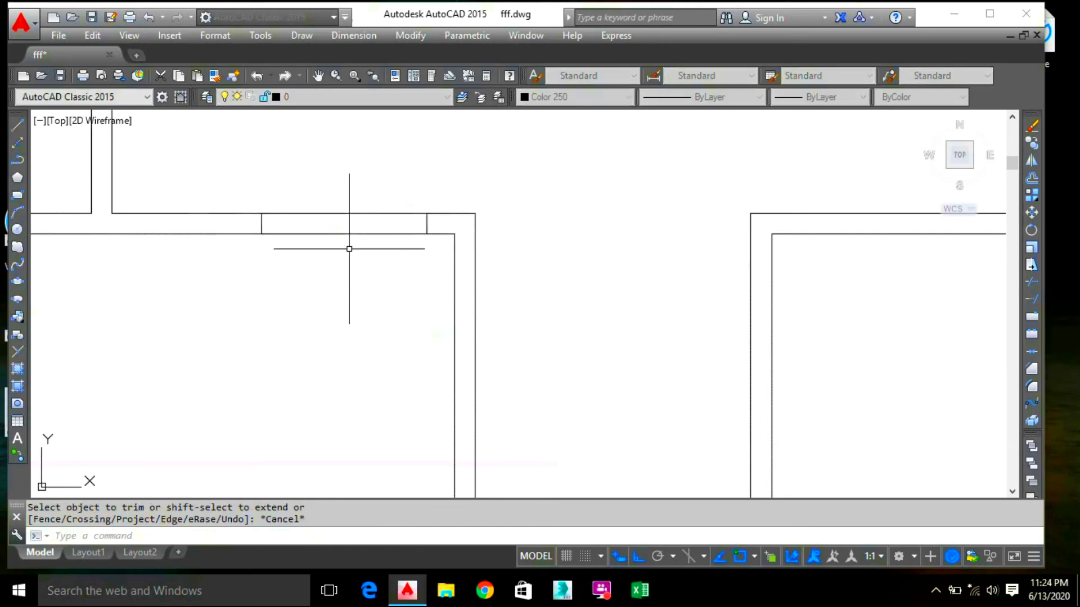
left_click(349, 248)
left_click(328, 222)
key("Delete")
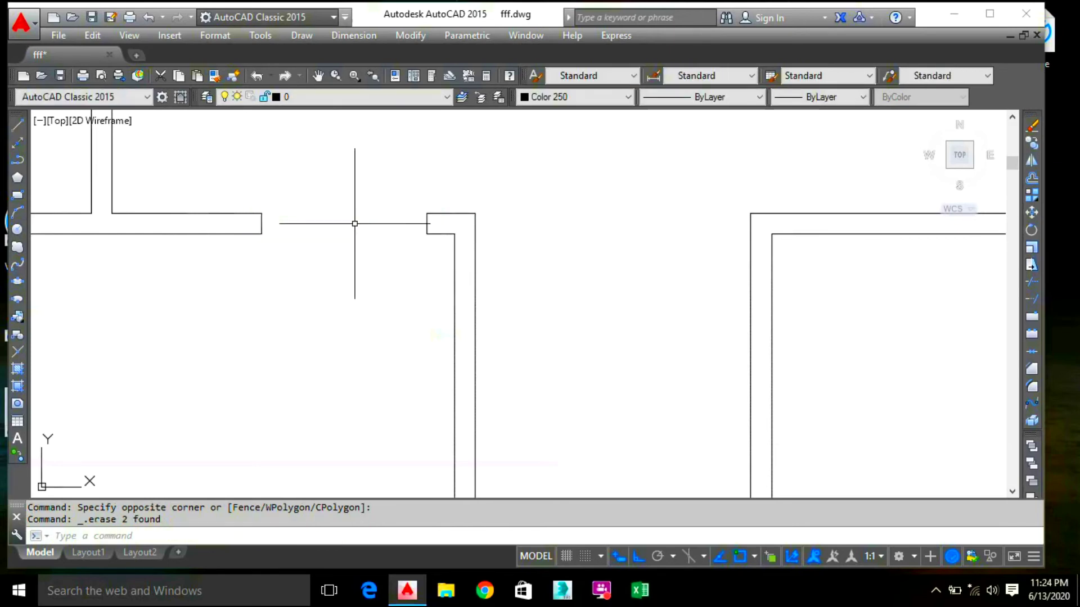
Copy the two door jamb lines from the left jamb's lower end about 9'-10" right onto the lower-right room's top wall
scroll(355, 250, "down", 5)
scroll(356, 262, "up", 5)
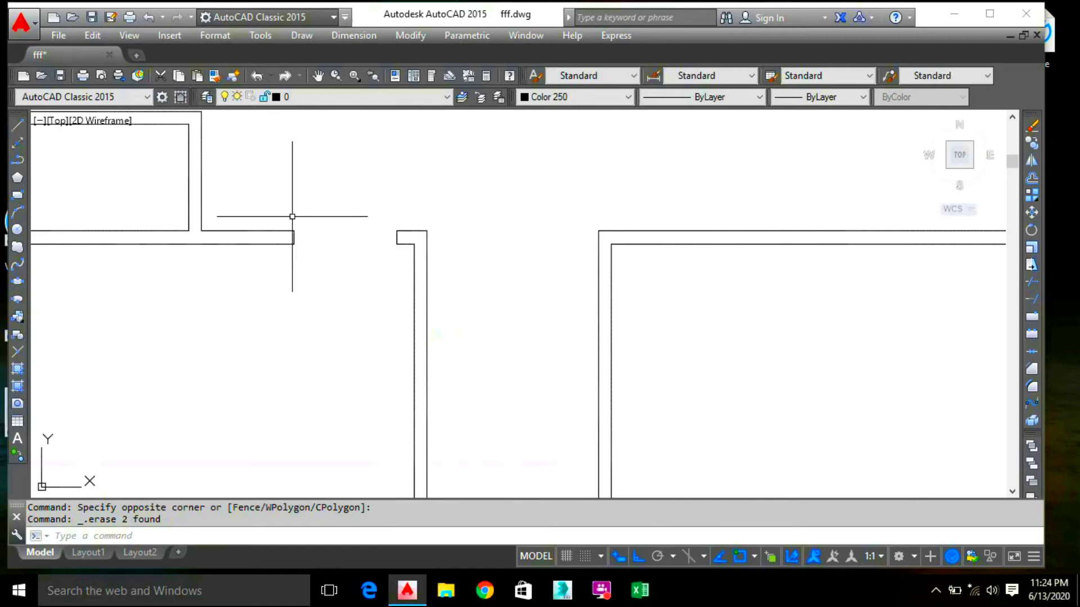
middle_click_drag(298, 313, 185, 349)
middle_click_drag(229, 290, 338, 301)
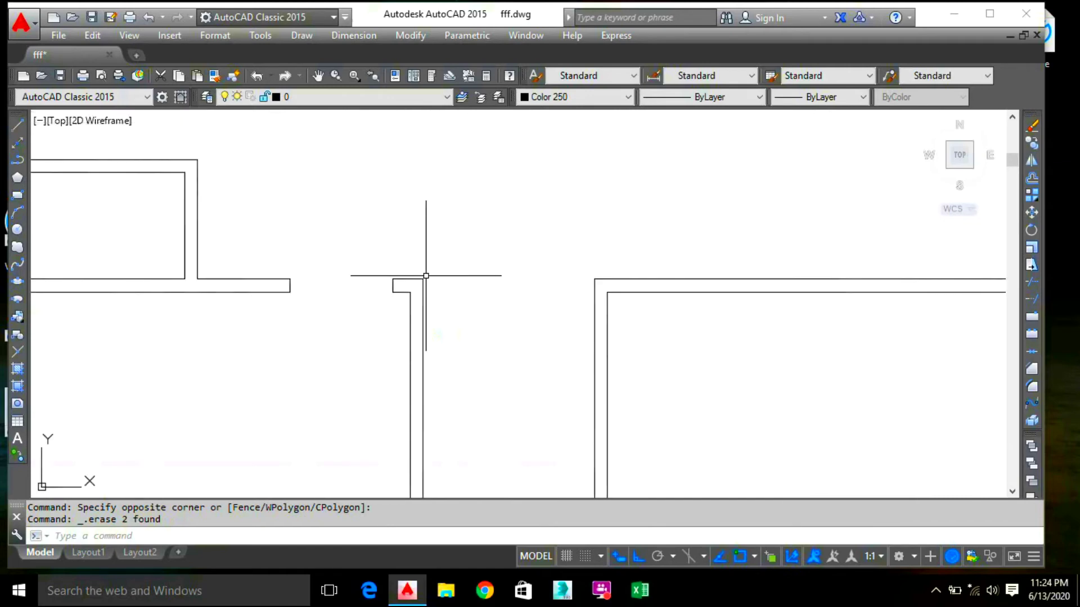
scroll(299, 295, "up", 5)
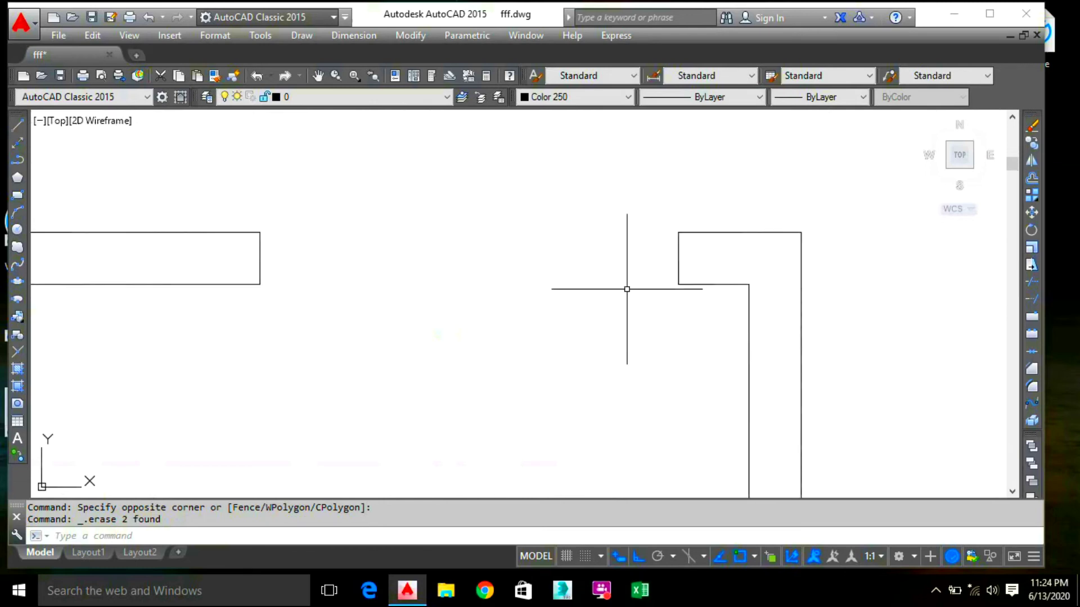
left_click(701, 265)
left_click(217, 250)
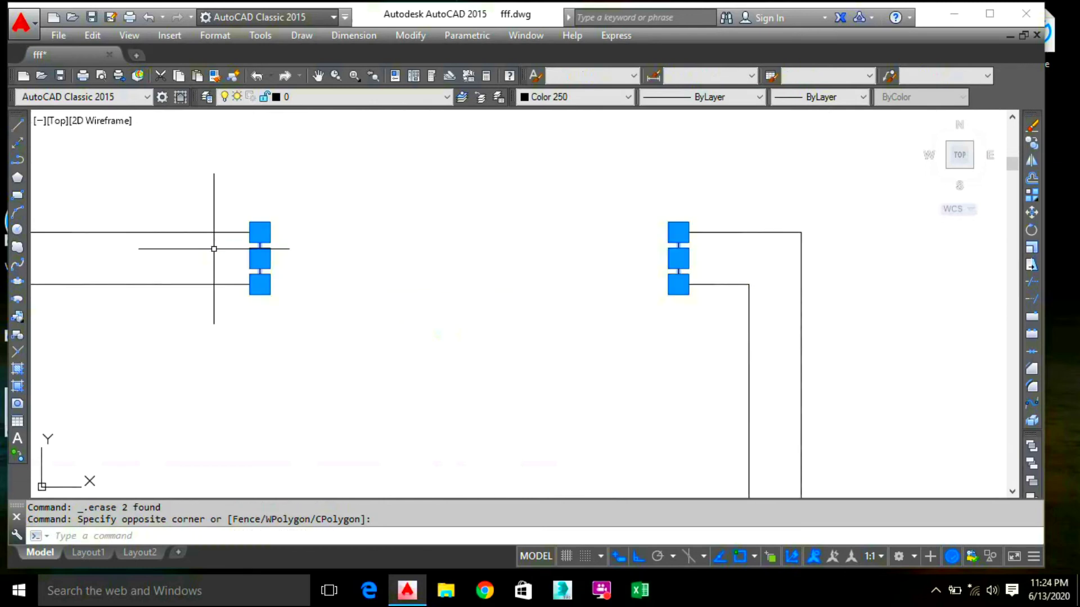
right_click(385, 269)
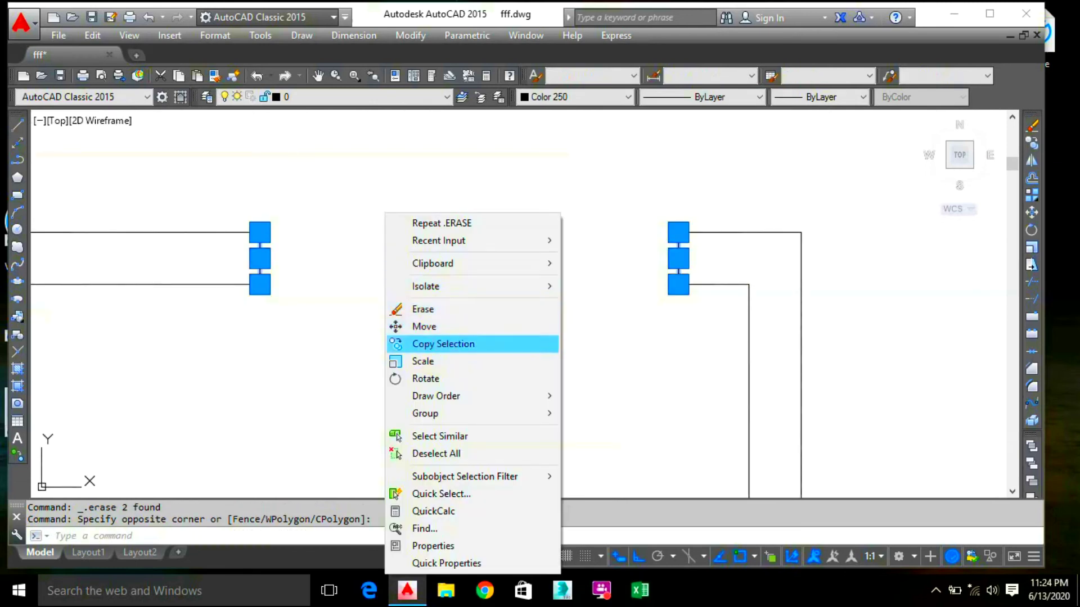
left_click(425, 344)
left_click(260, 284)
scroll(518, 284, "down", 3)
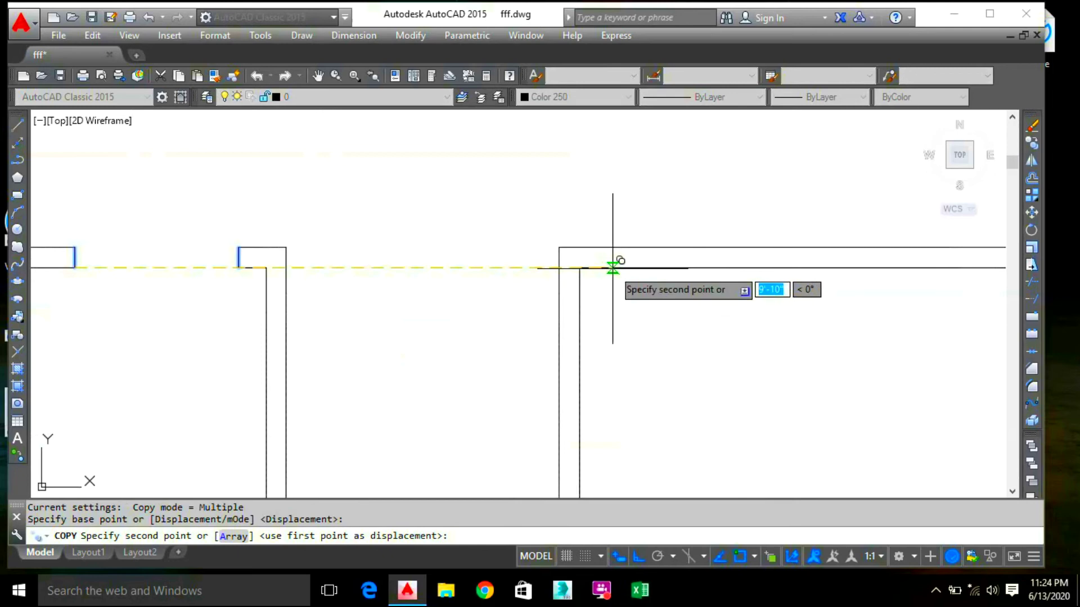
left_click(614, 268)
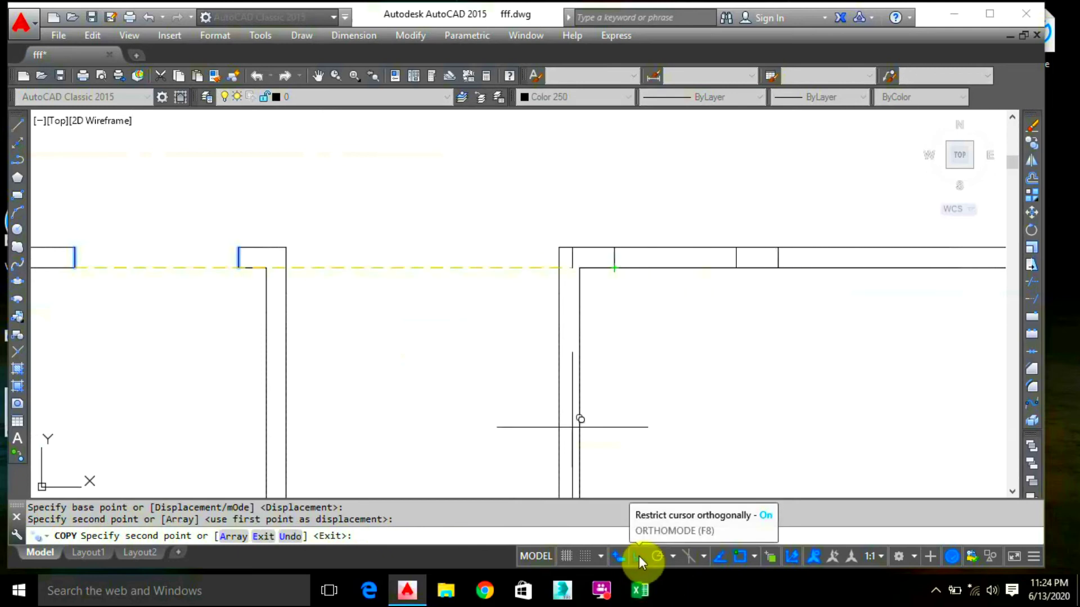
With ortho off, copy the door jamb lines about 10'-4 1/2" straight up onto the upper-left room's bottom wall and onto the upper-right room's bottom wall
left_click(636, 555)
scroll(492, 258, "down", 4)
scroll(492, 257, "down", 6)
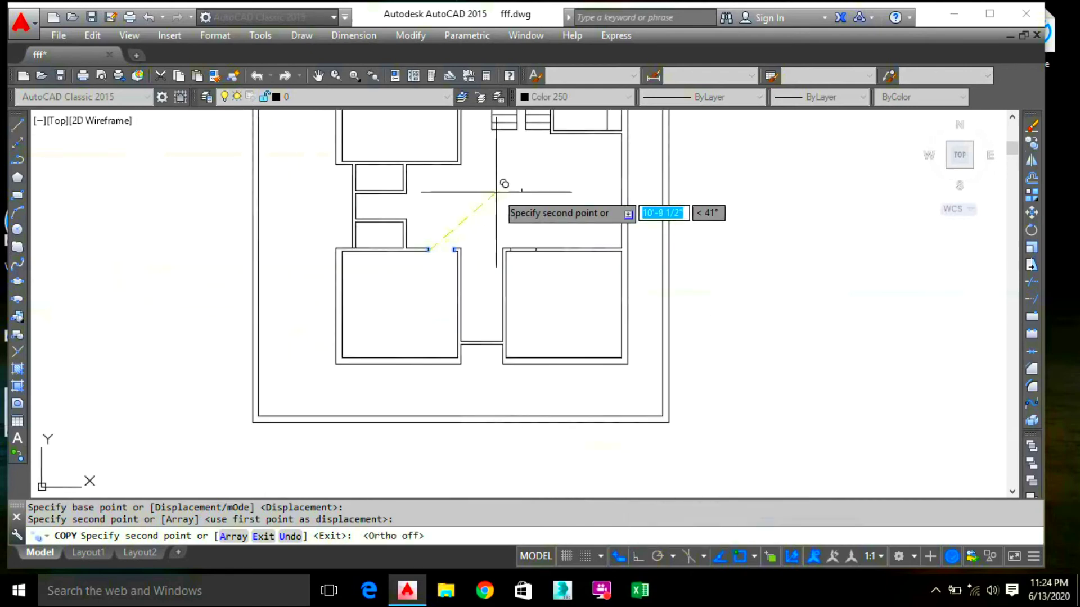
scroll(471, 284, "up", 2)
scroll(405, 269, "up", 4)
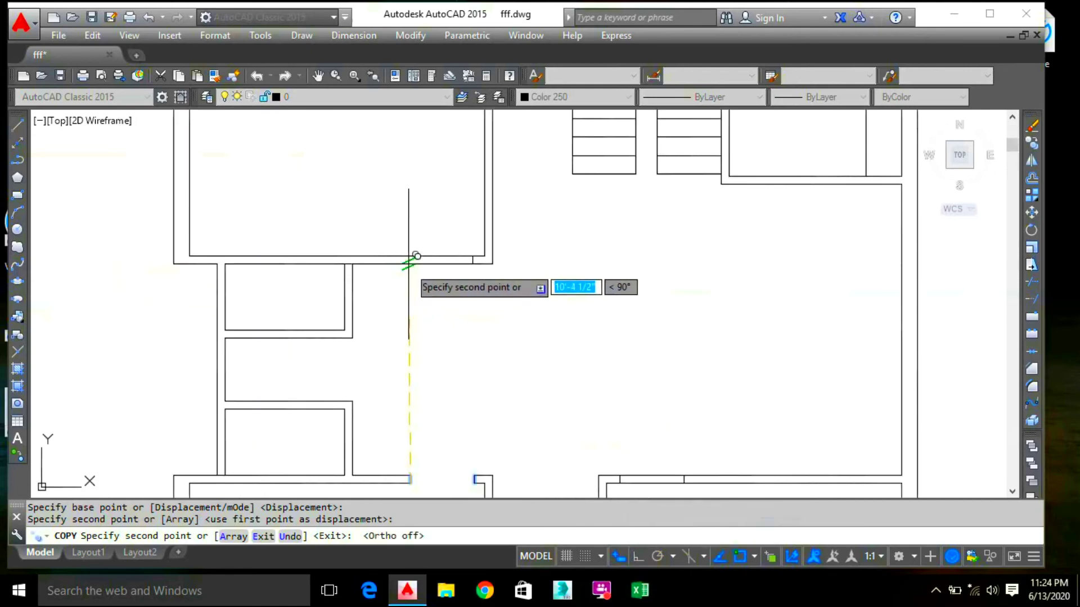
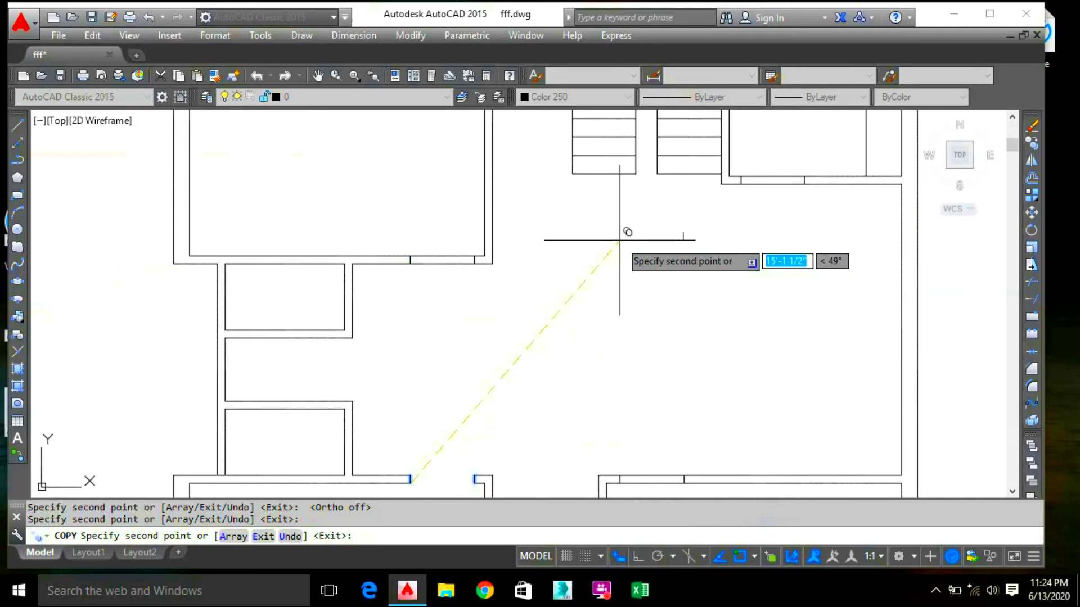
Copy the jamb lines onto the house's top wall, between the upper-left room and the staircase
scroll(622, 234, "down", 2)
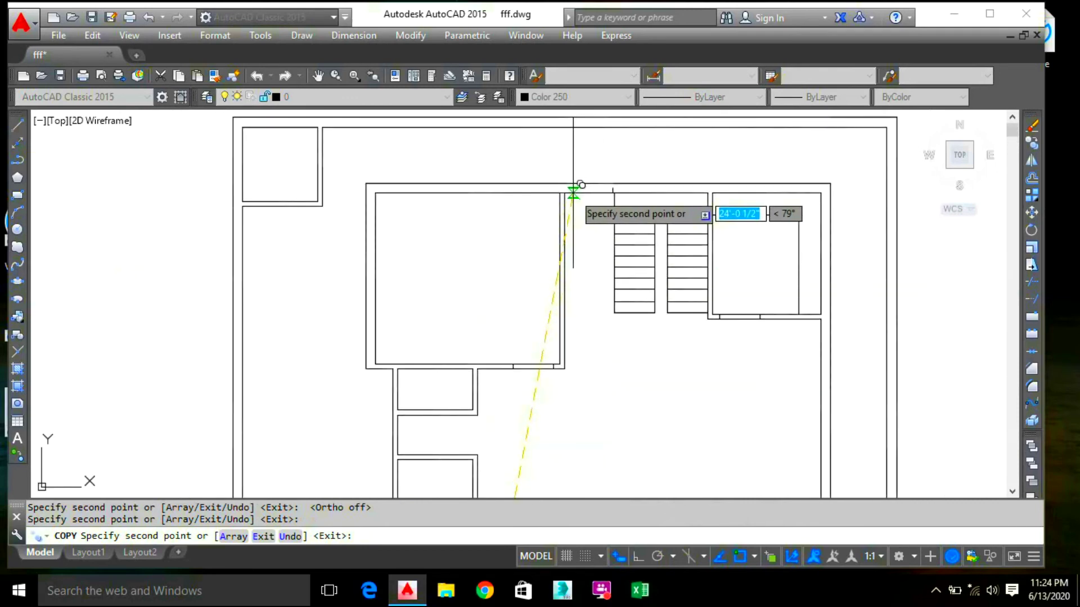
scroll(569, 191, "up", 3)
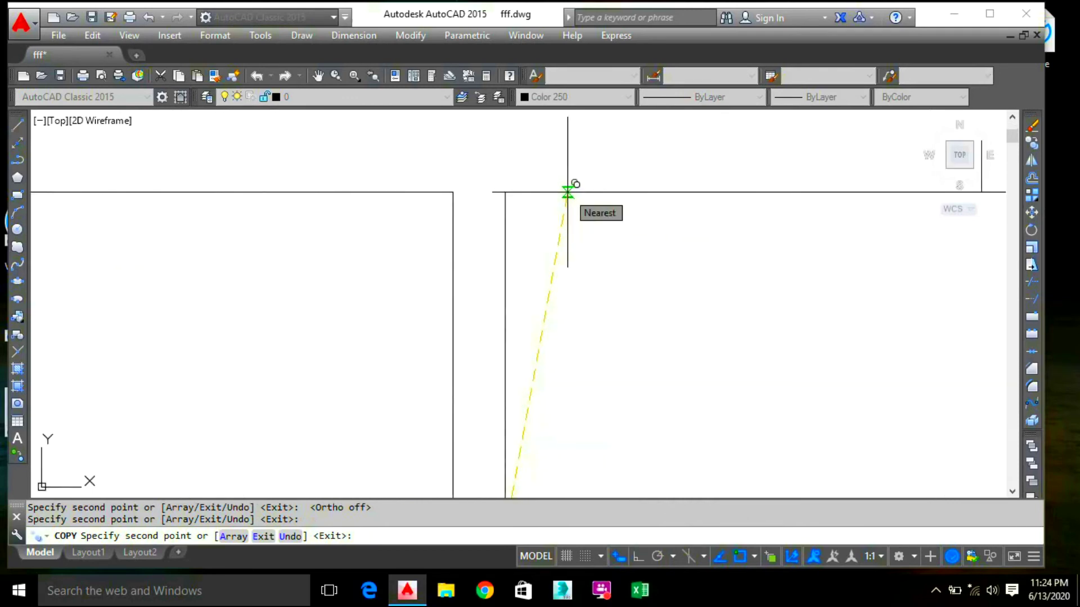
scroll(597, 326, "down", 2)
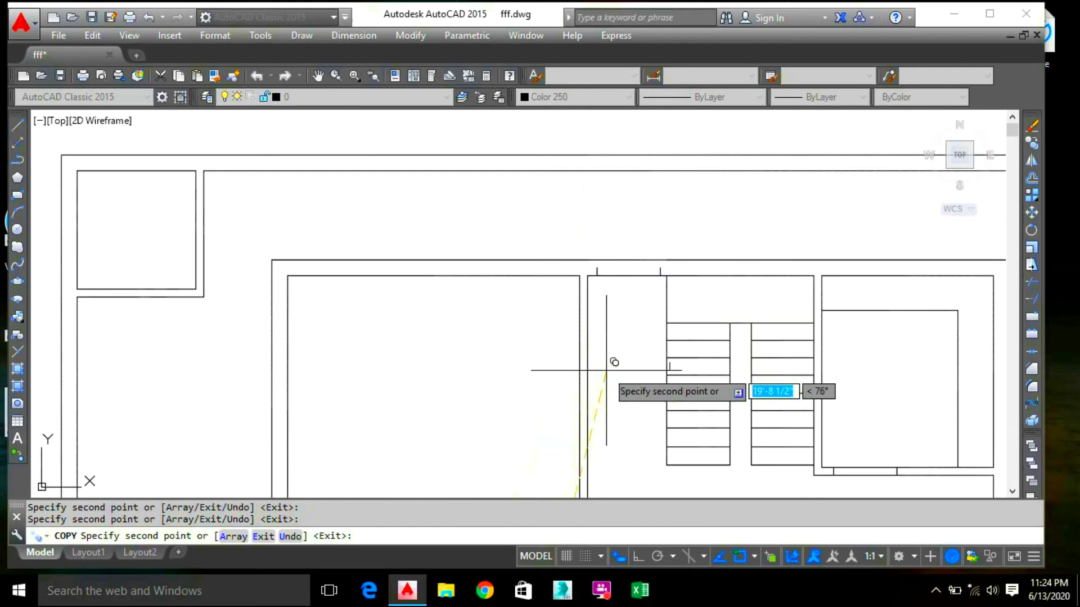
Copy the jamb lines about 12'-3 1/2" at 294° onto the short entrance wall between the two lower rooms and finish copying
scroll(609, 363, "up", 3)
middle_click_drag(356, 390, 342, 266)
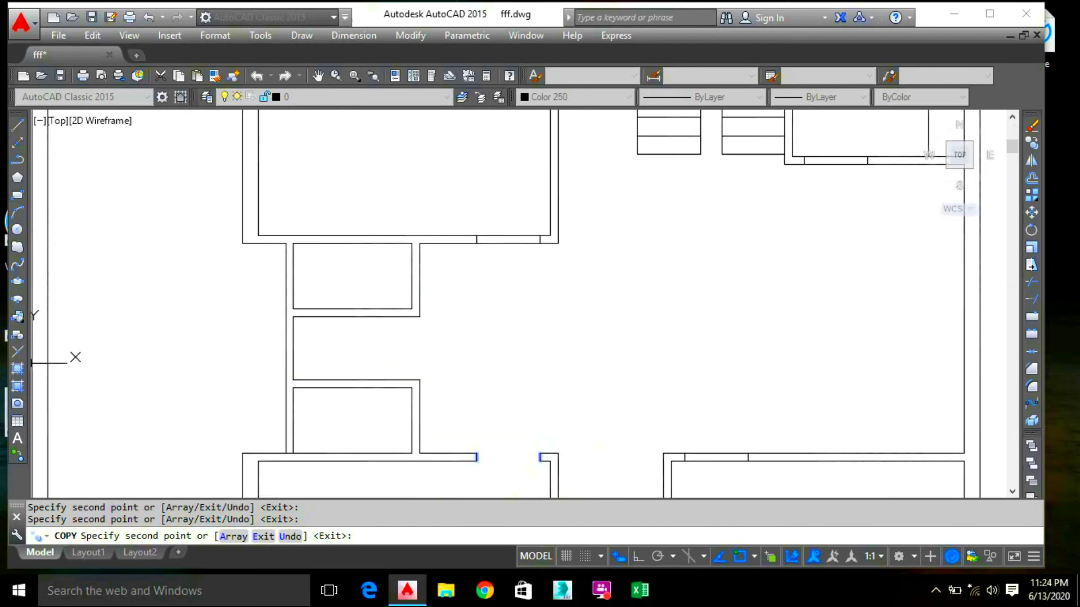
scroll(512, 370, "down", 3)
scroll(526, 360, "up", 3)
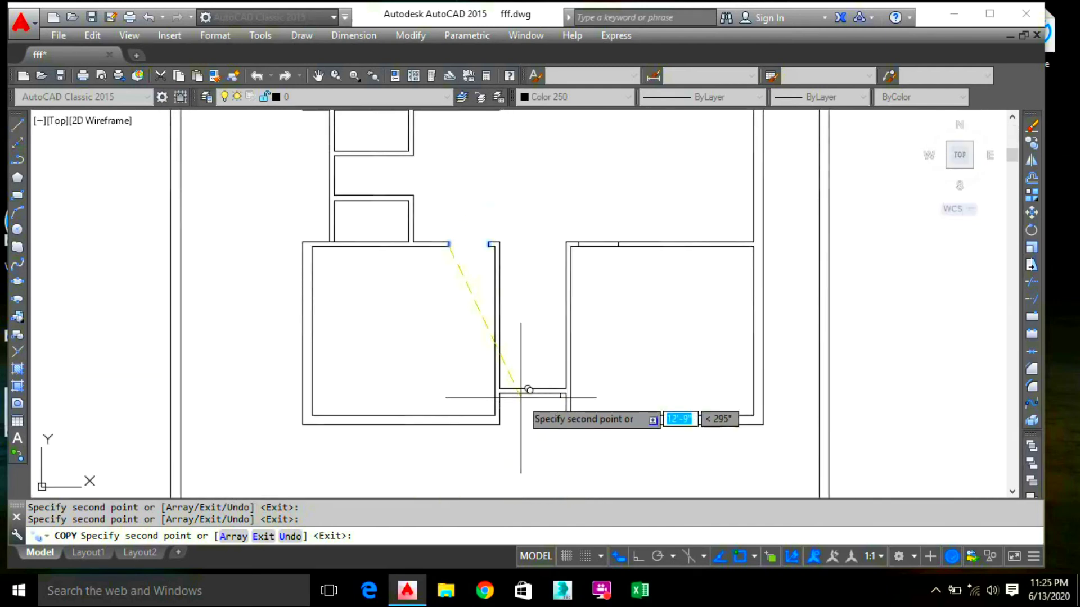
scroll(517, 397, "up", 2)
scroll(516, 397, "up", 2)
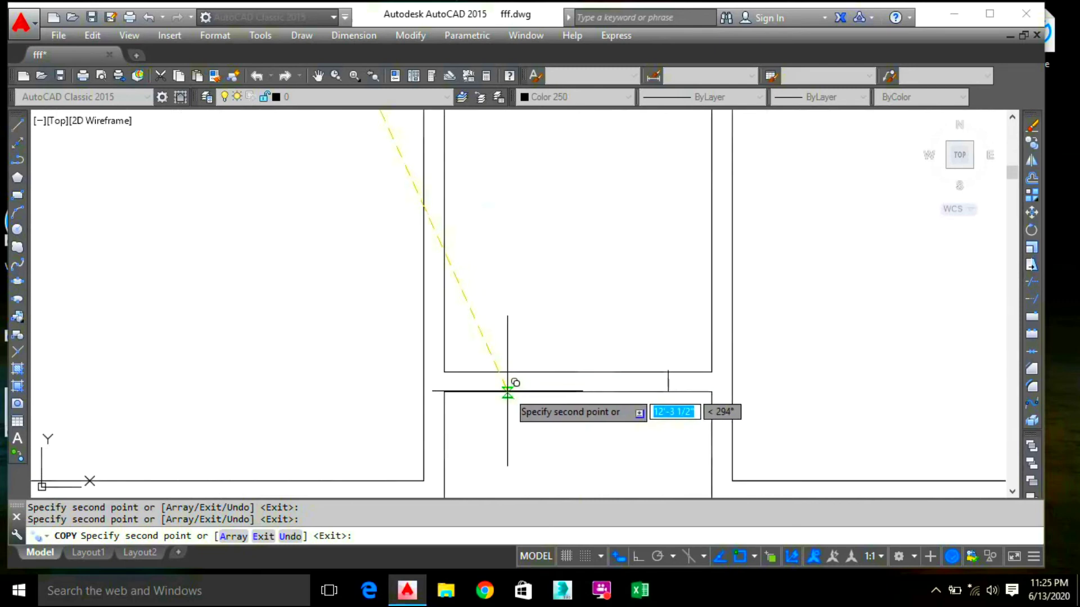
left_click(507, 391)
scroll(548, 227, "down", 2)
scroll(546, 225, "down", 4)
middle_click_drag(447, 232, 445, 376)
middle_click_drag(608, 138, 599, 240)
key("Escape")
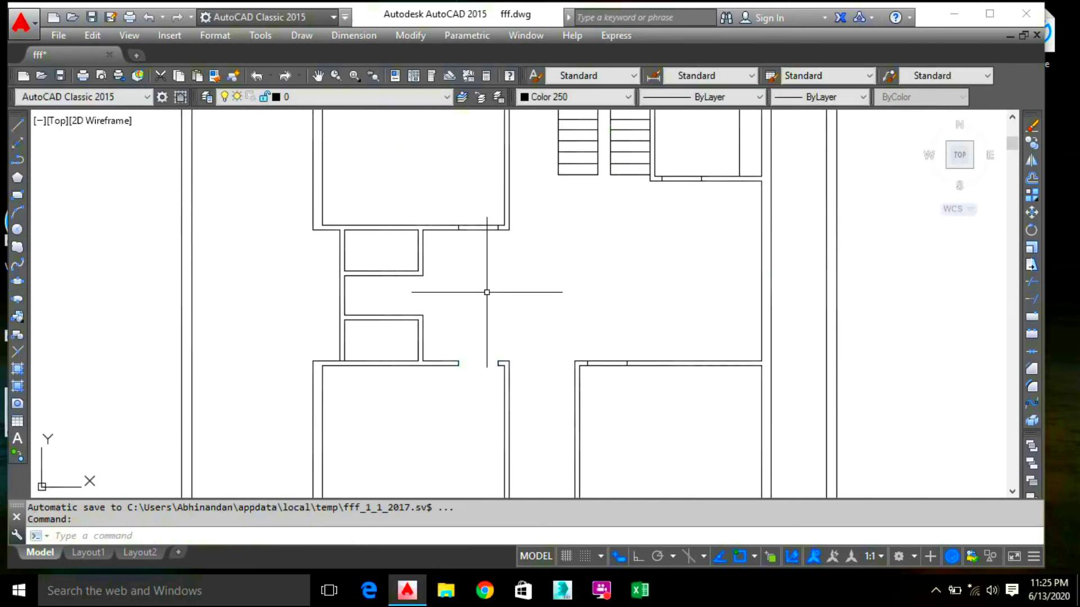
Trim the wall lines between the jambs to open the doorways of the upper-left, upper-right and lower-right rooms
type("tr")
key("Return")
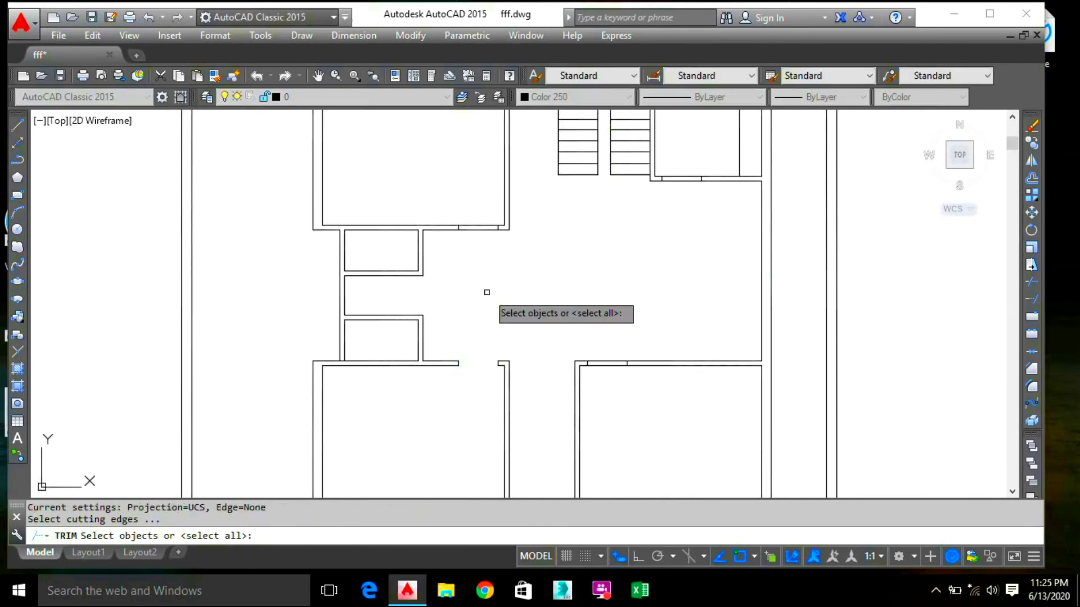
key("Return")
left_click(481, 239)
left_click(476, 204)
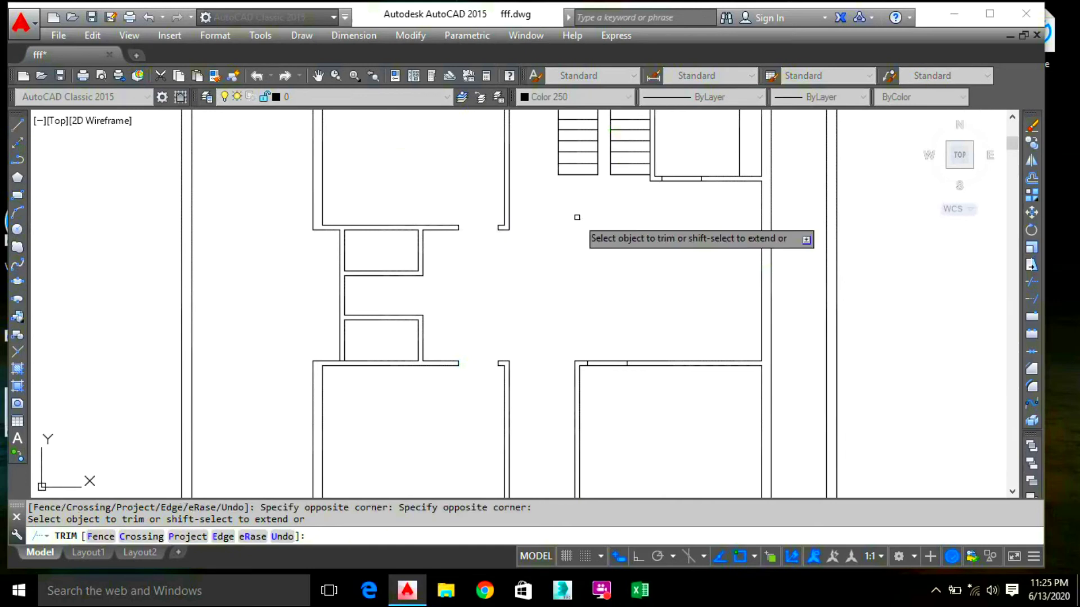
left_click(690, 187)
left_click(678, 139)
left_click(613, 372)
left_click(602, 337)
Trim the short entrance wall between its jambs to open the doorway between the two lower rooms
middle_click_drag(529, 170, 533, 314)
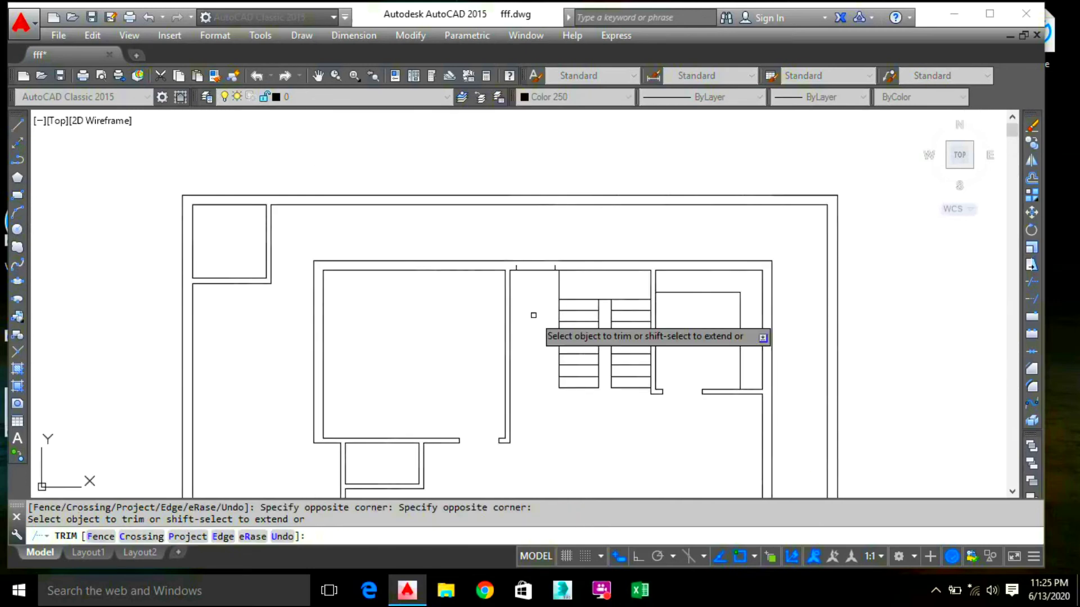
scroll(549, 429, "down", 3)
middle_click_drag(550, 430, 509, 238)
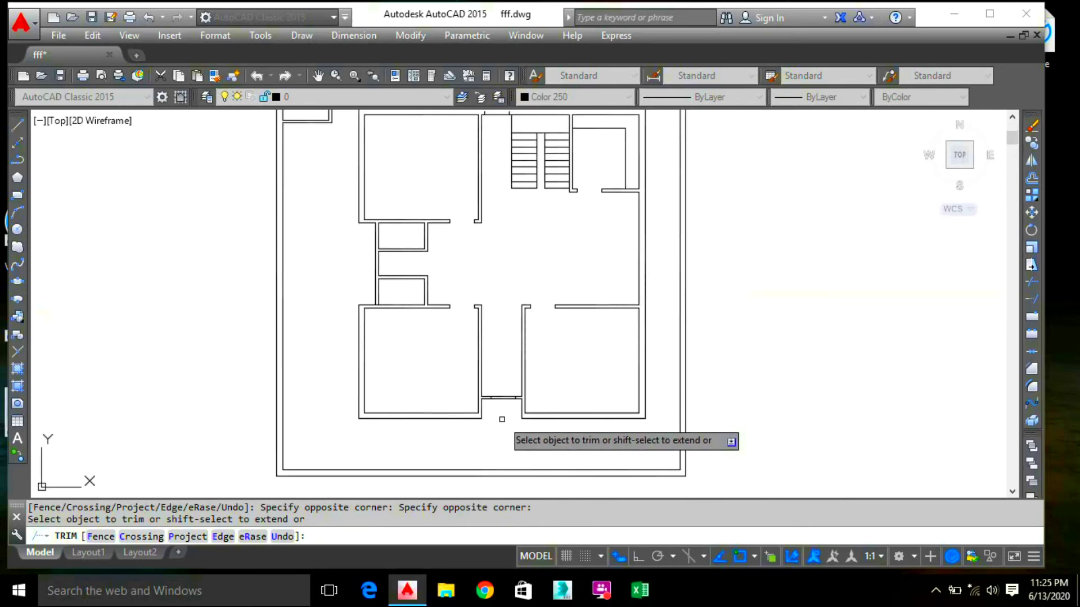
scroll(499, 403, "up", 4)
scroll(497, 326, "down", 2)
middle_click_drag(497, 325, 506, 417)
mouse_move(474, 248)
middle_mouse_down()
mouse_move(478, 260)
mouse_move(608, 299)
mouse_move(596, 335)
middle_mouse_up()
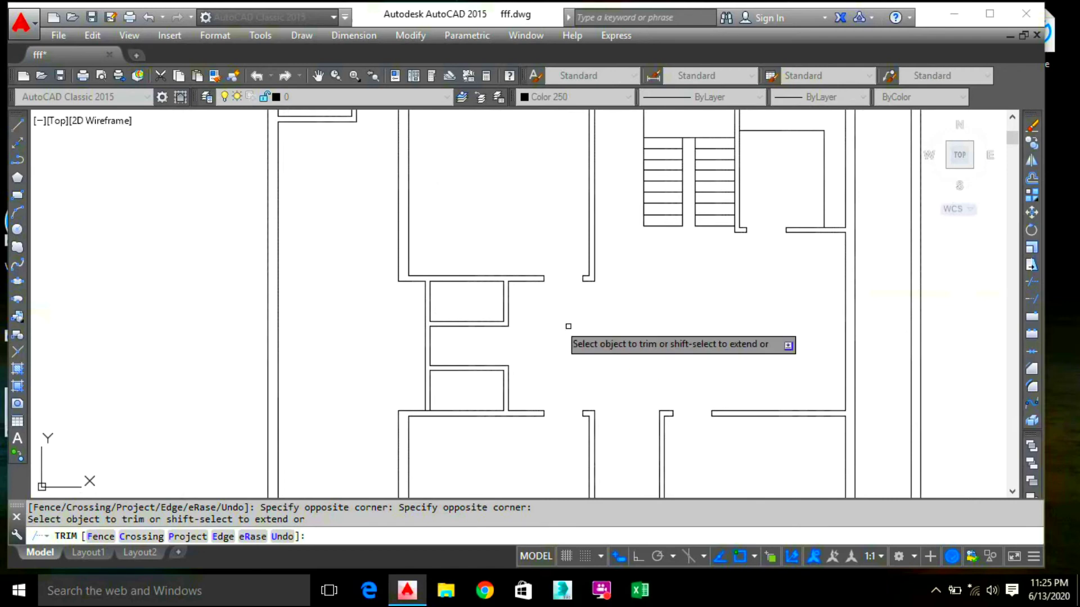
key("Escape")
Stretch the upper ends of both short jamb lines beside the staircase up to the top wall's outer face
middle_click_drag(622, 284, 513, 510)
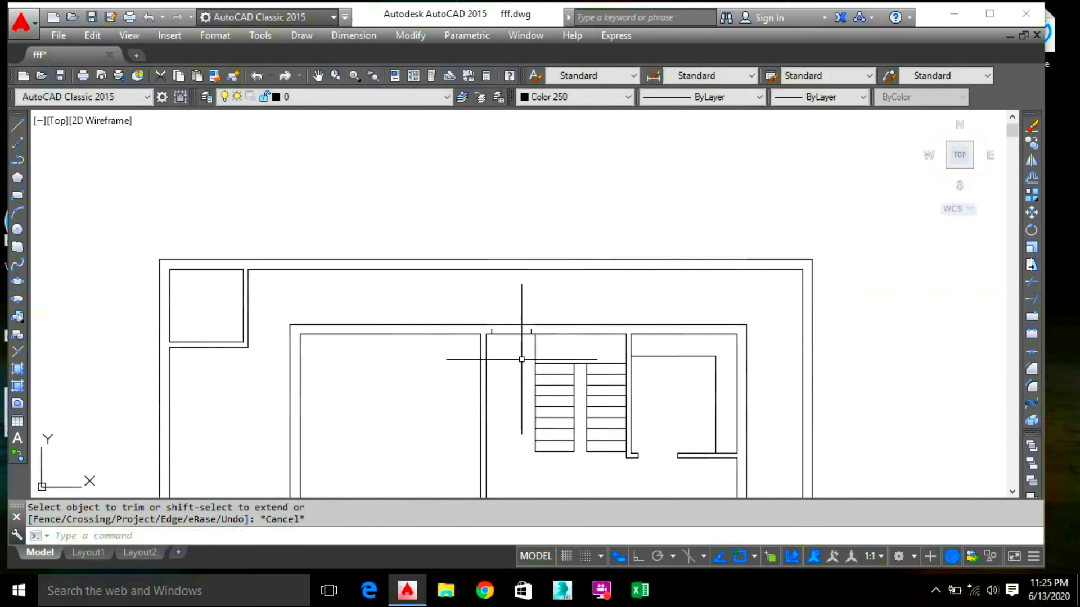
scroll(523, 357, "up", 6)
left_click(628, 333)
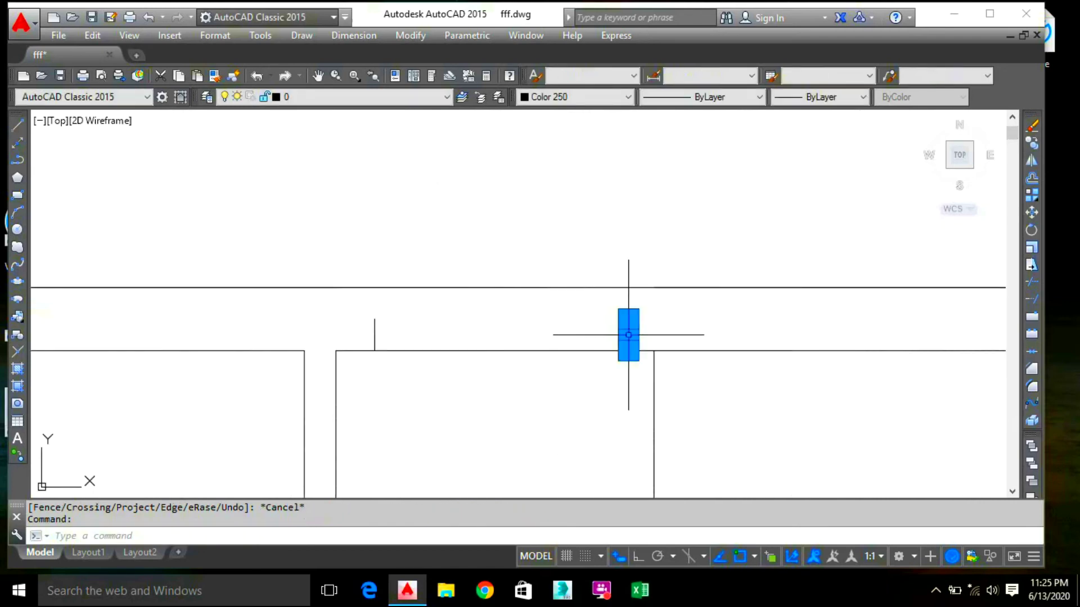
left_click(628, 319)
left_click(628, 288)
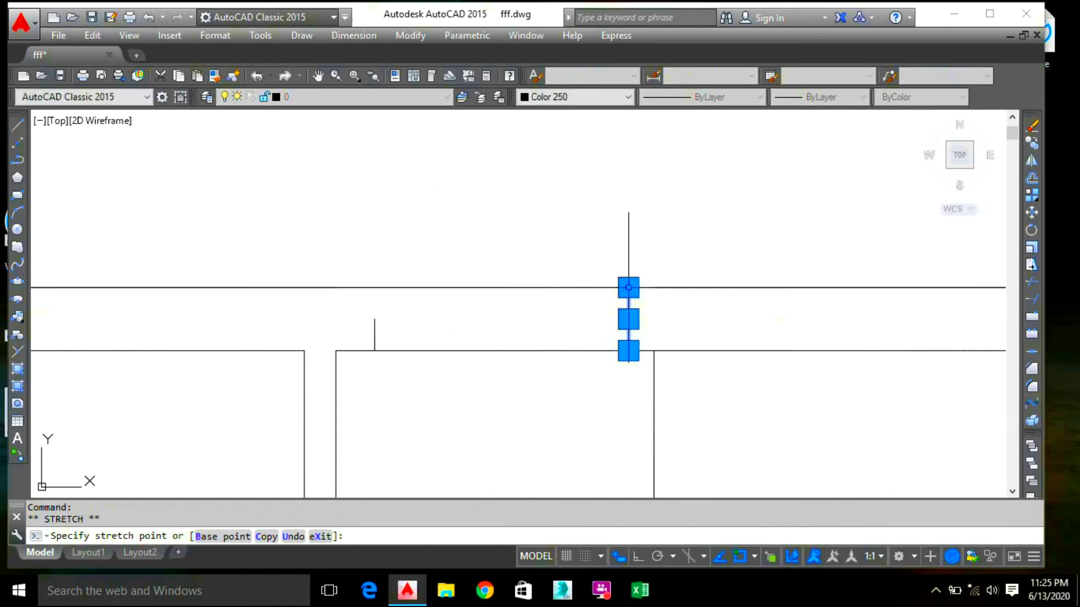
key("Escape")
left_click(375, 319)
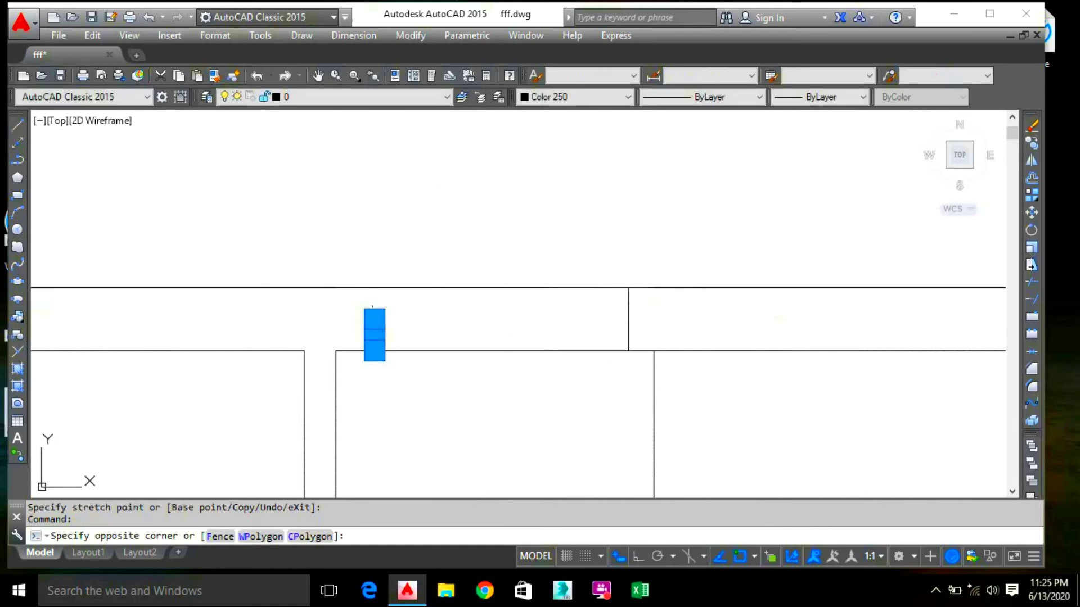
left_click(377, 319)
left_click(377, 321)
left_click(373, 313)
left_click(374, 318)
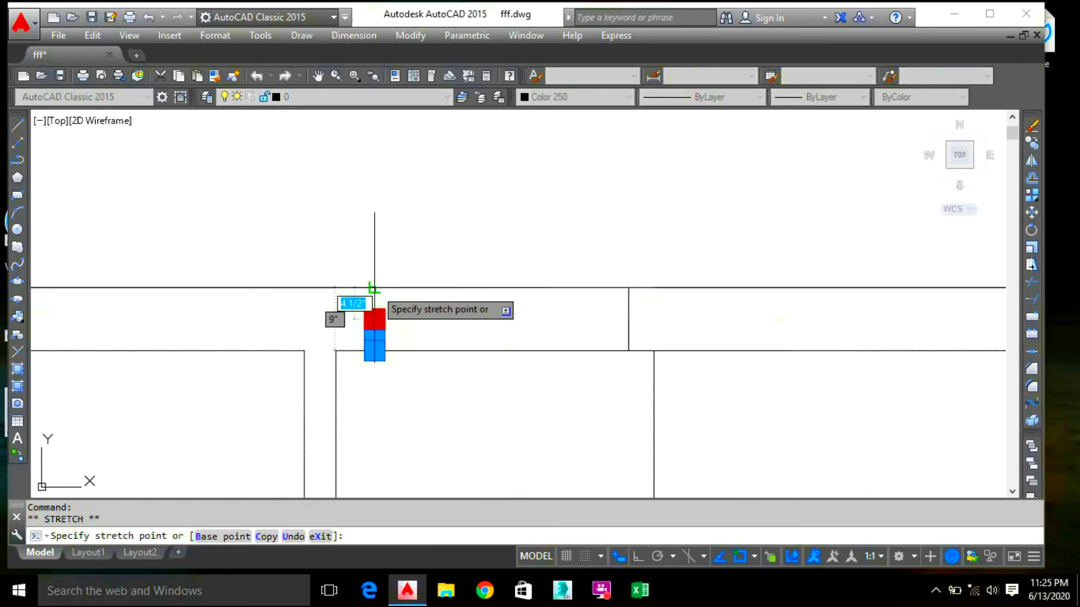
left_click(374, 288)
left_click(467, 342)
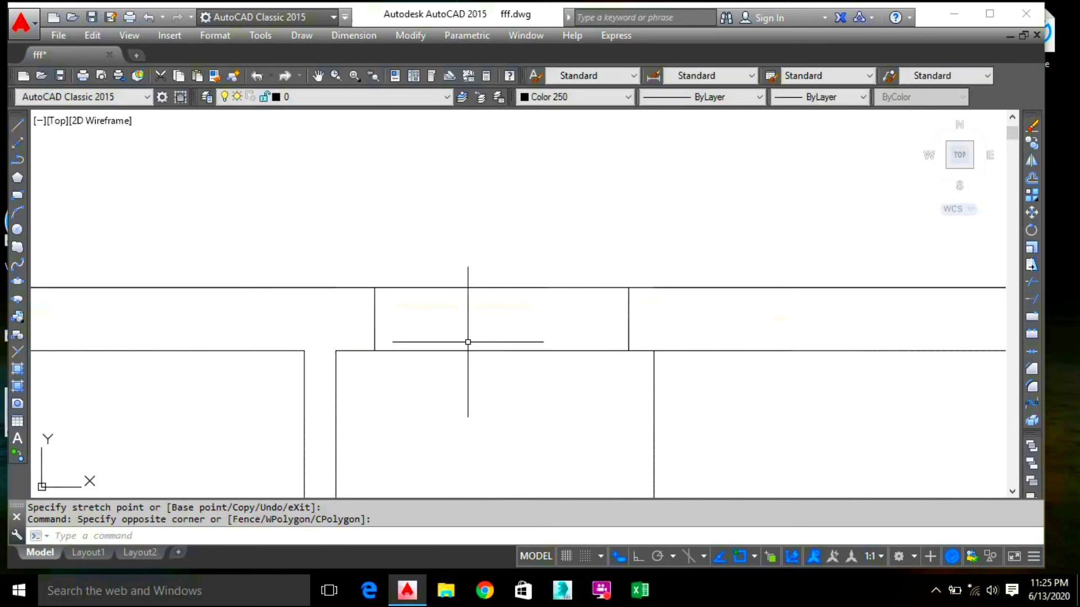
Trim both faces of the house's top wall between the jambs to open the doorway beside the staircase
key("Return")
key("Return")
left_click(518, 441)
left_click(467, 271)
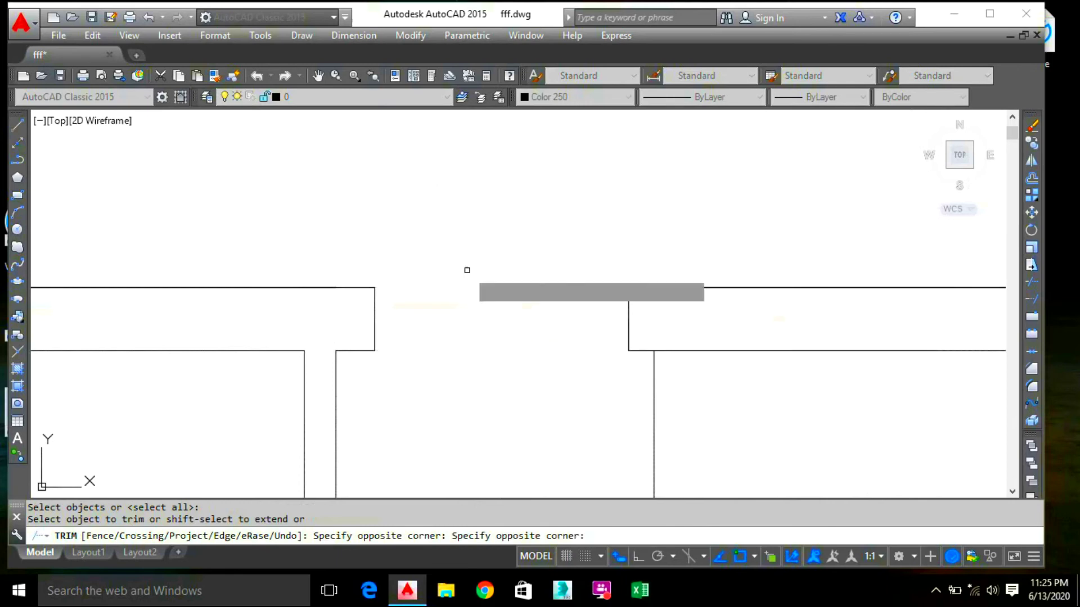
scroll(484, 317, "down", 10)
middle_click_drag(485, 320, 484, 212)
key("Escape")
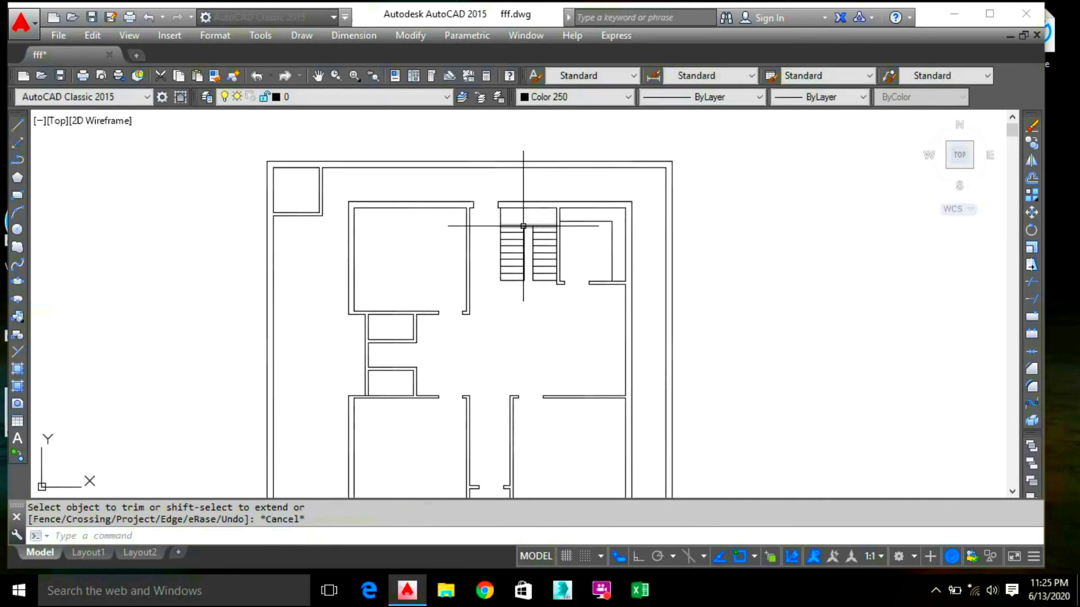
middle_click_drag(551, 346, 422, 292)
middle_click_drag(440, 374, 495, 321)
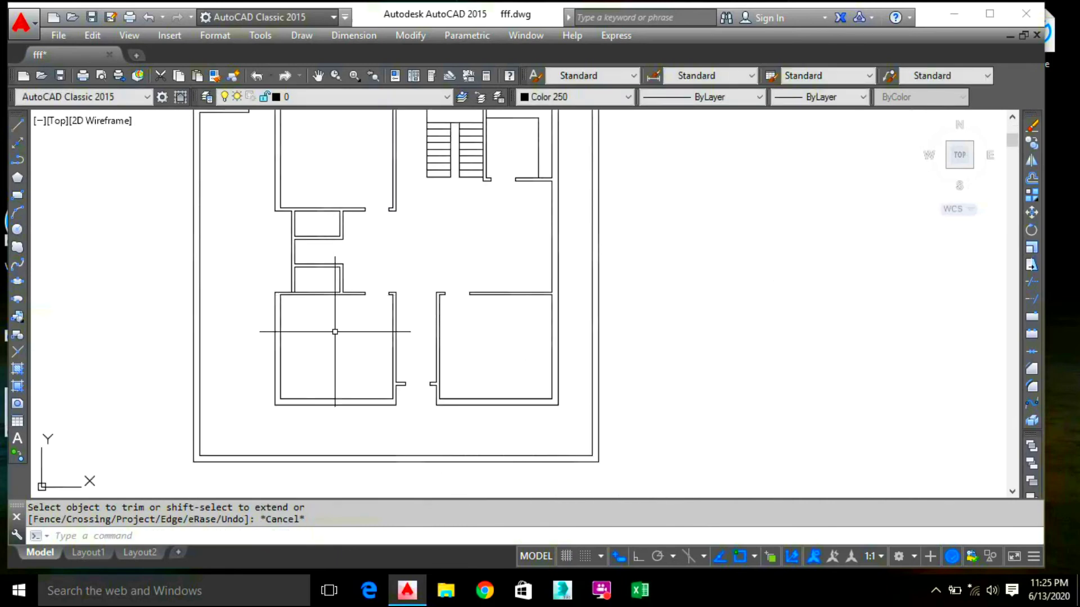
middle_click_drag(434, 269, 494, 291)
scroll(353, 275, "up", 3)
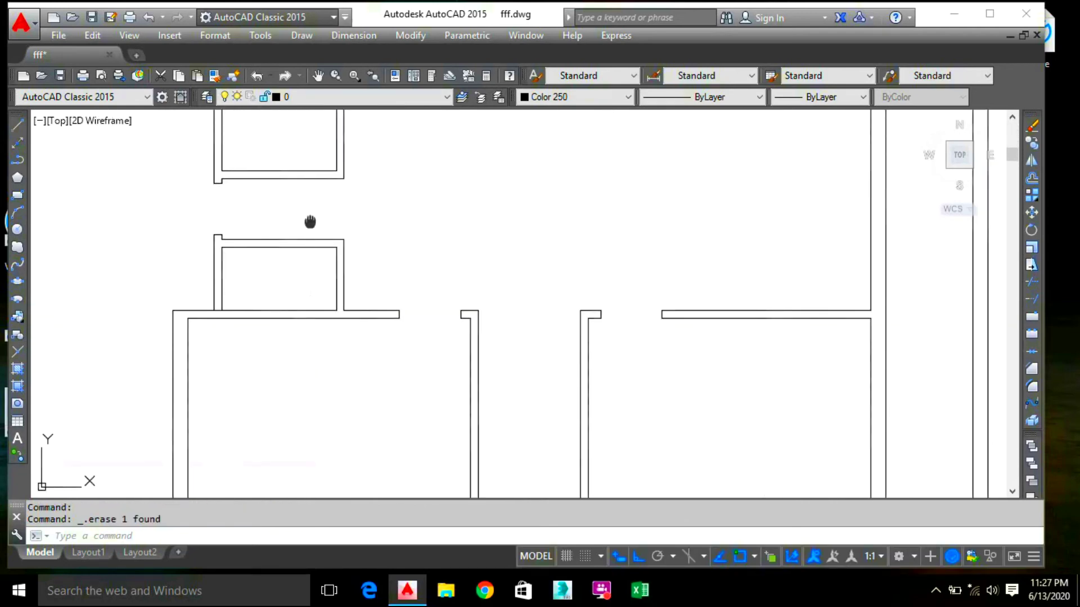
middle_click_drag(310, 221, 455, 220)
middle_click_drag(440, 370, 405, 333)
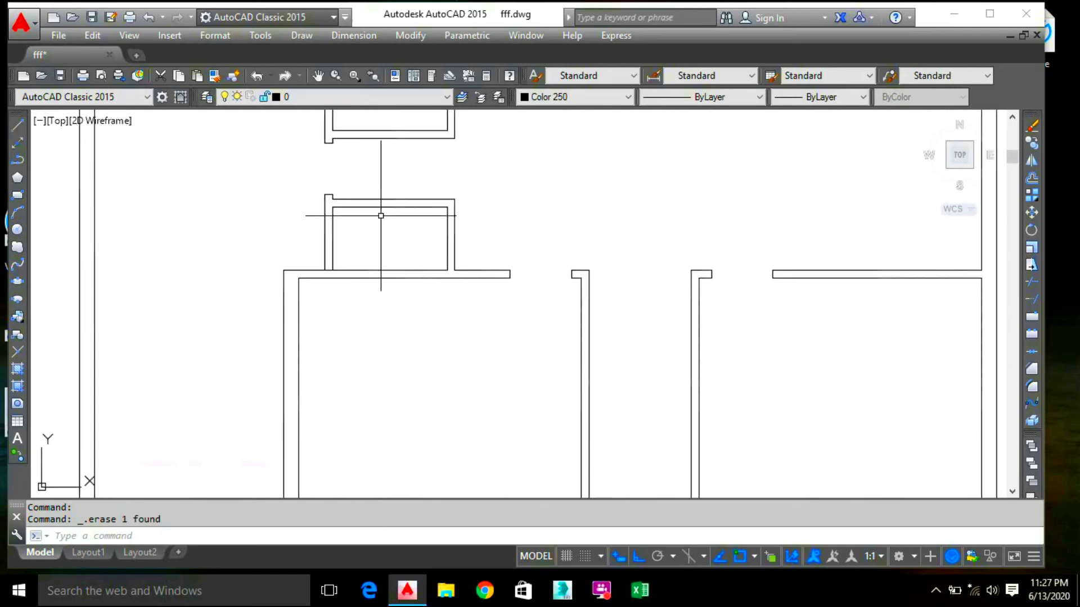
scroll(343, 168, "down", 2)
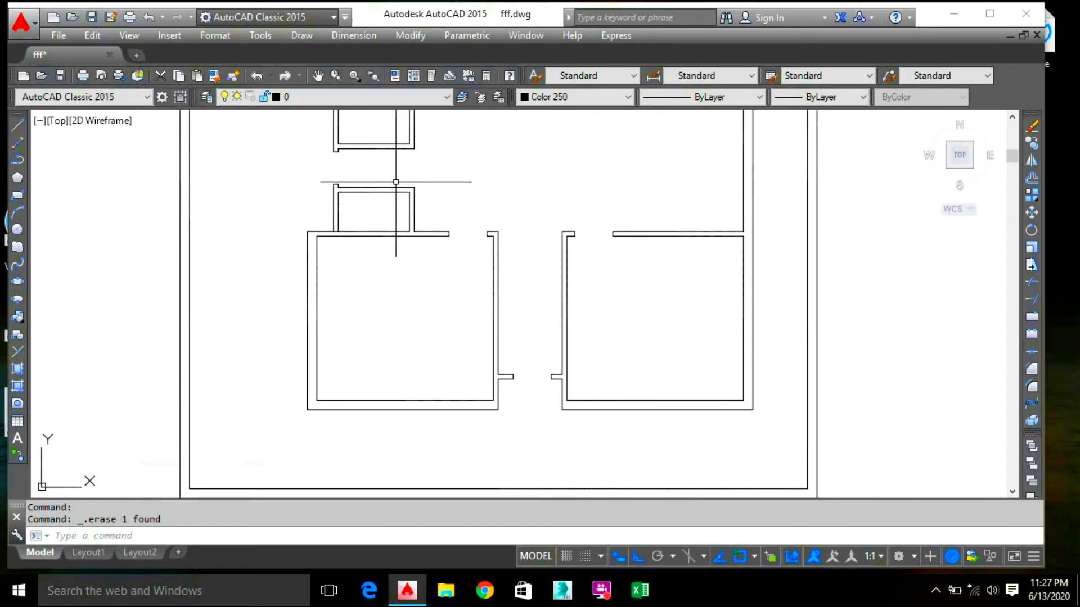
middle_click_drag(392, 200, 358, 303)
middle_click_drag(396, 270, 410, 180)
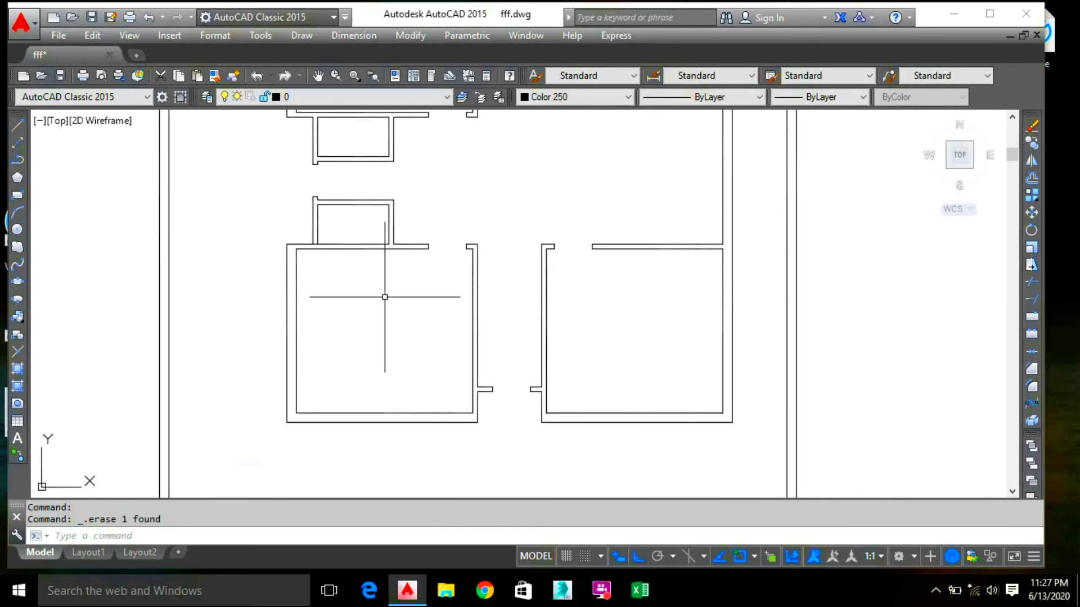
From the lower small room's bottom-right inner corner, draw lines 3' left, down across the wall, 2.5' right and back up to outline a door opening
type("l")
key("Return")
scroll(382, 292, "up", 5)
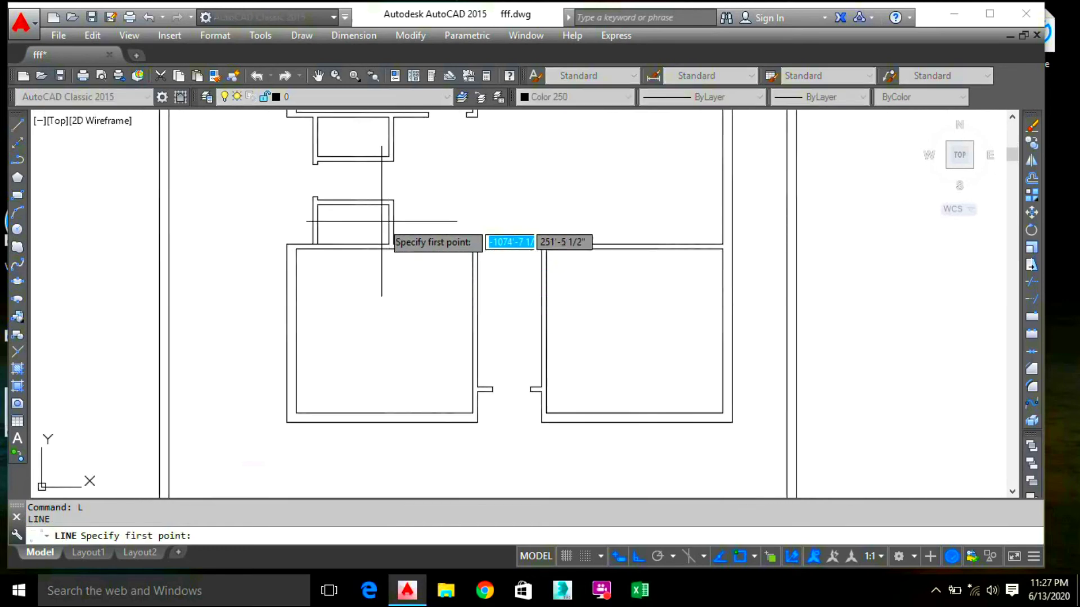
left_click(424, 326)
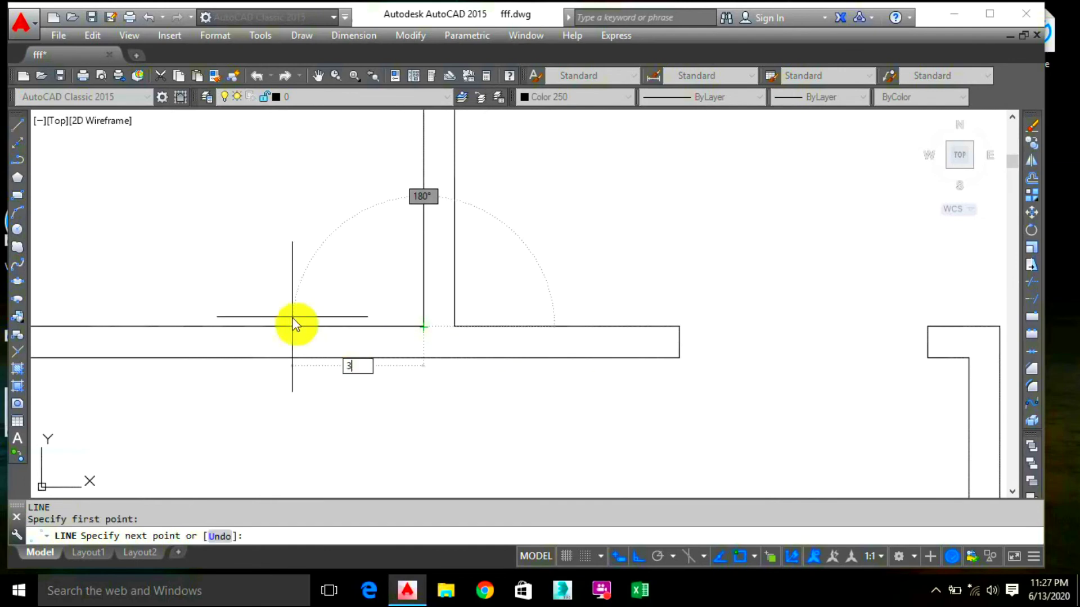
key("Return")
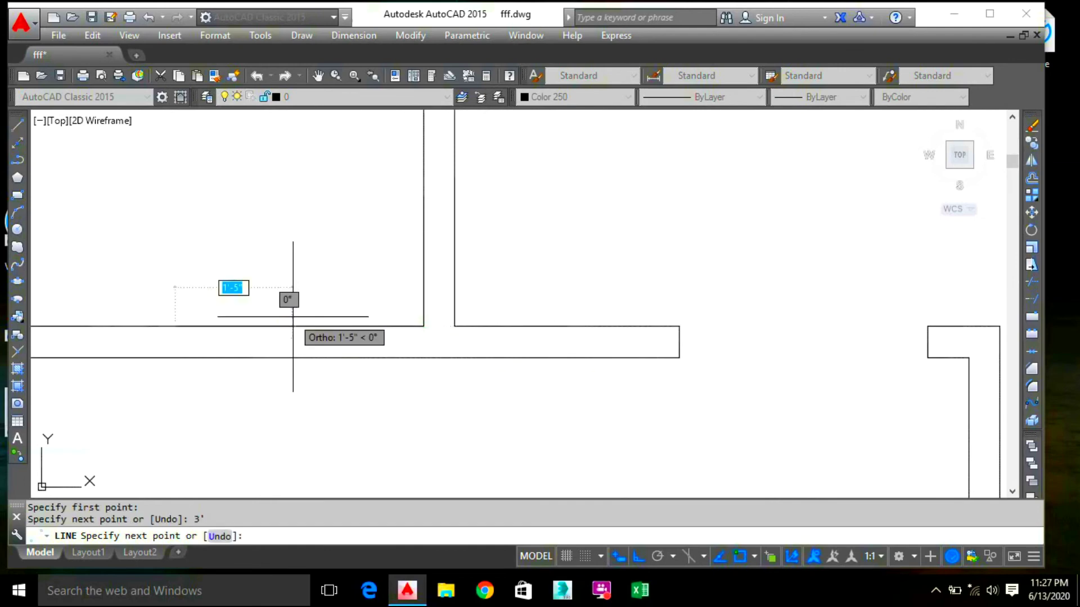
left_click(173, 359)
scroll(242, 351, "down", 4)
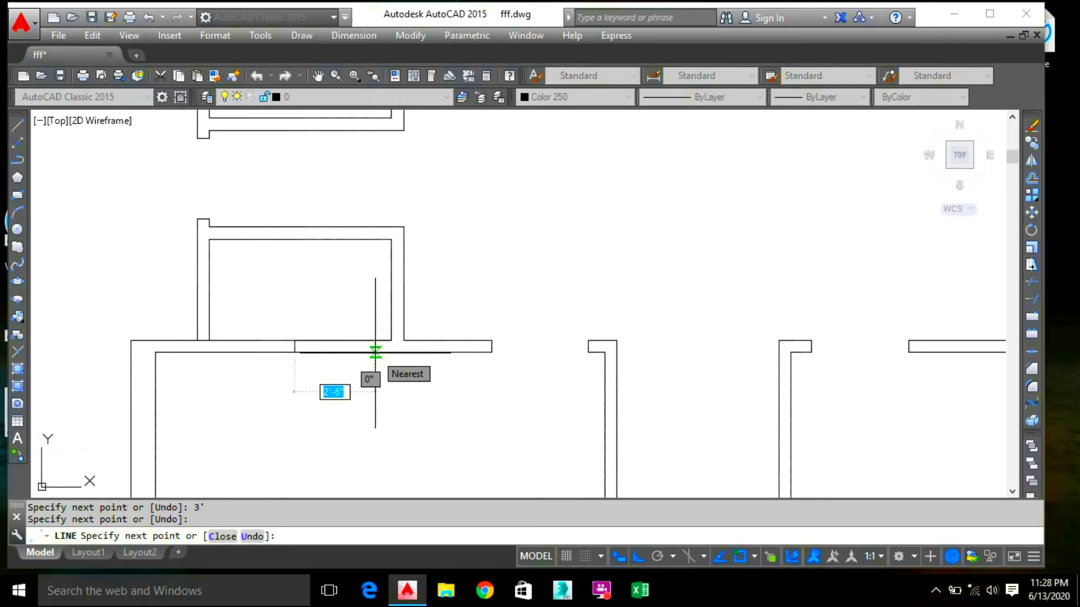
type("2.5'")
key("Return")
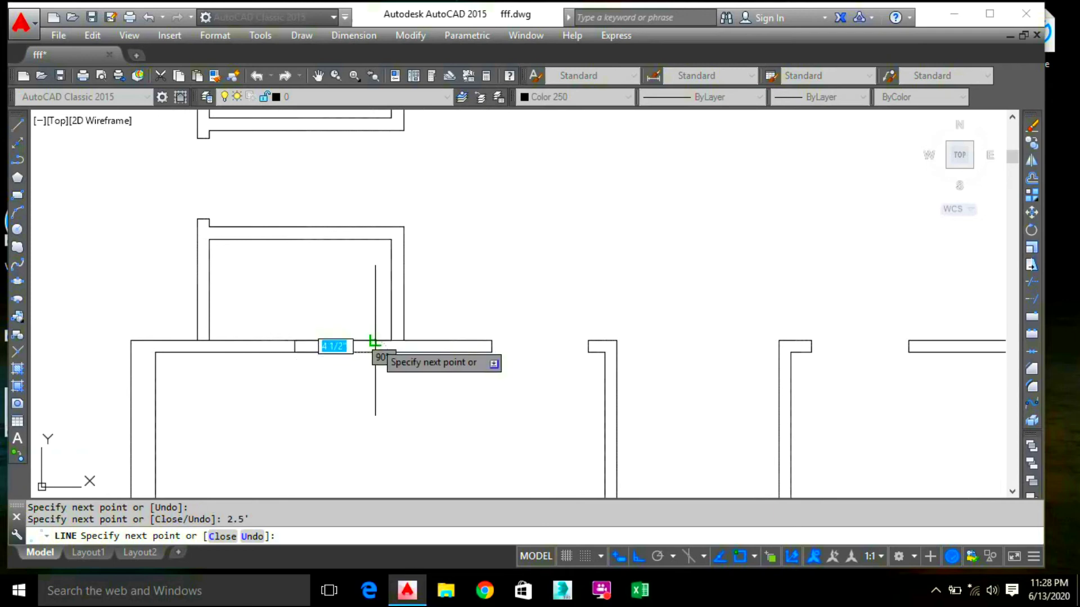
left_click(375, 340)
key("Escape")
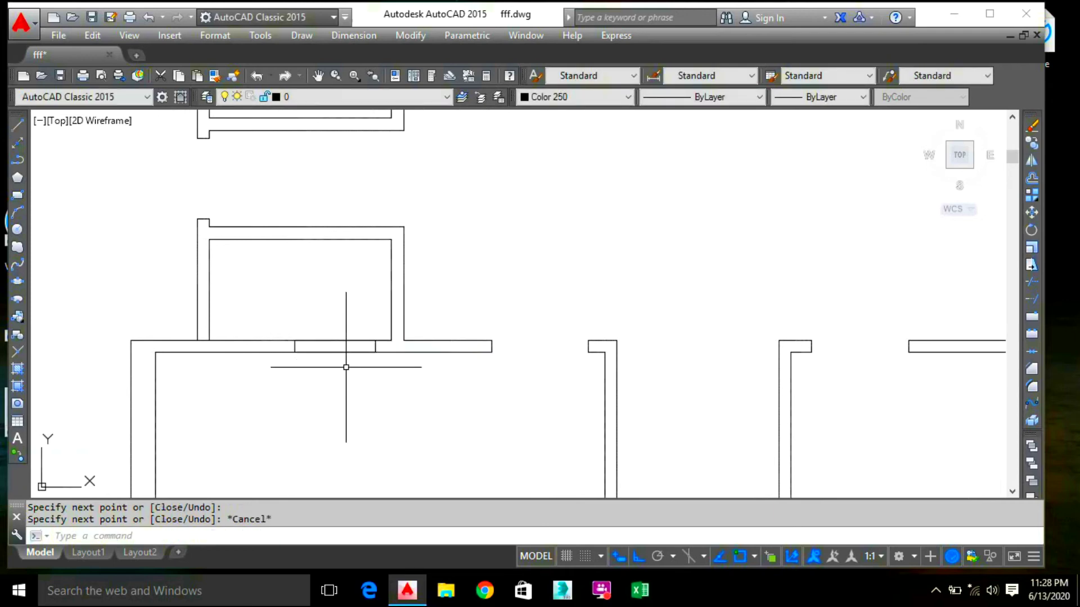
Trim the wall between the new jambs below the lower small room and erase the leftover wall line to open the doorway
type("te cor")
key("Return")
key("Return")
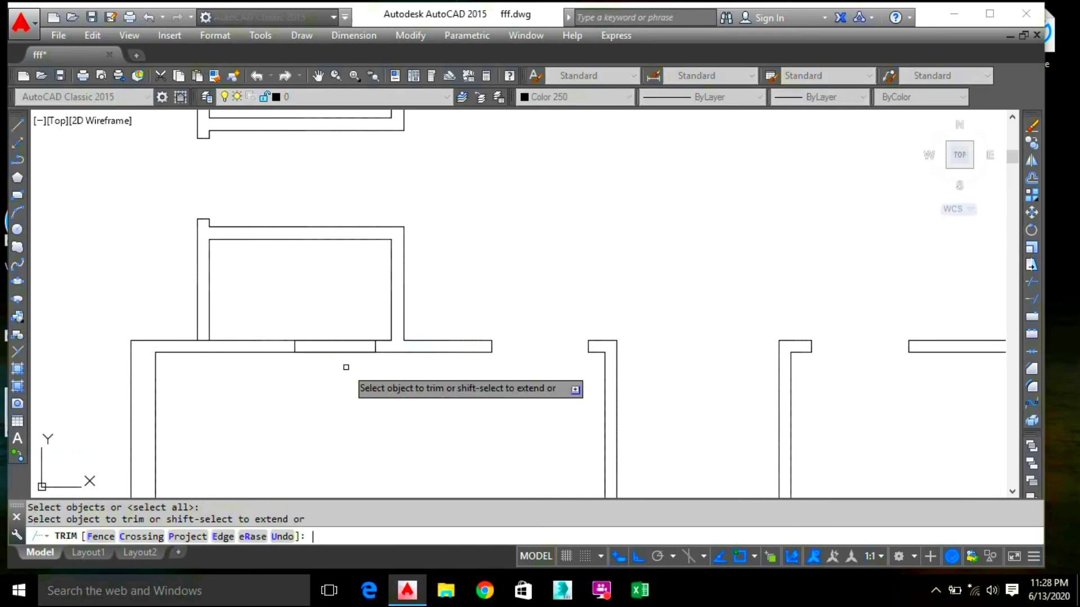
left_click(304, 367)
left_click(312, 337)
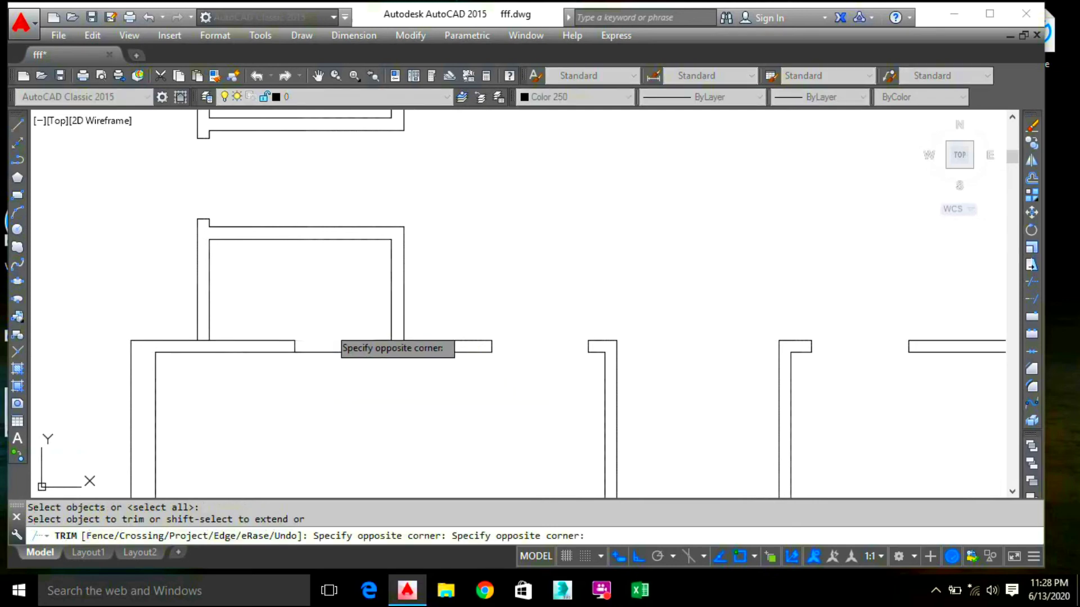
key("Escape")
left_click(340, 367)
left_click(336, 344)
key("Delete")
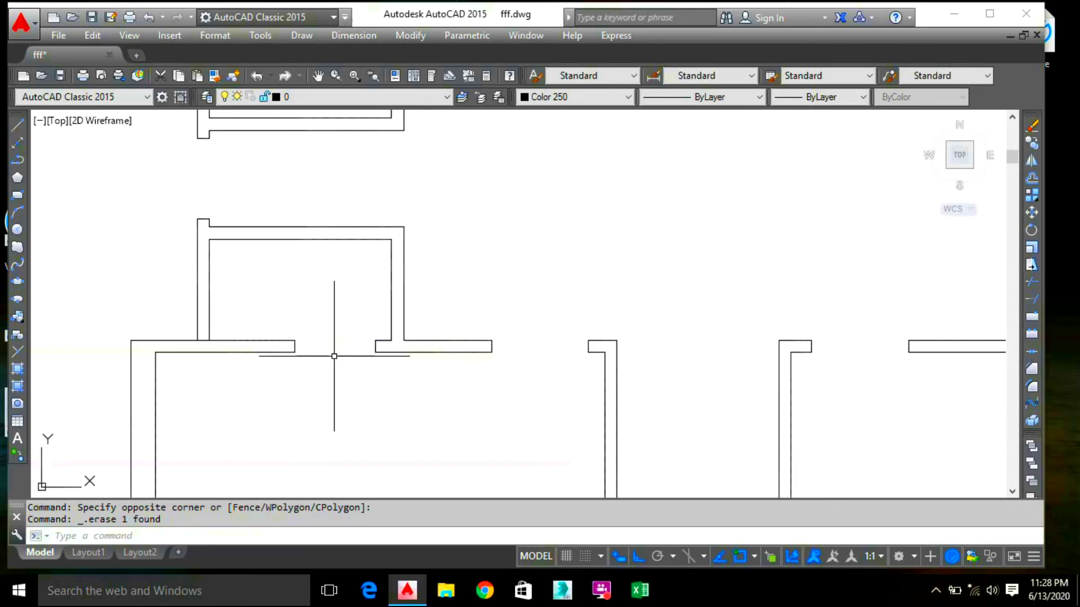
Copy both jamb lines of the lower small room's doorway straight up onto the wall above the upper small room
scroll(460, 356, "down", 2)
middle_click_drag(480, 336, 406, 311)
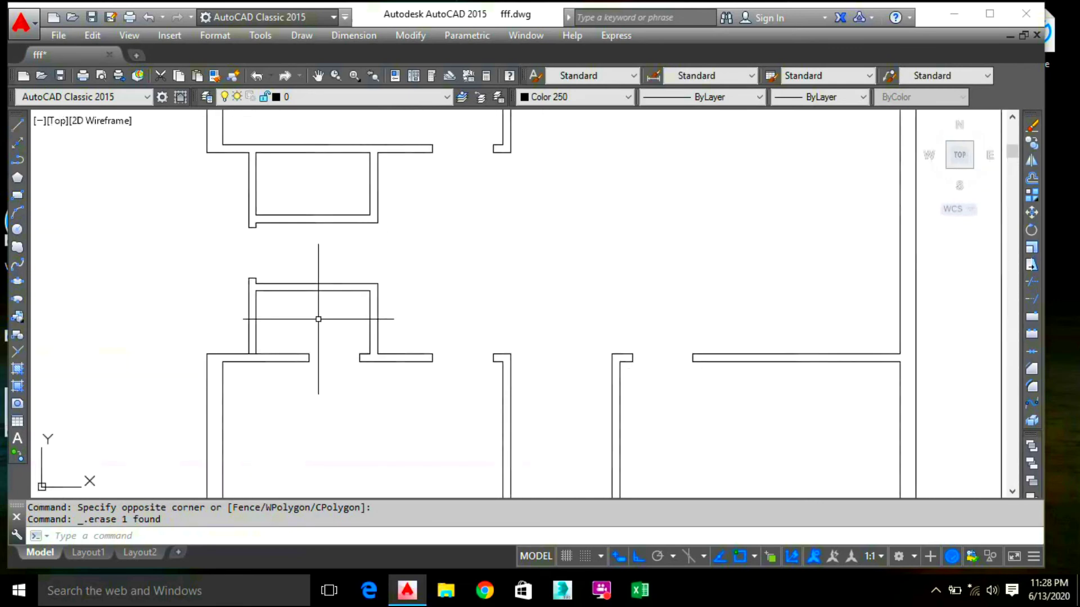
middle_click_drag(338, 331, 320, 327)
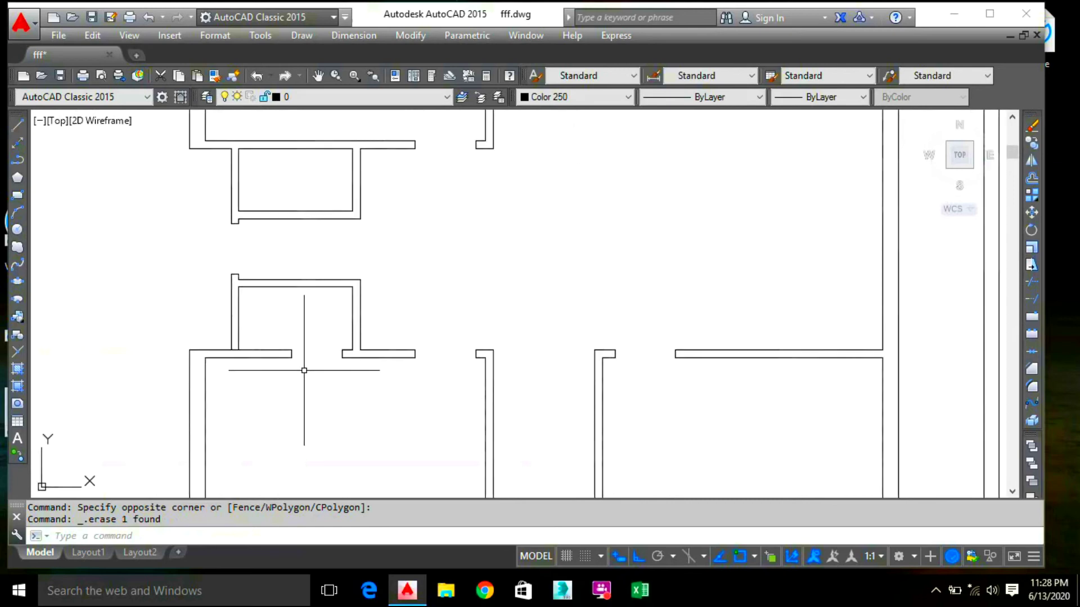
scroll(304, 370, "up", 3)
scroll(345, 284, "down", 3)
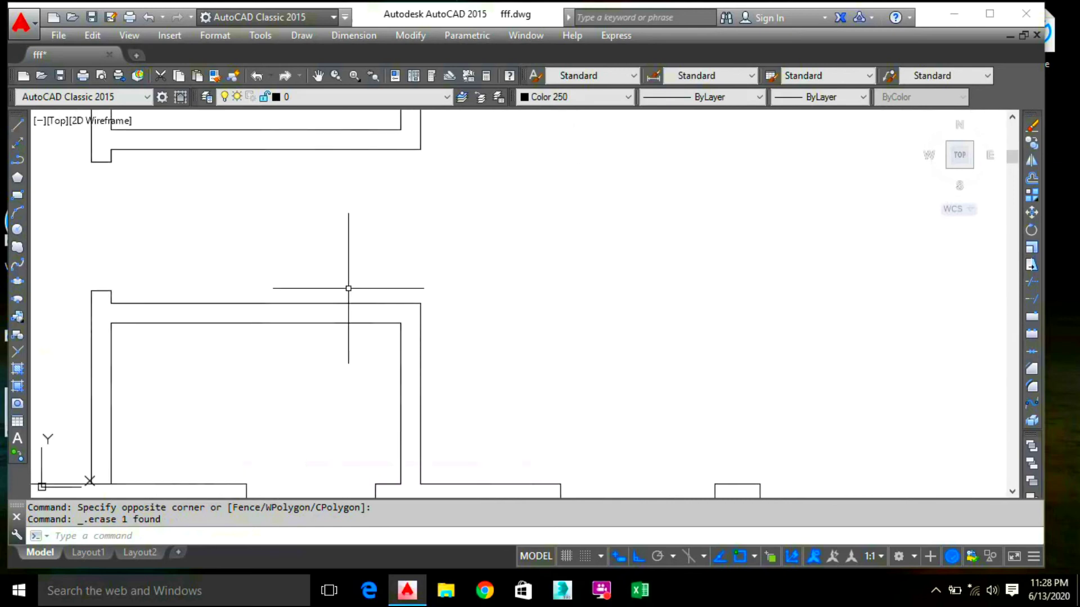
scroll(365, 374, "up", 3)
scroll(365, 374, "up", 2)
left_click(354, 349)
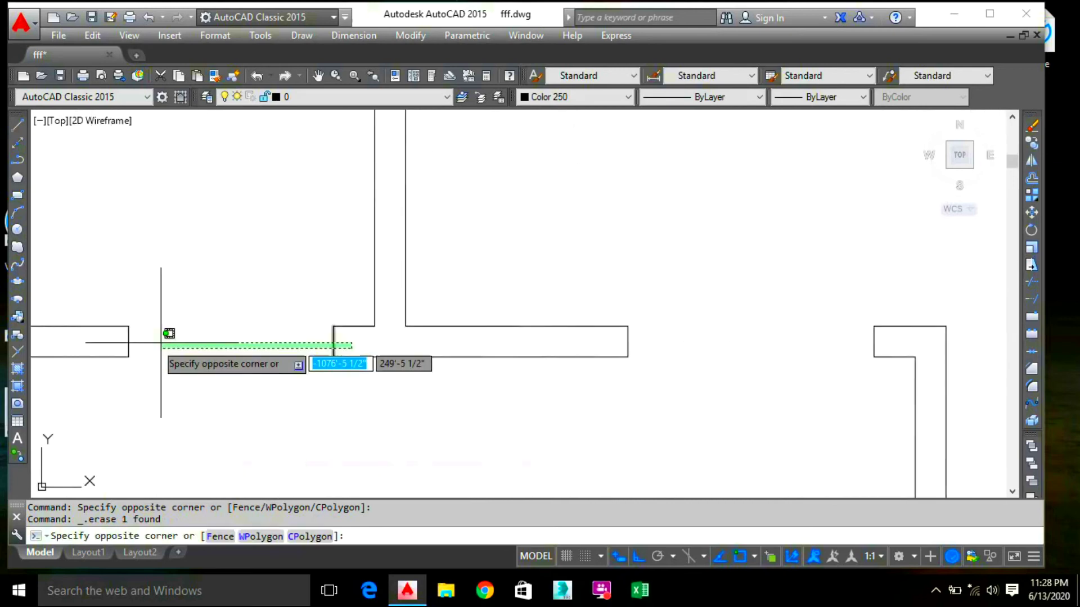
left_click(89, 344)
right_click(157, 339)
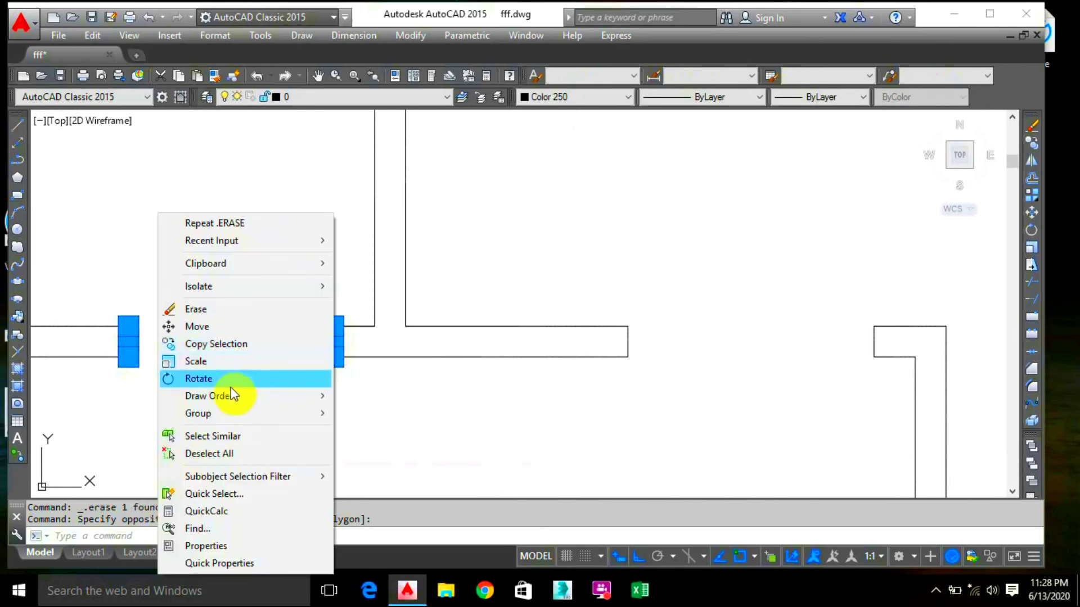
left_click(219, 344)
left_click(333, 330)
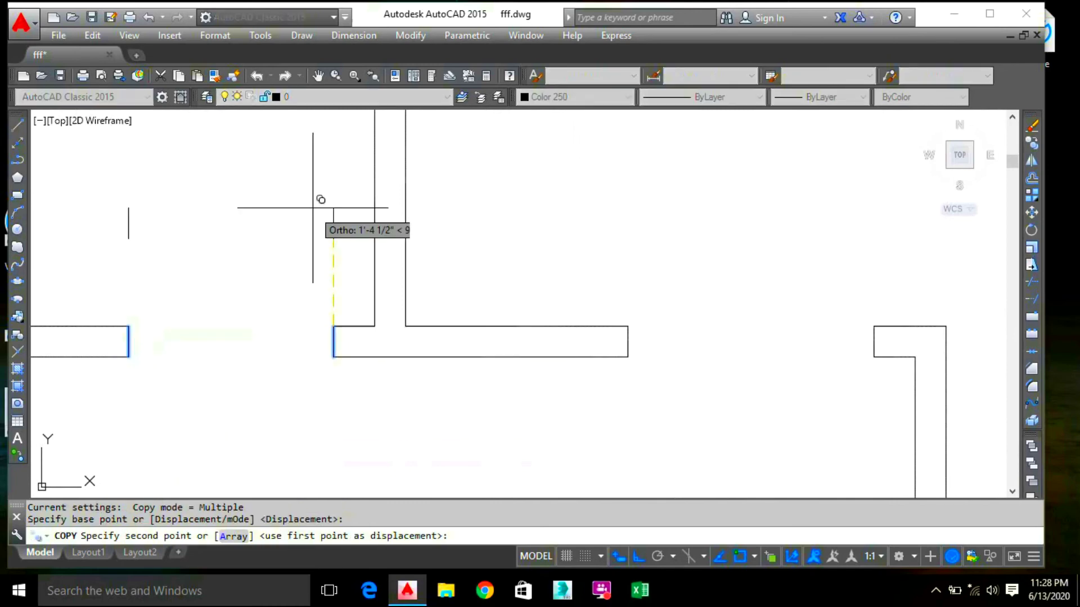
scroll(320, 236, "down", 4)
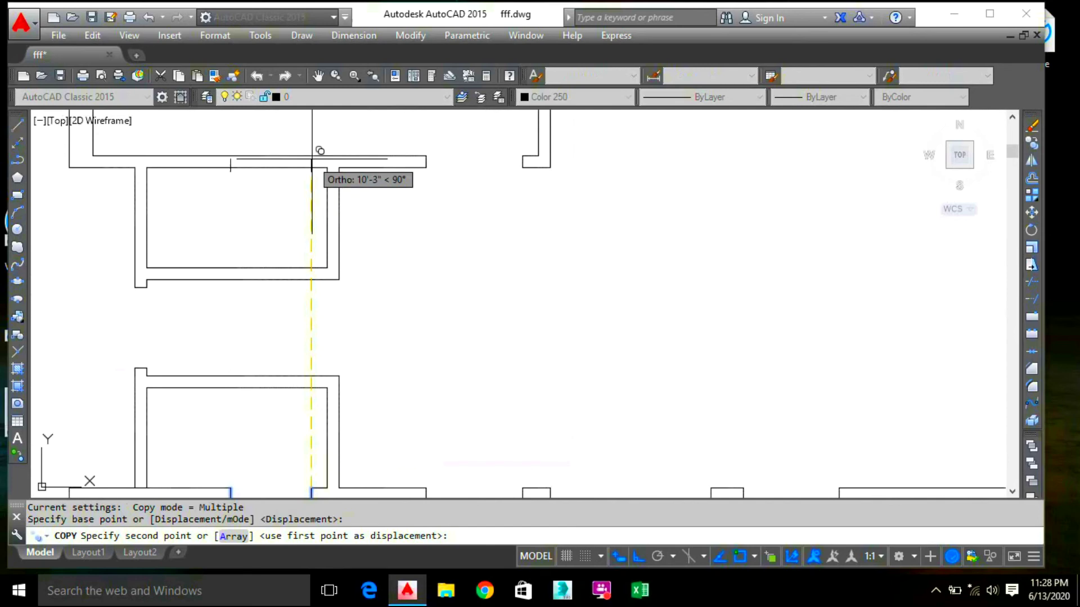
left_click(311, 157)
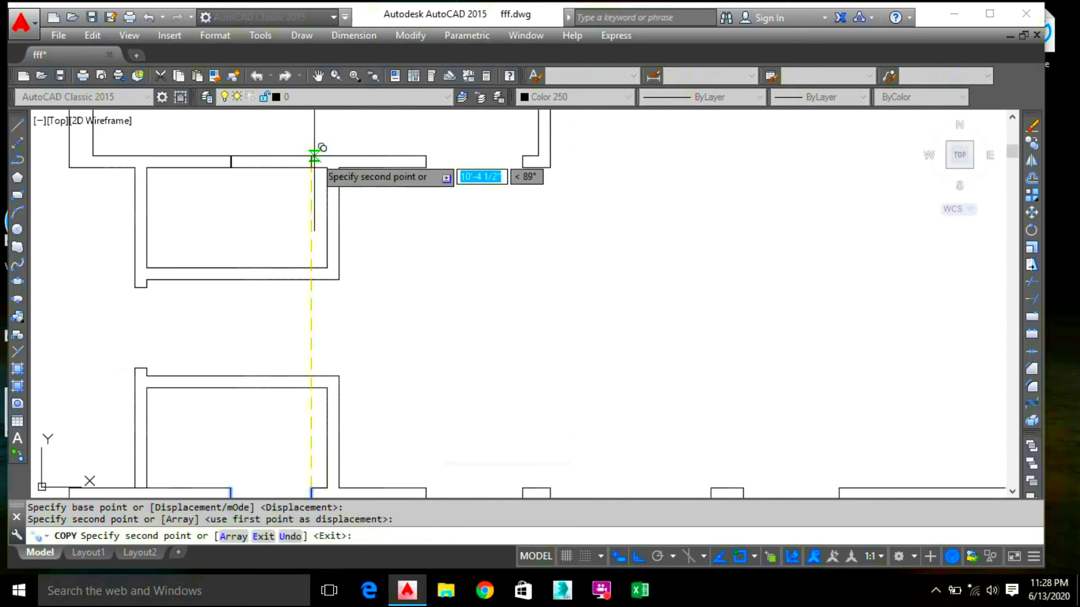
key("Escape")
Trim both wall faces between the copied jambs to open the doorway above the upper small room
key("Return")
key("Return")
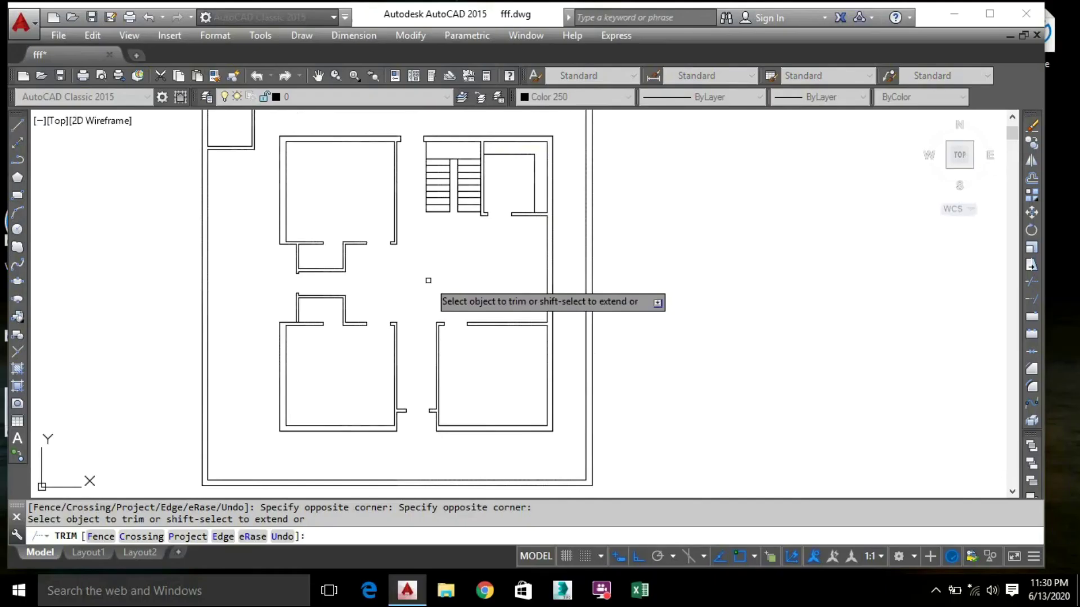
scroll(422, 280, "down", 2)
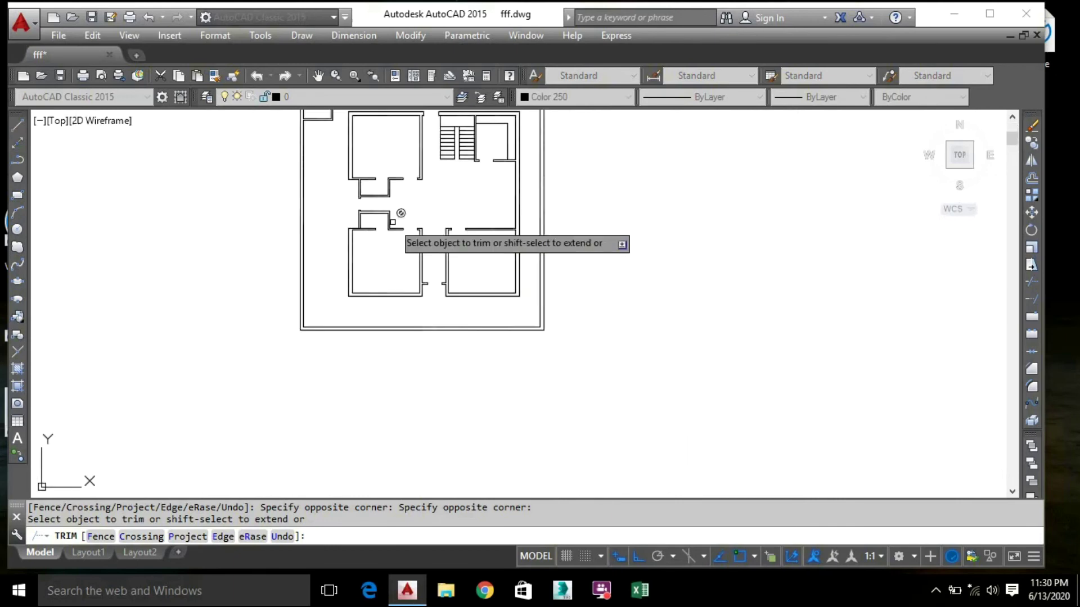
scroll(437, 211, "up", 2)
scroll(438, 211, "up", 3)
key("Escape")
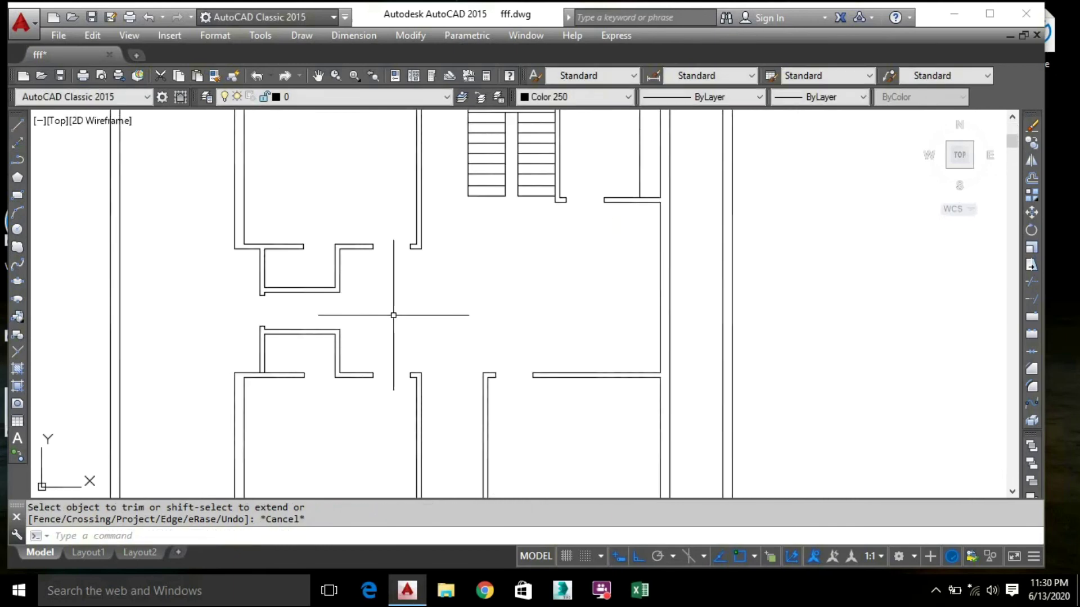
From the midpoint of the upper-left room's left wall inner face, draw lines 2.5' up, across the wall, 5' down and back across for a window
type("l")
key("Return")
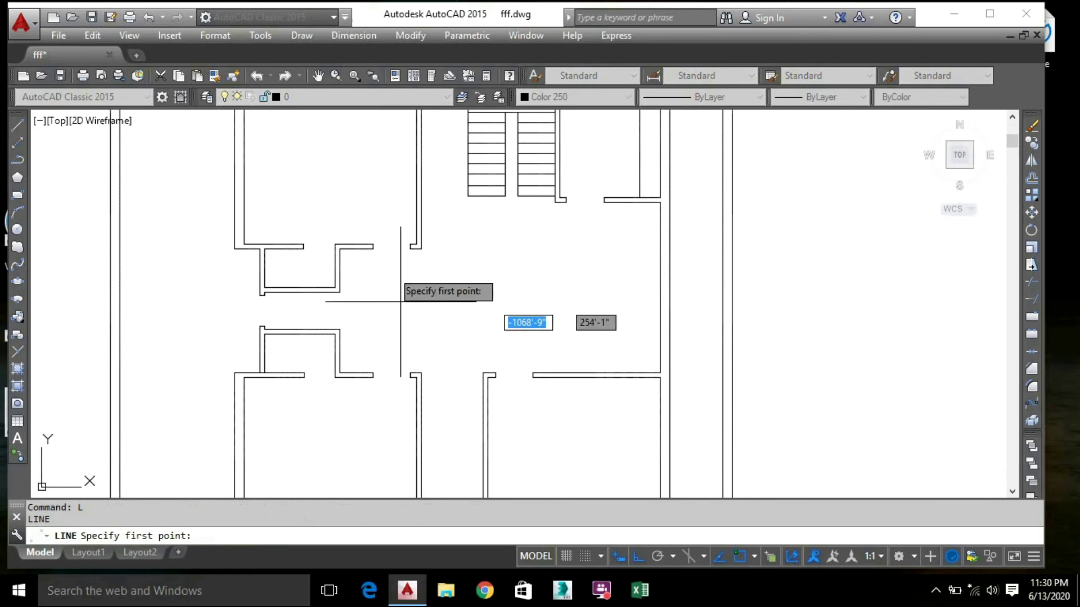
middle_click_drag(265, 162, 277, 307)
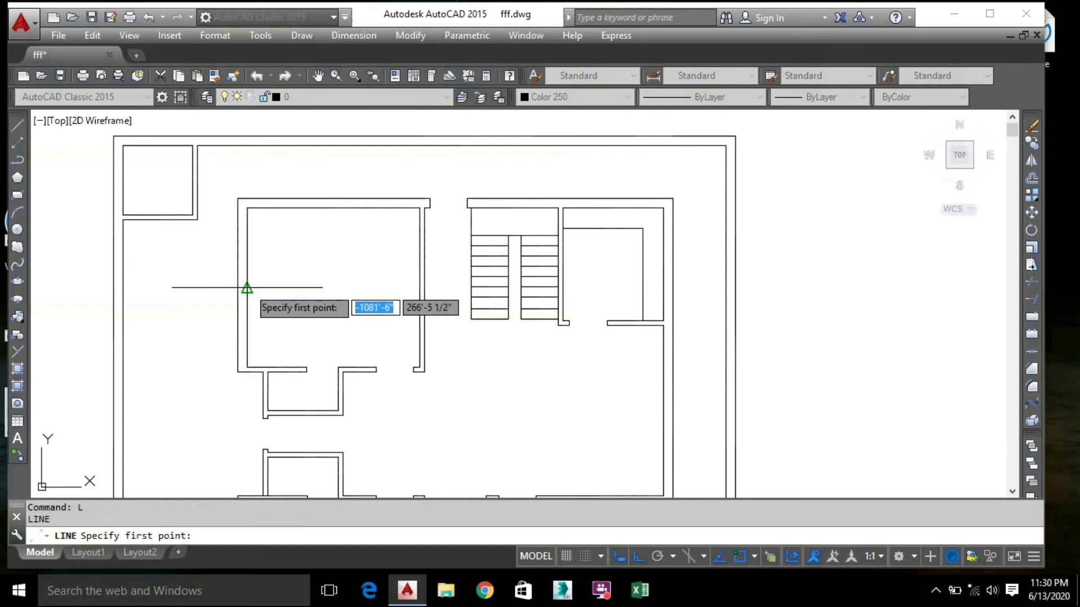
left_click(247, 288)
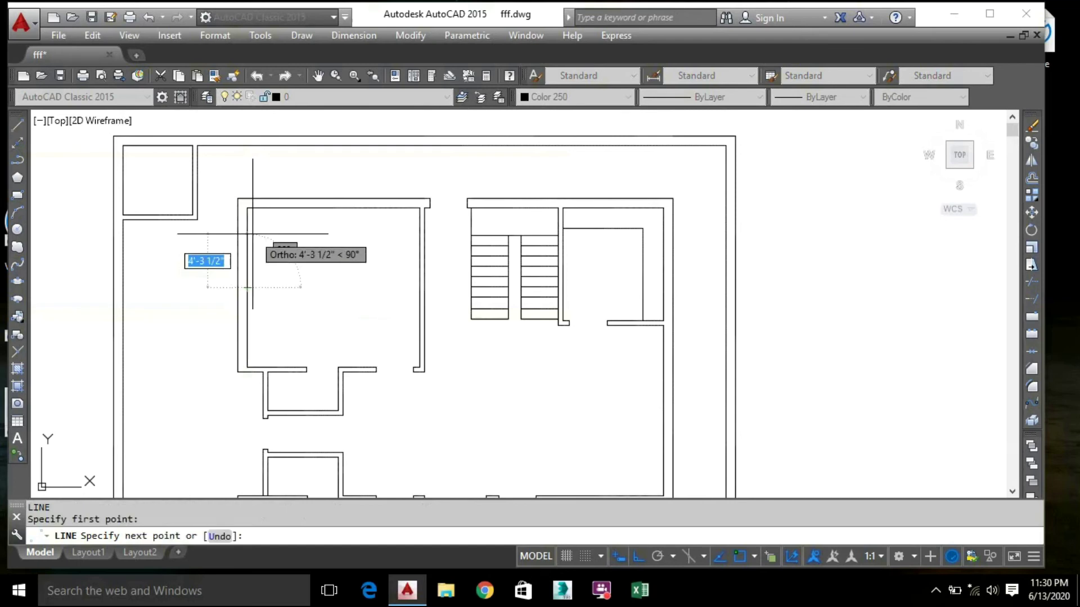
type("2.5'")
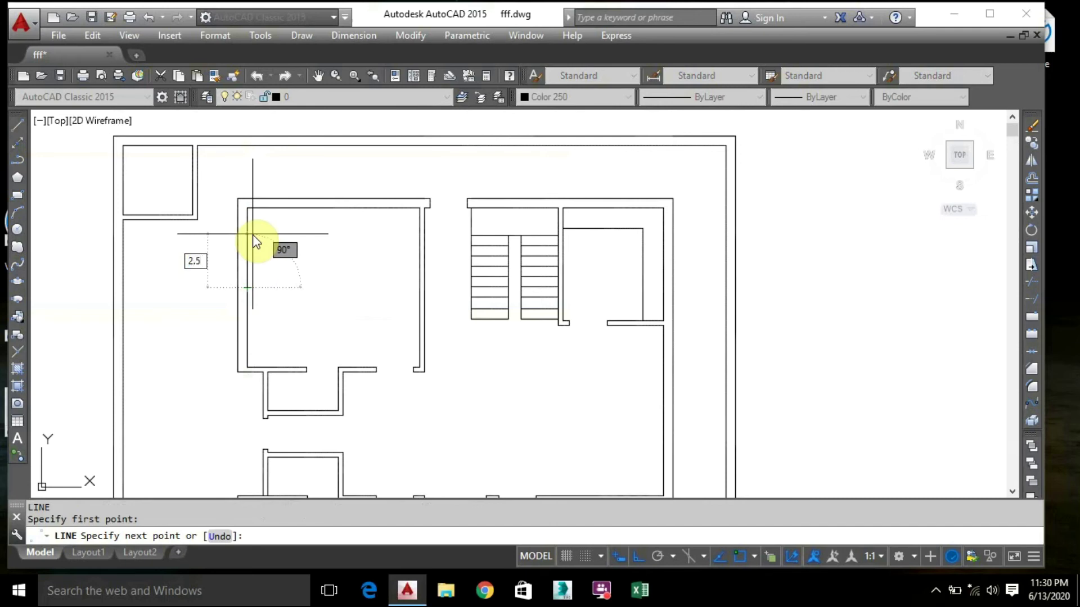
key("Return")
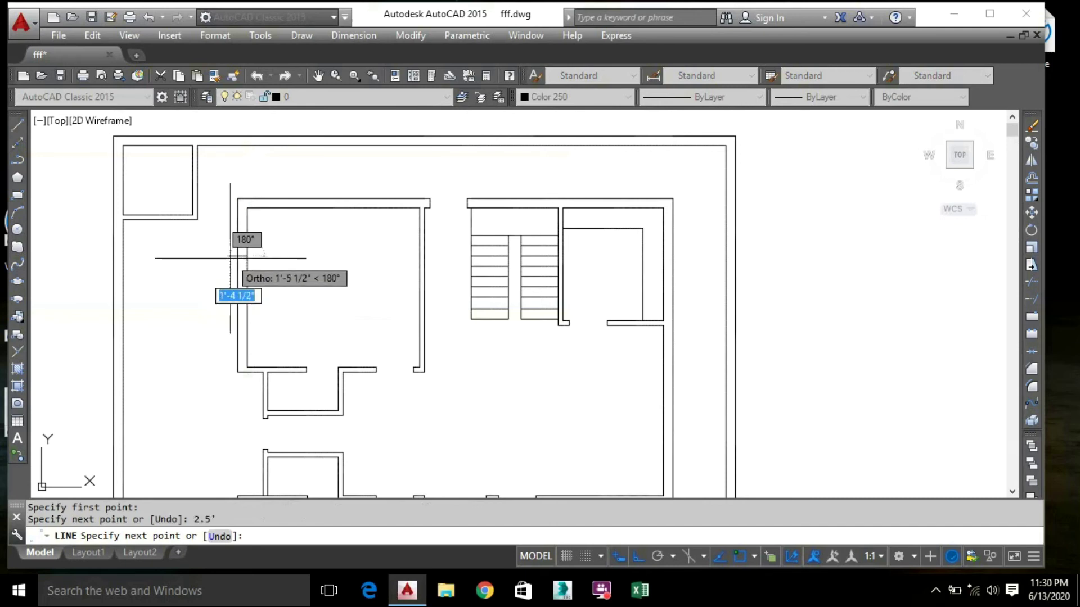
left_click(237, 256)
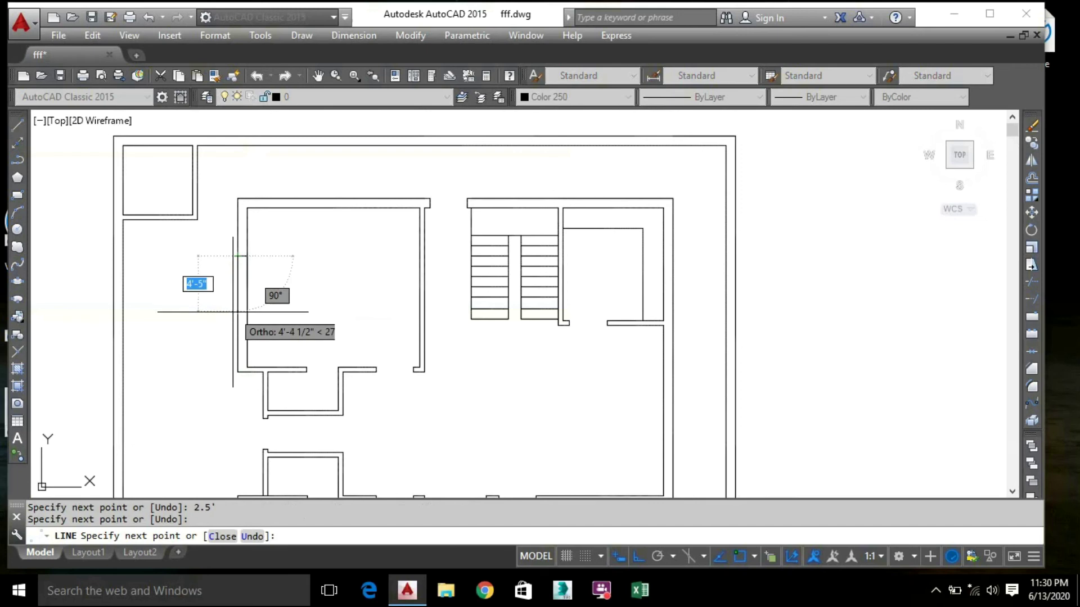
type("5")
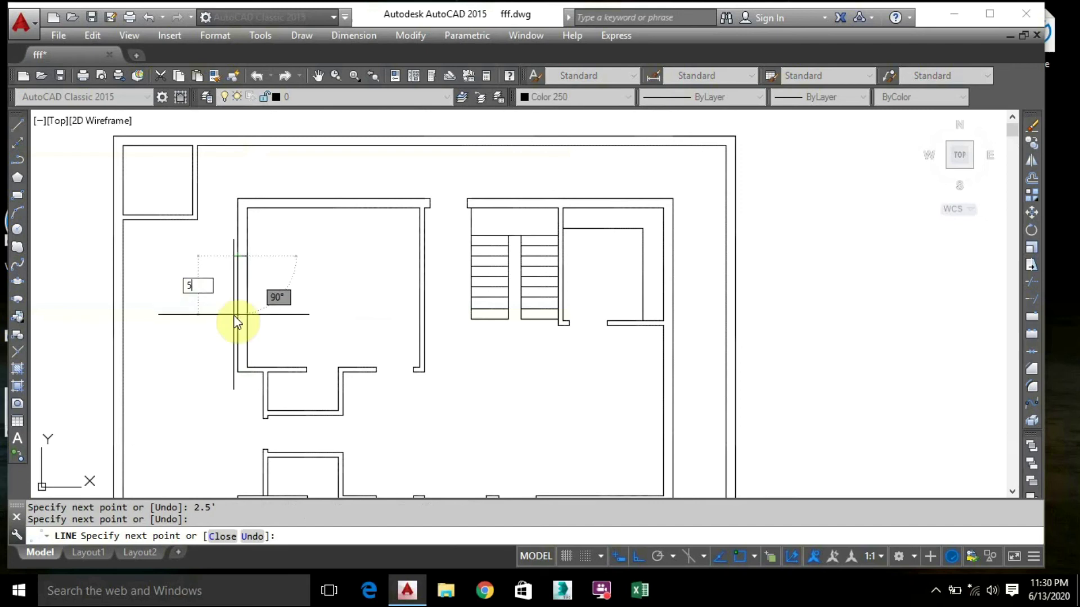
type("'")
key("Return")
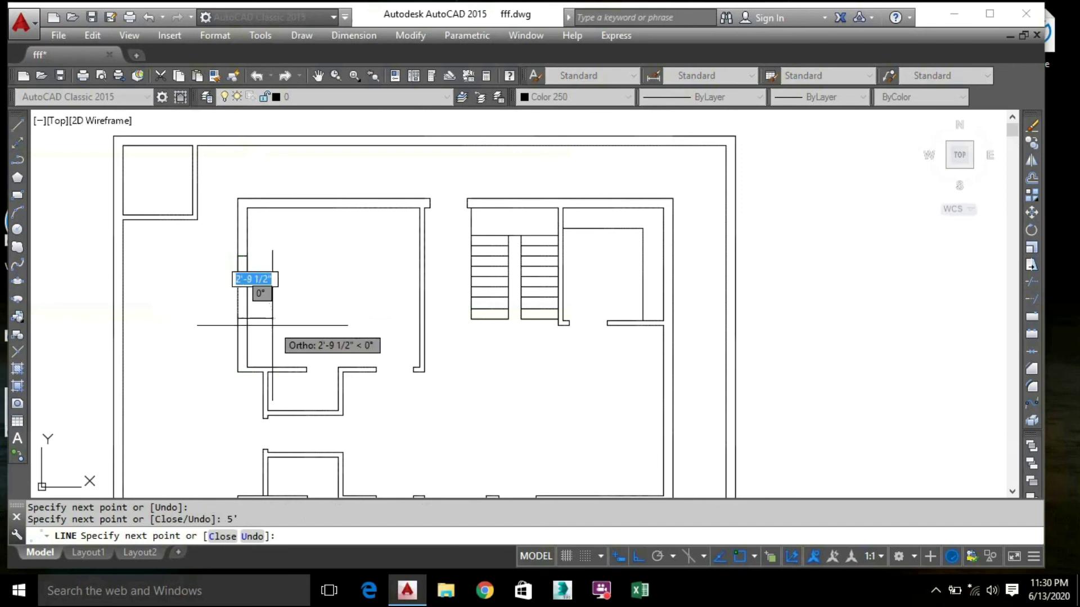
scroll(247, 319, "up", 4)
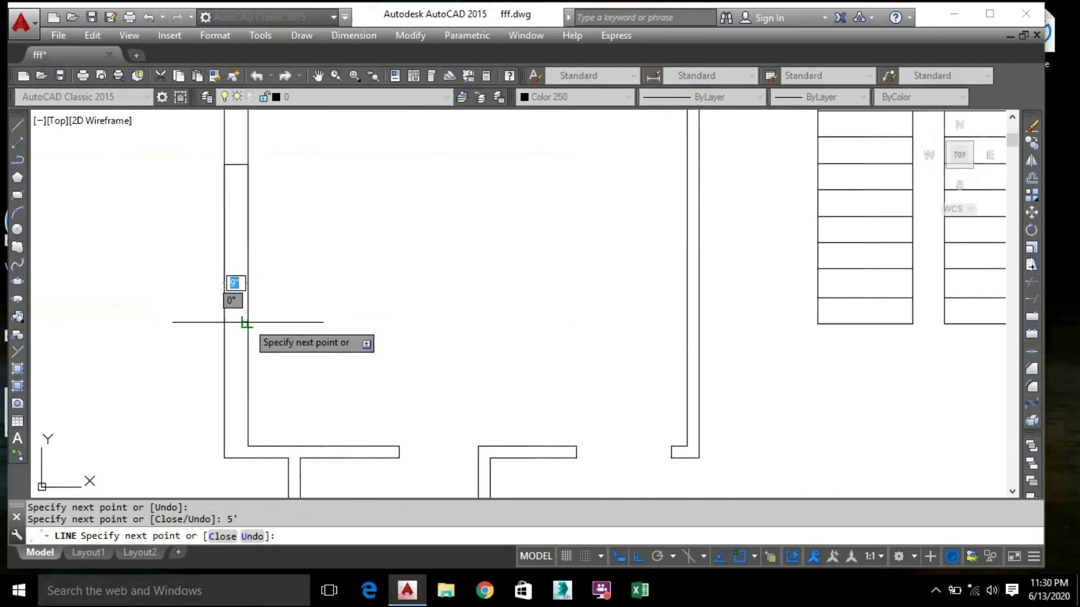
left_click(247, 322)
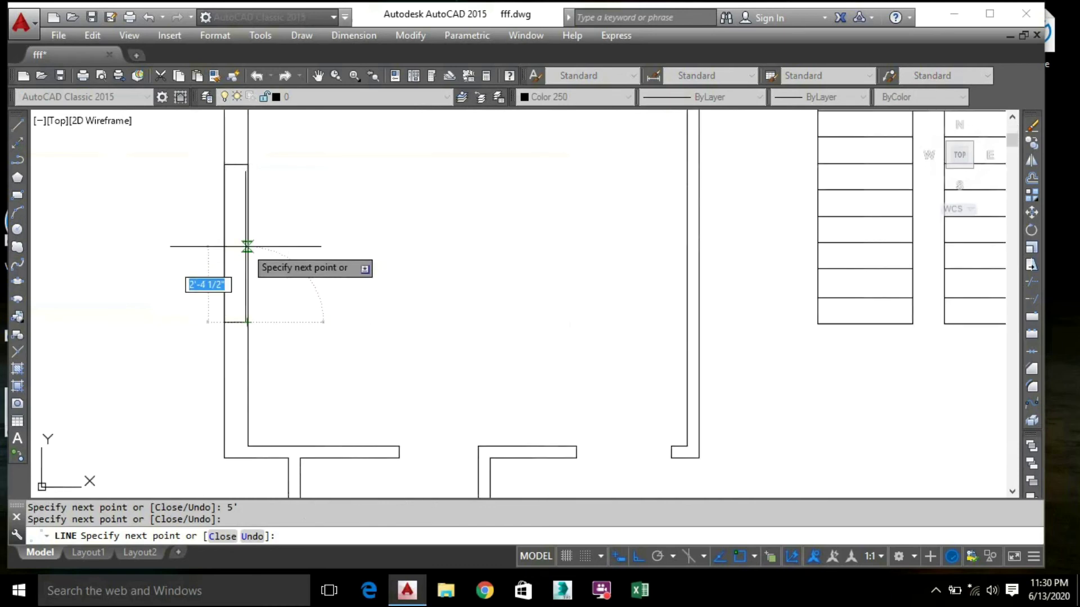
key("Escape")
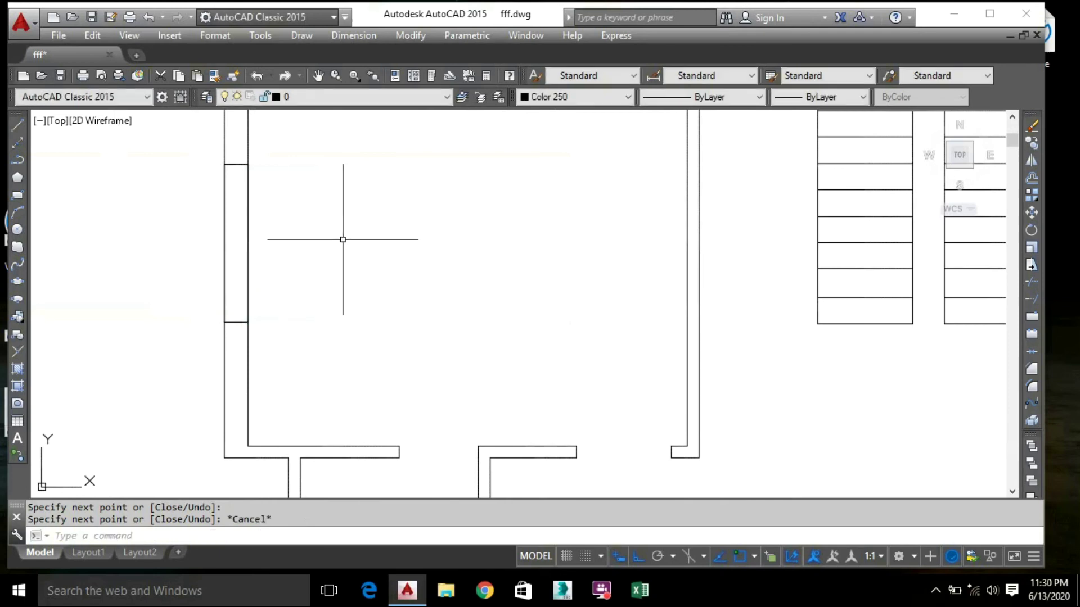
Draw the window's centre line between the midpoints of its lower and upper end lines
type("l")
key("Return")
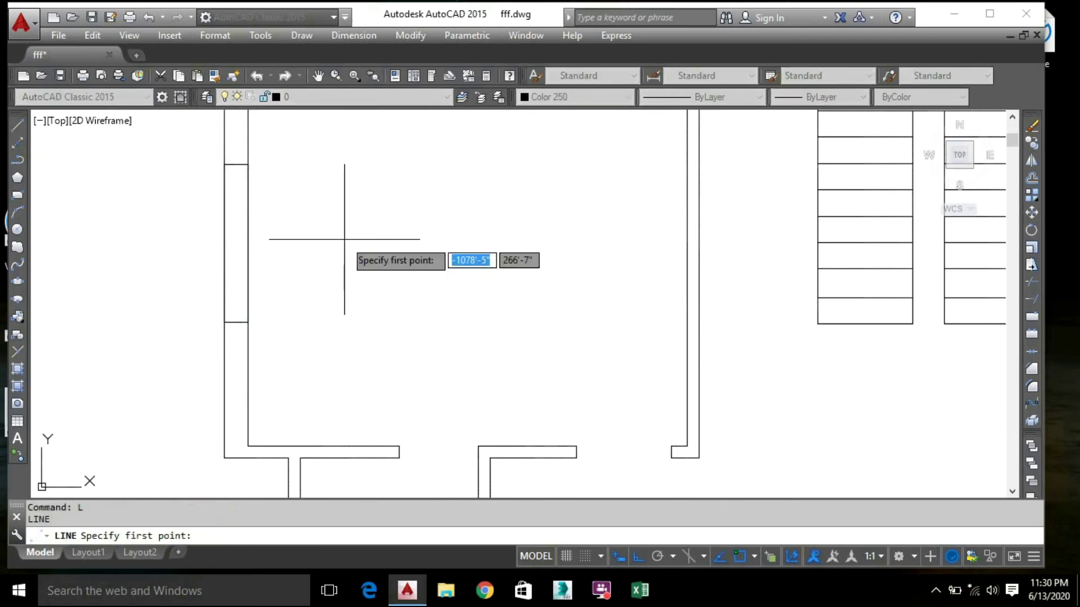
left_click(235, 322)
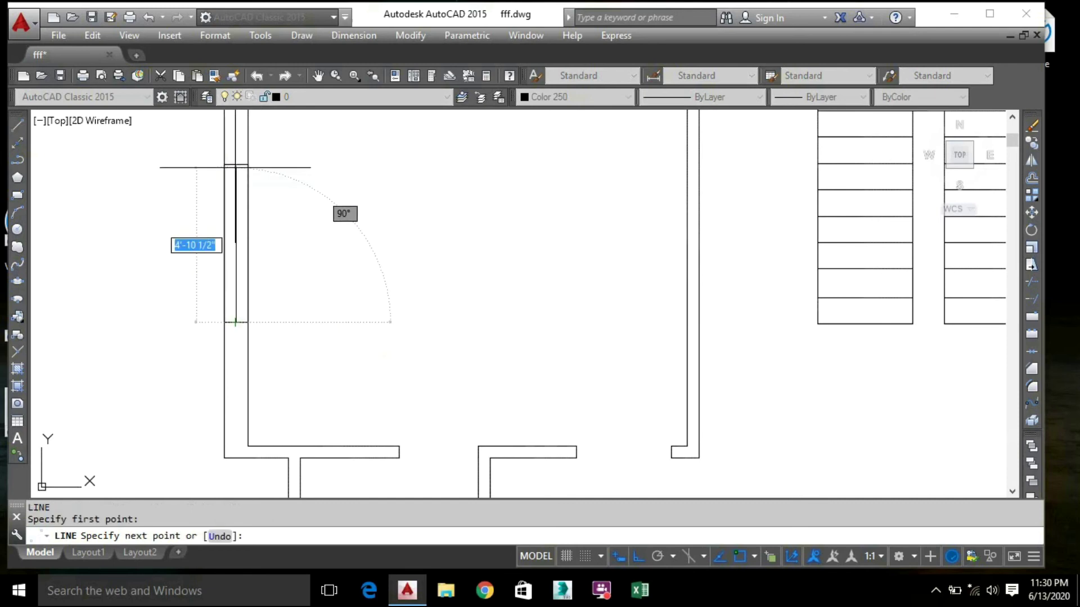
key("Escape")
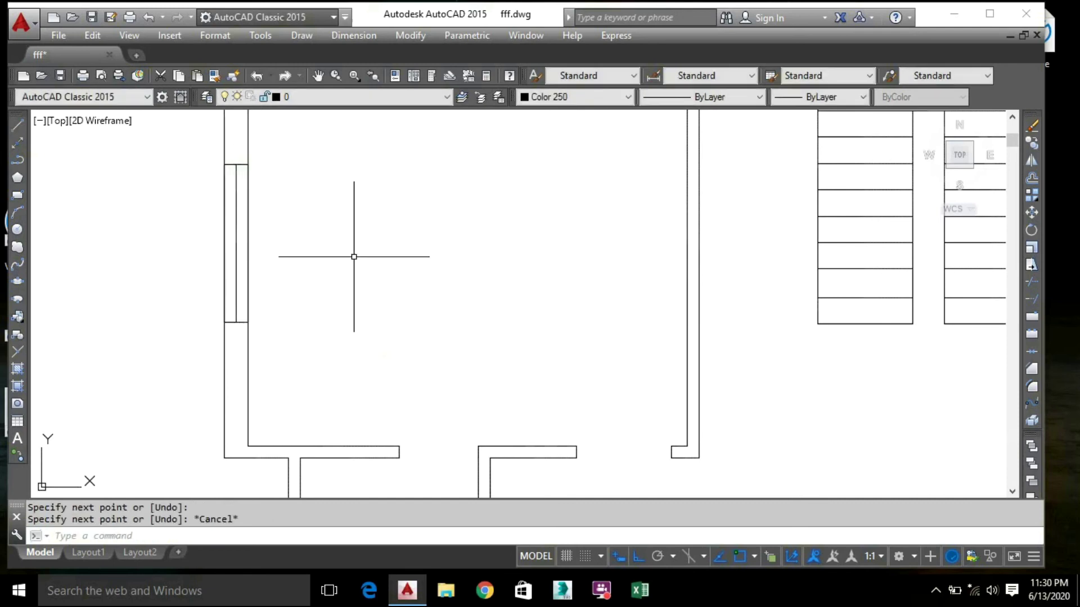
Copy the complete window from the upper-left room's left wall straight left into the empty space outside the boundary
scroll(343, 247, "down", 4)
middle_click_drag(374, 264, 306, 276)
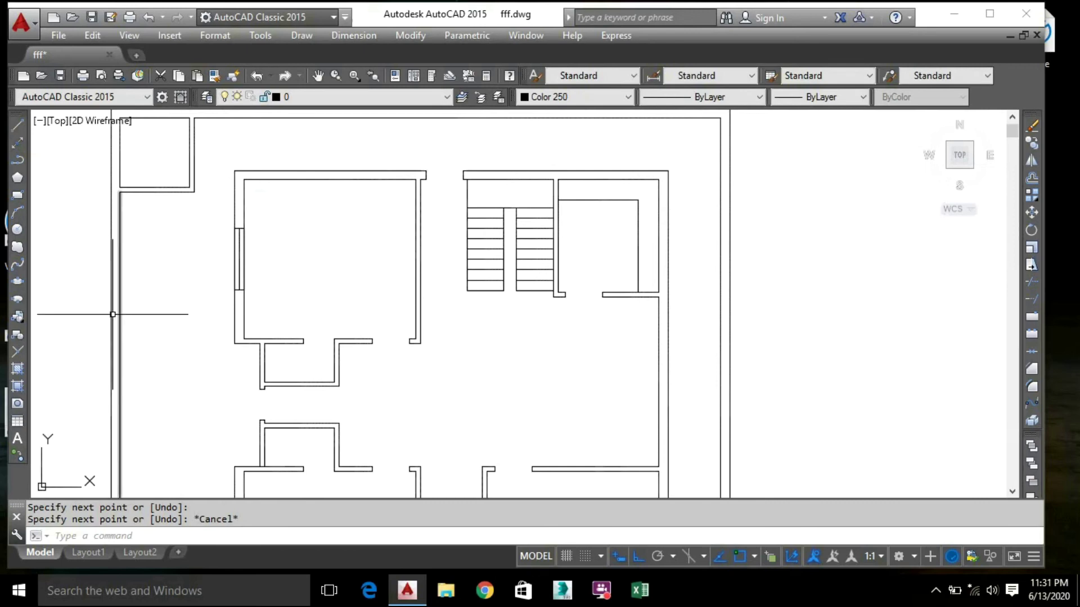
scroll(239, 288, "up", 2)
scroll(243, 288, "up", 6)
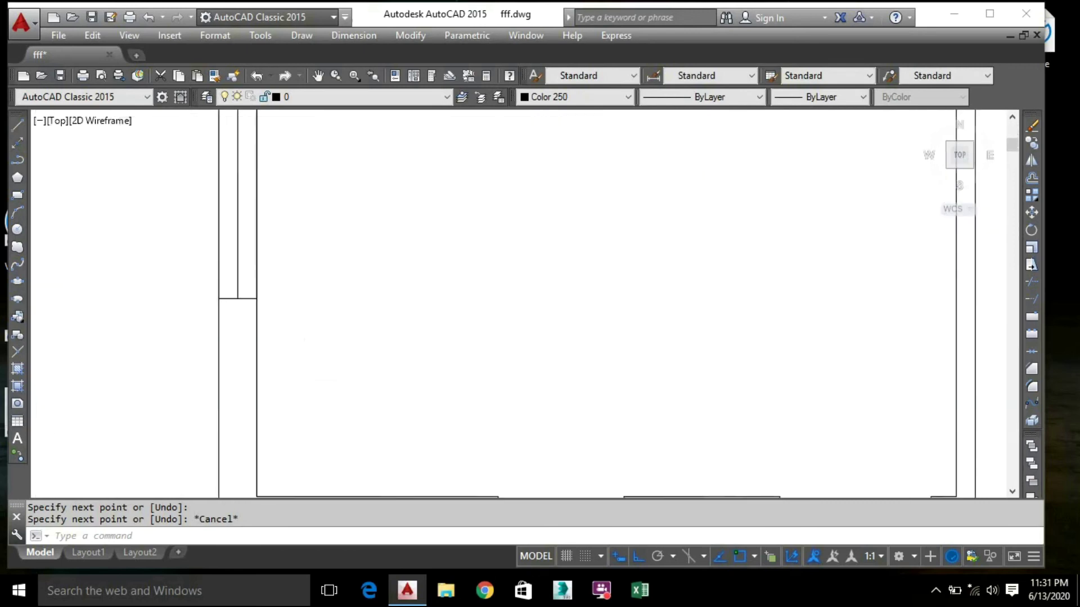
left_click(246, 330)
scroll(236, 191, "down", 5)
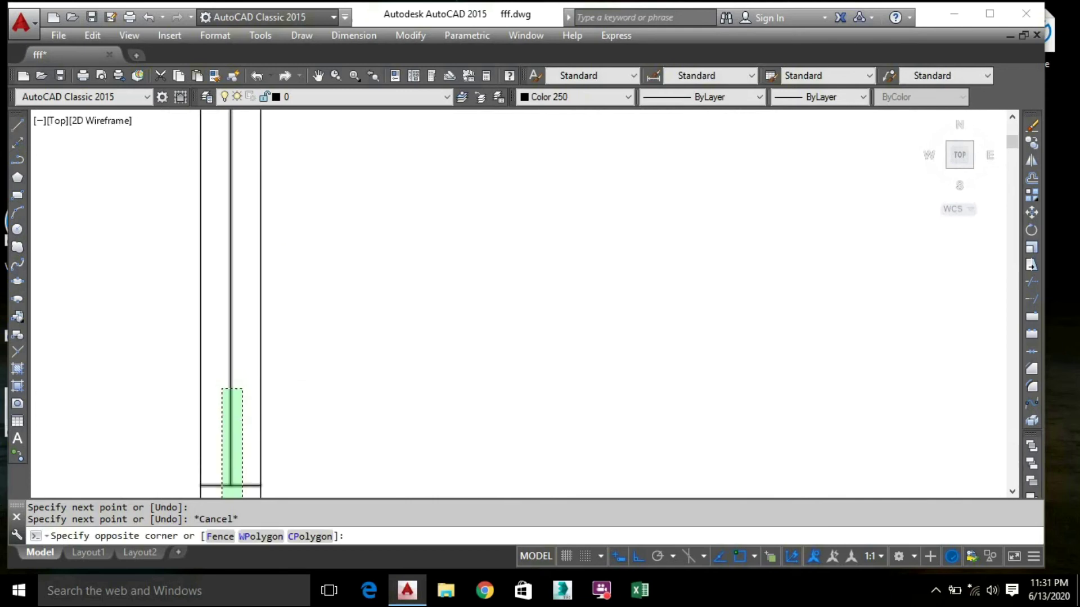
left_click(235, 180)
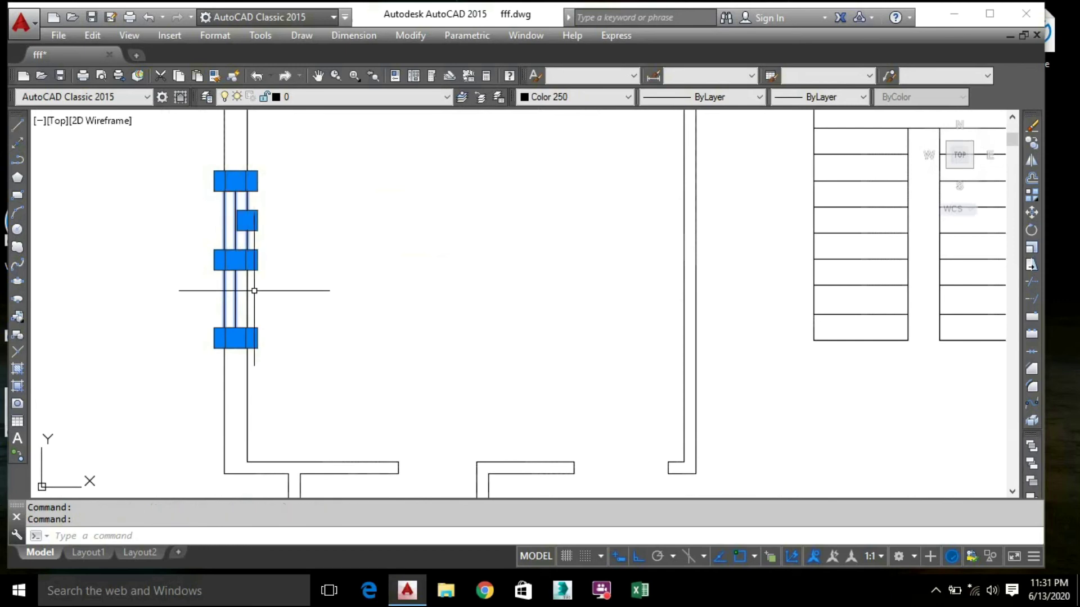
right_click(208, 284)
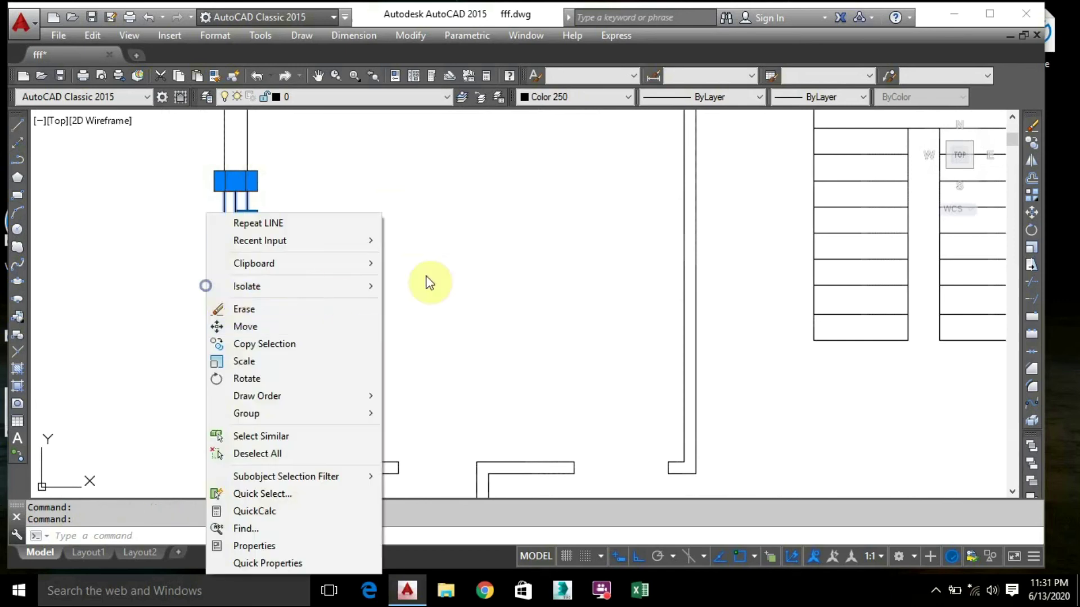
left_click(262, 342)
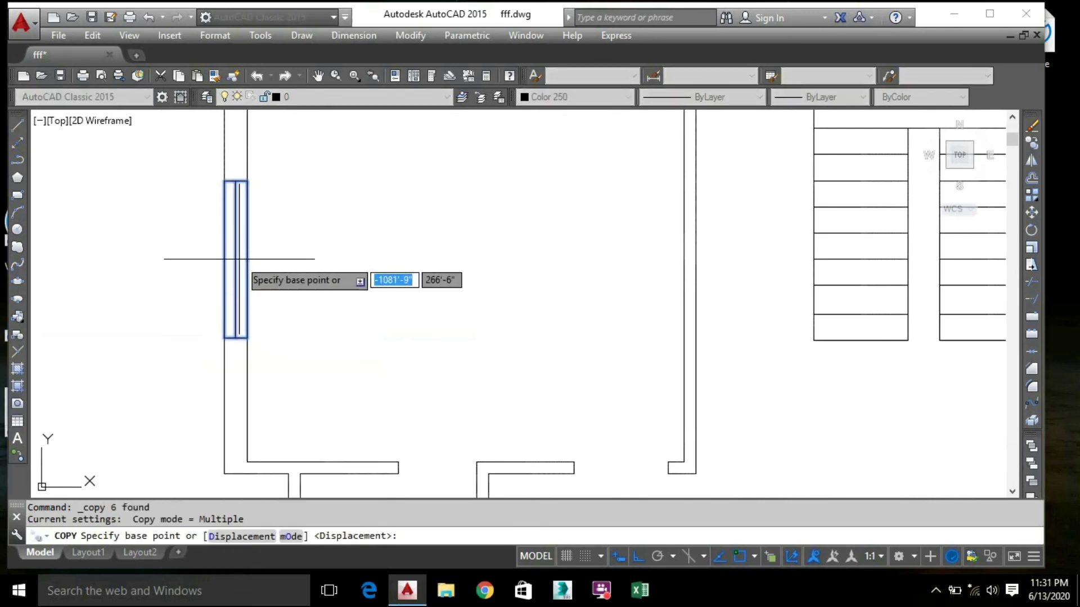
left_click(235, 259)
scroll(126, 250, "down", 4)
middle_click_drag(127, 251, 483, 290)
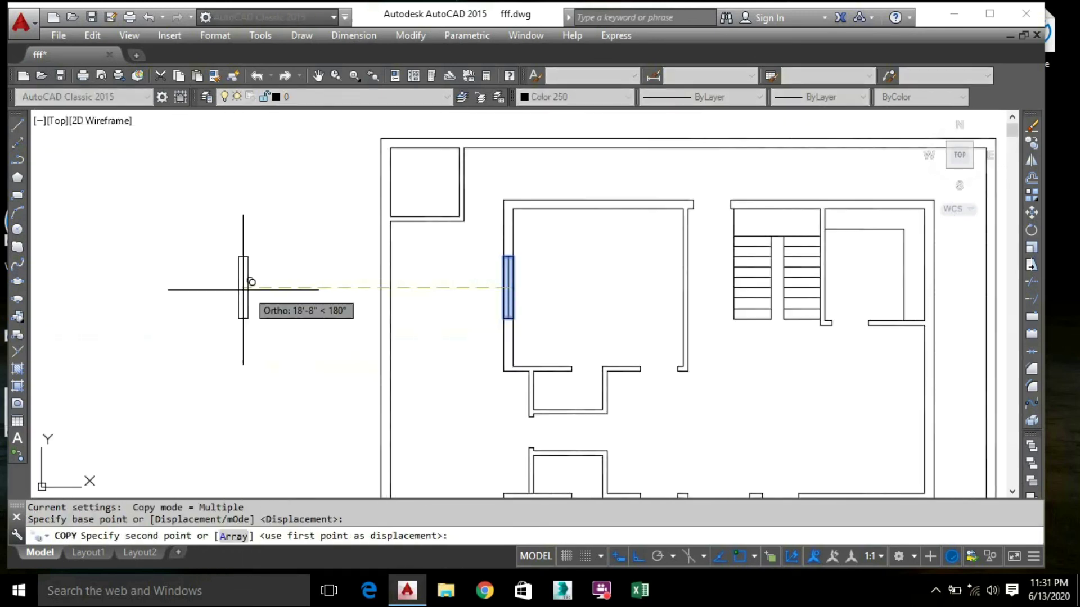
left_click(165, 284)
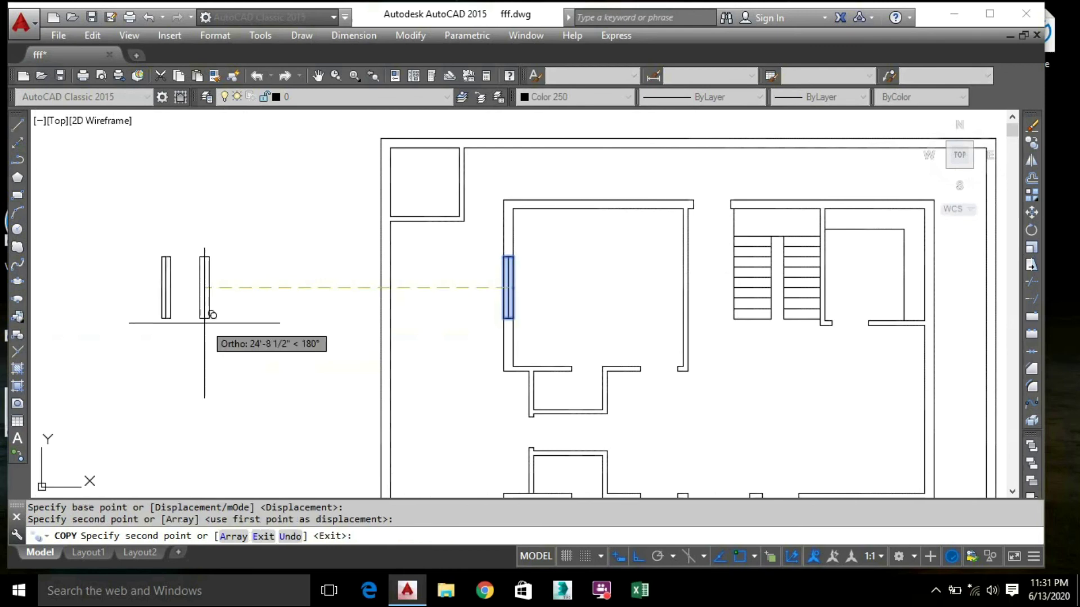
key("Escape")
With ortho off, copy the spare window by its right side's midpoint onto the inner-face midpoint of the lower-left room's left wall
left_click(207, 396)
left_click(98, 235)
right_click(217, 293)
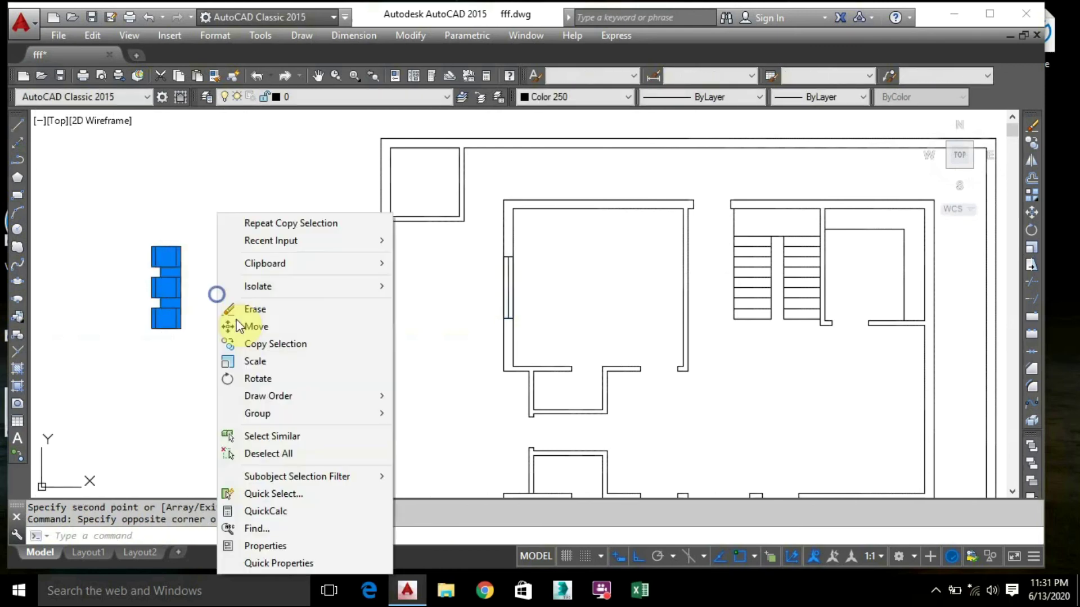
left_click(275, 341)
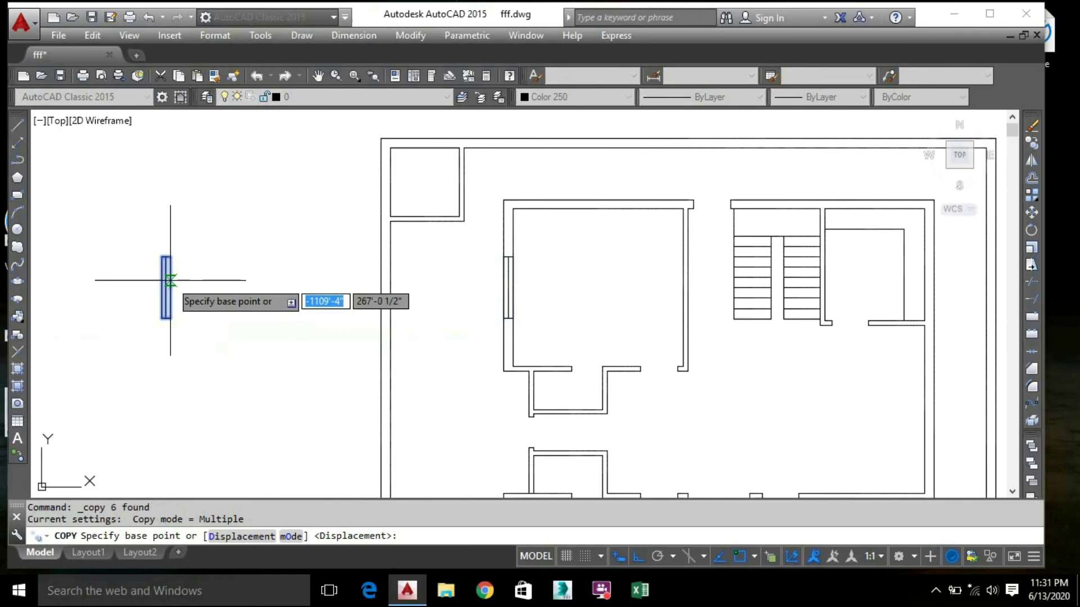
scroll(171, 287, "up", 3)
left_click(171, 292)
scroll(456, 289, "down", 4)
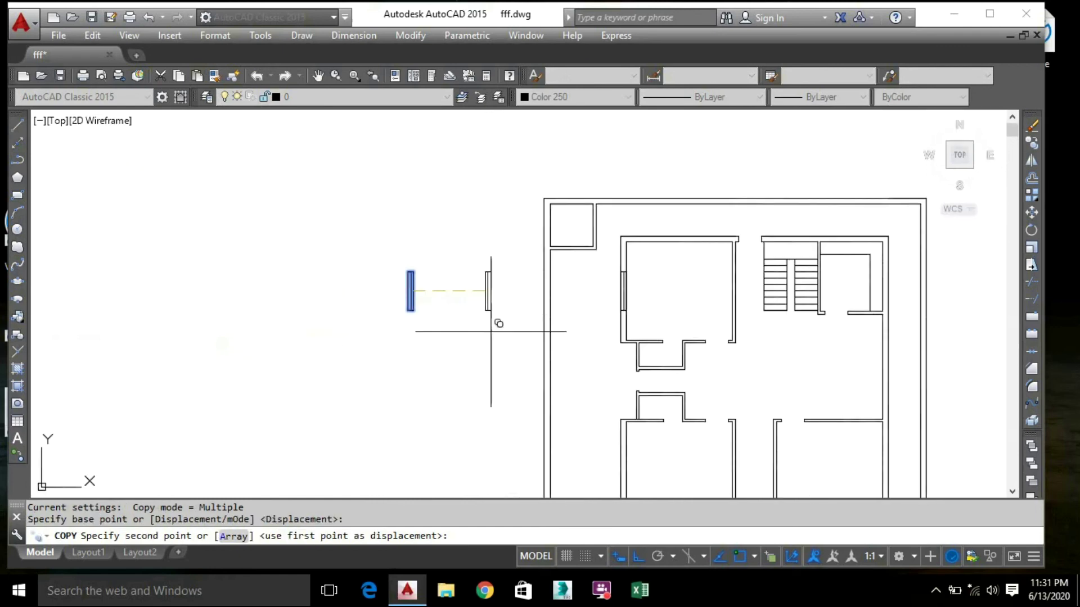
middle_click_drag(468, 342, 335, 212)
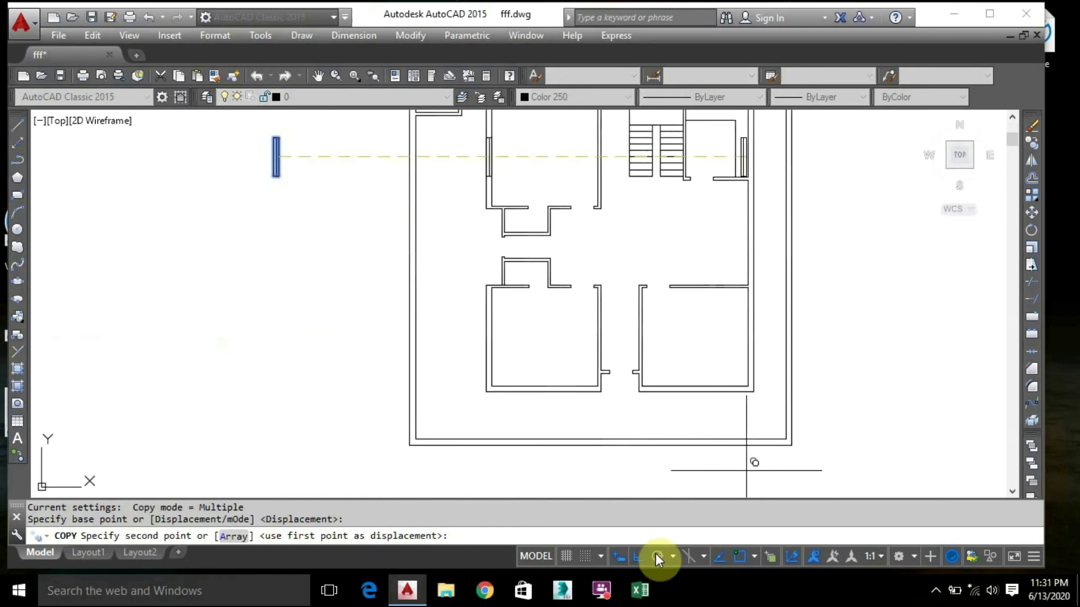
left_click(636, 556)
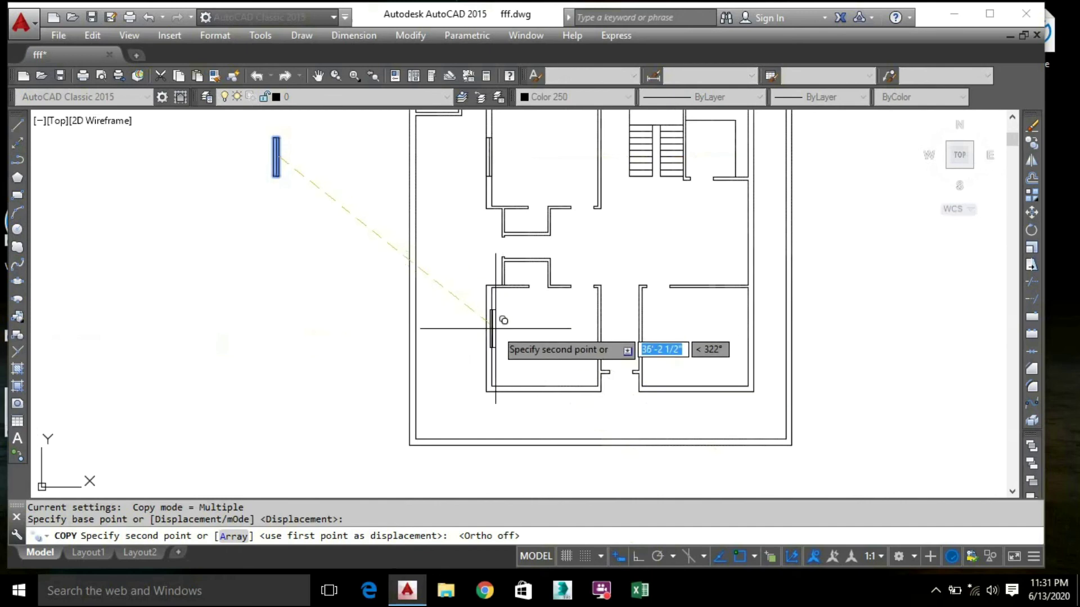
scroll(491, 337, "up", 10)
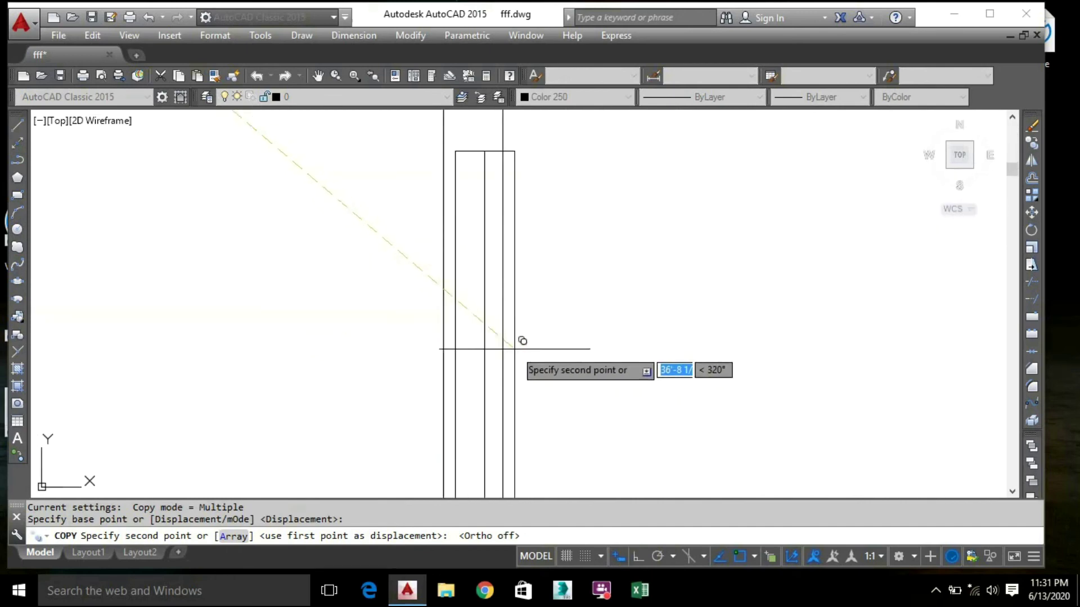
scroll(503, 346, "down", 5)
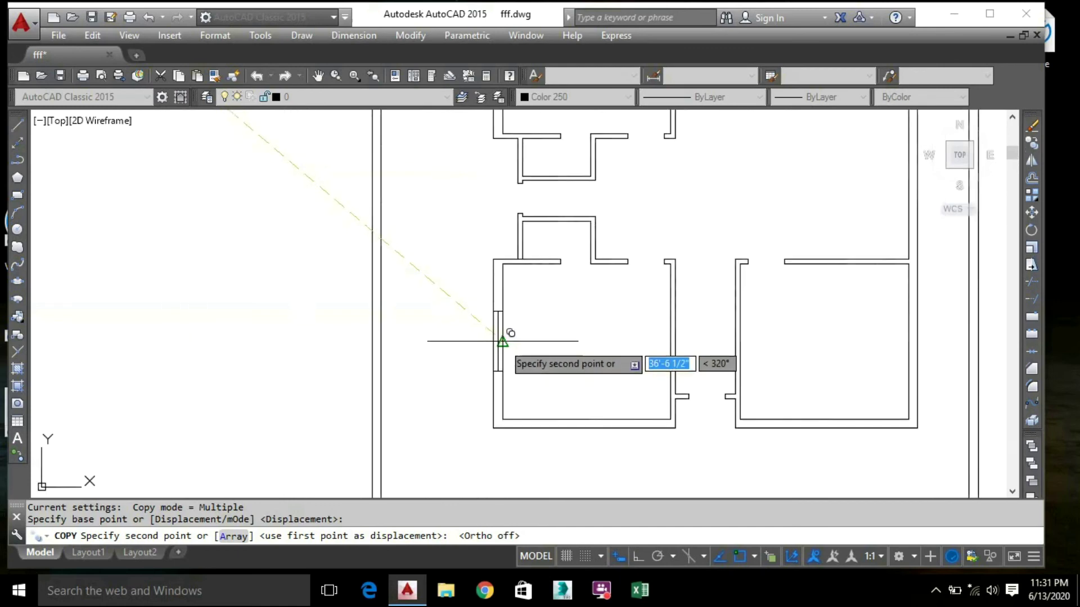
left_click(502, 341)
Place window copies at the inner-face midpoints of the right walls of the lower-right room and the hall above it
middle_click_drag(595, 330, 482, 296)
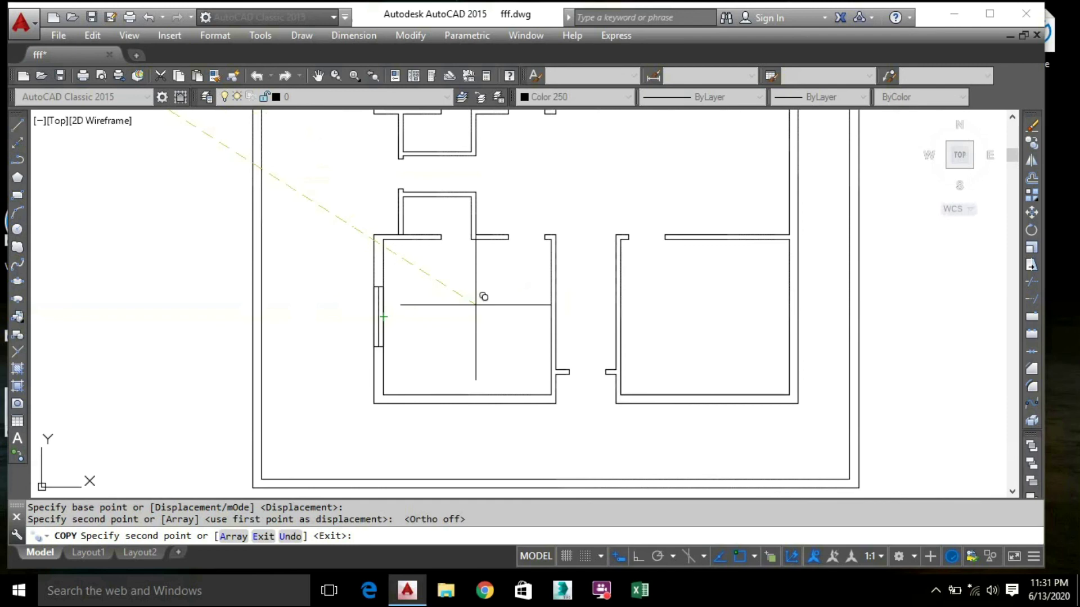
middle_click_drag(667, 313, 551, 295)
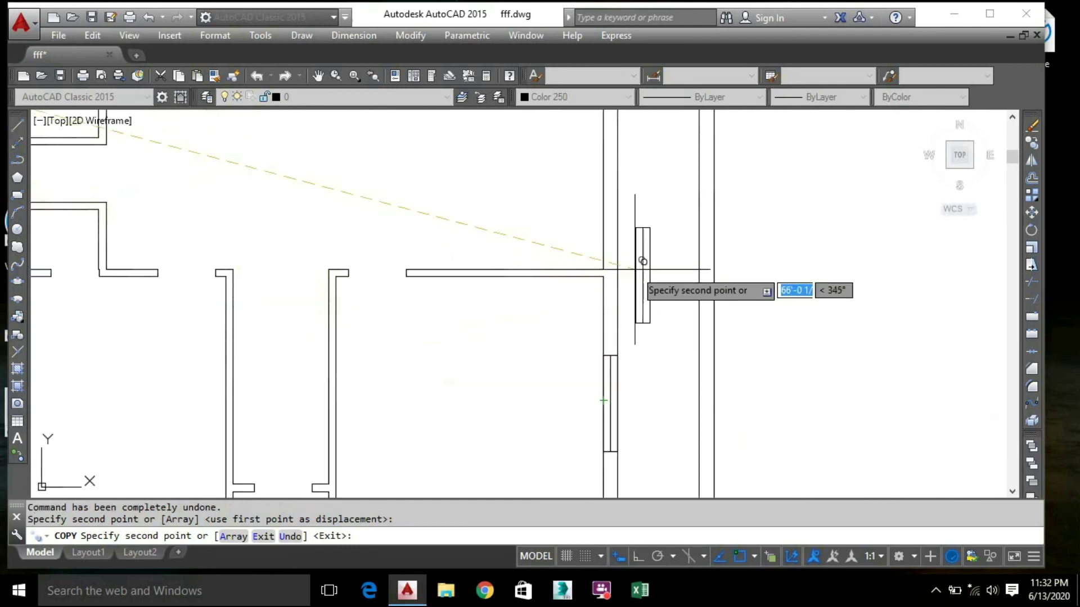
middle_click_drag(630, 275, 624, 495)
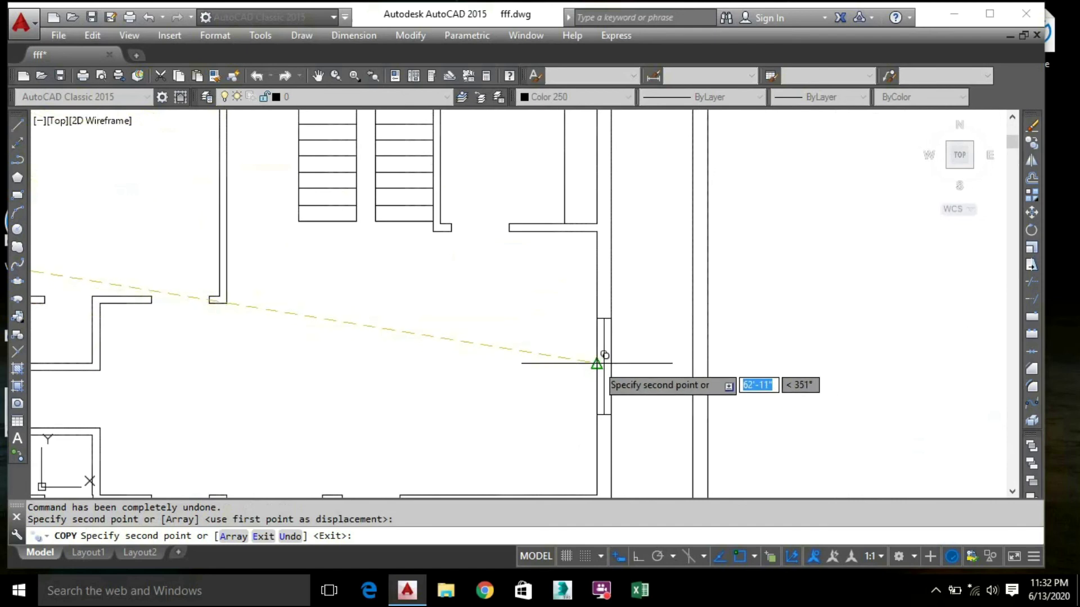
left_click(605, 355)
Place another window copy at the inner-face midpoint of the right wall of the room beside the staircase, and finish copying
middle_click_drag(658, 194, 656, 400)
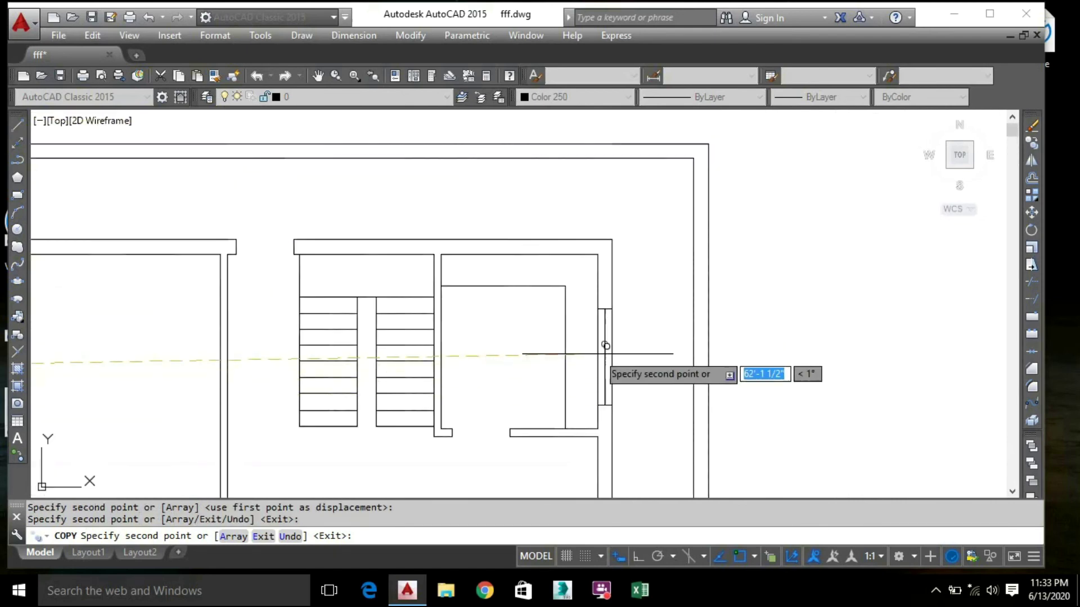
left_click(604, 327)
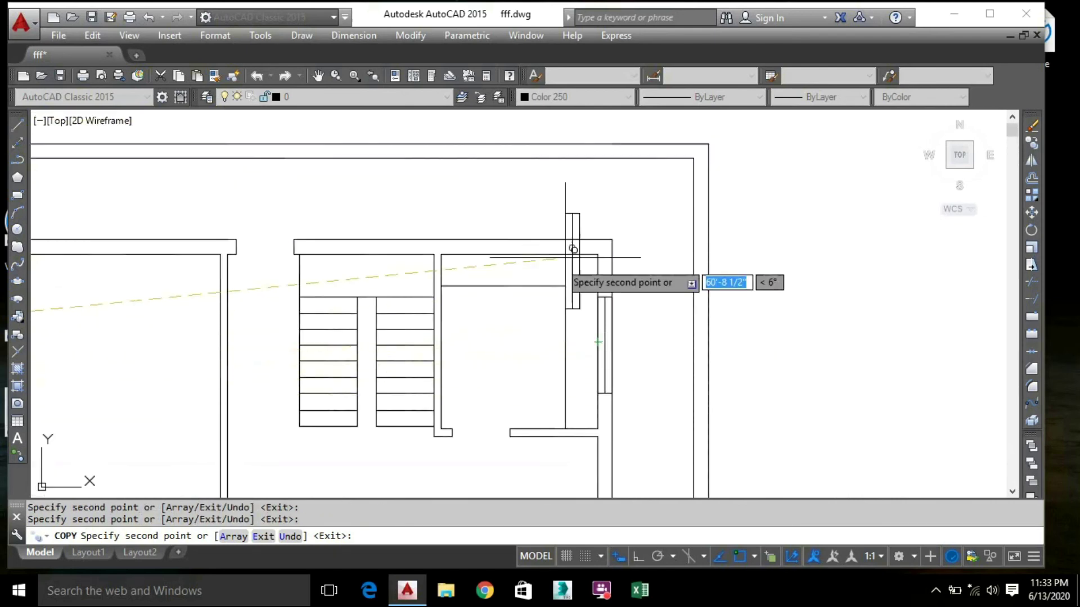
scroll(498, 362, "down", 2)
scroll(498, 362, "down", 3)
middle_click_drag(532, 336, 531, 249)
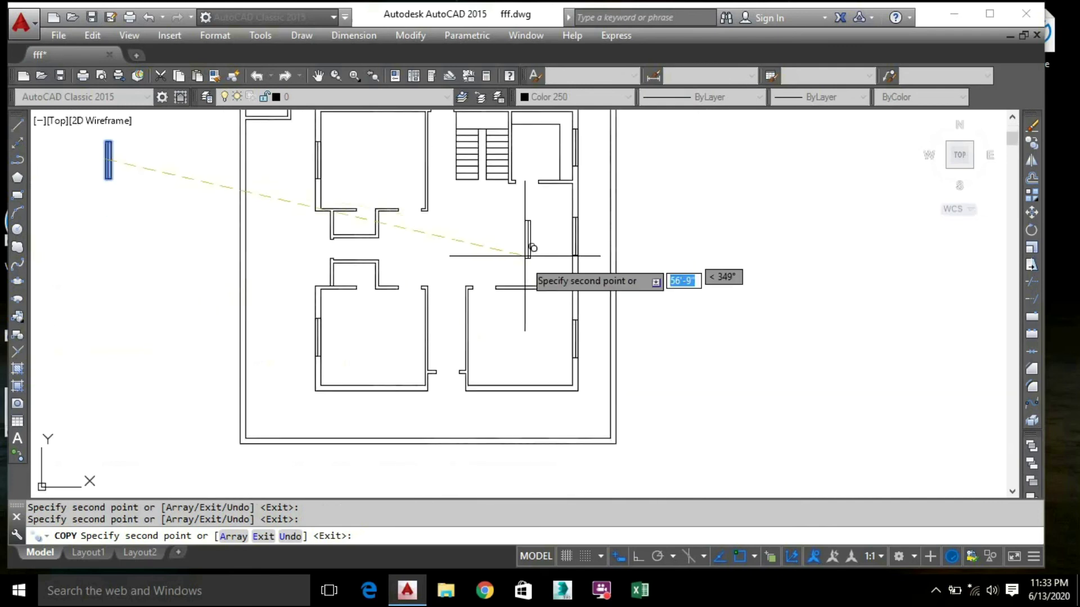
key("Escape")
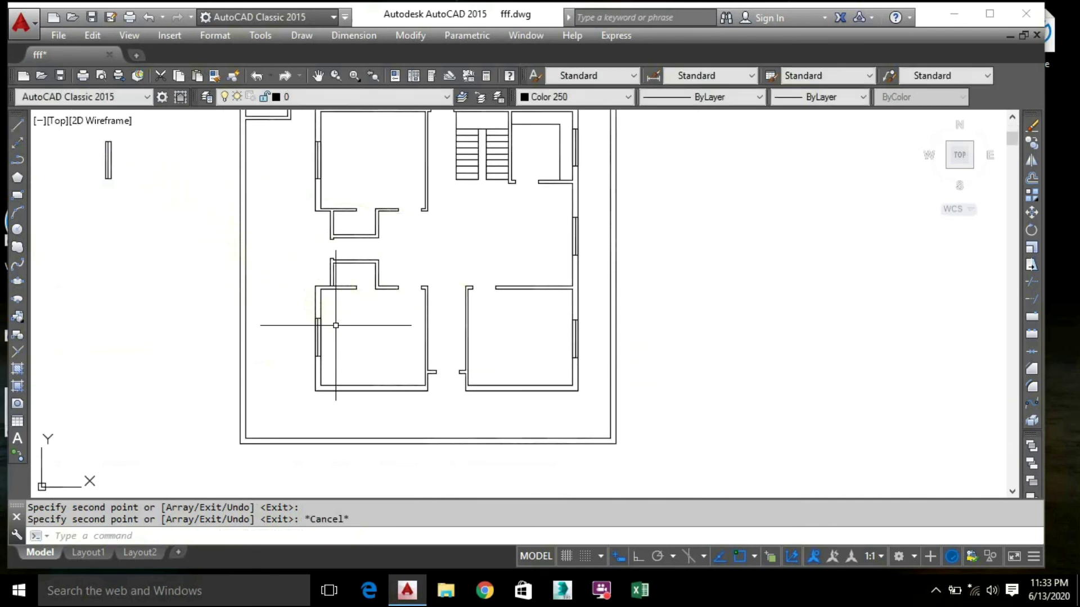
Rotate the spare window outside the boundary by 90° about its lower end, with ortho on, so it lies horizontally
middle_click_drag(145, 254, 210, 340)
left_click(214, 296)
left_click(89, 162)
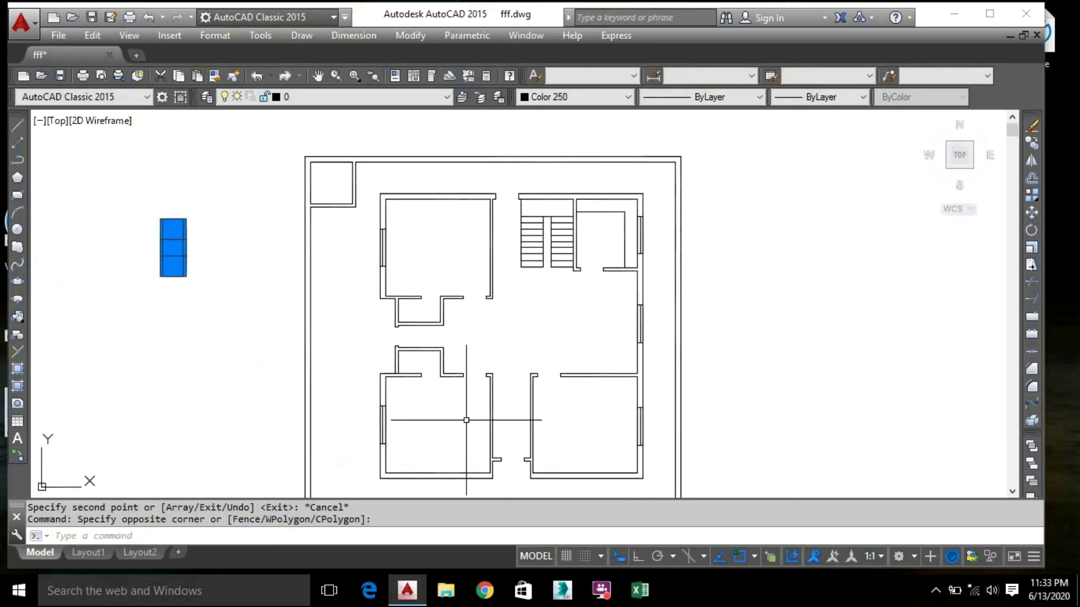
middle_click_drag(440, 464, 413, 395)
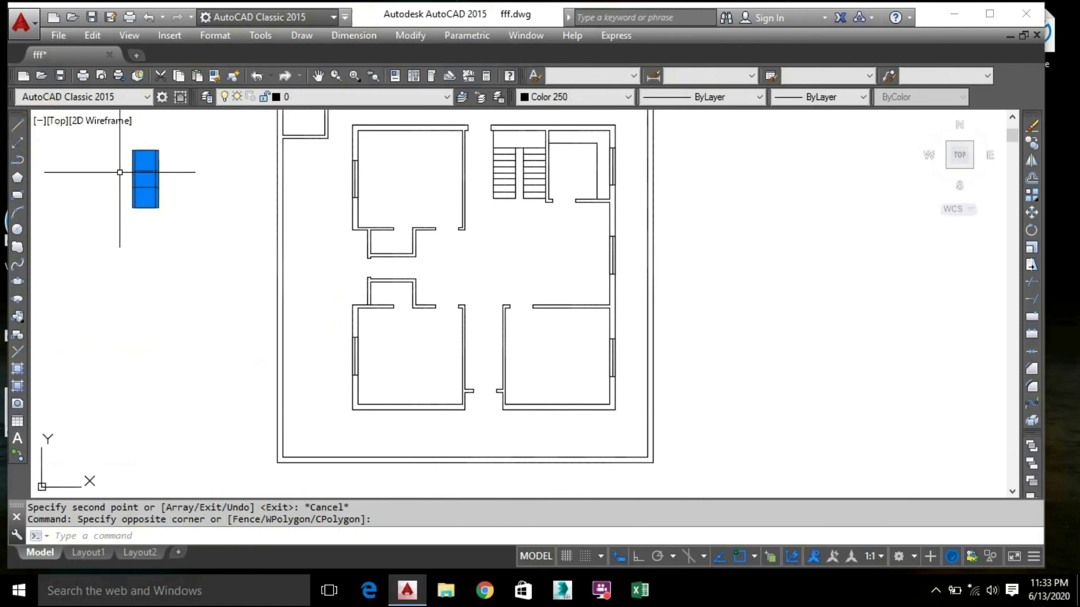
left_click(174, 286)
left_click(101, 241)
left_click(202, 267)
left_click(94, 143)
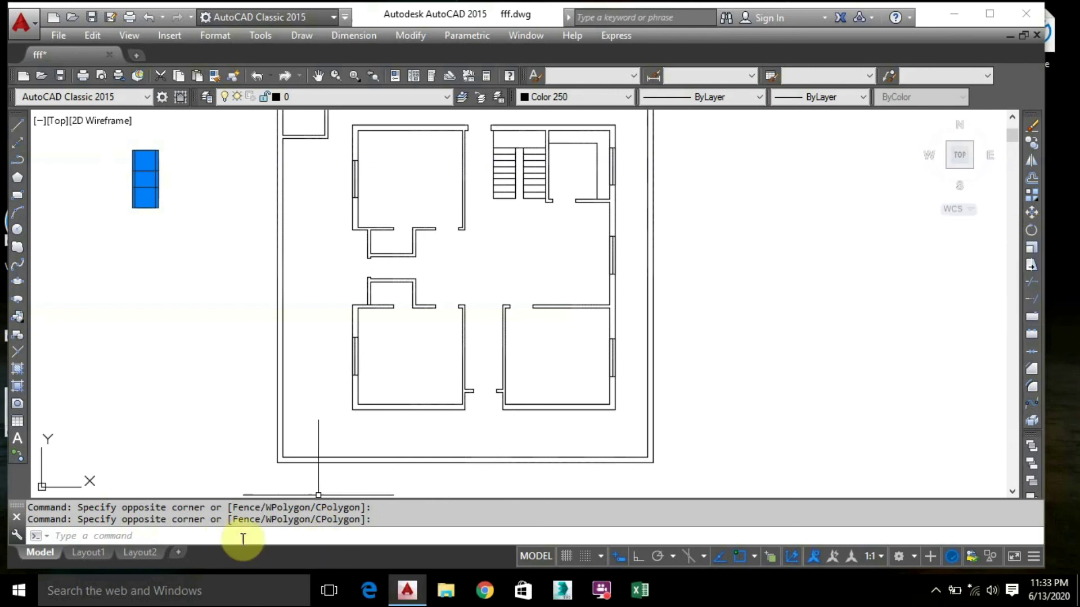
left_click(1029, 229)
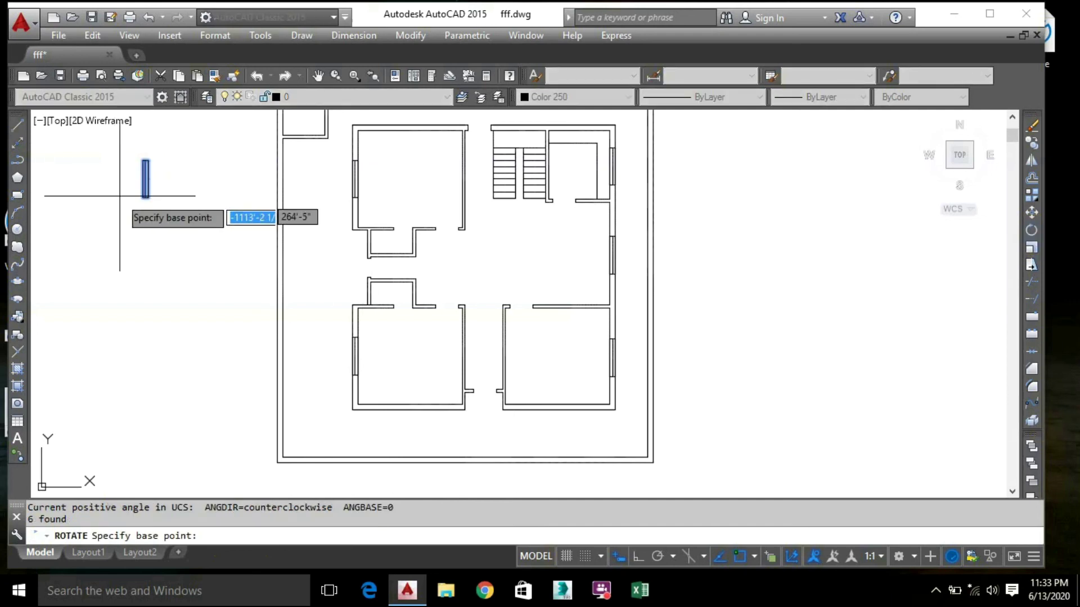
left_click(145, 198)
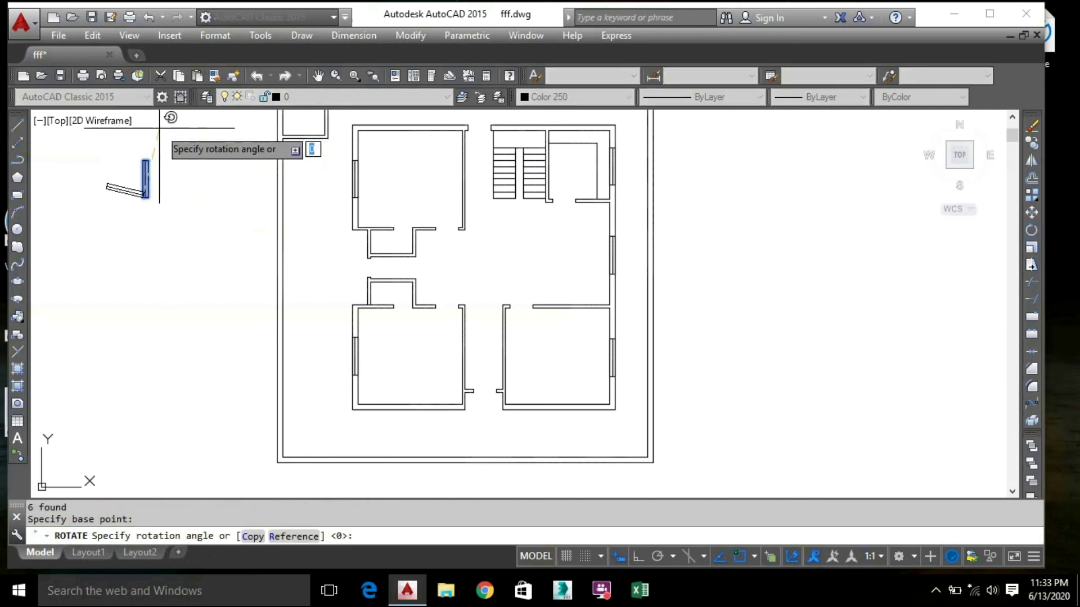
left_click(637, 556)
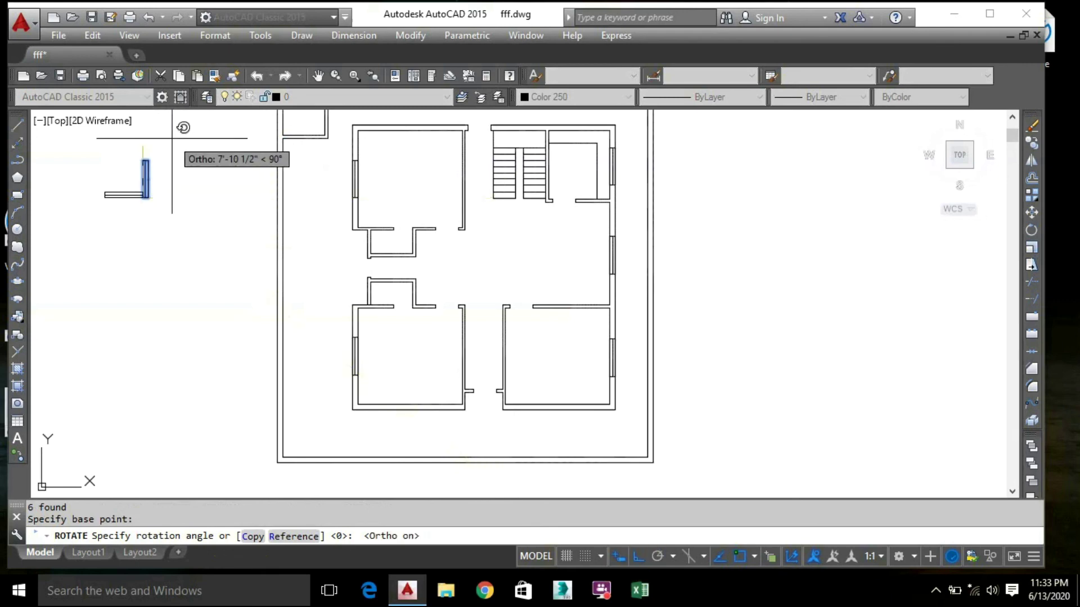
left_click(171, 138)
With ortho off, copy the horizontal spare window by its upper line's midpoint onto the inner-face midpoint of the lower-left room's bottom wall
middle_click_drag(164, 243, 292, 293)
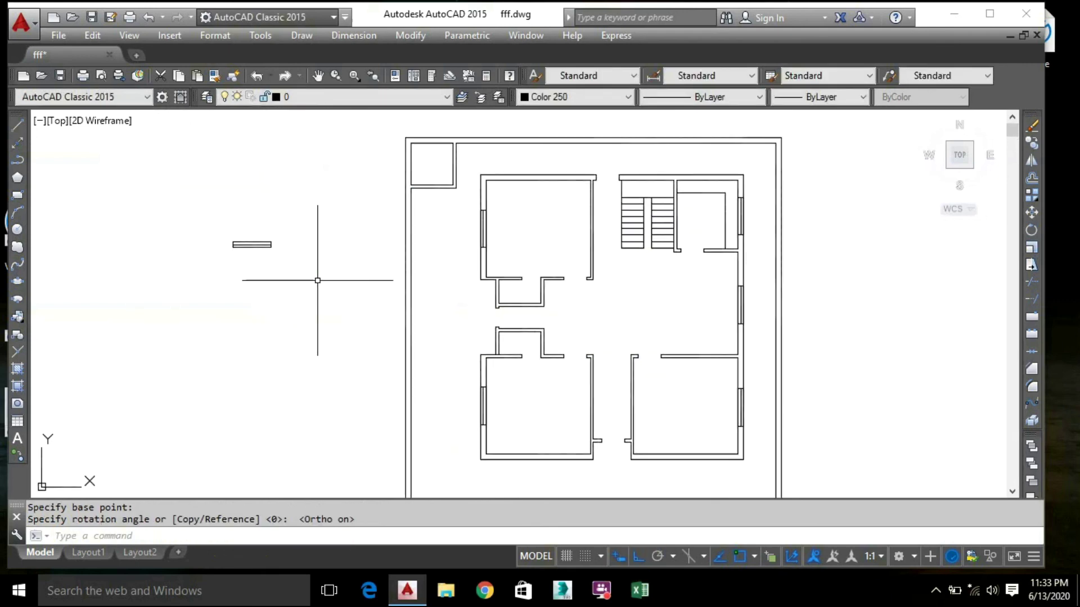
left_click(317, 280)
left_click(222, 234)
right_click(139, 286)
left_click(252, 346)
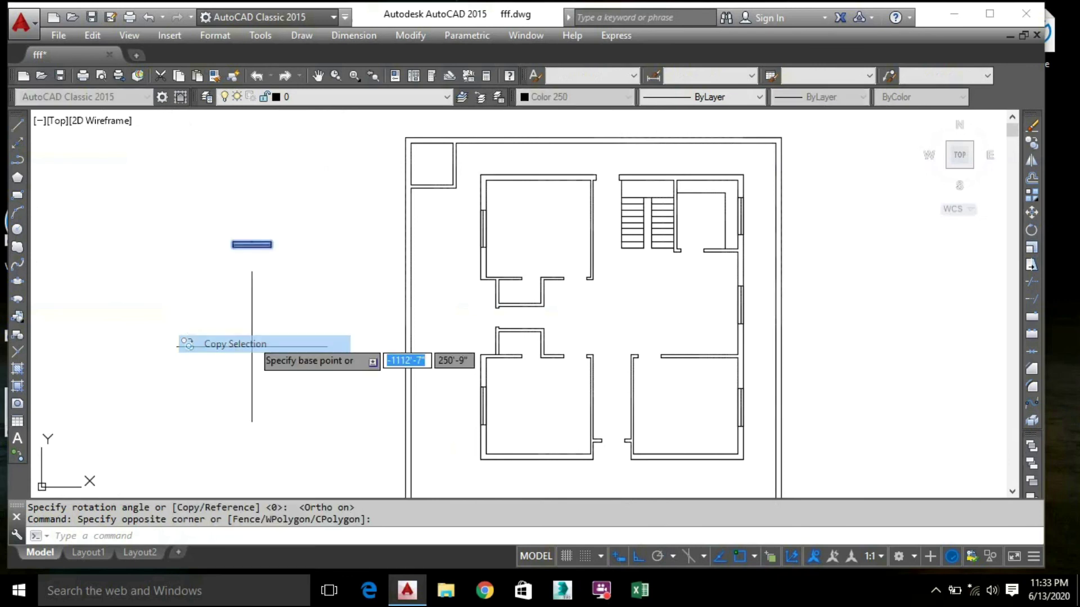
scroll(248, 233, "up", 4)
left_click(247, 268)
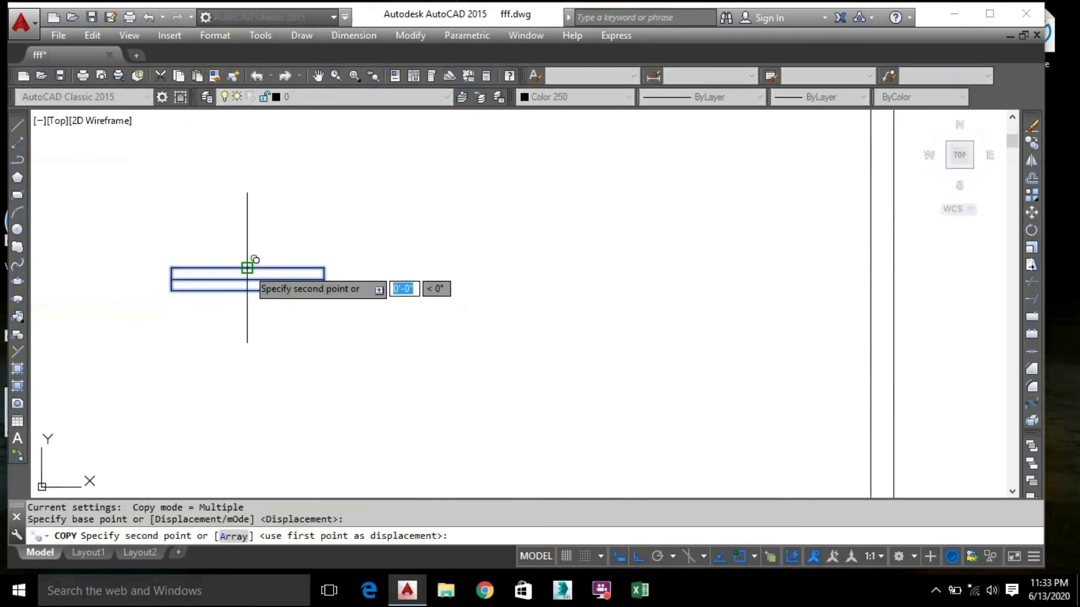
scroll(605, 366, "down", 4)
middle_click_drag(605, 366, 393, 228)
scroll(535, 376, "down", 2)
middle_click_drag(535, 376, 381, 261)
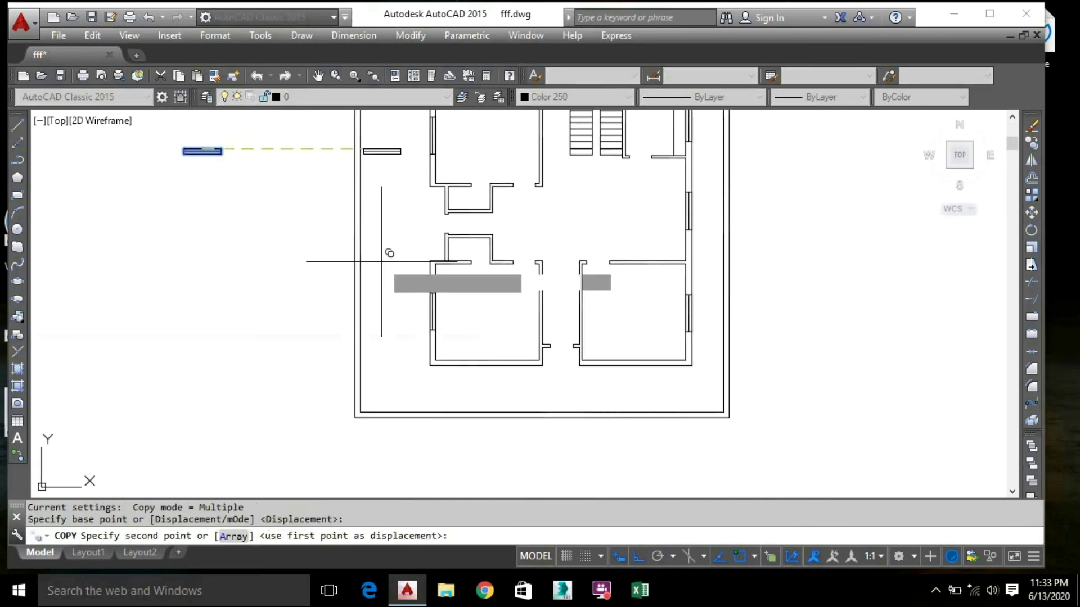
left_click(638, 557)
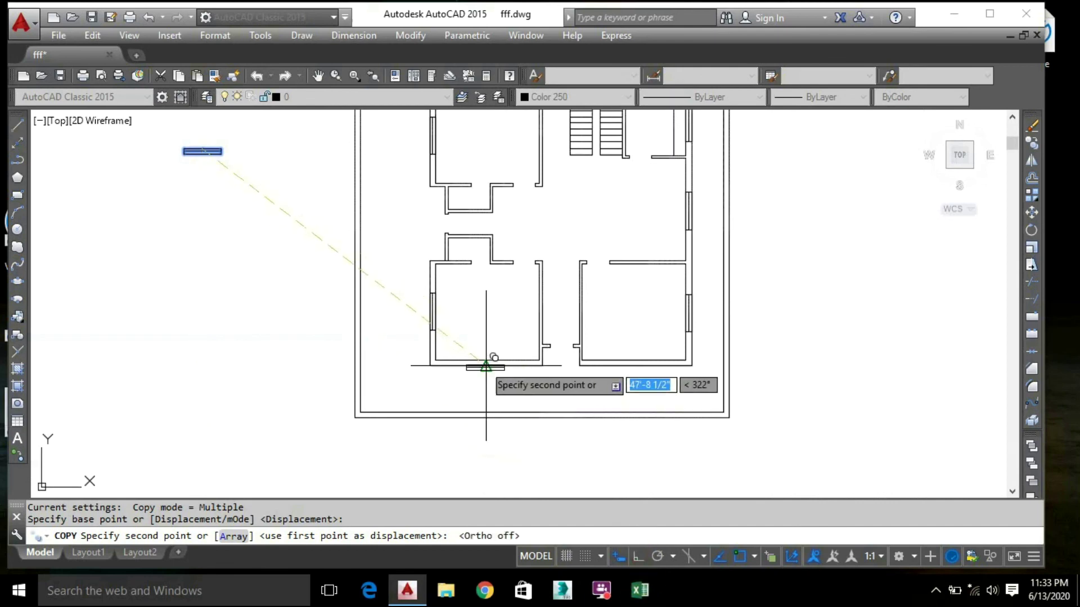
scroll(489, 360, "up", 2)
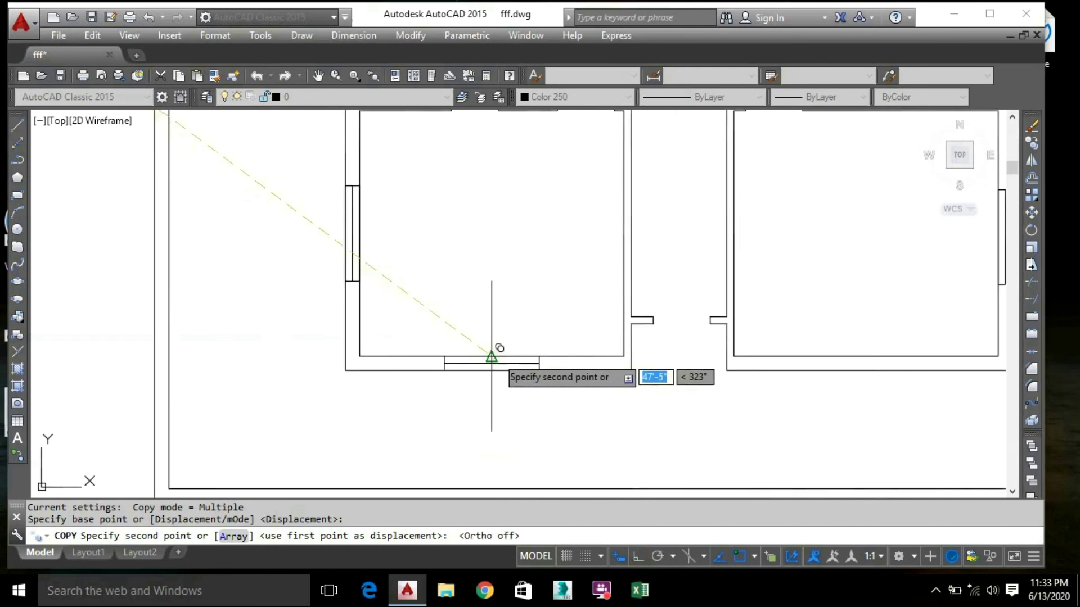
left_click(491, 357)
scroll(555, 260, "down", 4)
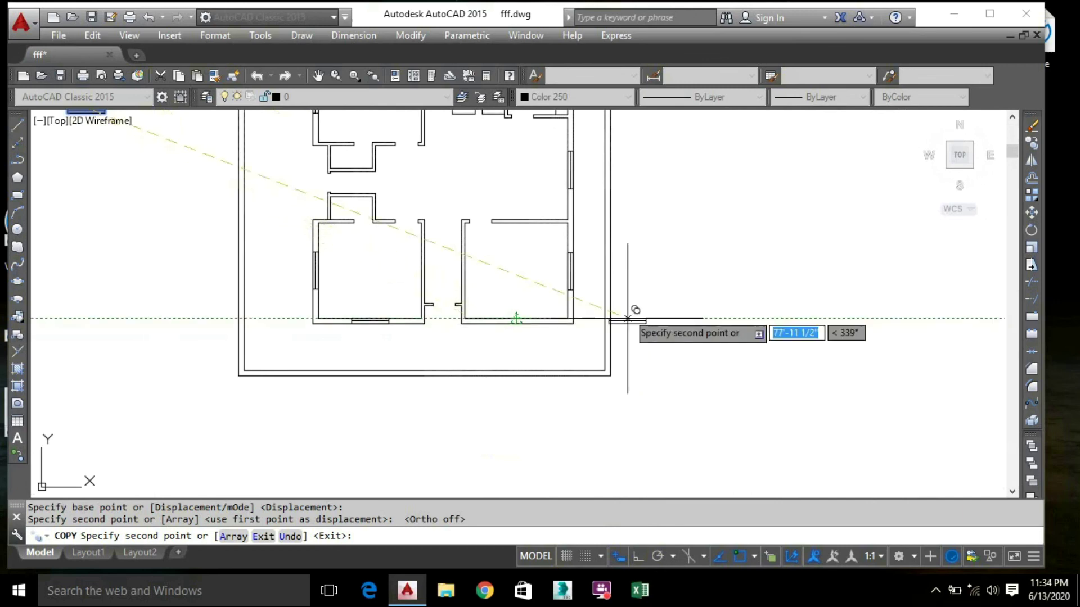
Place a horizontal window copy at the inner-face midpoint of the lower-right room's bottom wall, and finish copying
scroll(499, 325, "up", 4)
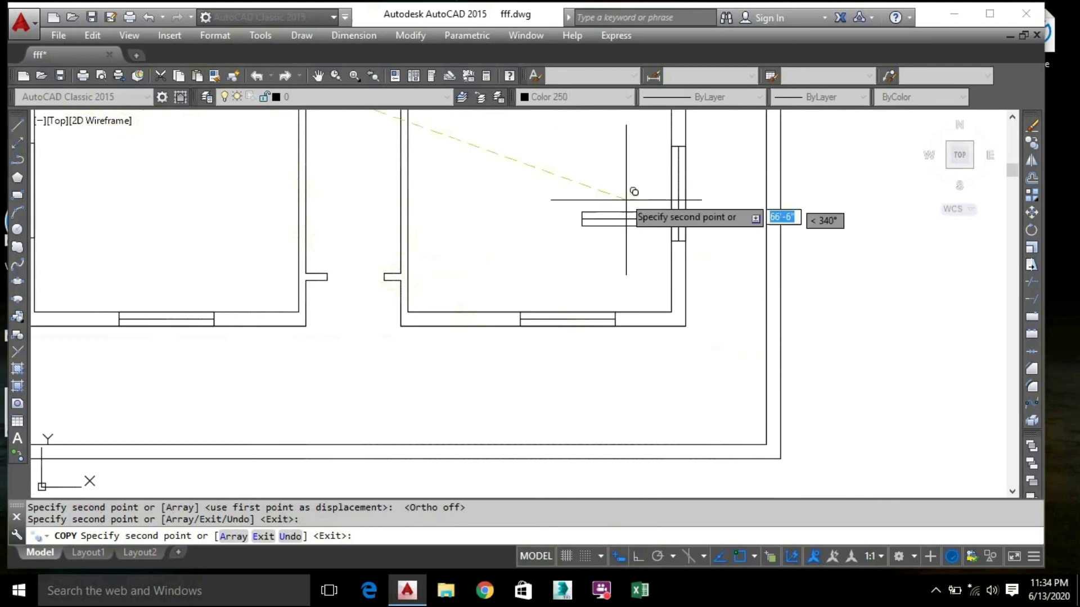
scroll(550, 234, "down", 4)
middle_click_drag(550, 234, 561, 324)
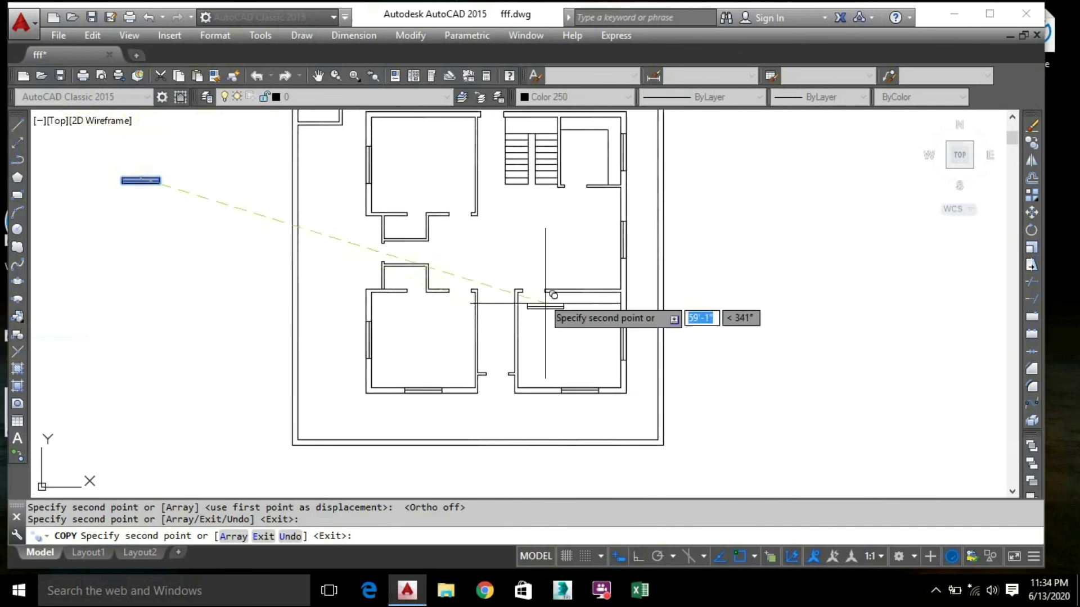
middle_click_drag(547, 227, 549, 287)
scroll(429, 171, "up", 5)
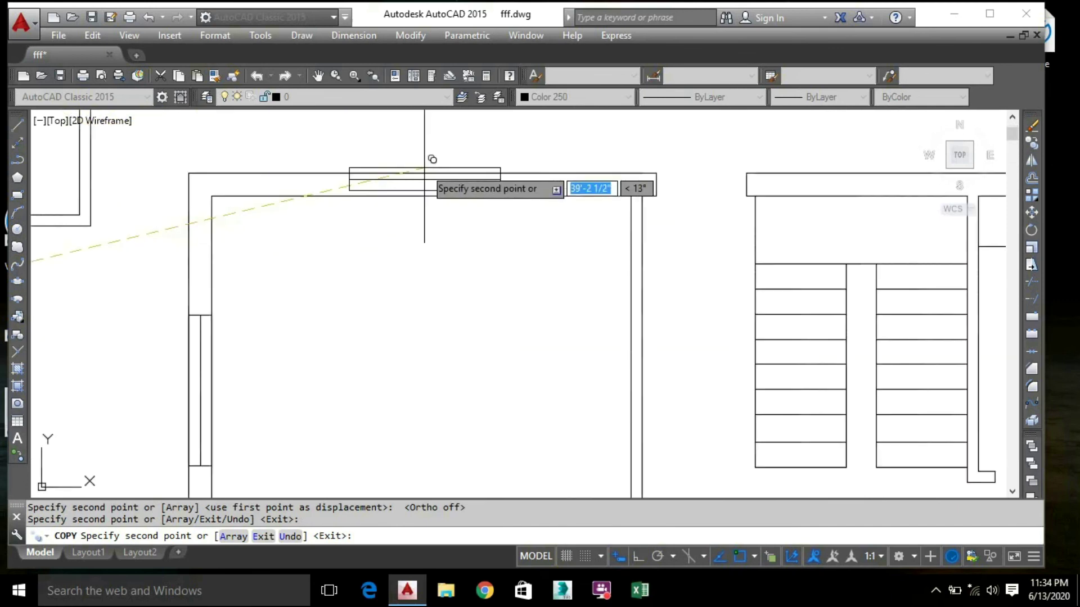
scroll(430, 179, "down", 6)
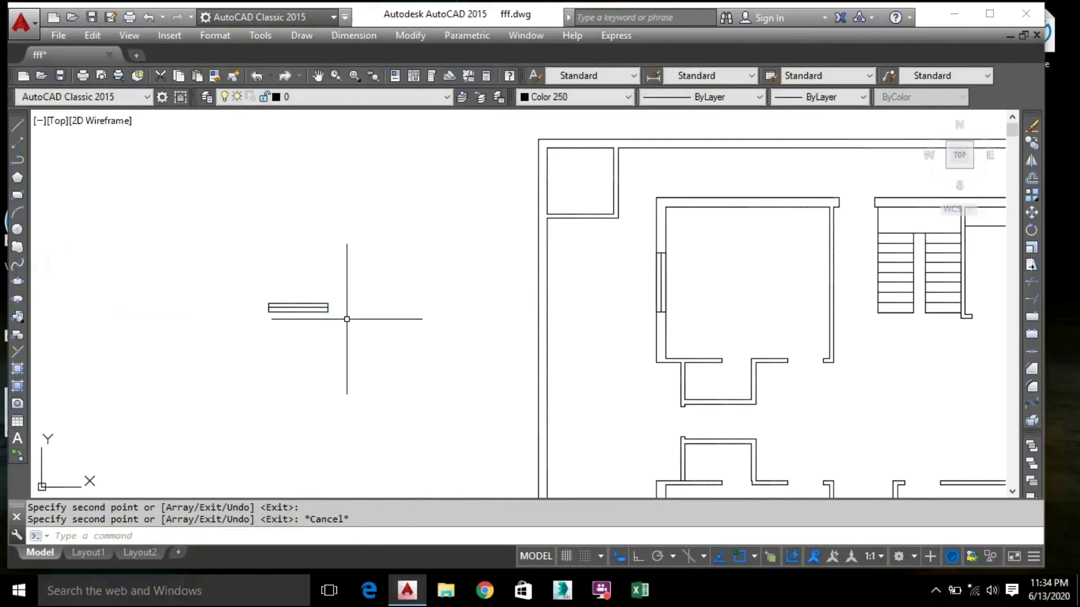
Copy the spare horizontal window by its lower line's midpoint onto the inner-face midpoint of the upper-left room's top wall
left_click(349, 315)
right_click(247, 345)
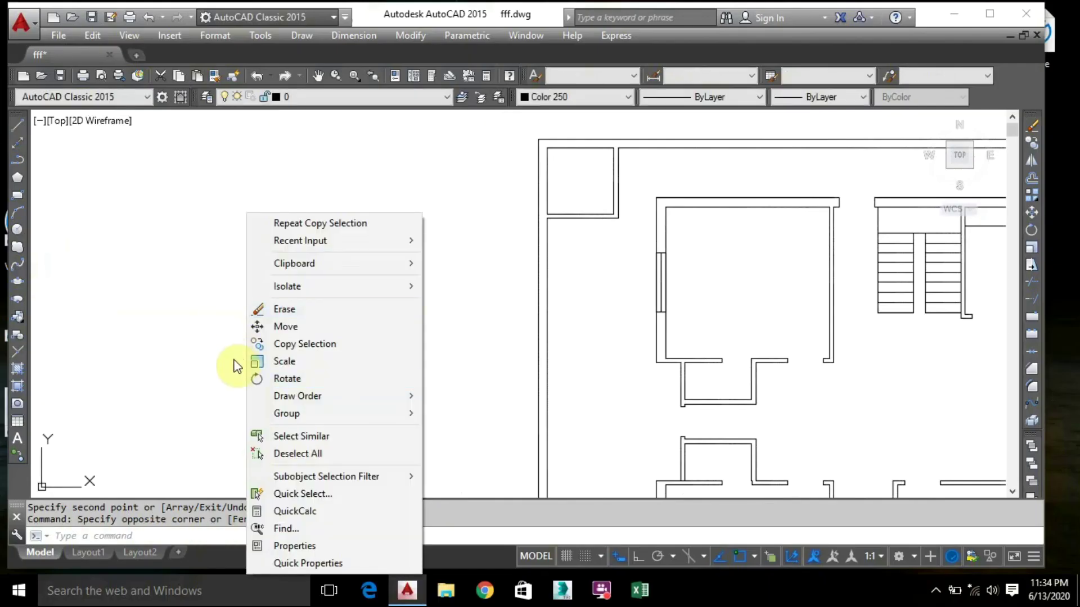
left_click(307, 346)
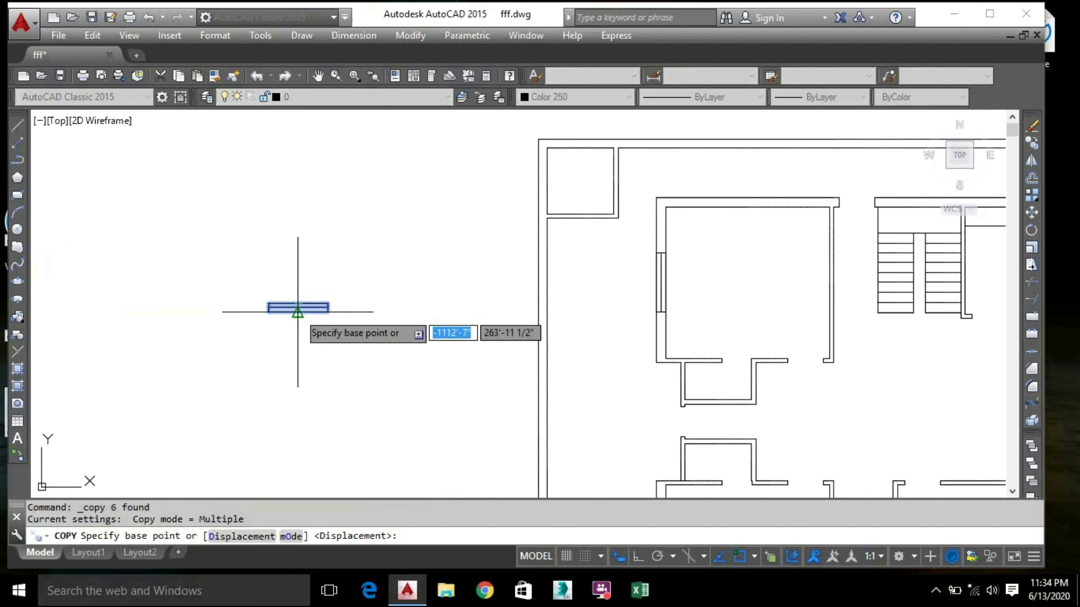
left_click(298, 306)
scroll(476, 262, "up", 3)
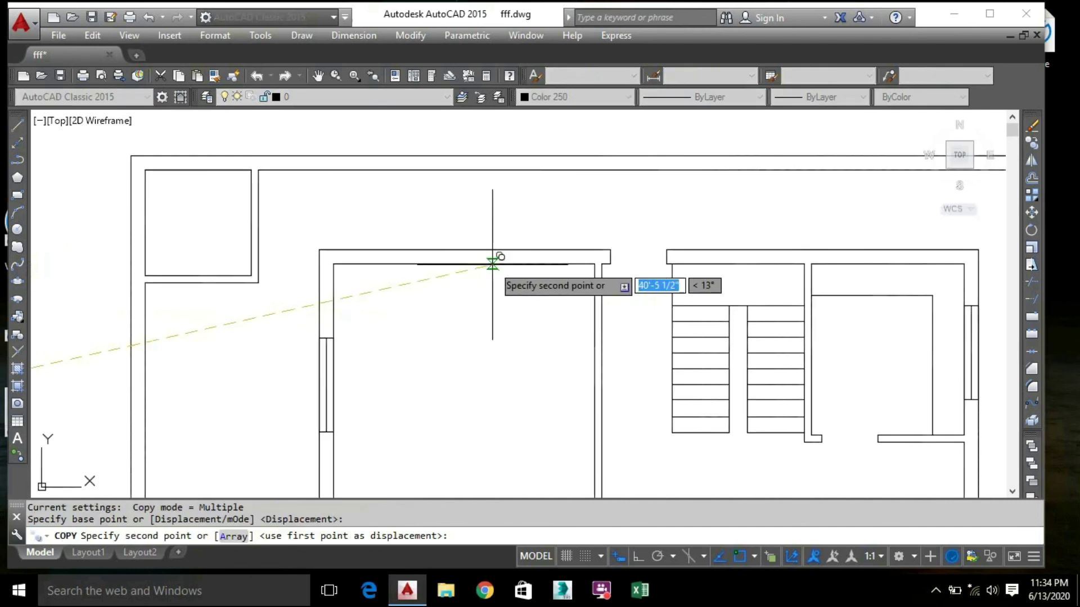
left_click(463, 261)
scroll(491, 316, "down", 2)
middle_click_drag(696, 363, 544, 282)
mouse_move(512, 371)
middle_mouse_down()
mouse_move(433, 328)
mouse_move(472, 313)
middle_mouse_up()
scroll(443, 319, "down", 2)
scroll(513, 204, "up", 4)
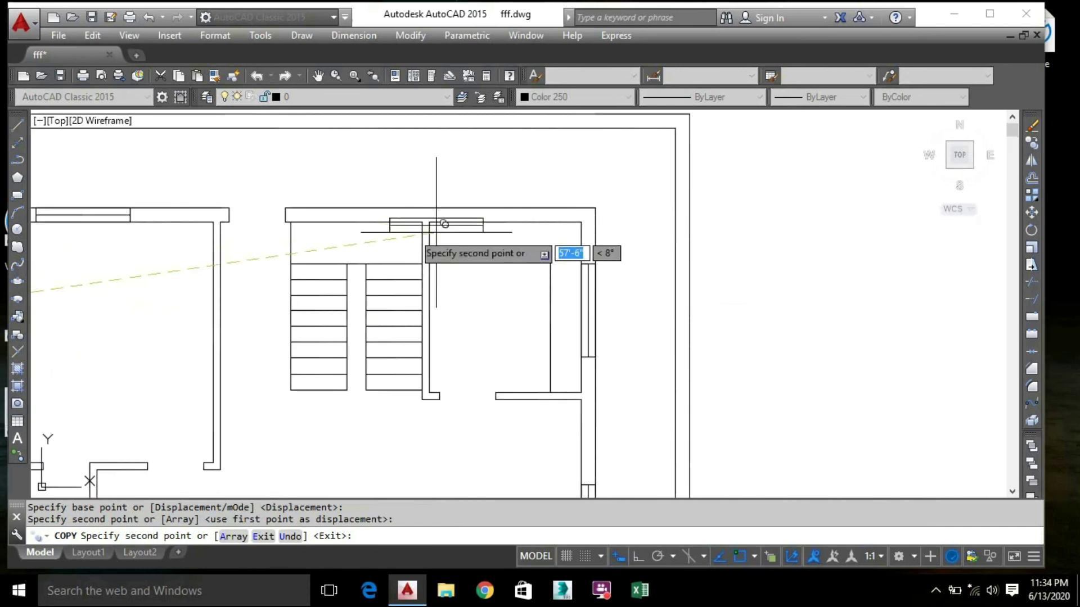
scroll(436, 234, "down", 4)
middle_click_drag(259, 264, 439, 242)
key("Escape")
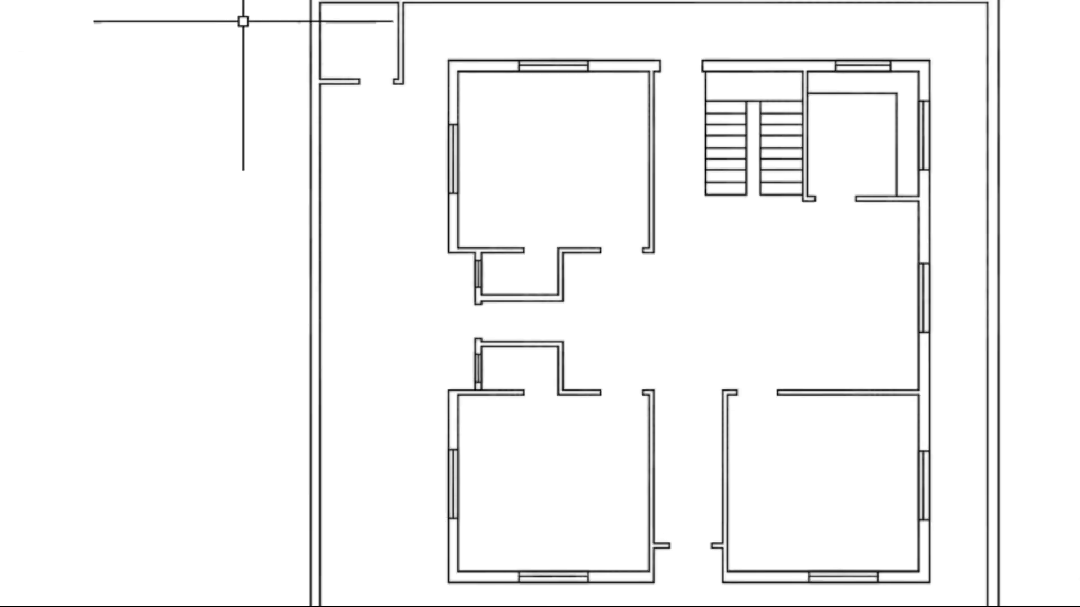
scroll(420, 287, "down", 3)
middle_click_drag(419, 287, 395, 229)
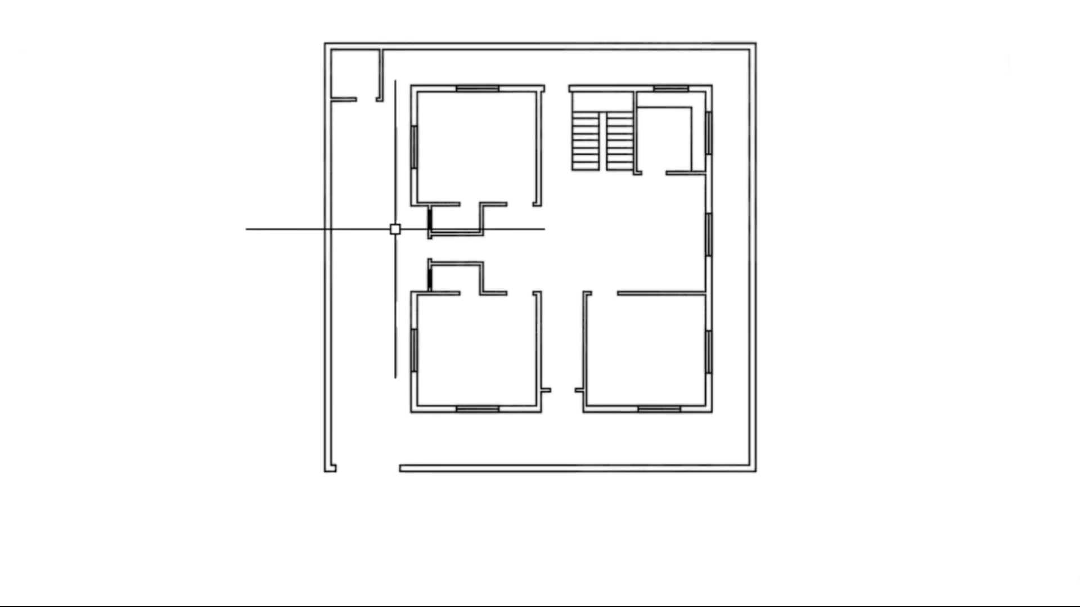